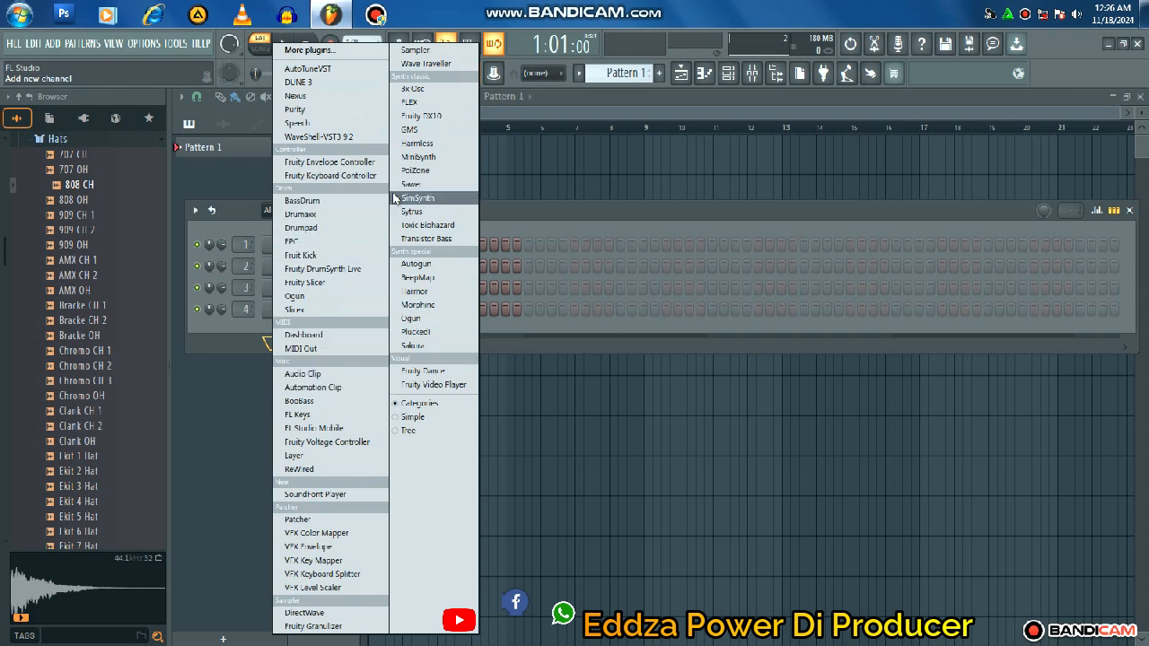
- Add a FLEX synth channel and load the Flux Navigator preset from the Arksun Cityscape pack
click(415, 103)
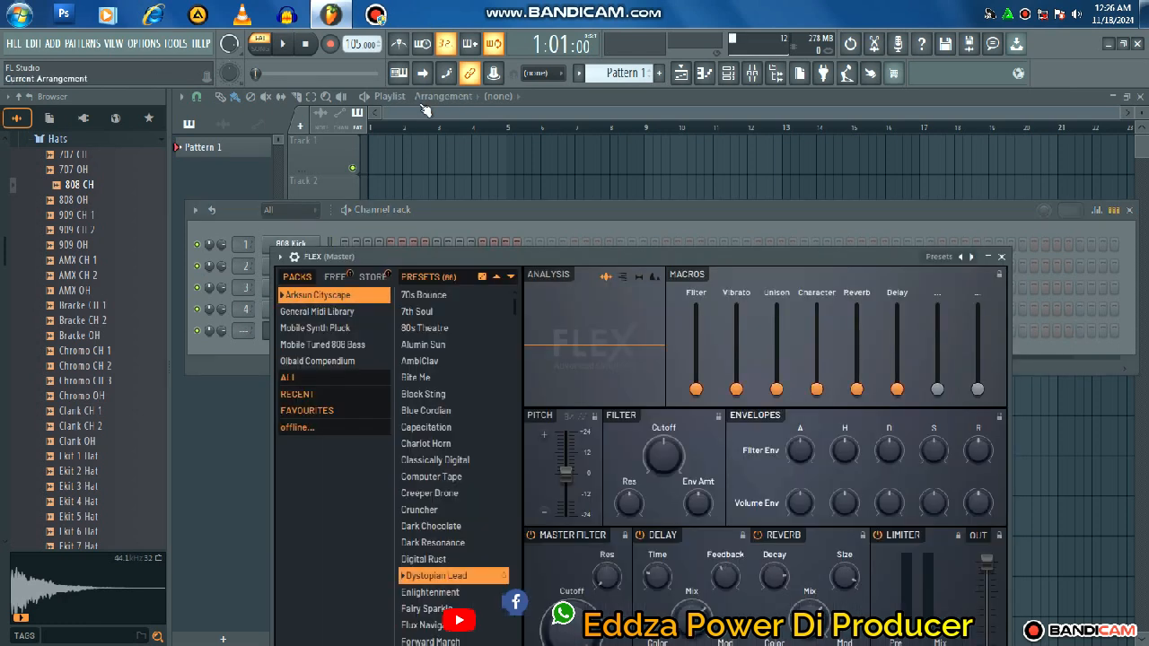
scroll(471, 568, down, 2)
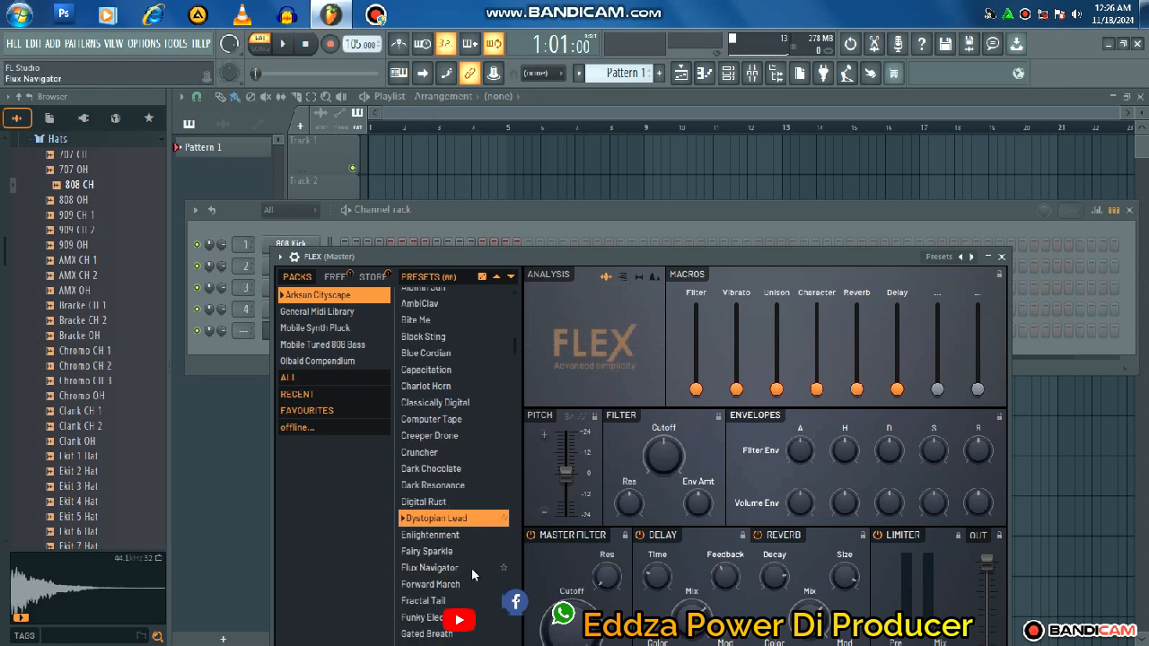
scroll(471, 568, down, 2)
scroll(445, 573, down, 4)
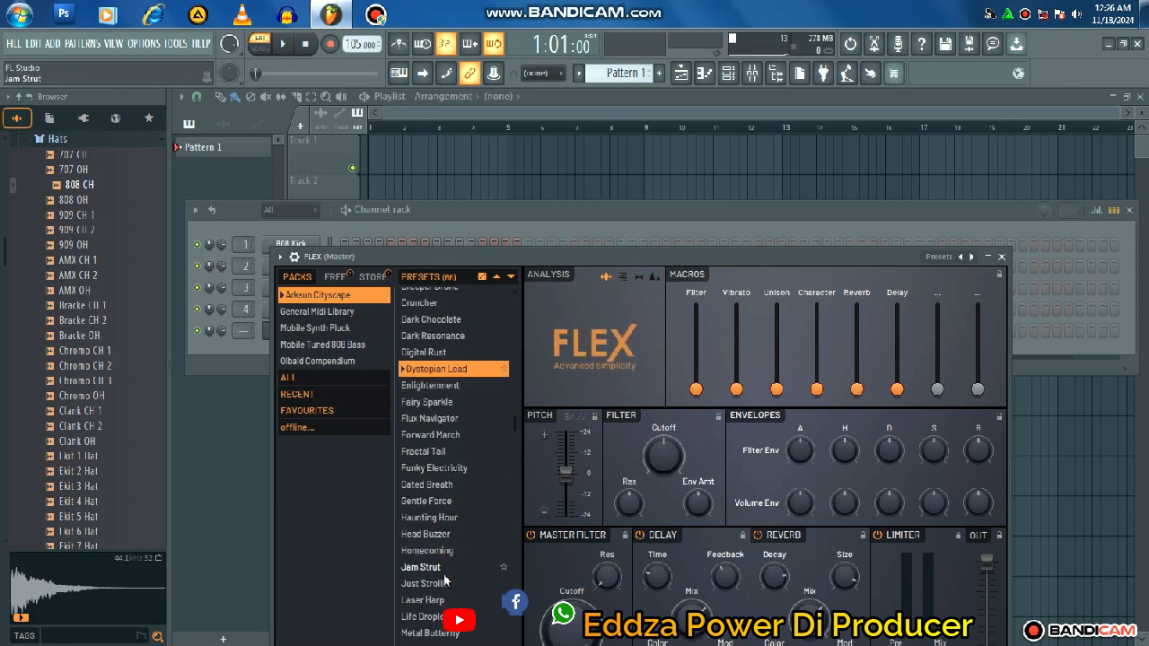
scroll(443, 579, down, 2)
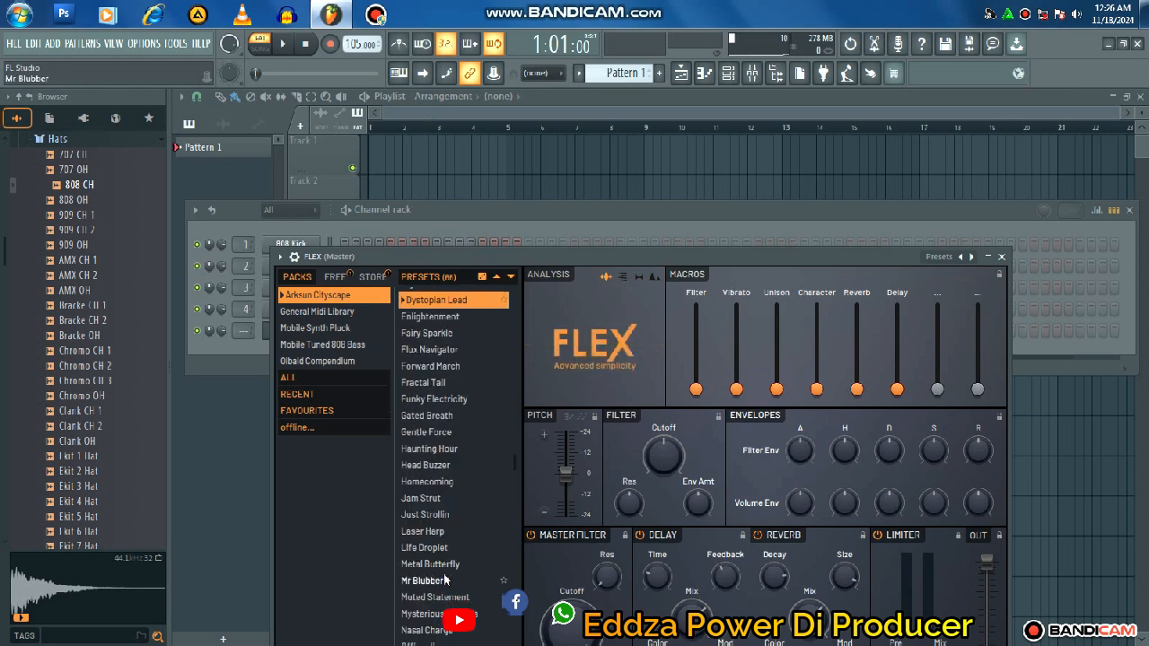
scroll(444, 580, down, 2)
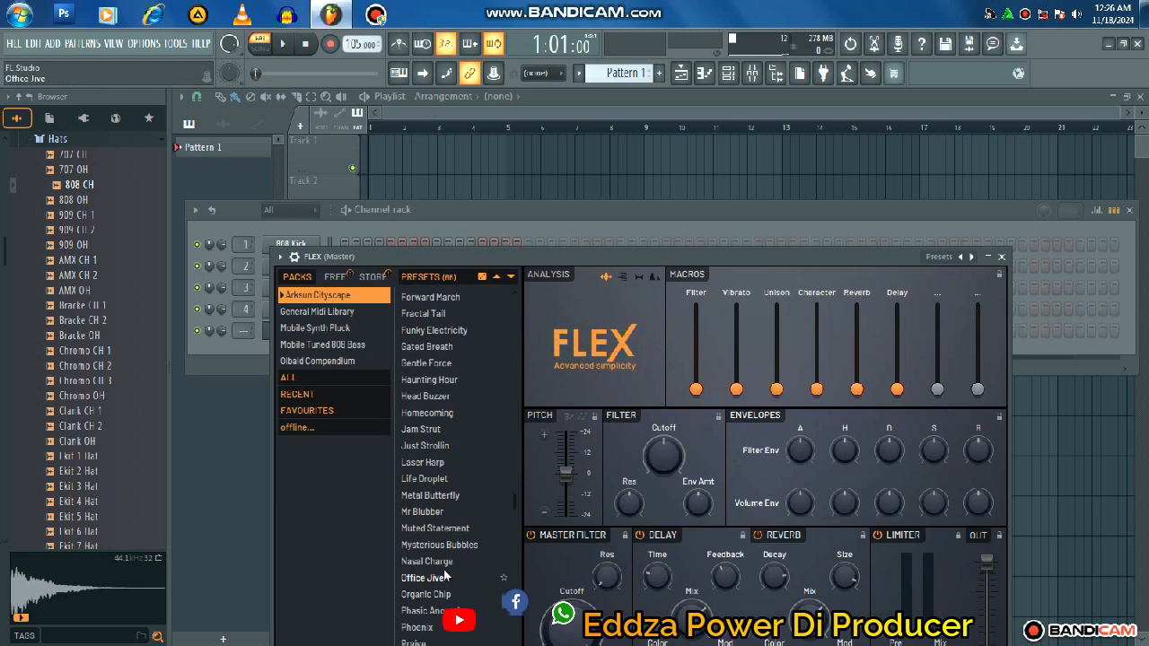
scroll(444, 575, up, 6)
scroll(435, 428, up, 4)
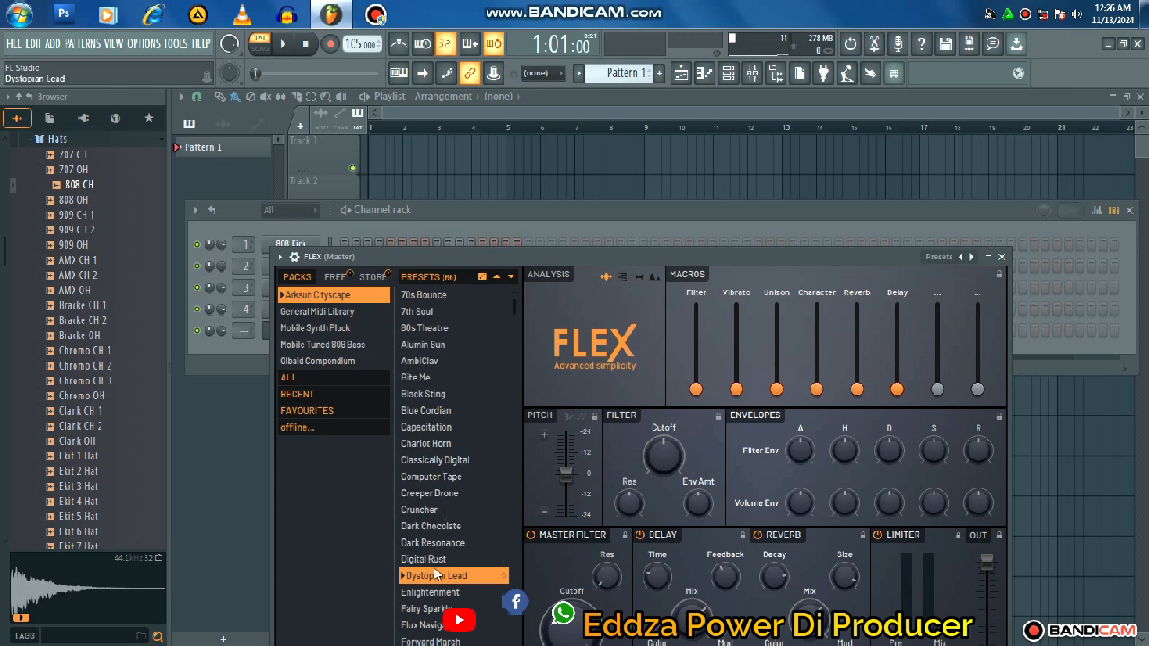
scroll(439, 600, down, 2)
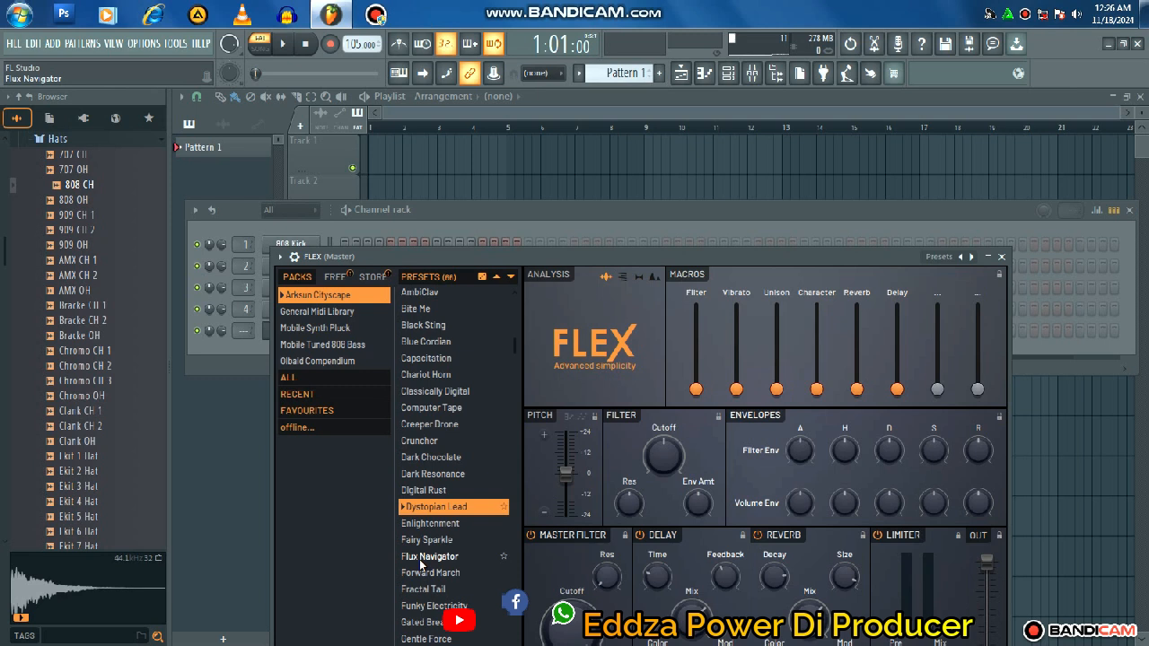
click(420, 560)
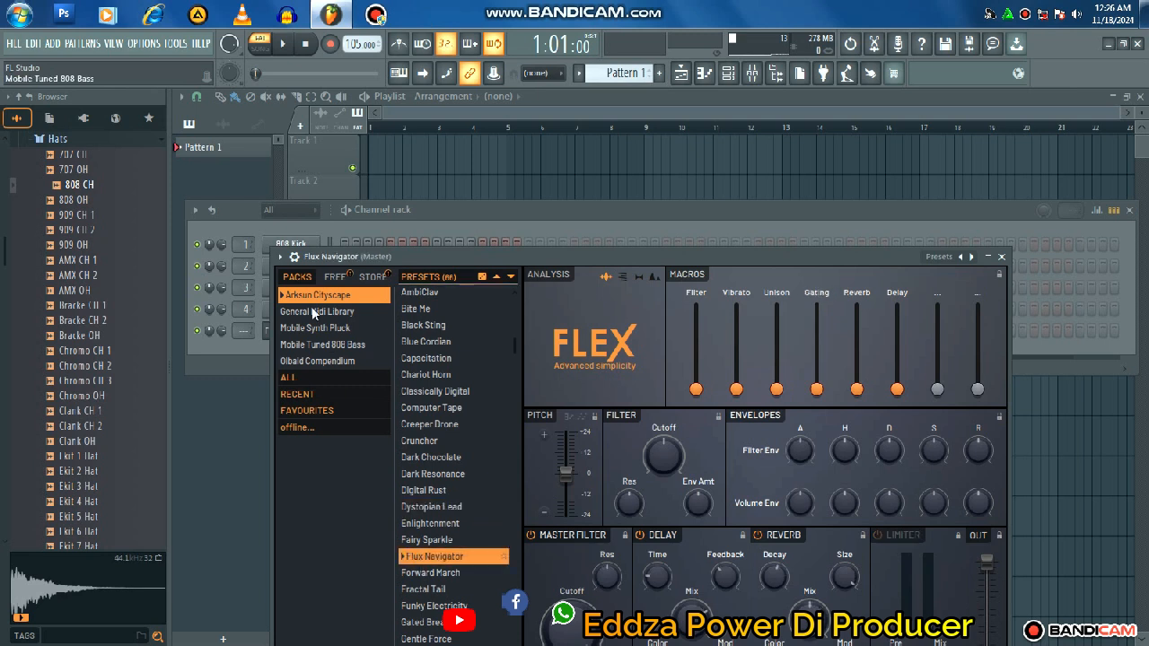
- In the Flux Navigator piano roll, draw a half-bar chord of C6, G#5 and F5 at the start of bar 1
click(279, 256)
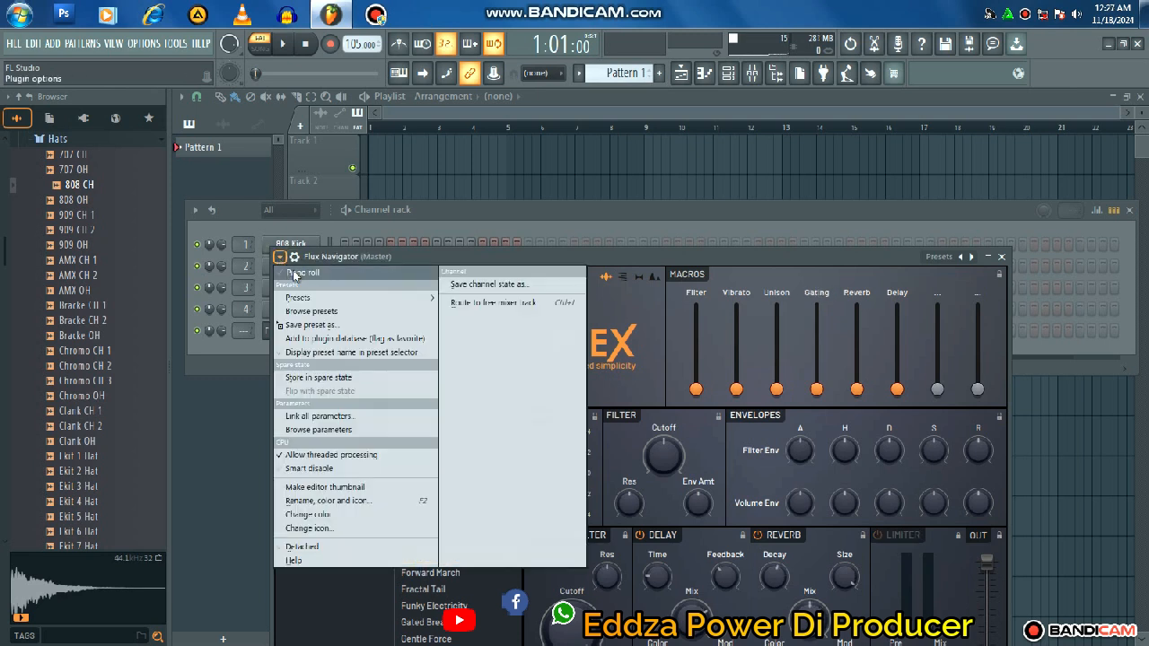
click(299, 273)
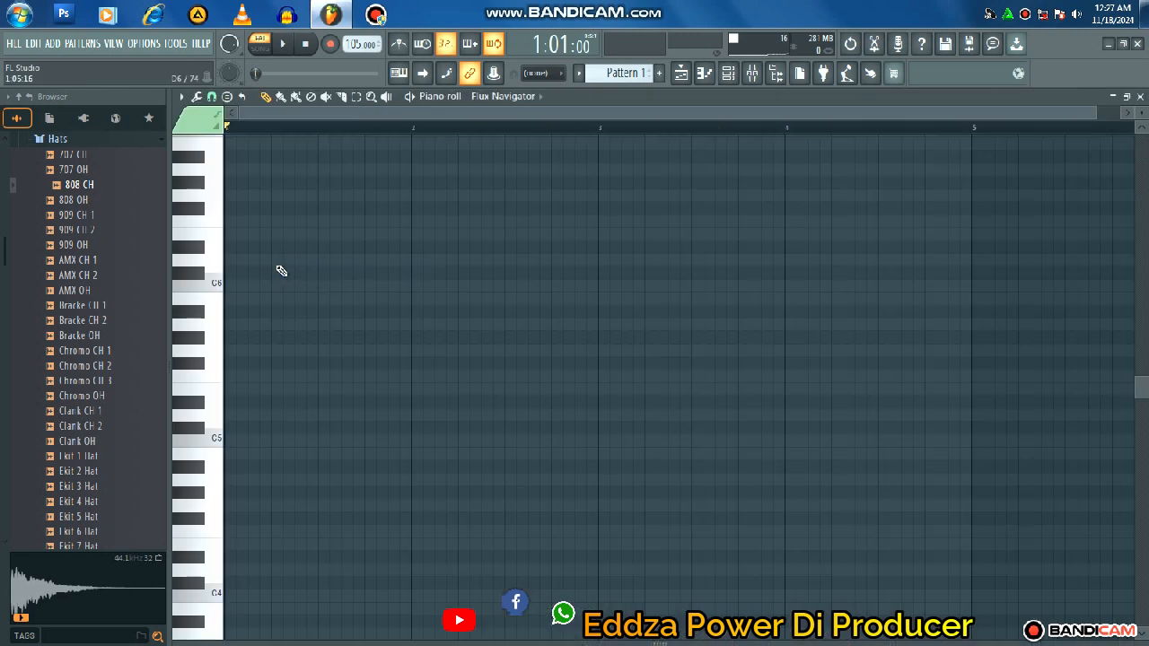
click(228, 287)
drag(245, 287, 318, 305)
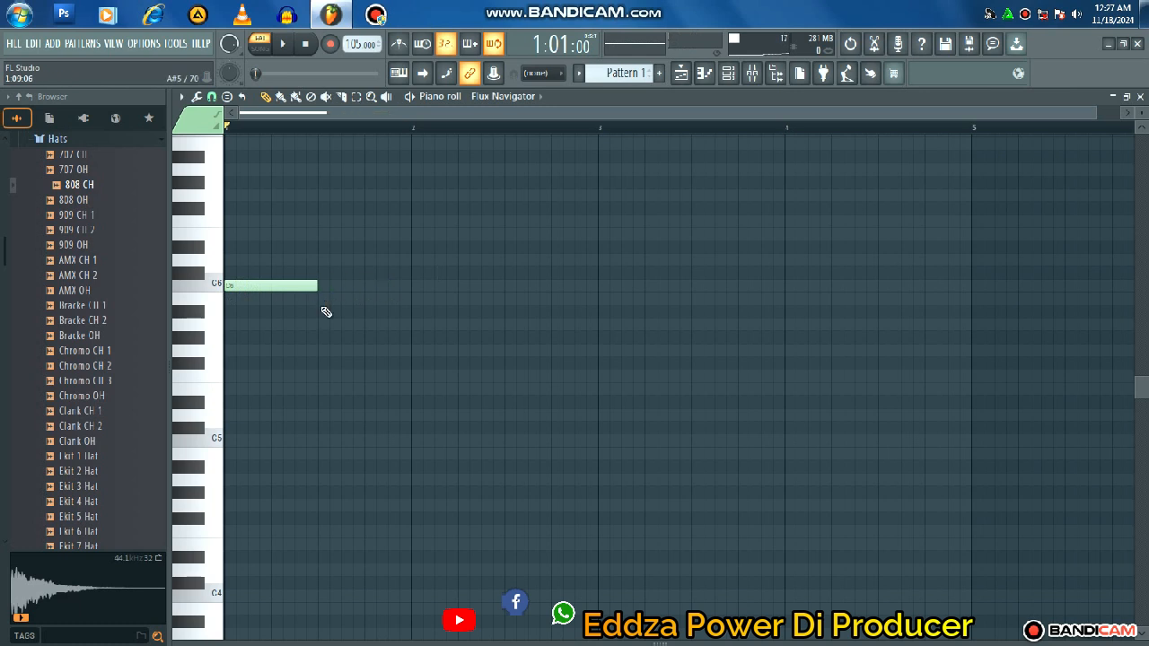
click(232, 338)
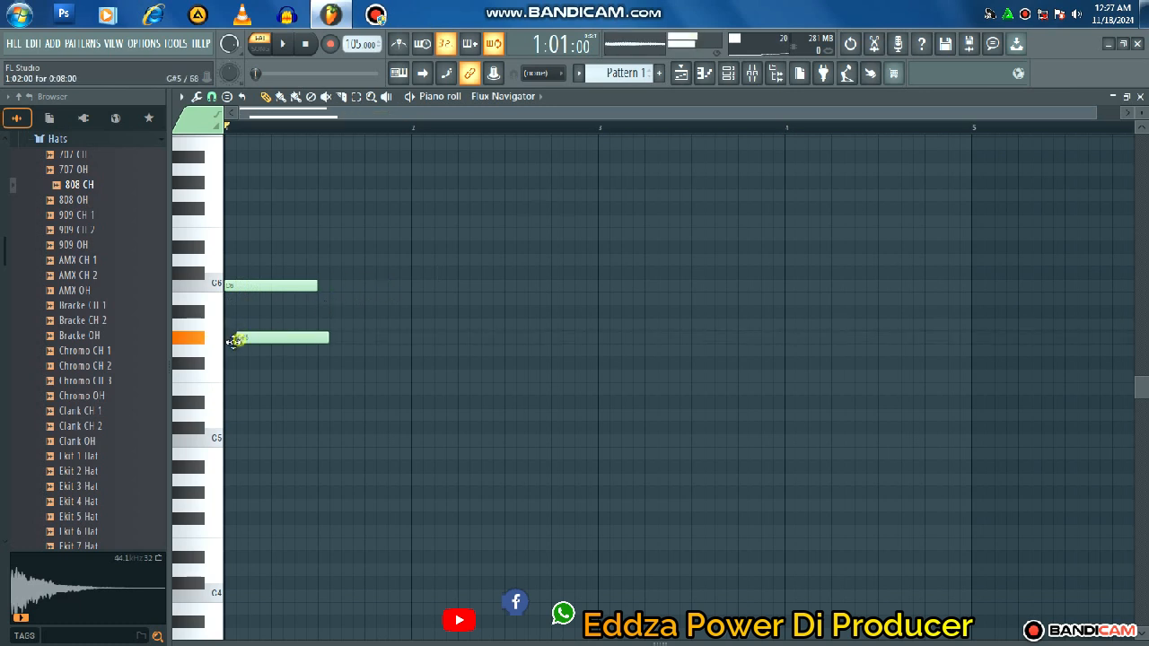
click(230, 375)
- Add a half-bar chord of G#5, F5 and C#5 in the second half of bar 1
drag(352, 337, 318, 339)
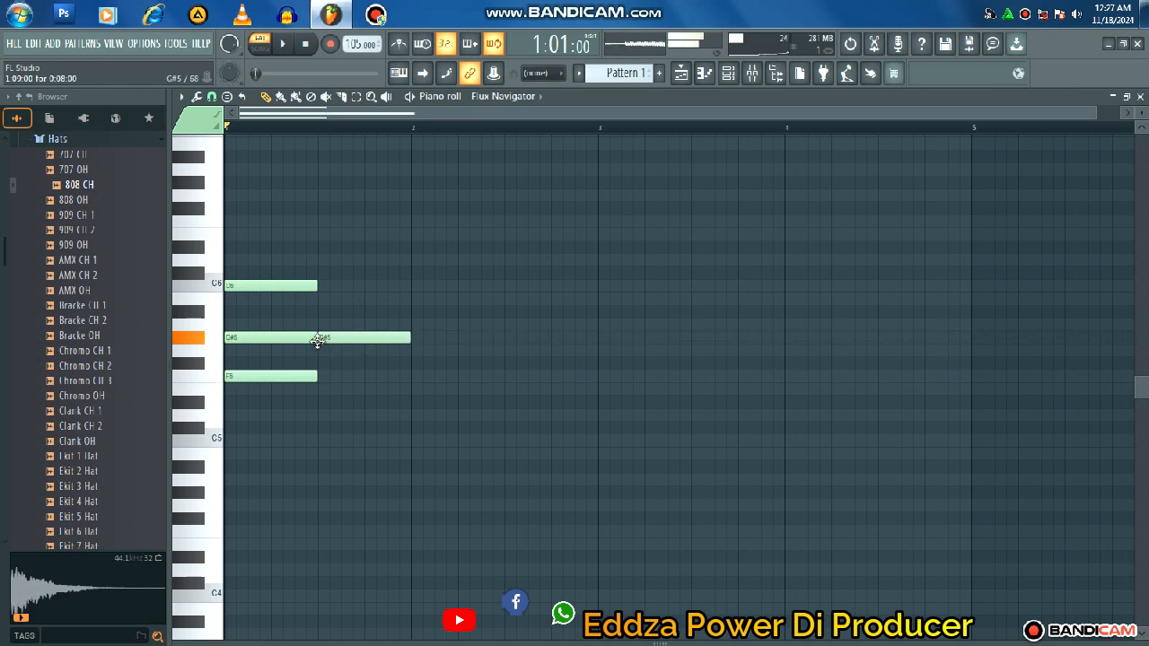
drag(323, 388, 319, 372)
drag(320, 414, 318, 430)
- Add a half-bar chord of D#5, C5 and G#4 at the start of bar 2
drag(405, 402, 410, 403)
click(421, 441)
drag(421, 442, 411, 441)
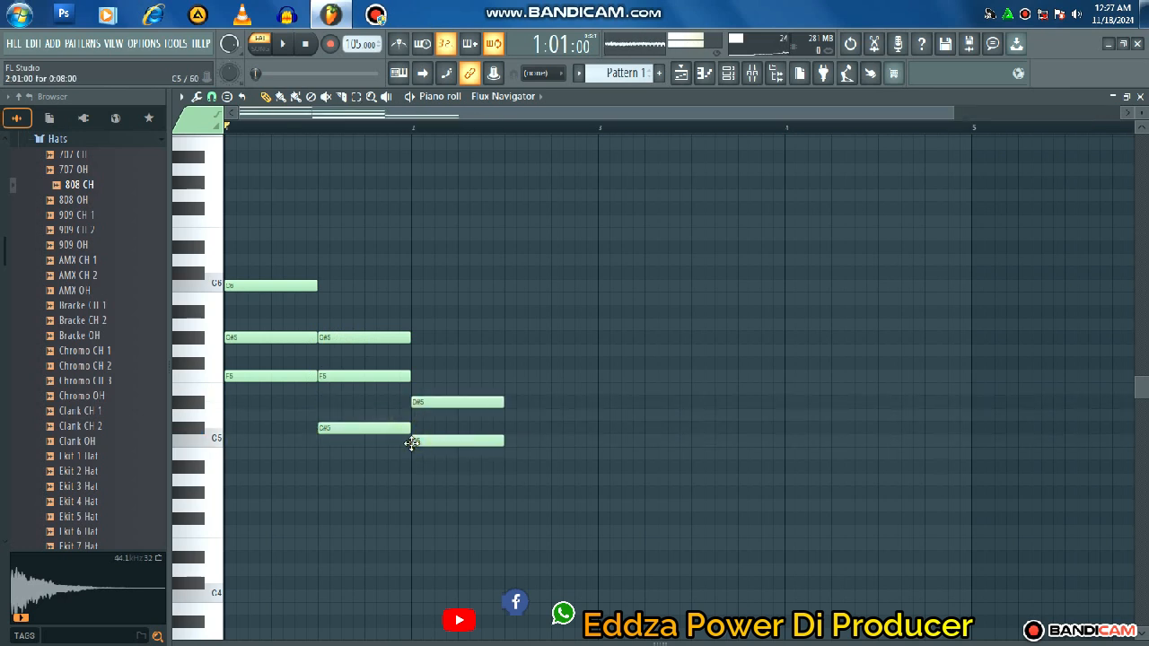
click(416, 492)
mouse_move(416, 492)
mouse_down()
mouse_move(416, 475)
mouse_move(421, 492)
mouse_up()
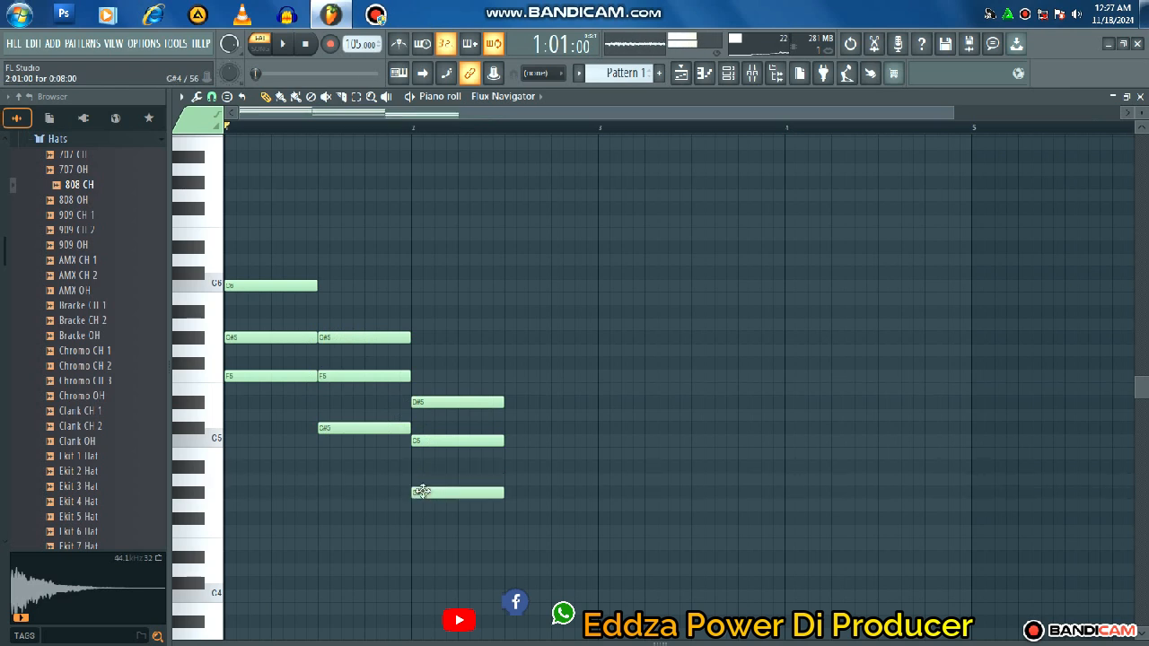
- Add a half-bar chord of G5, D#5 and C5 in the second half of bar 2
click(509, 403)
click(510, 440)
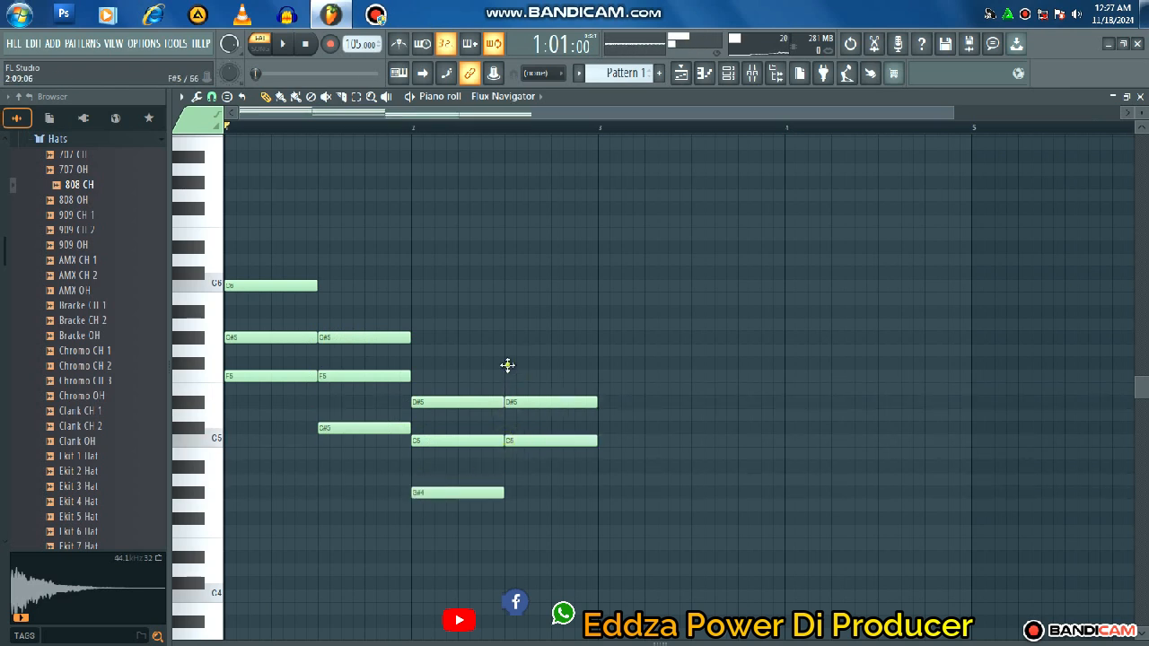
drag(508, 365, 505, 350)
- Play back the two-bar Flux Navigator chord progression, then stop it
drag(951, 112, 578, 150)
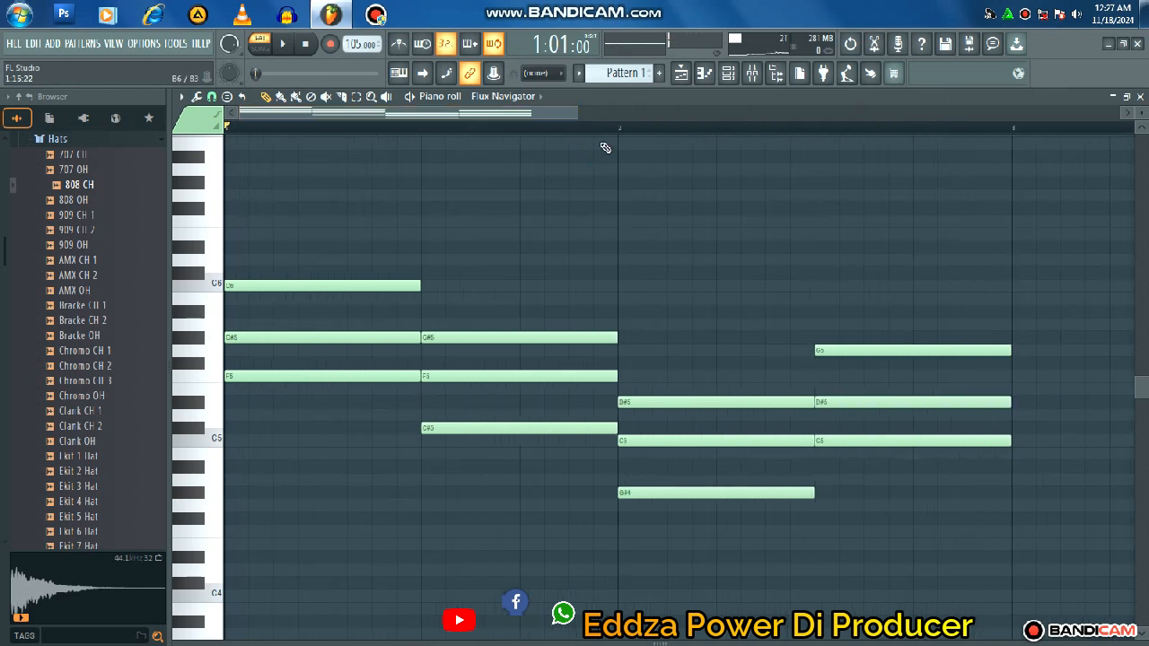
click(730, 79)
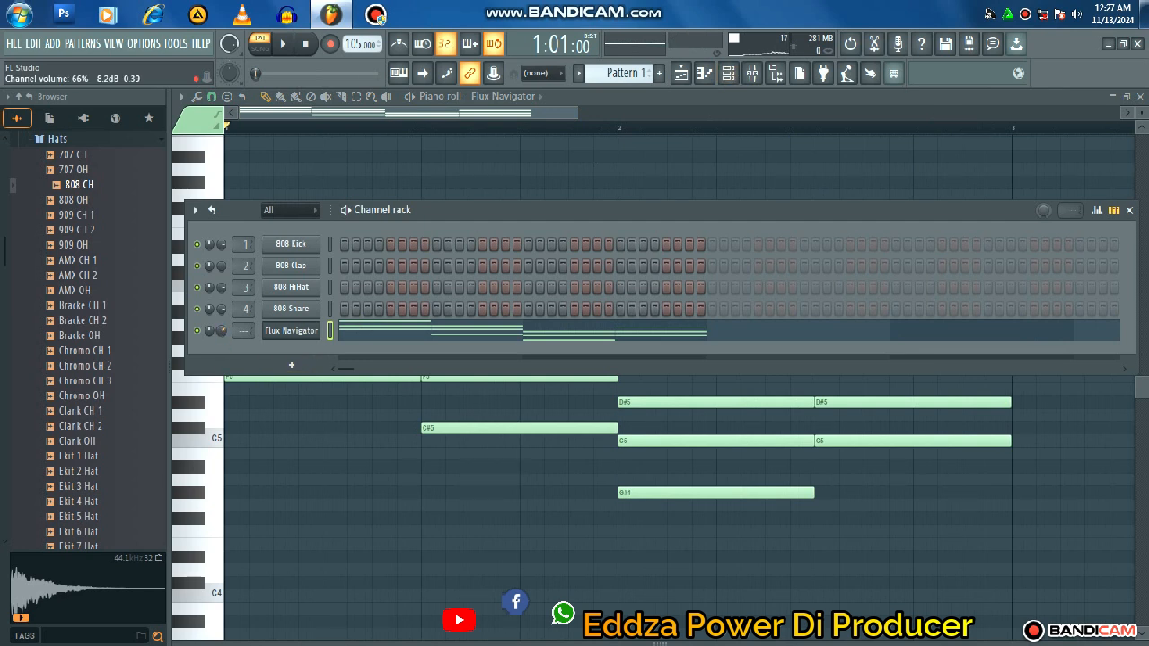
click(384, 336)
click(385, 335)
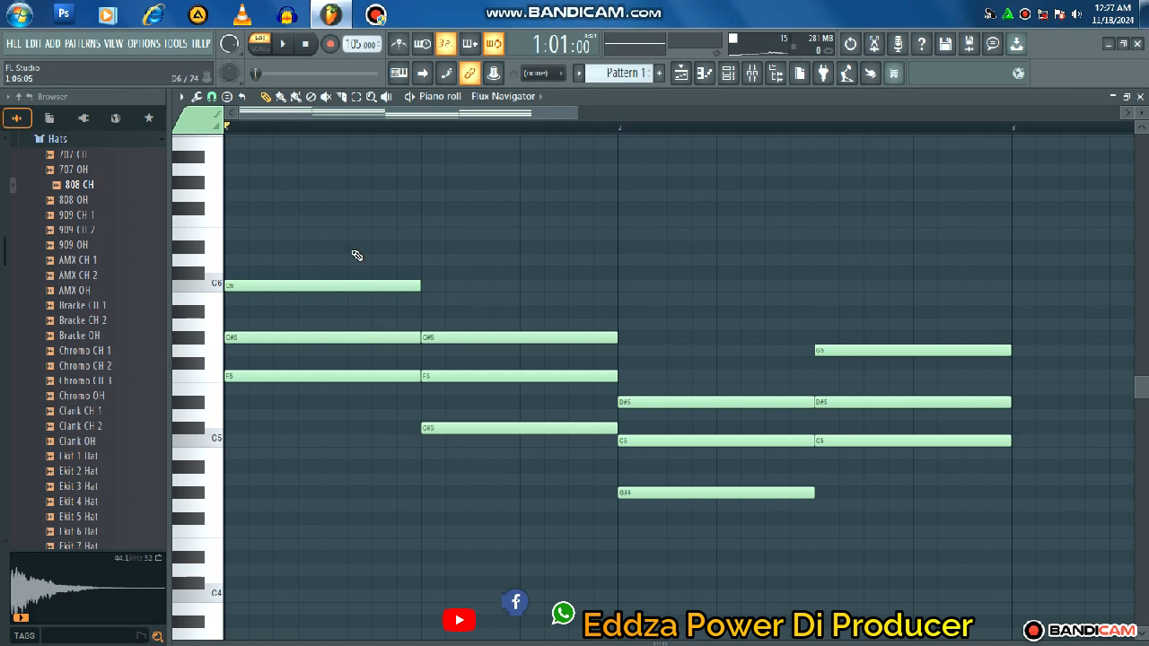
scroll(569, 171, down, 1)
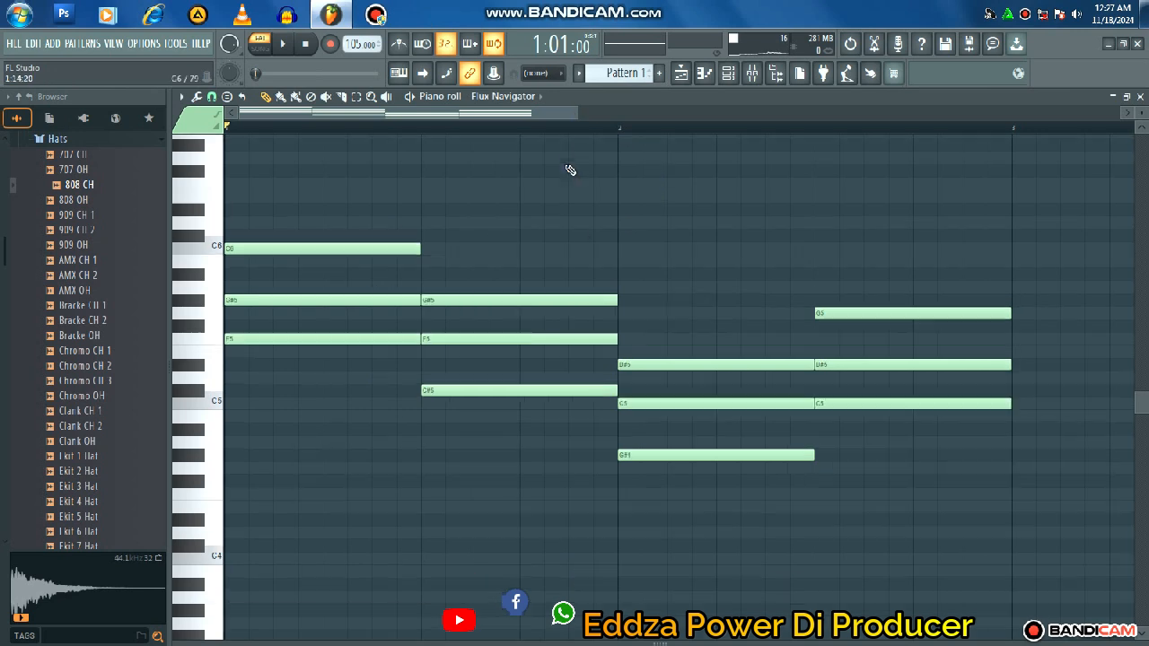
key(space)
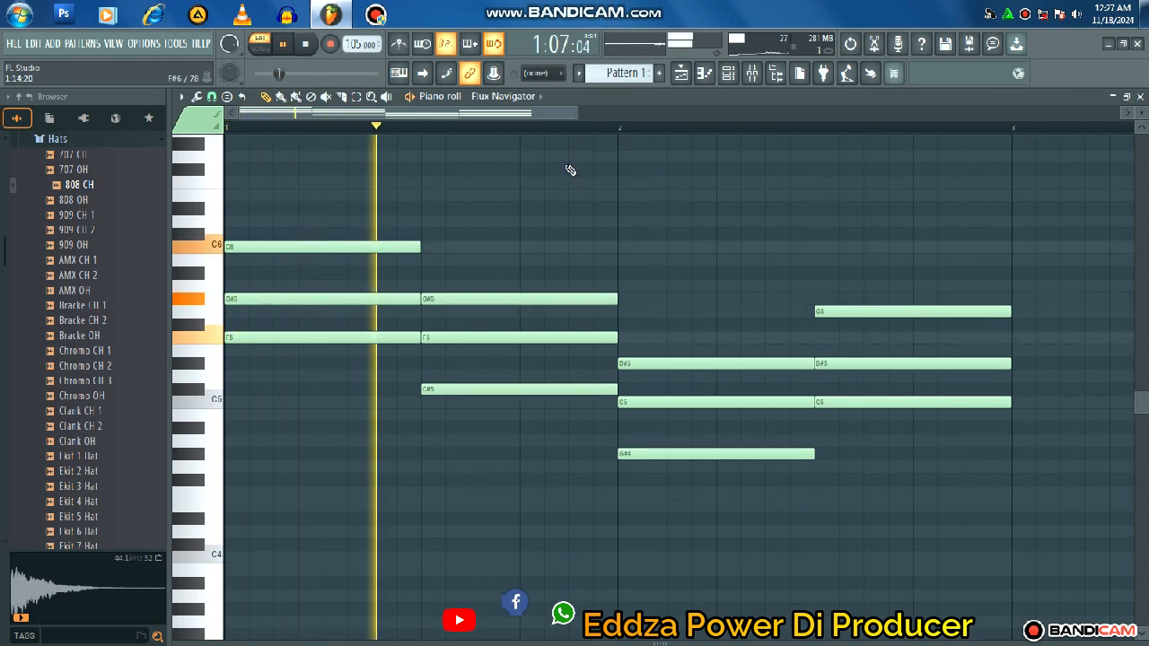
scroll(569, 171, up, 1)
scroll(571, 170, up, 1)
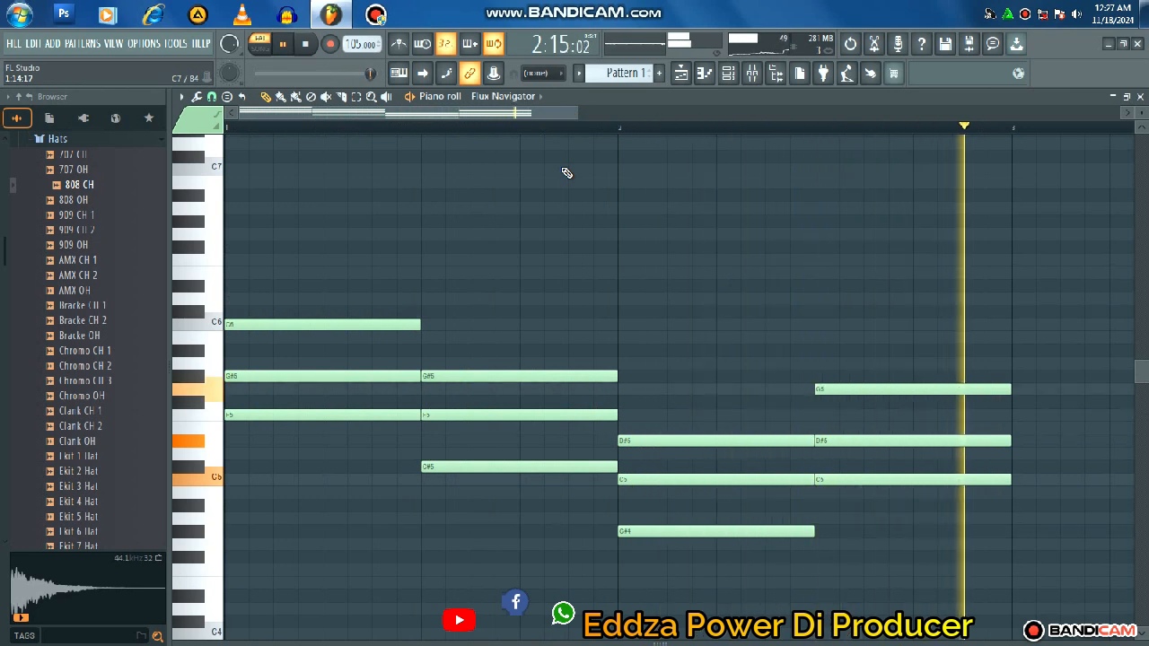
key(space)
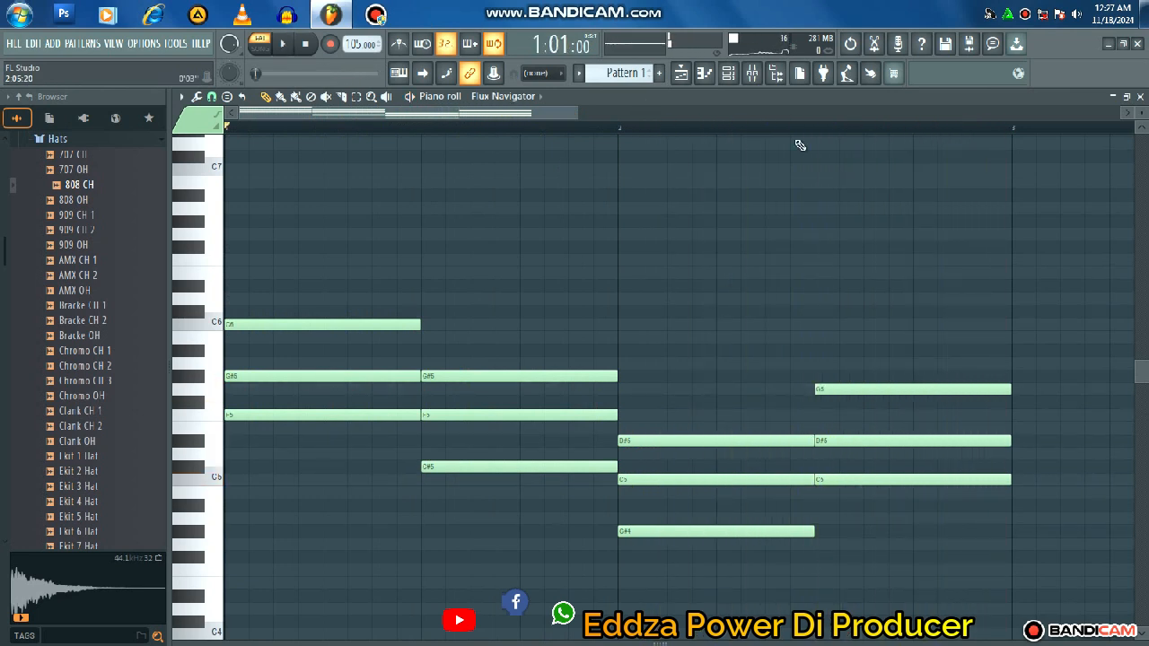
- Add an FL Keys channel and open its empty piano roll
click(731, 74)
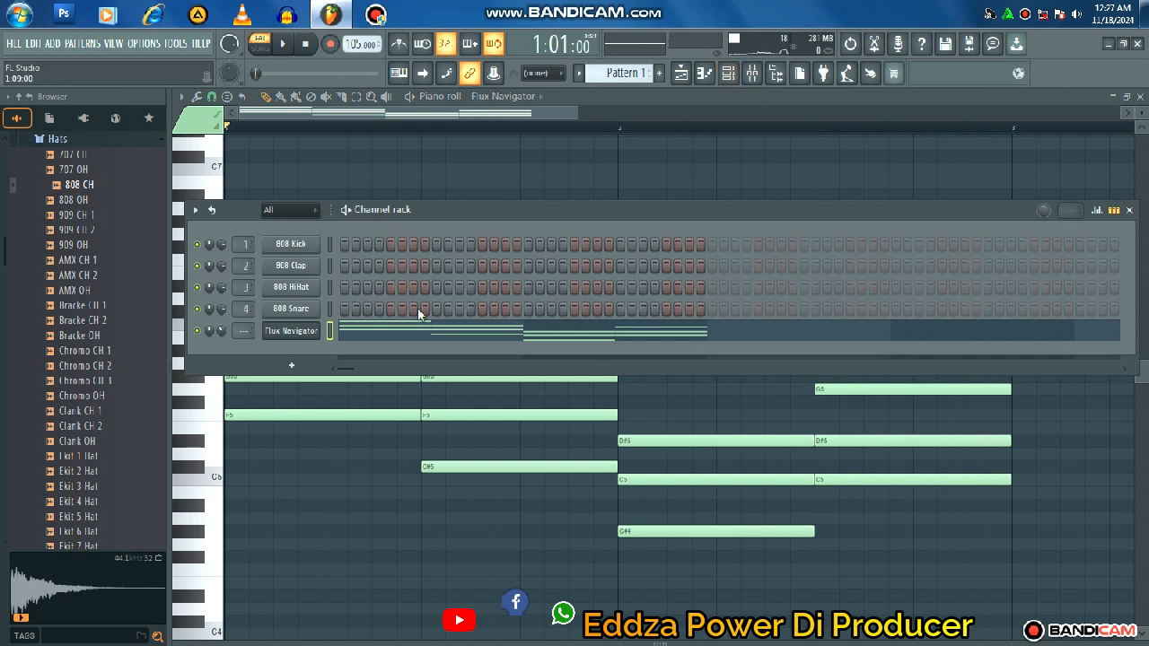
click(294, 369)
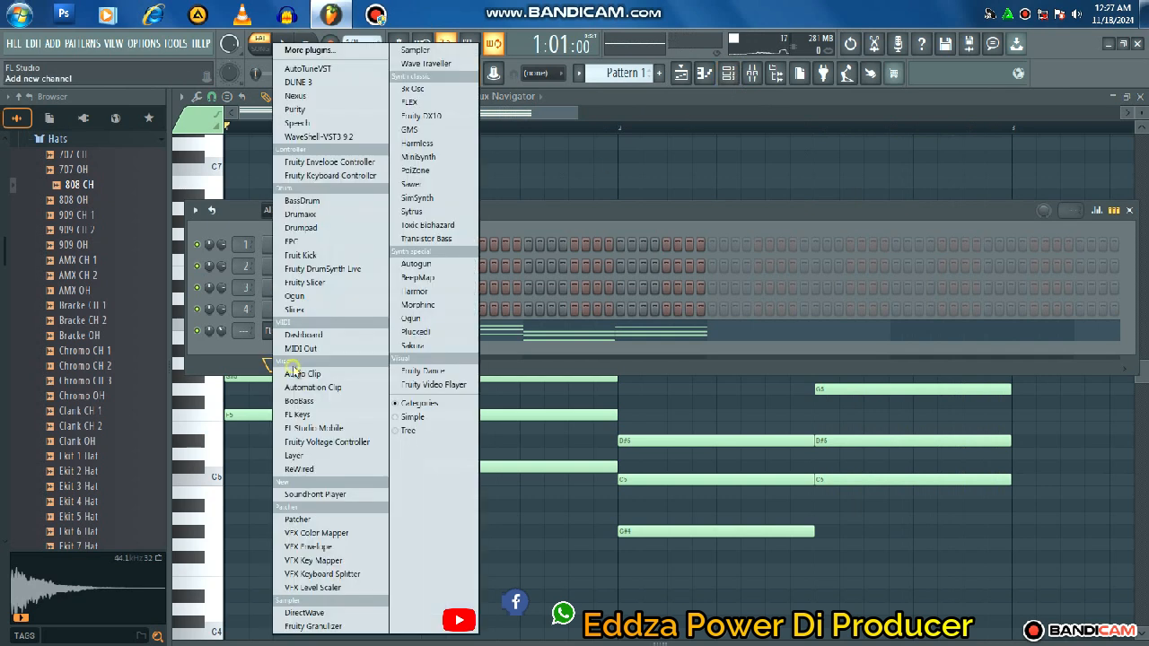
click(299, 416)
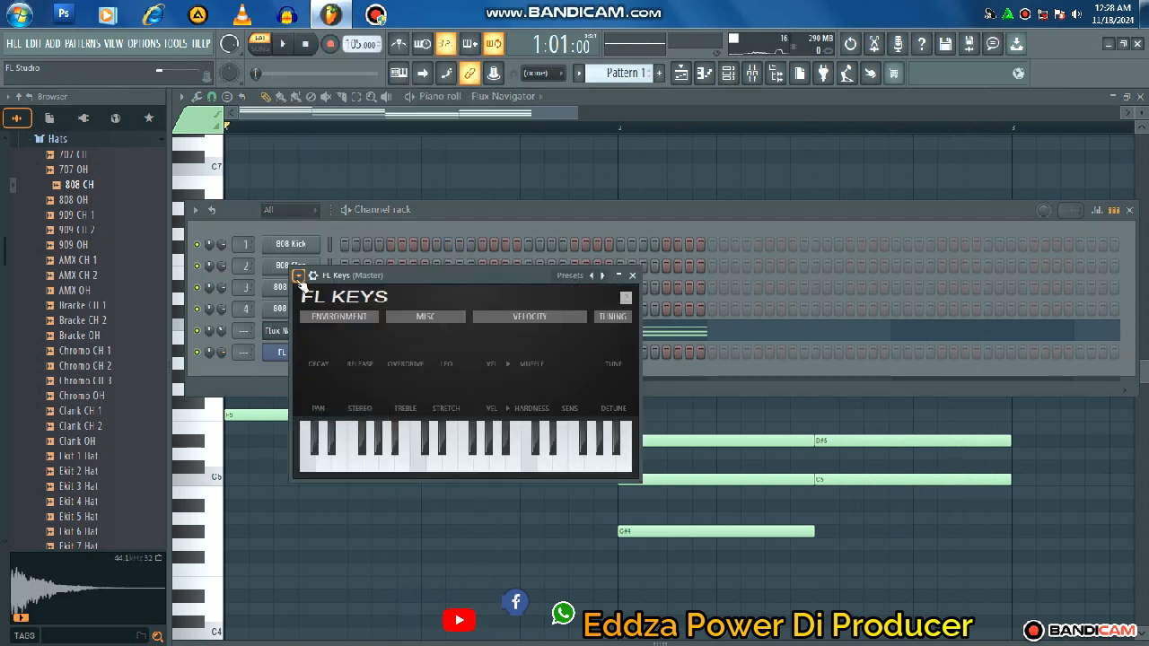
click(298, 276)
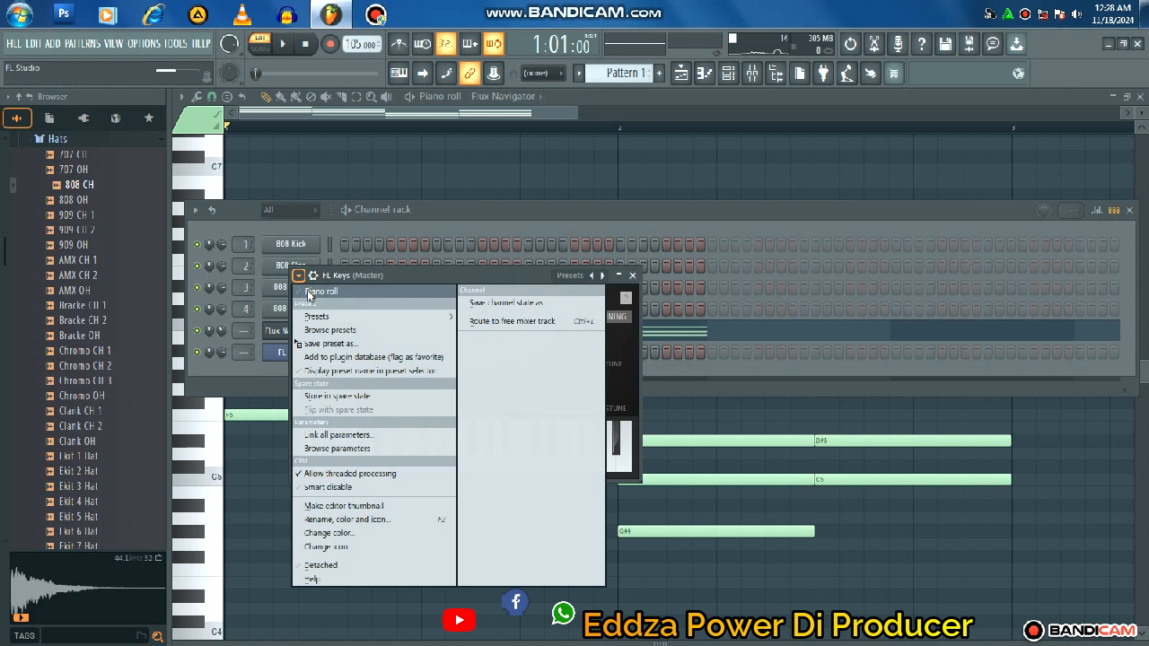
click(308, 295)
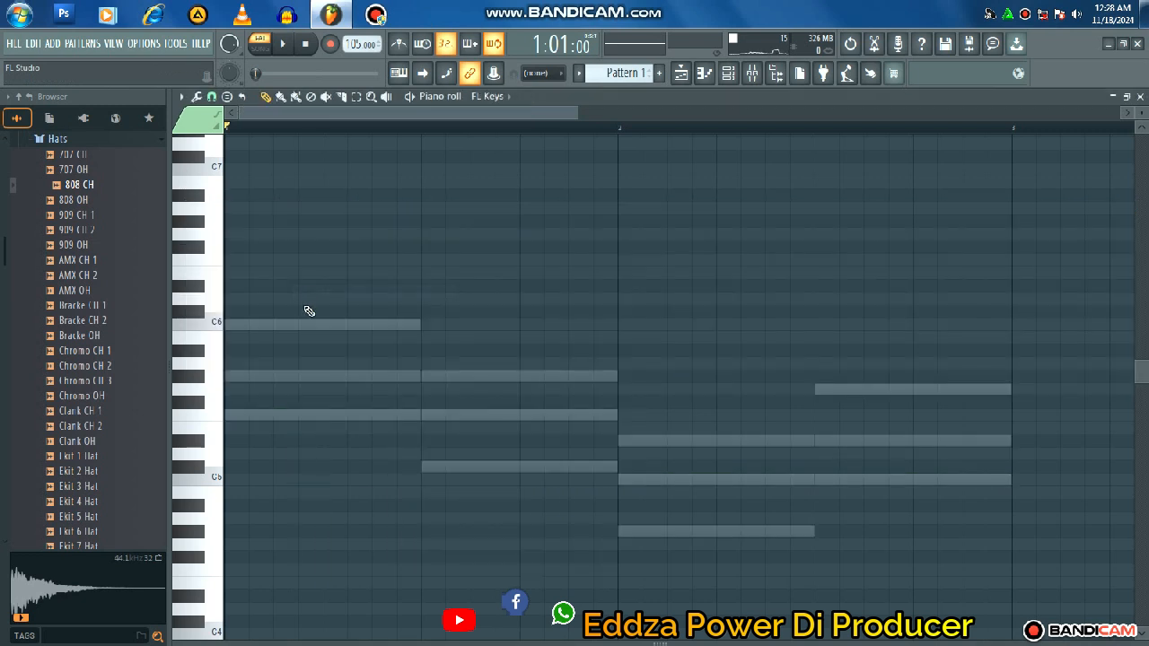
- Place one-step FL Keys chords of C6, G#5 and F5 on steps 3 and 7 of bar 1
click(283, 326)
drag(469, 326, 279, 359)
click(278, 377)
click(283, 415)
click(370, 327)
click(376, 377)
click(377, 415)
- Place a one-step chord of G#5, F5 and C#5 on step 11 of bar 1, deleting the stray C5 note
click(472, 376)
click(476, 415)
click(471, 455)
click(477, 479)
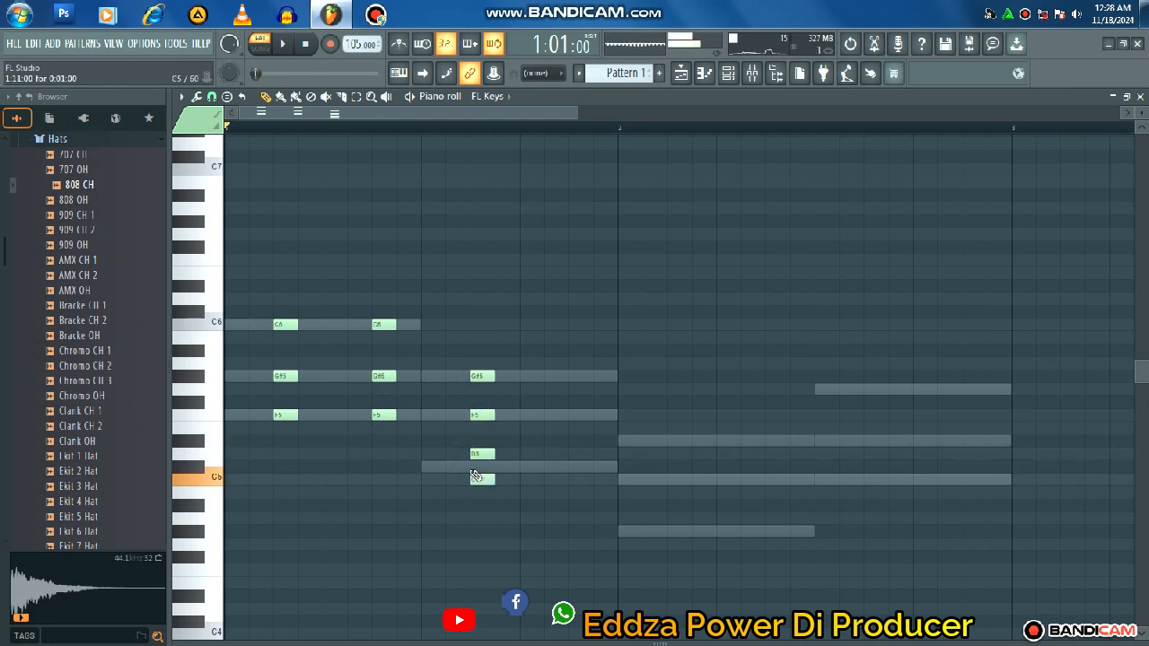
drag(480, 459, 484, 474)
right_click(486, 482)
- Place a matching one-step chord of G#5, F5 and C#5 on step 15 of bar 1
drag(567, 403, 566, 375)
click(578, 427)
drag(577, 427, 567, 414)
click(581, 468)
- Place one-step chords of D#5, C5 and G#4 on steps 3 and 7 of bar 2
click(669, 440)
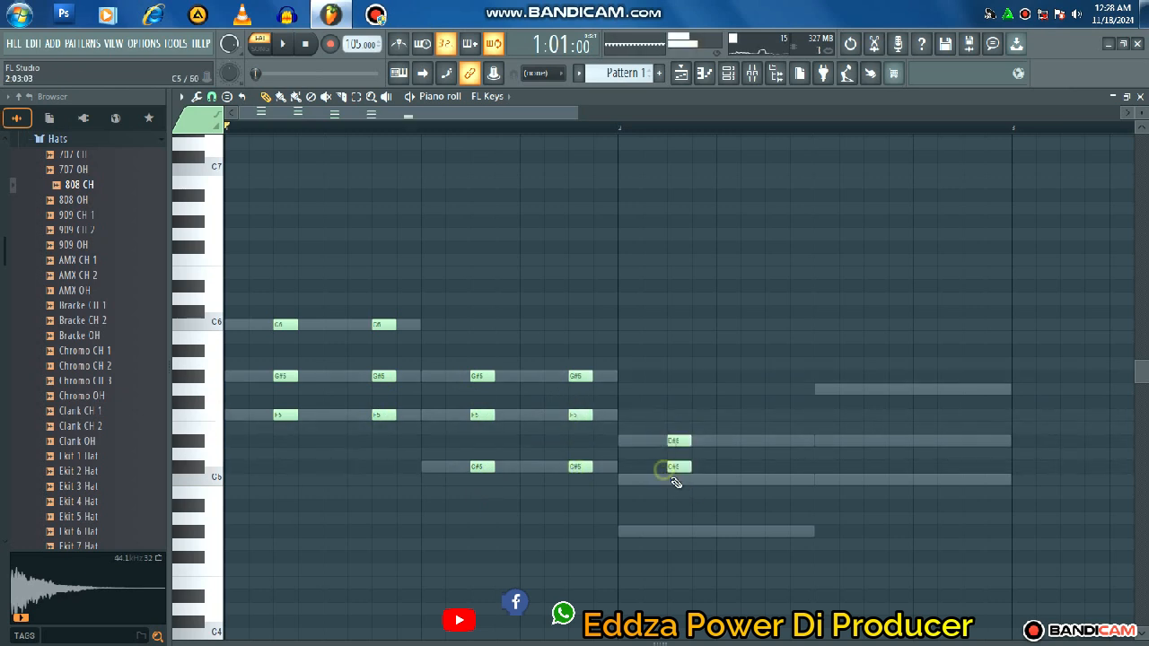
click(679, 481)
click(677, 531)
mouse_move(760, 465)
mouse_down()
mouse_move(766, 441)
mouse_move(751, 432)
mouse_move(758, 446)
mouse_up()
click(752, 470)
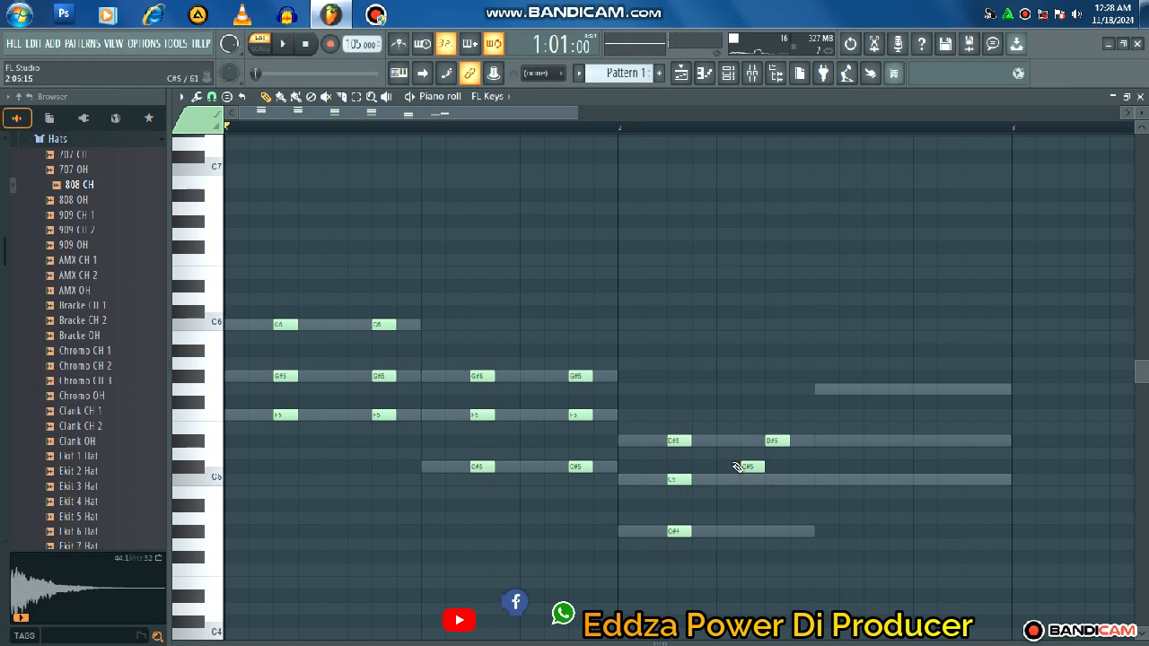
drag(745, 470, 759, 483)
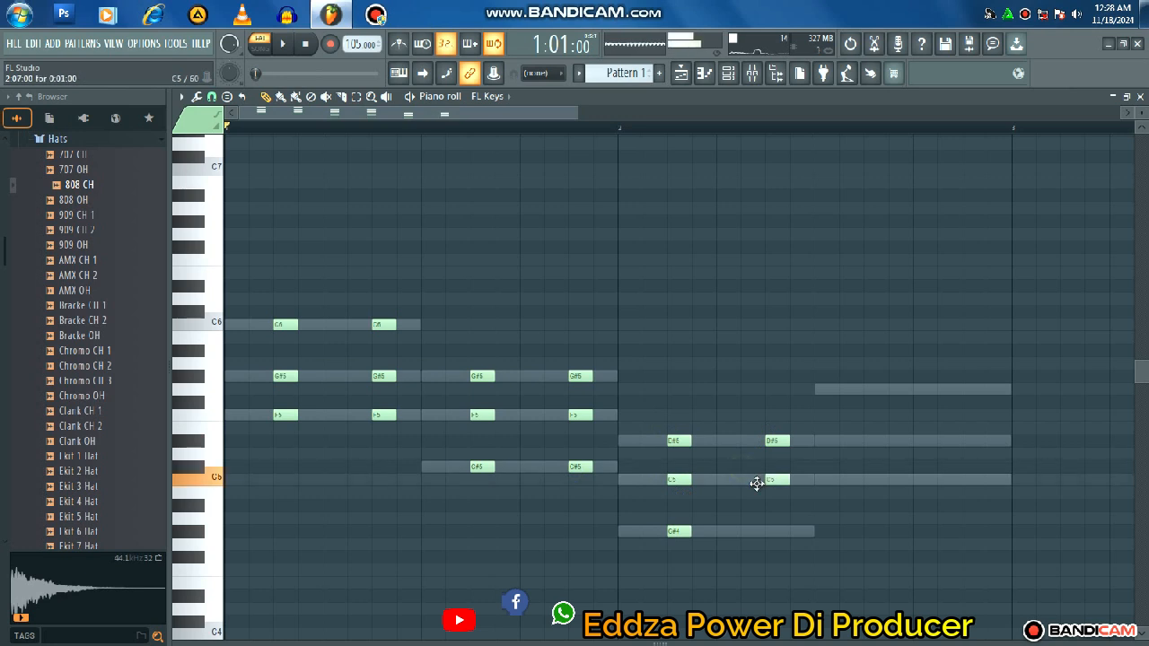
click(766, 532)
- Place one-step chords of G5, D#5 and C5 on steps 11 and 15 of bar 2
click(862, 389)
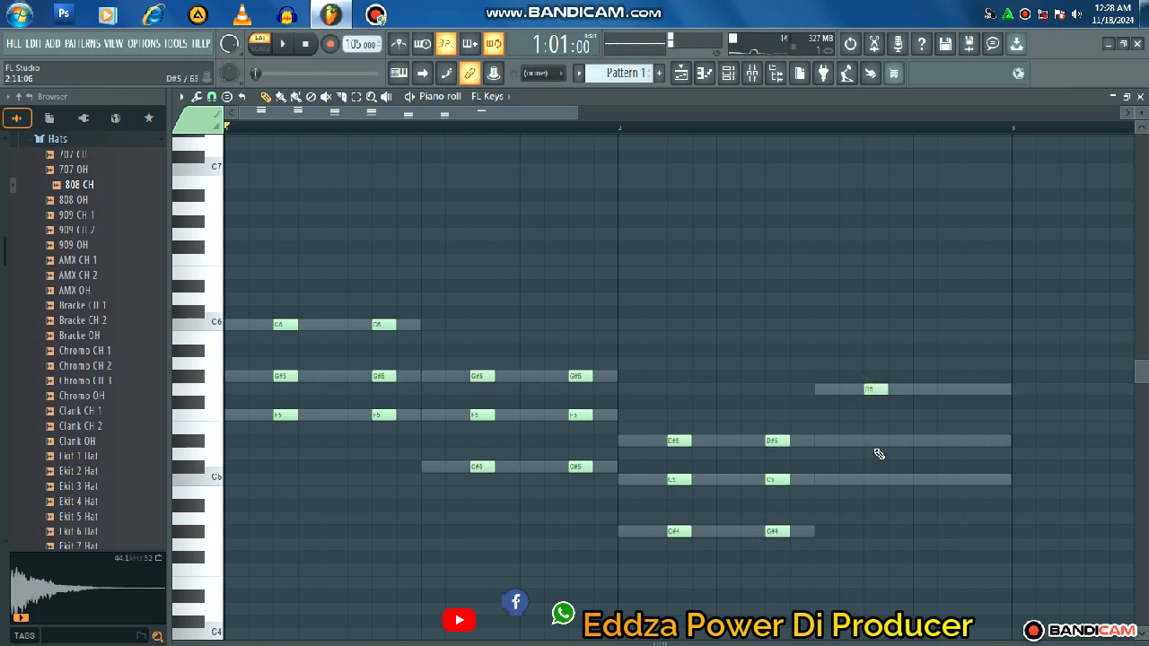
click(869, 441)
click(867, 479)
click(969, 388)
click(970, 438)
click(970, 478)
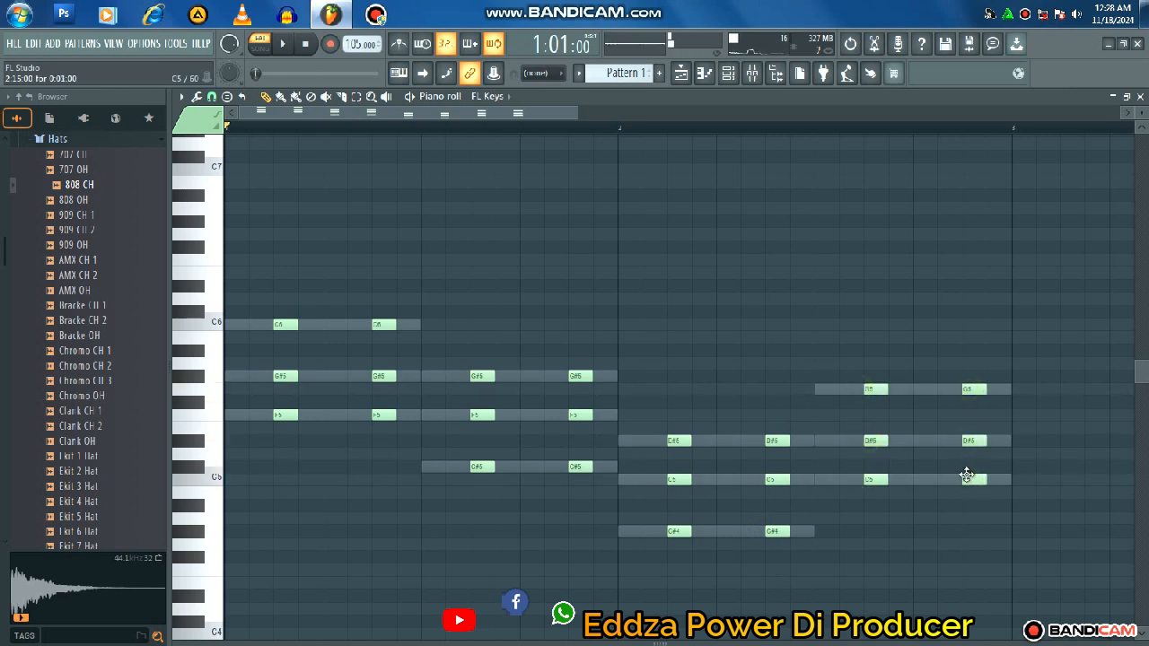
- Shorten all the FL Keys chord notes in both bars to about half a step
click(358, 96)
mouse_move(1047, 230)
mouse_down()
mouse_move(975, 290)
mouse_move(513, 544)
mouse_move(247, 602)
mouse_up()
click(266, 96)
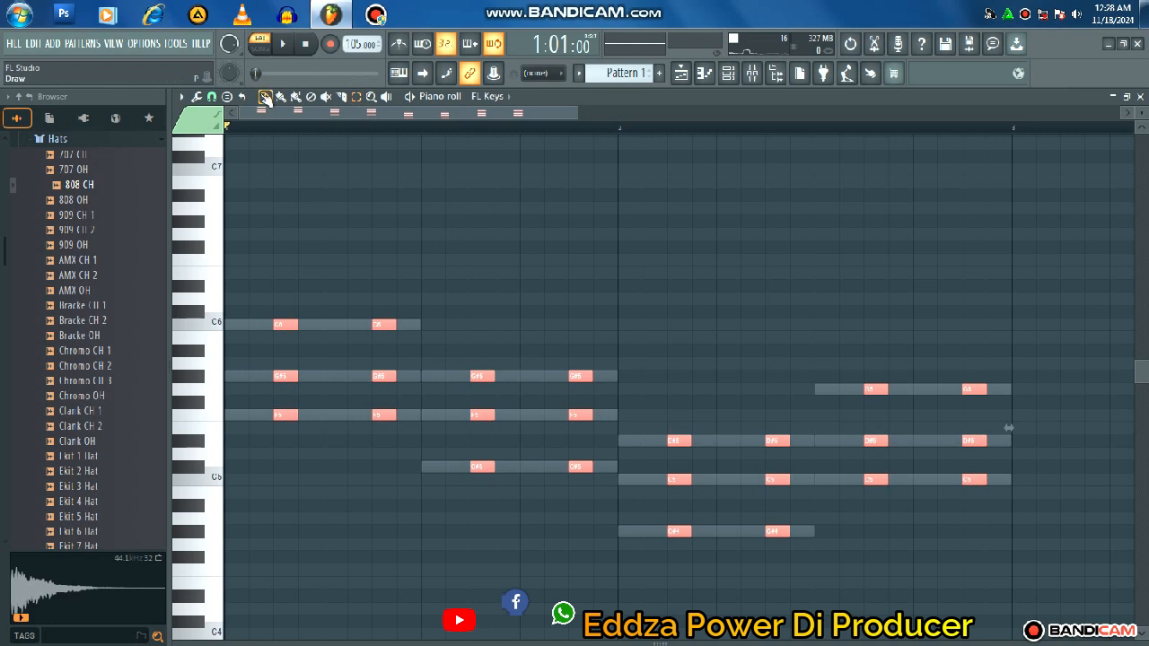
drag(576, 118, 302, 118)
drag(633, 329, 562, 347)
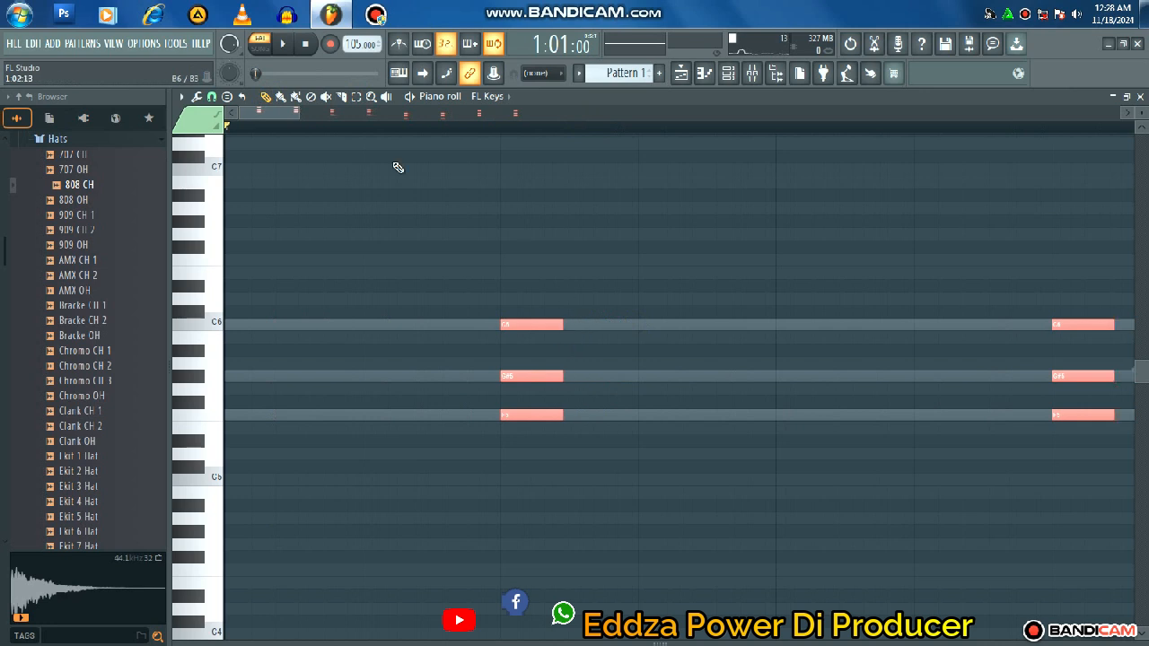
drag(301, 113, 594, 188)
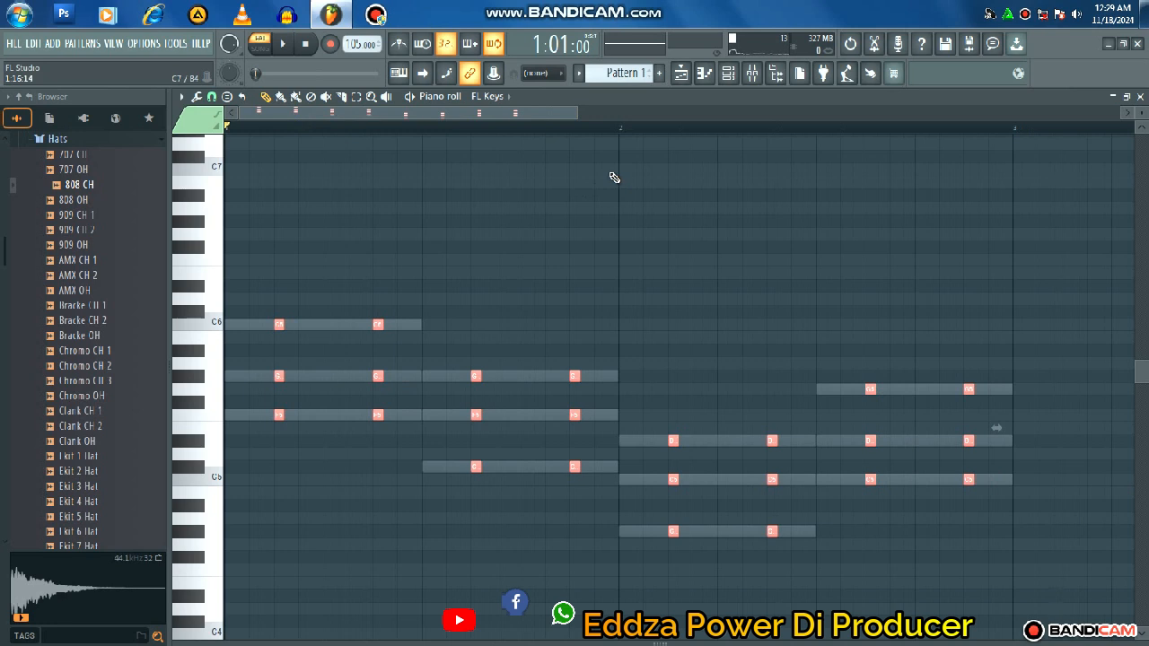
scroll(618, 186, down, 1)
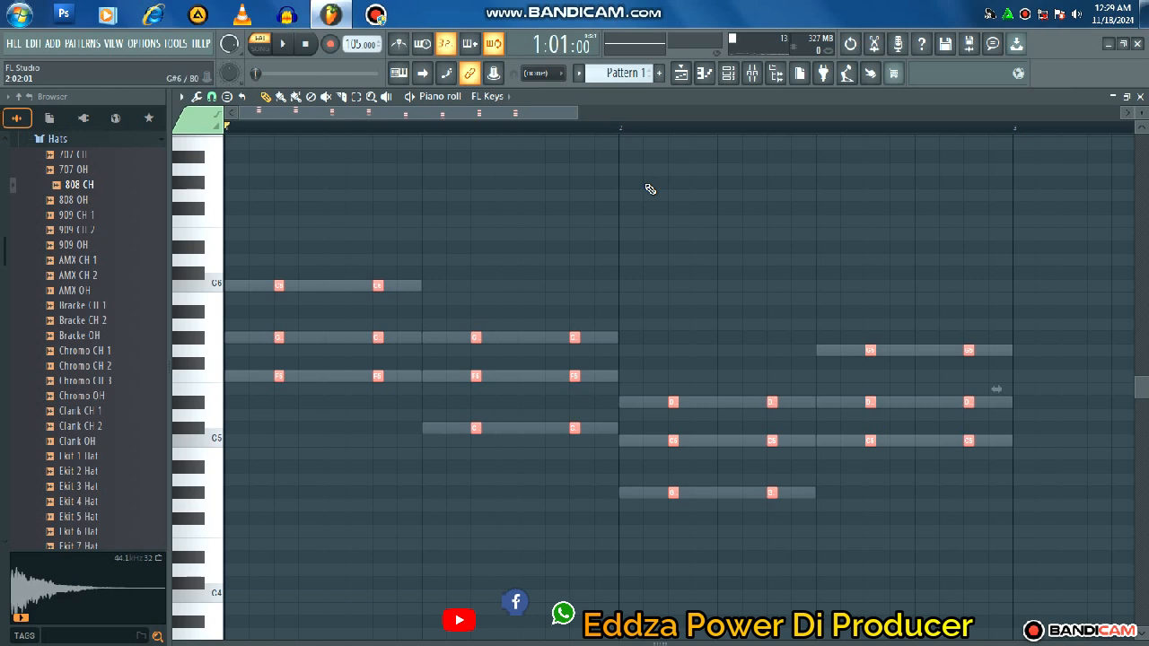
- Play the pattern and toggle the Fruity Limiter on the mixer's Master track, then reopen the FL Keys piano roll and stop playback
key(space)
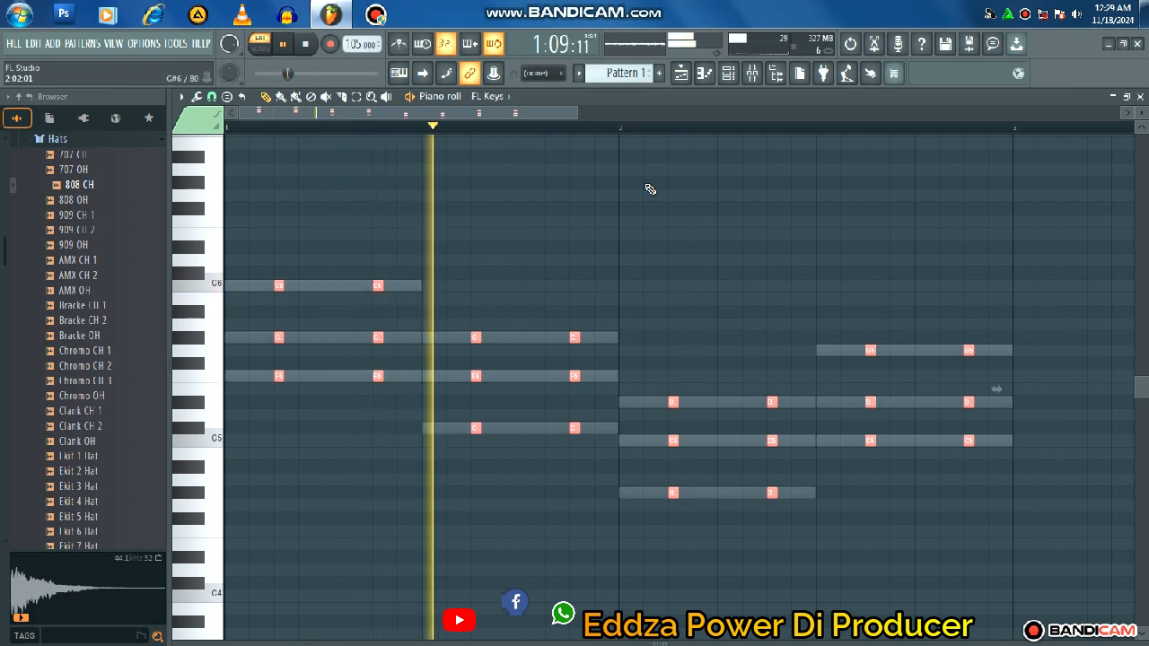
click(731, 73)
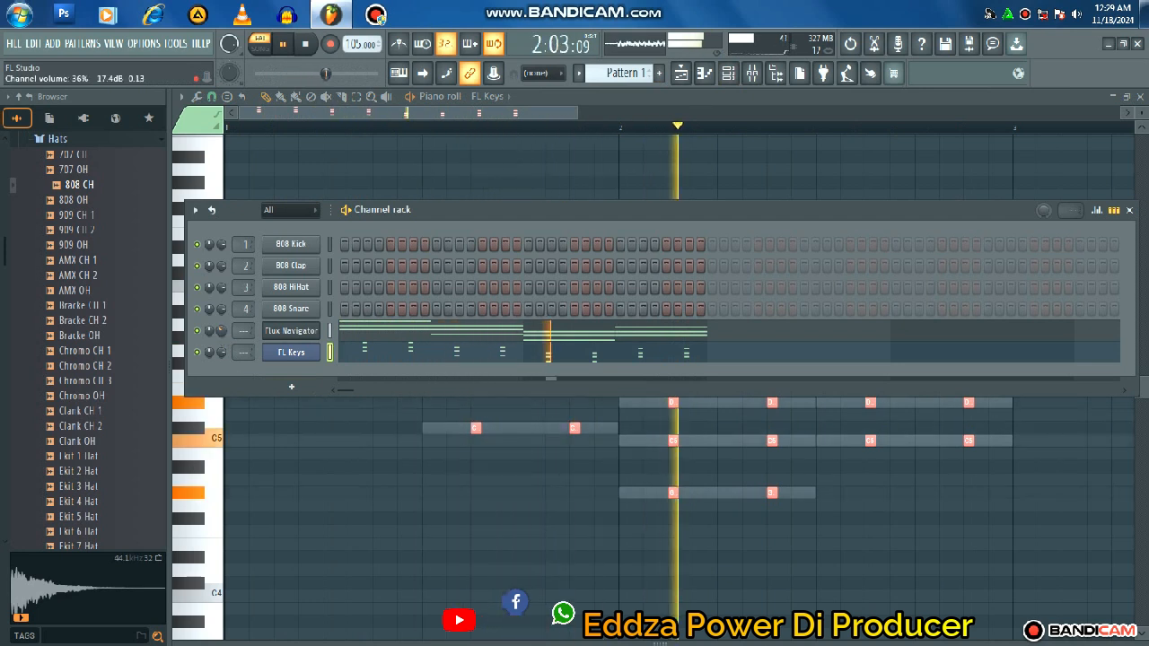
click(752, 73)
click(257, 282)
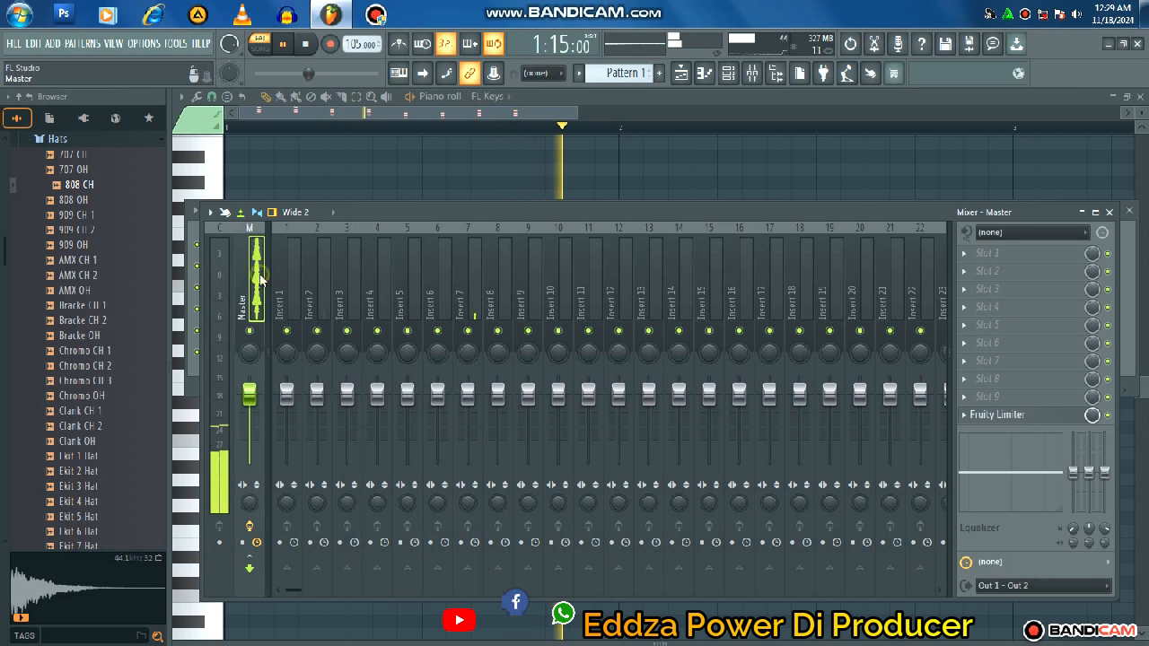
click(1108, 415)
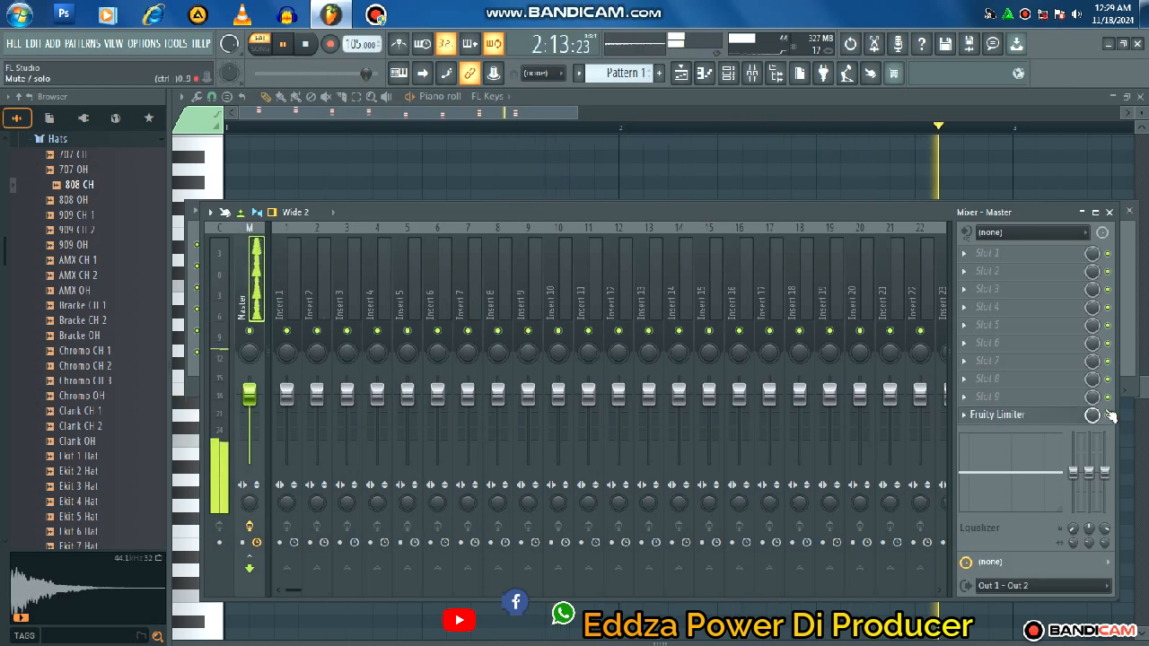
click(1109, 213)
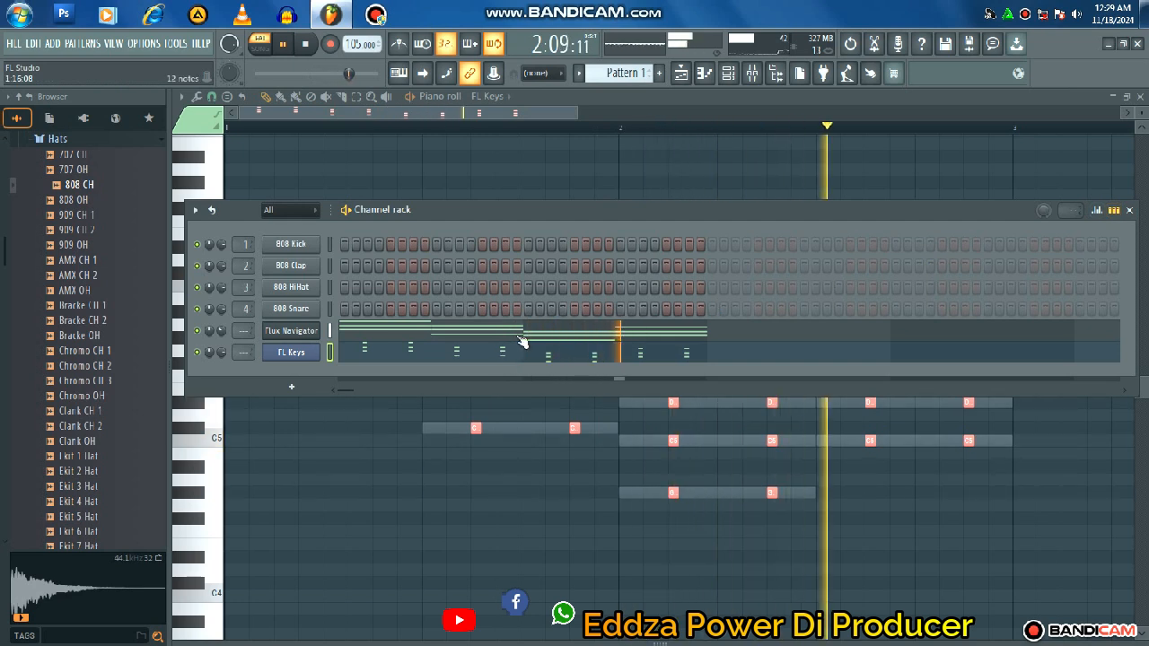
click(379, 352)
click(379, 353)
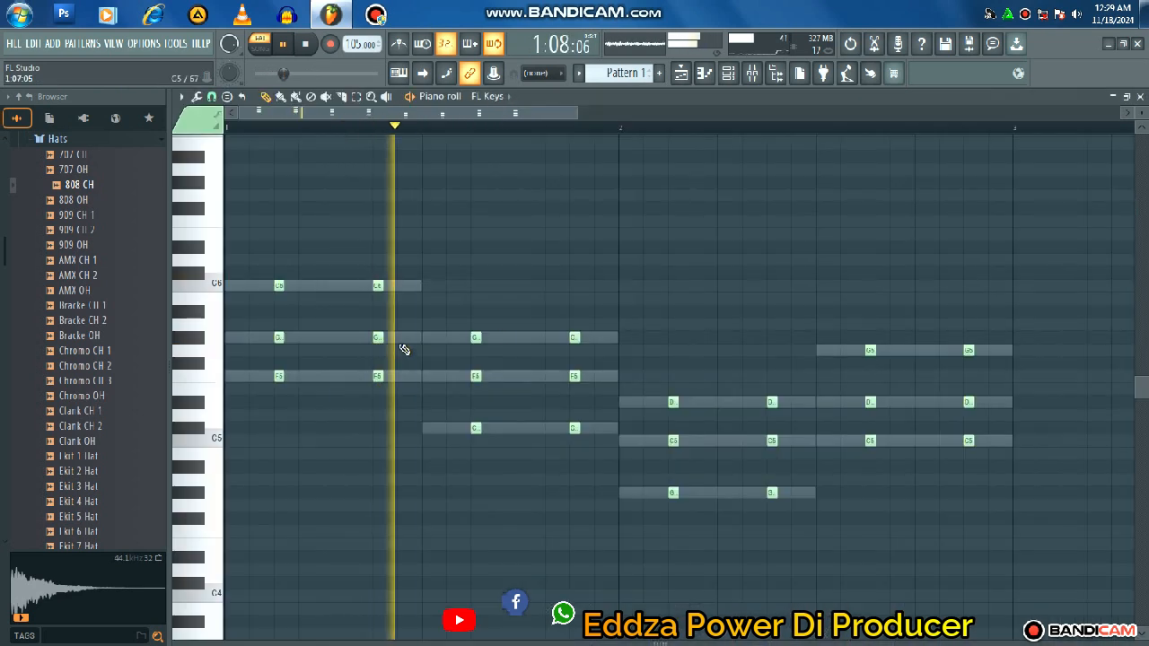
key(space)
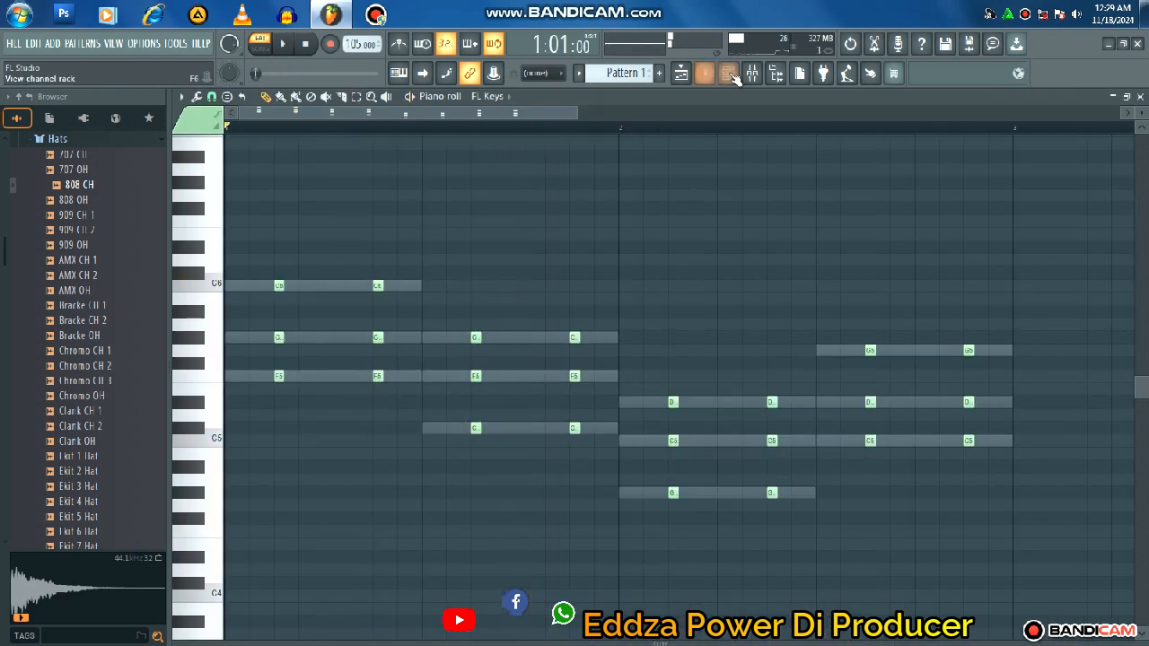
- Add a Fruity DX10 channel and load its eFlute preset
click(729, 72)
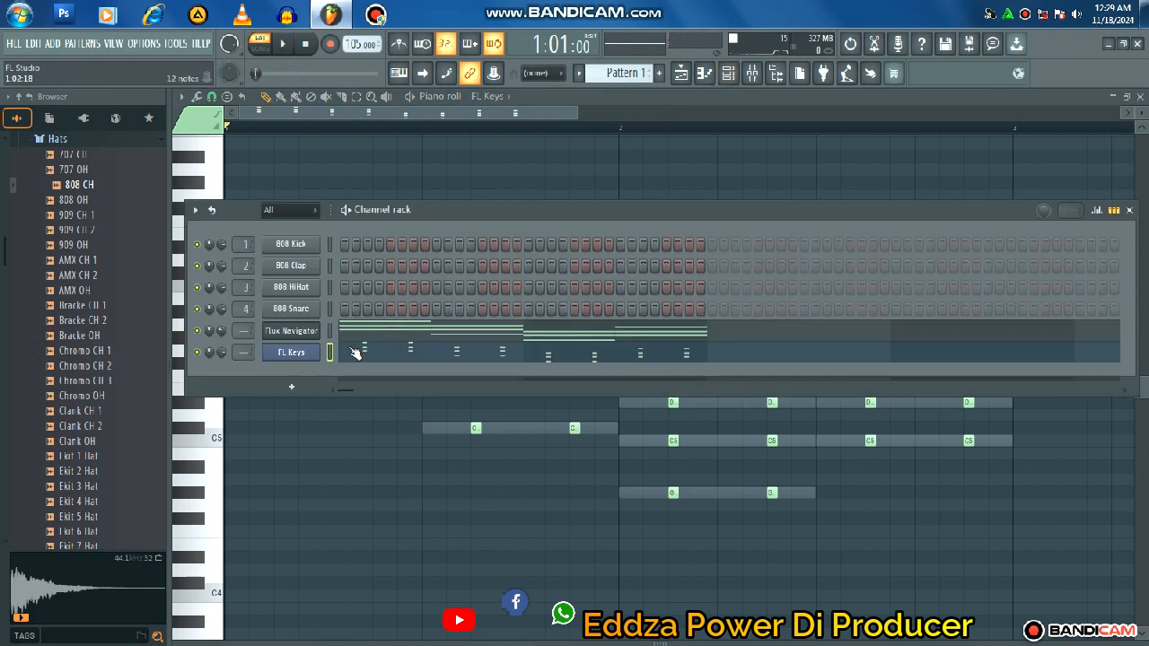
click(284, 387)
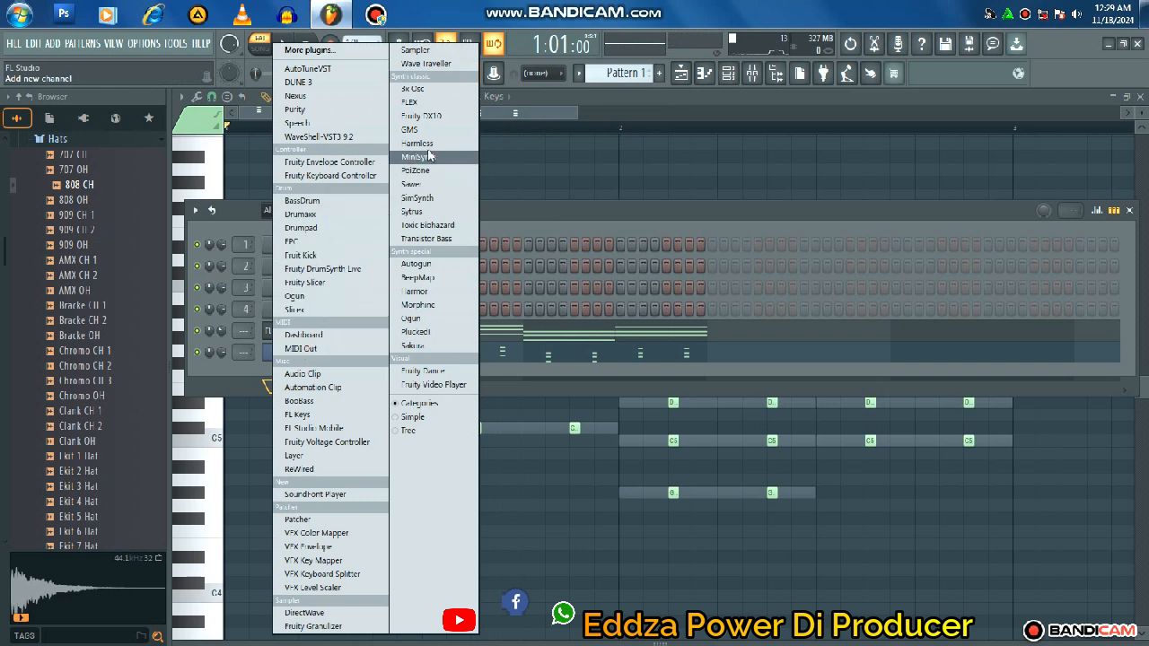
click(431, 116)
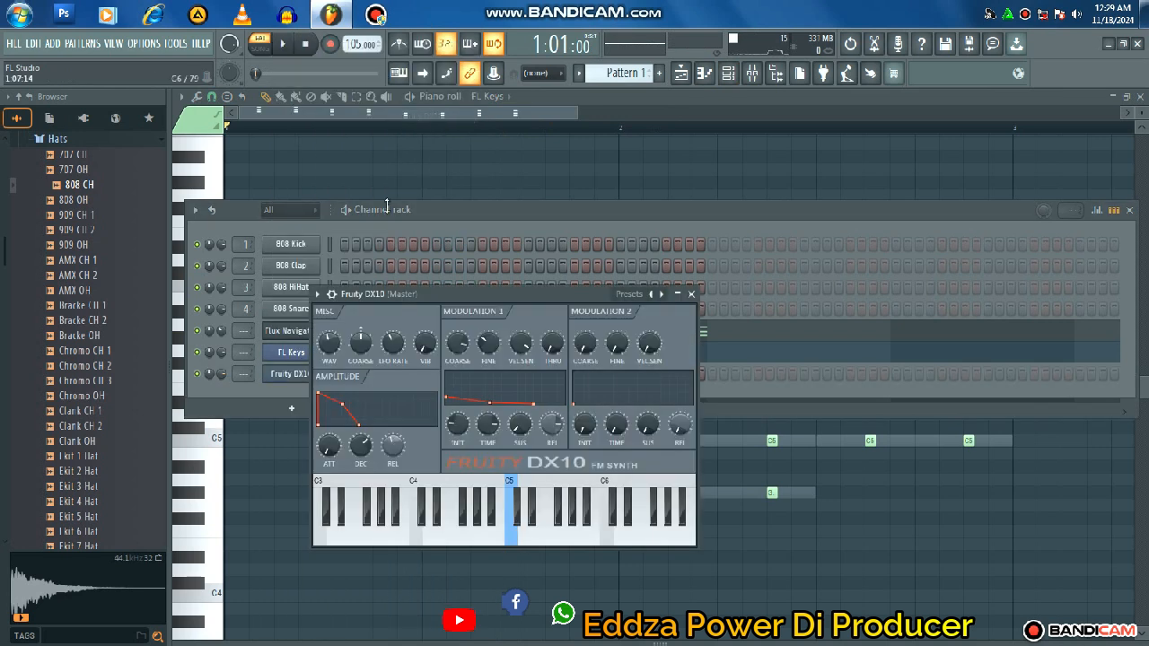
click(624, 297)
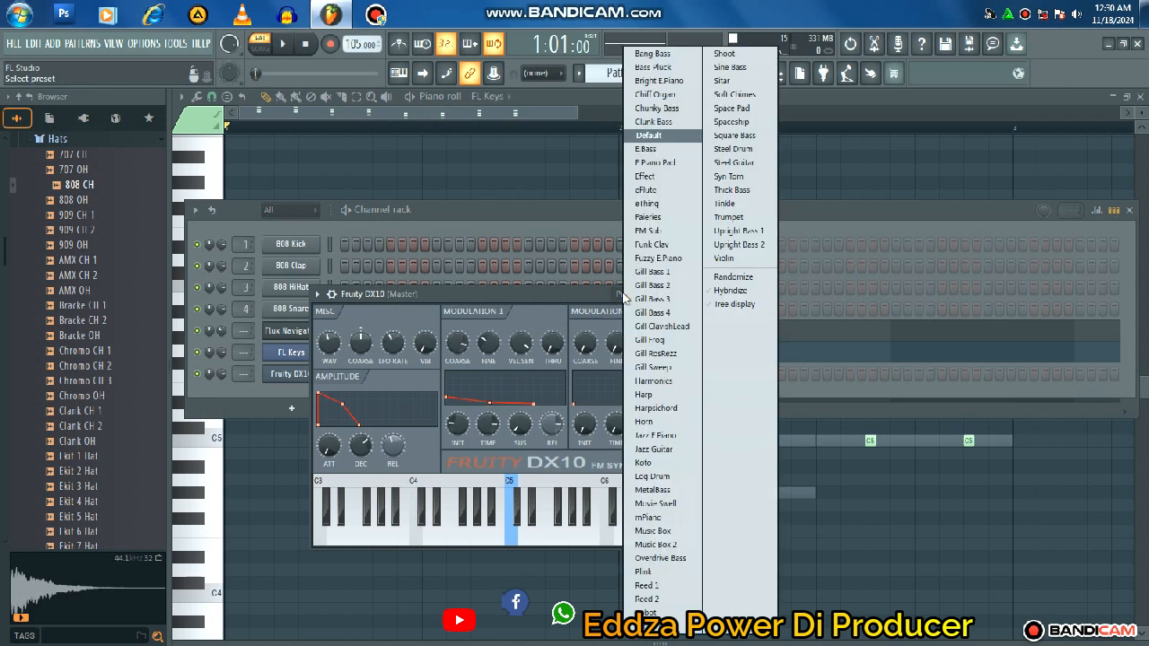
click(653, 190)
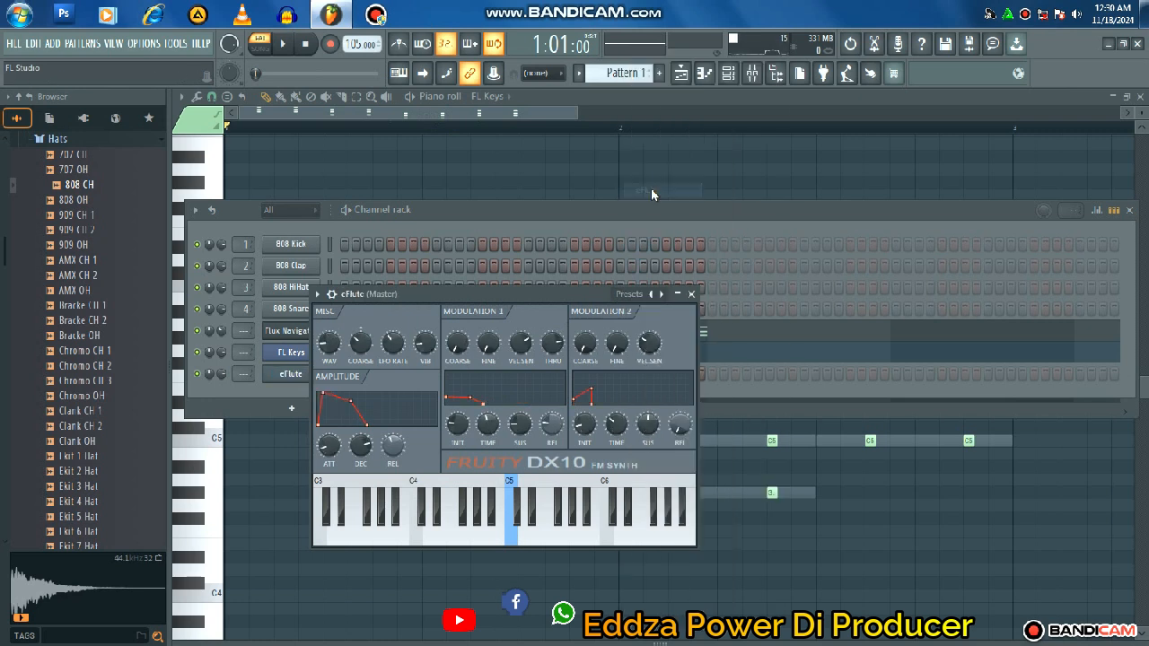
- Open the eFlute piano roll and make the F5 note at the start of bar 1 one step long
click(317, 294)
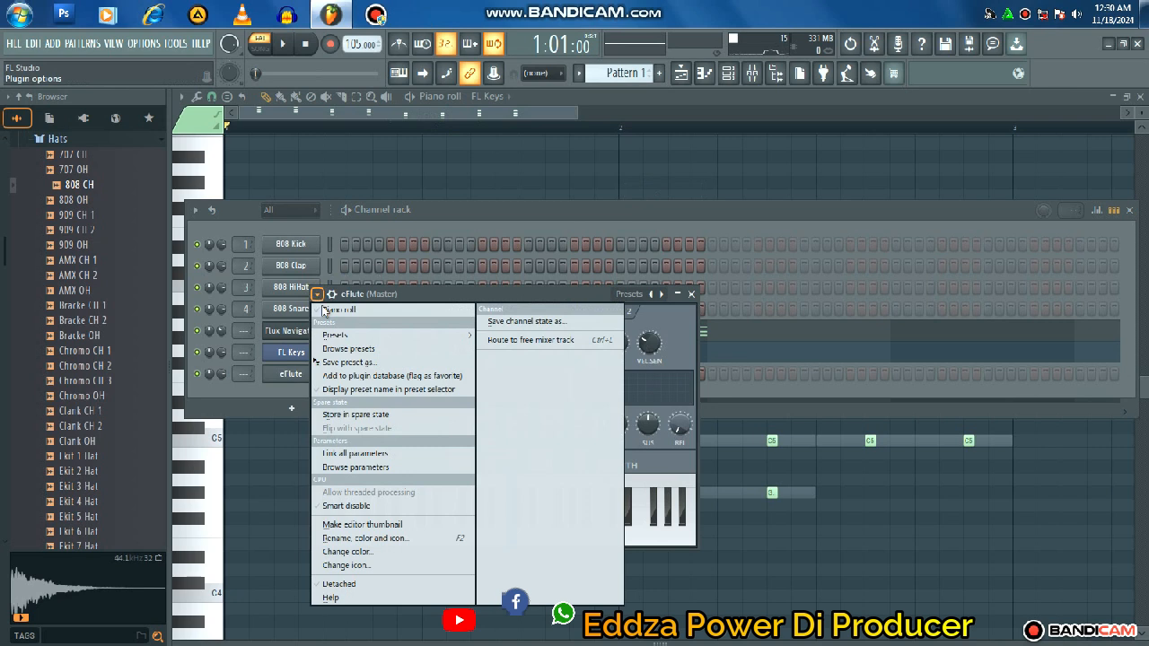
click(327, 311)
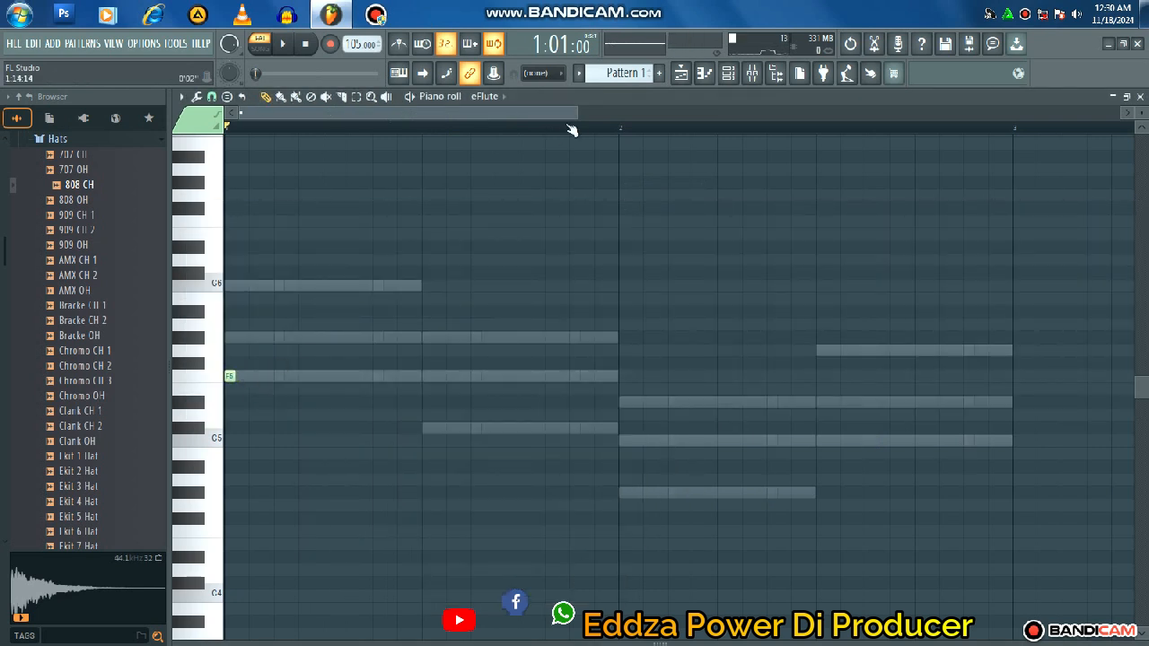
drag(578, 116, 300, 115)
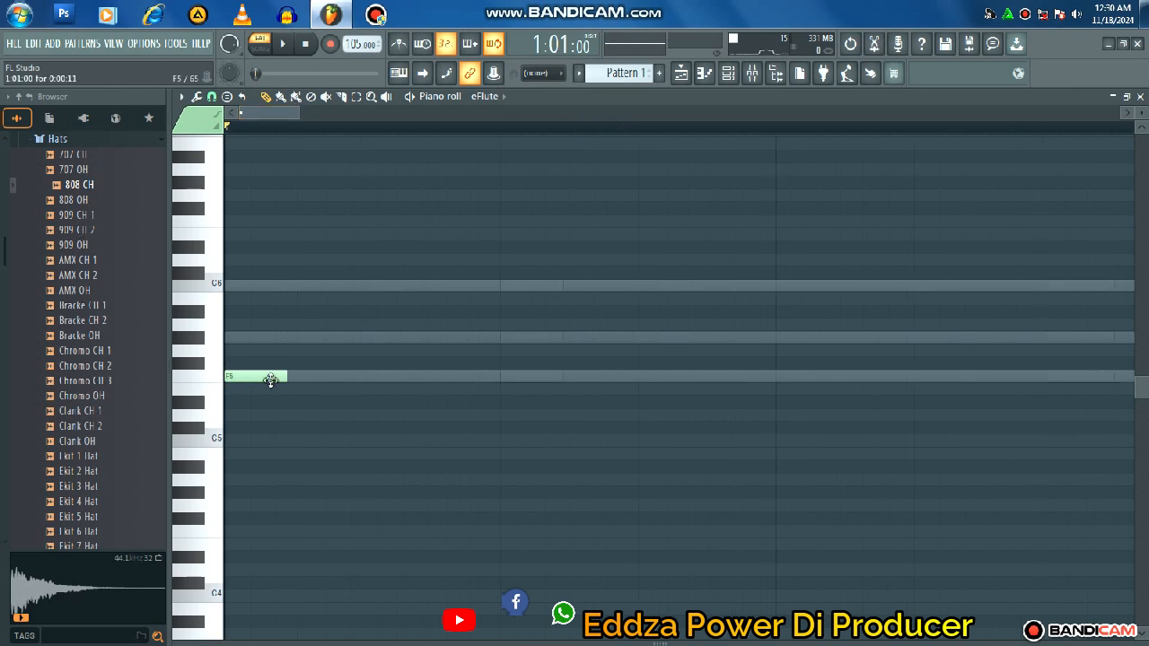
drag(282, 377, 364, 391)
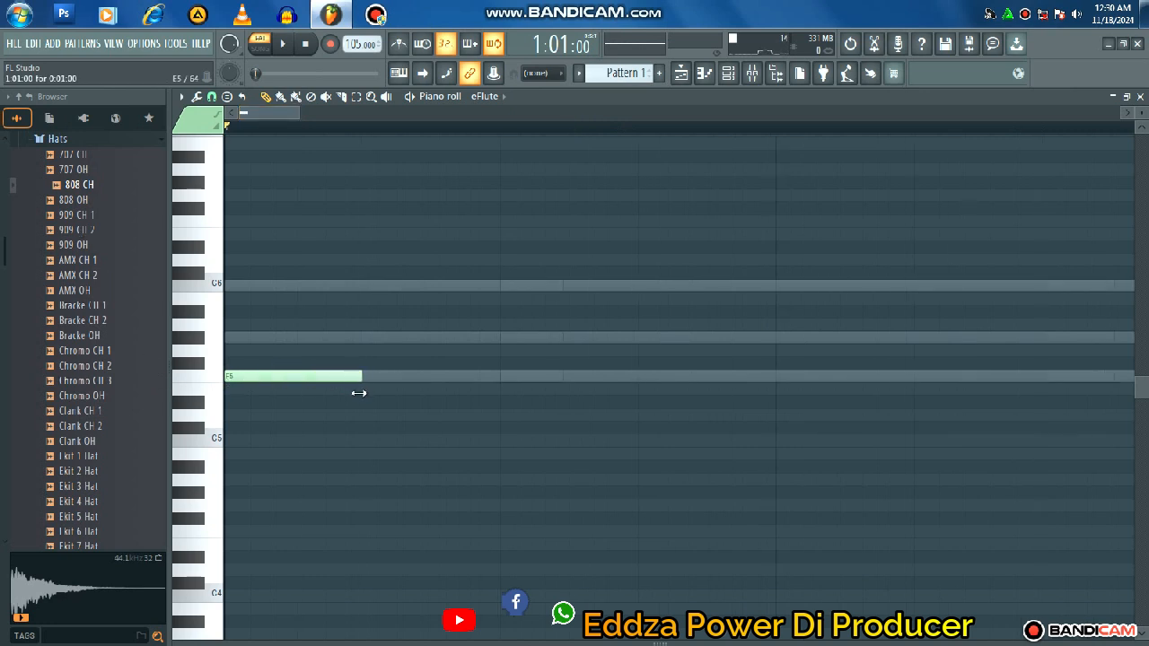
click(351, 379)
drag(305, 119, 569, 208)
- Add one-step notes in bar 1: F5 on step 4, C6 on step 8, C#5 on steps 9 and 12, G#5 on step 15
click(304, 378)
drag(384, 289, 397, 290)
click(429, 429)
click(506, 428)
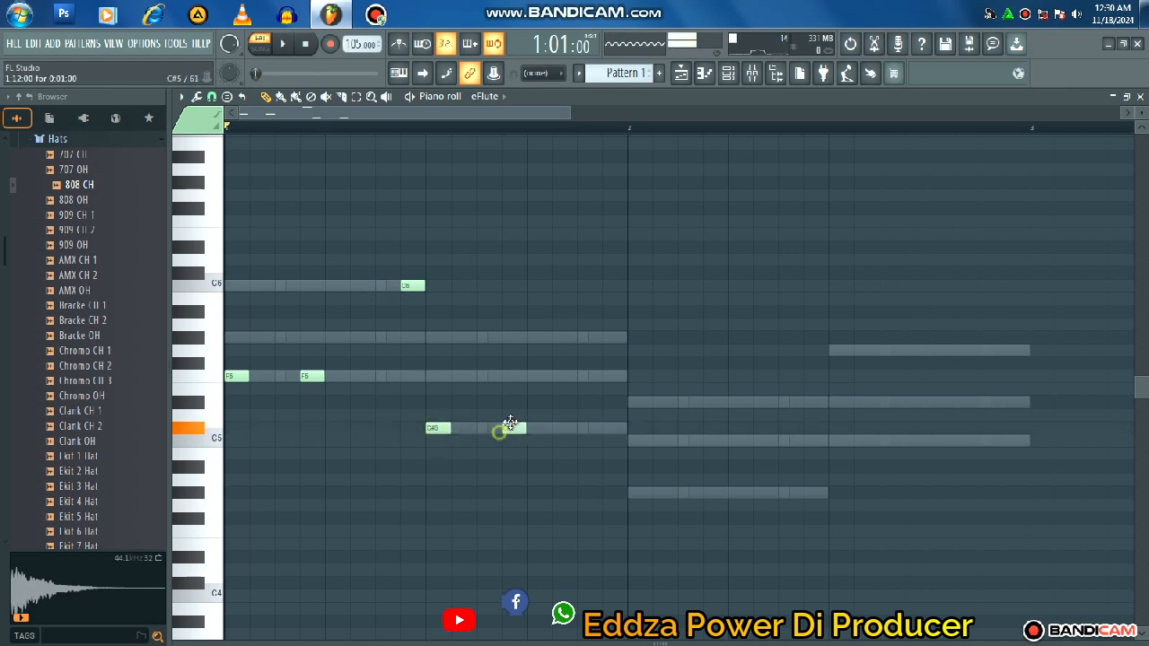
click(583, 340)
- Add one-step notes in bar 2: G#4 on steps 1 and 4, and D#5 on step 8
click(634, 493)
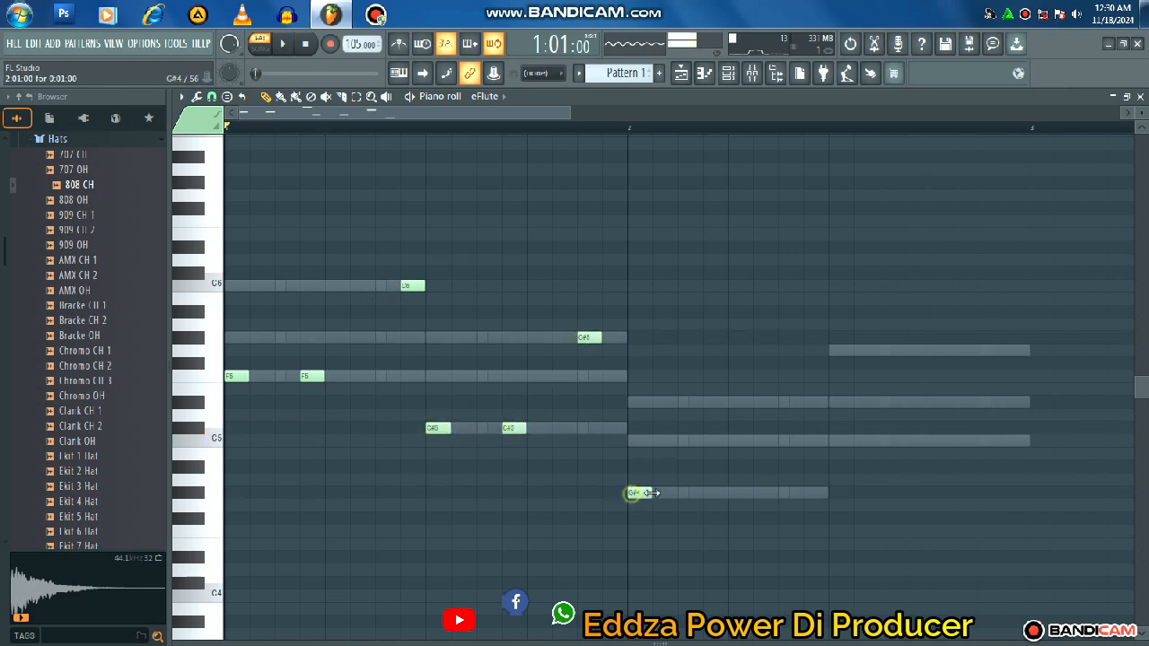
click(708, 493)
drag(783, 405, 811, 403)
- Move the C6 note in bar 1 and the D#5 note in bar 2 one step earlier, to step 7
click(589, 337)
mouse_move(589, 337)
mouse_down()
mouse_move(615, 338)
mouse_move(588, 338)
mouse_up()
drag(406, 285, 381, 286)
drag(812, 405, 787, 405)
- Add C5 on steps 9 and 12 and G5 on step 15 of bar 2, and play back the melody
click(831, 439)
click(907, 440)
click(989, 350)
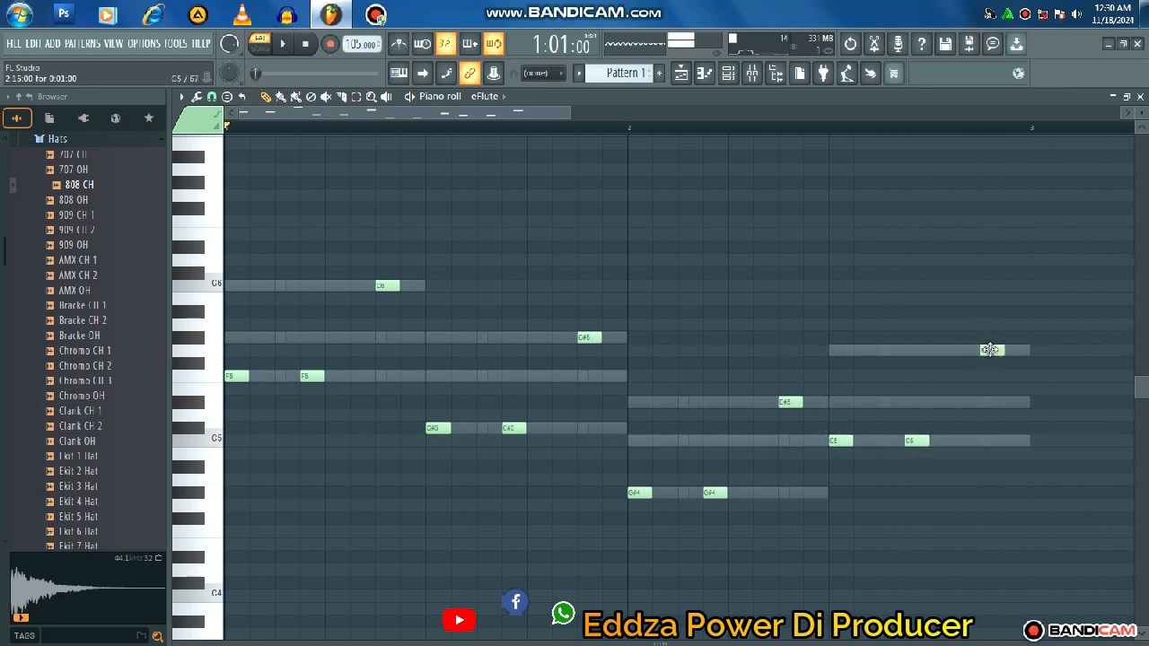
key(space)
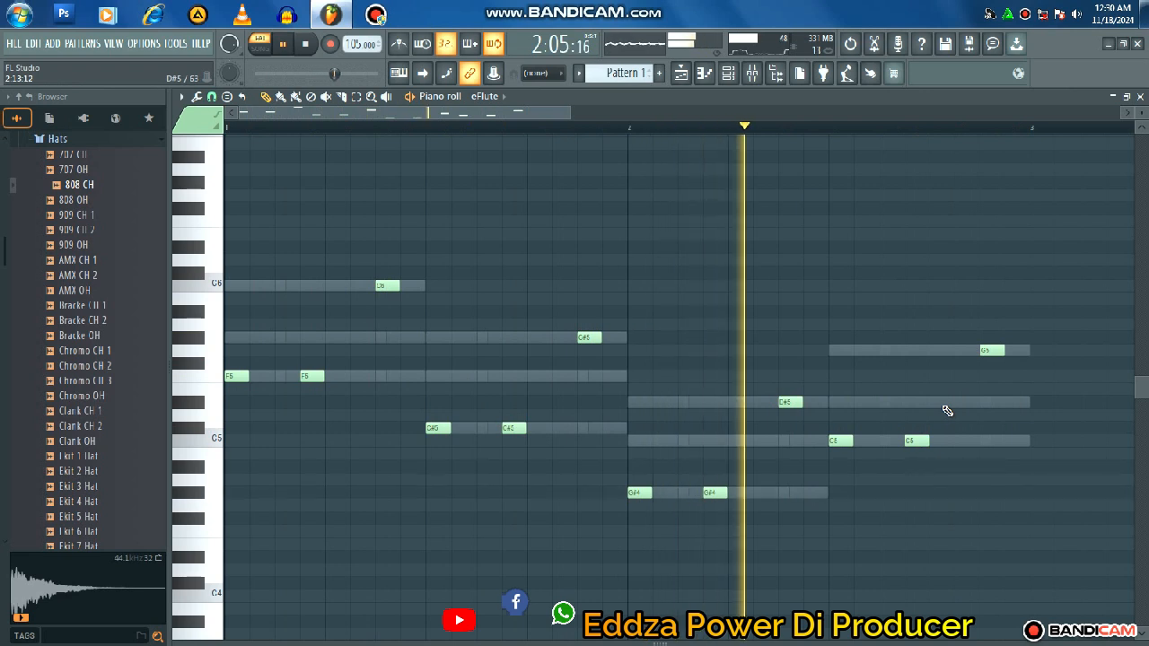
key(space)
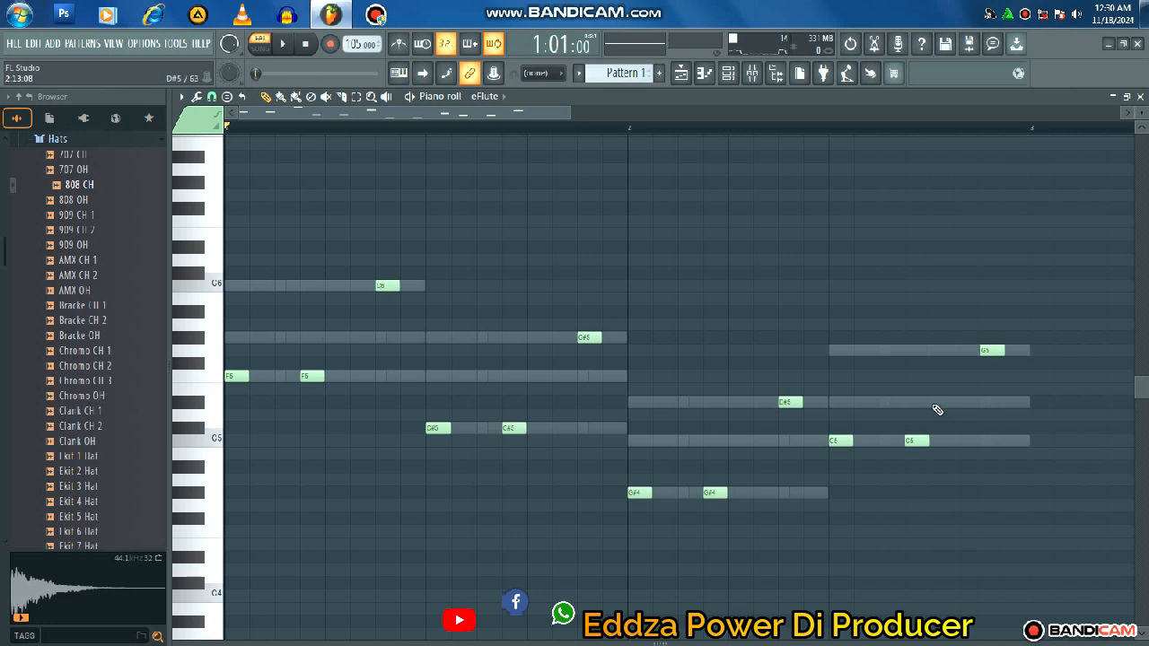
- Lower the C6 note on step 7 of bar 1 by one octave to C5
click(357, 96)
drag(378, 272, 381, 294)
key(ctrl+Down)
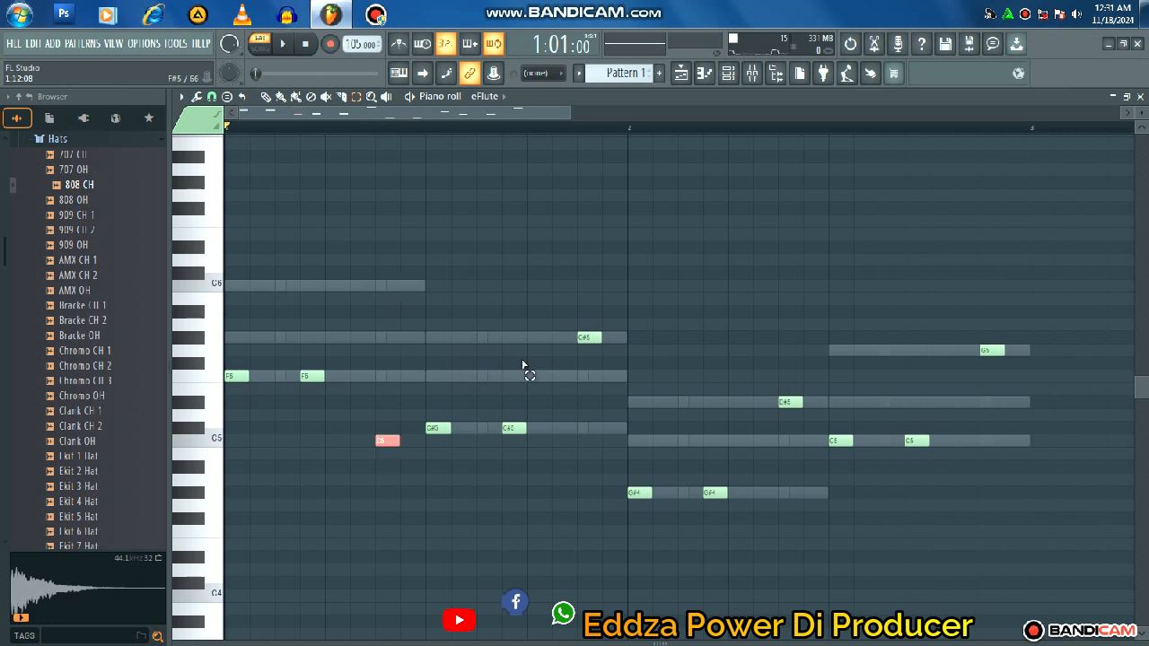
- Lower the G#5 on step 15 of bar 1 and the G5 on step 15 of bar 2 by an octave, and play the result
click(589, 338)
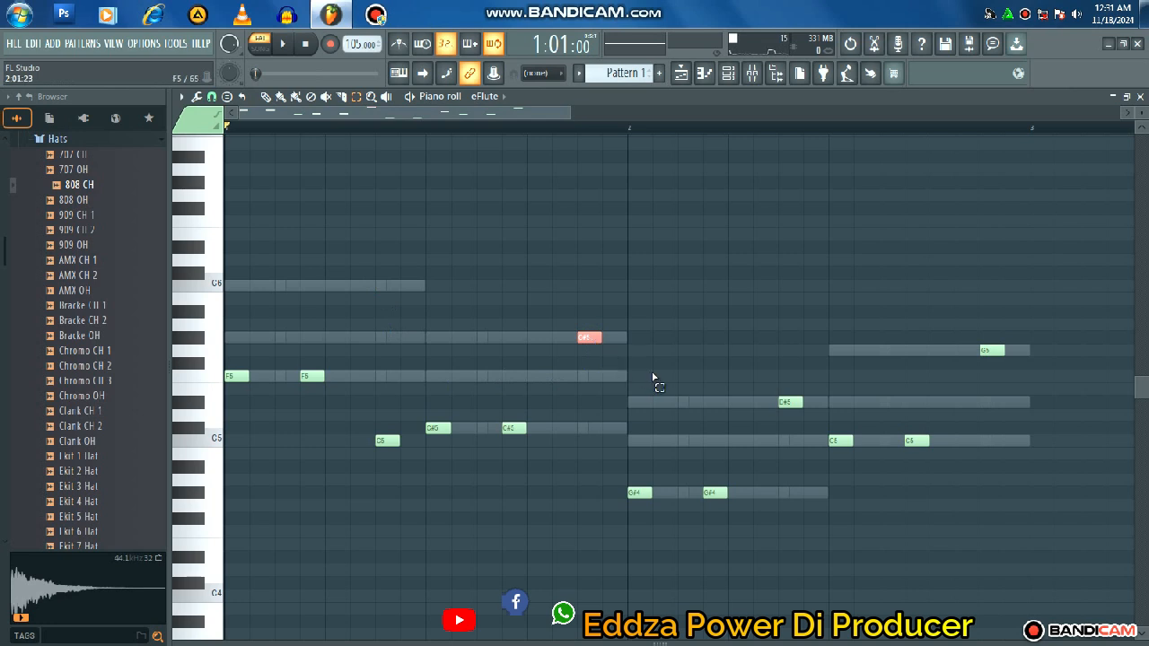
key(ctrl+Down)
click(1002, 351)
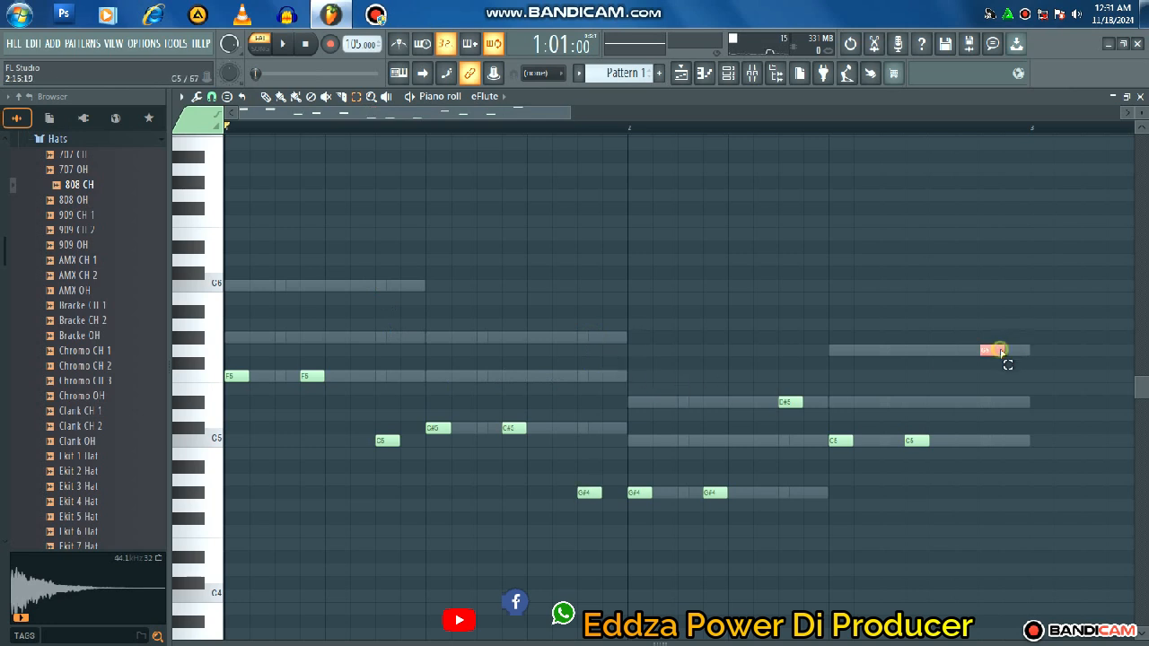
key(ctrl+Down)
key(space)
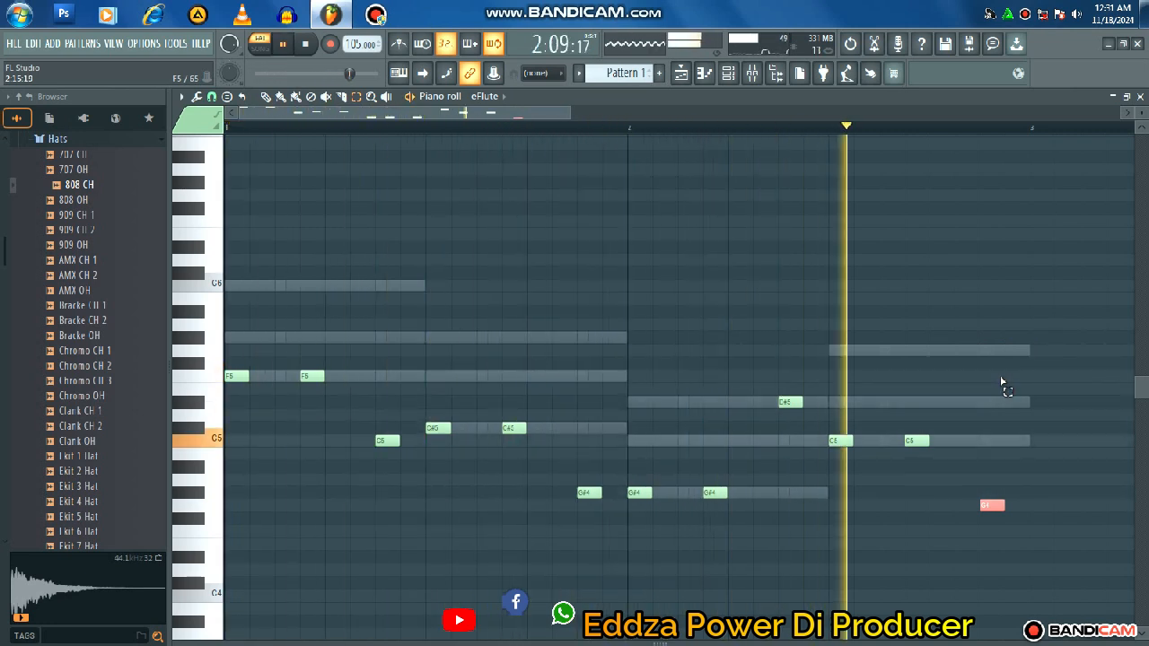
key(space)
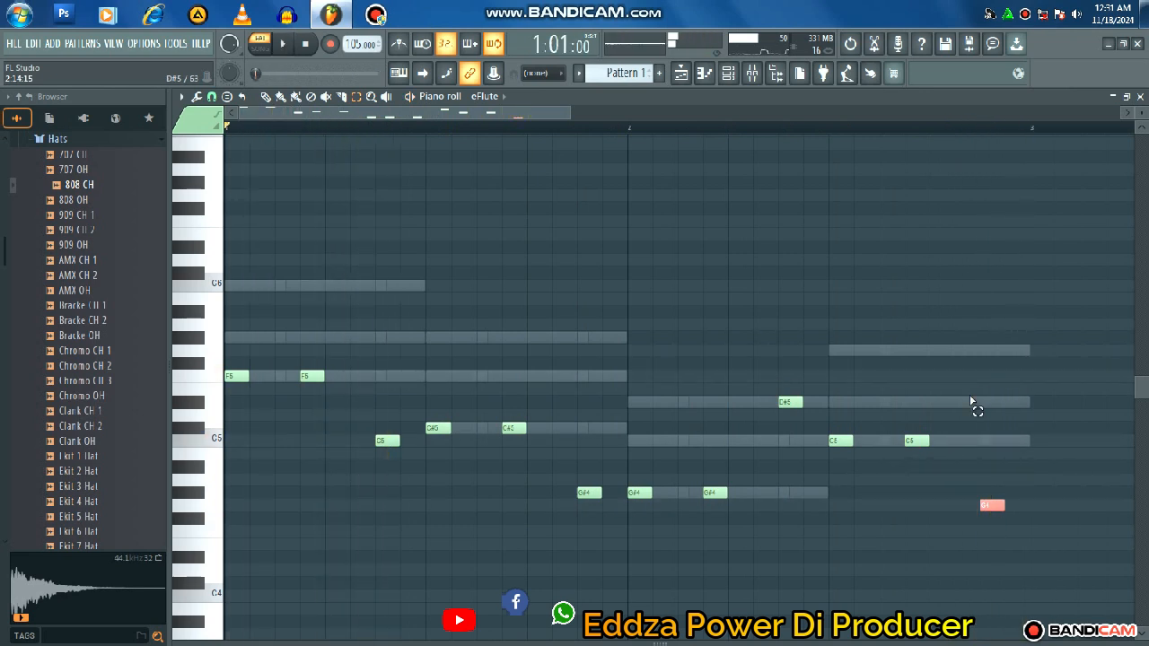
- Raise bar 1's step 15 note an octave to G#5 and lower bar 2's step 7 note an octave to D#4
click(584, 493)
key(ctrl+Up)
click(791, 405)
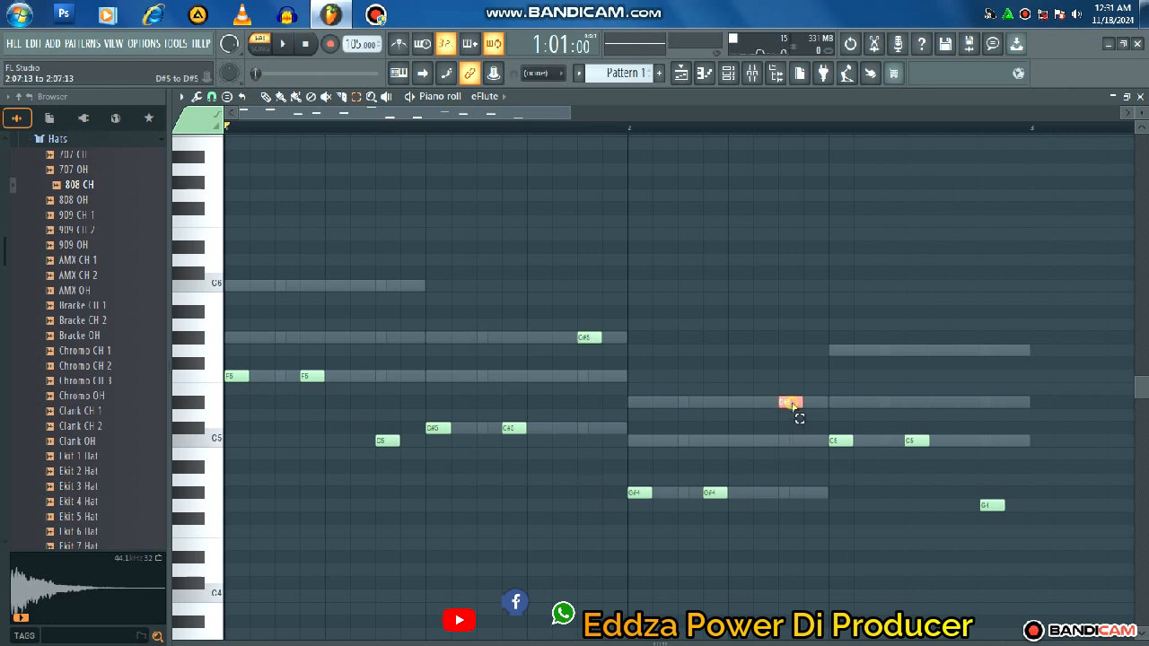
key(ctrl+Down)
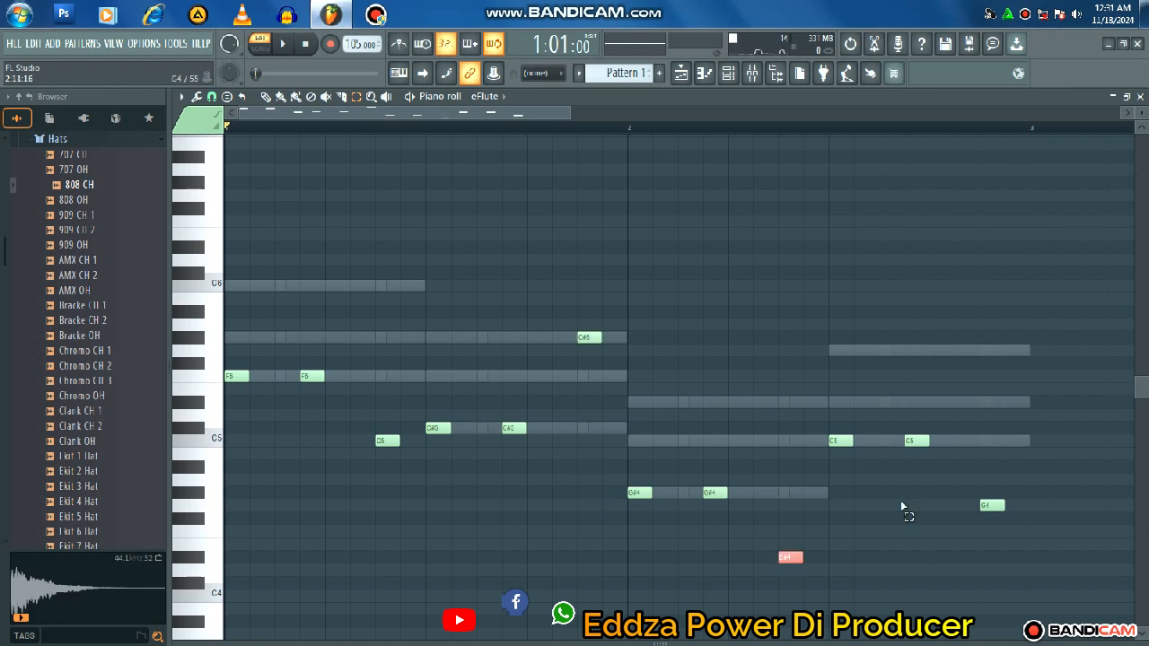
- Raise the note on step 15 of bar 2 by an octave to G5 and play back the melody
click(993, 506)
key(ctrl+Up)
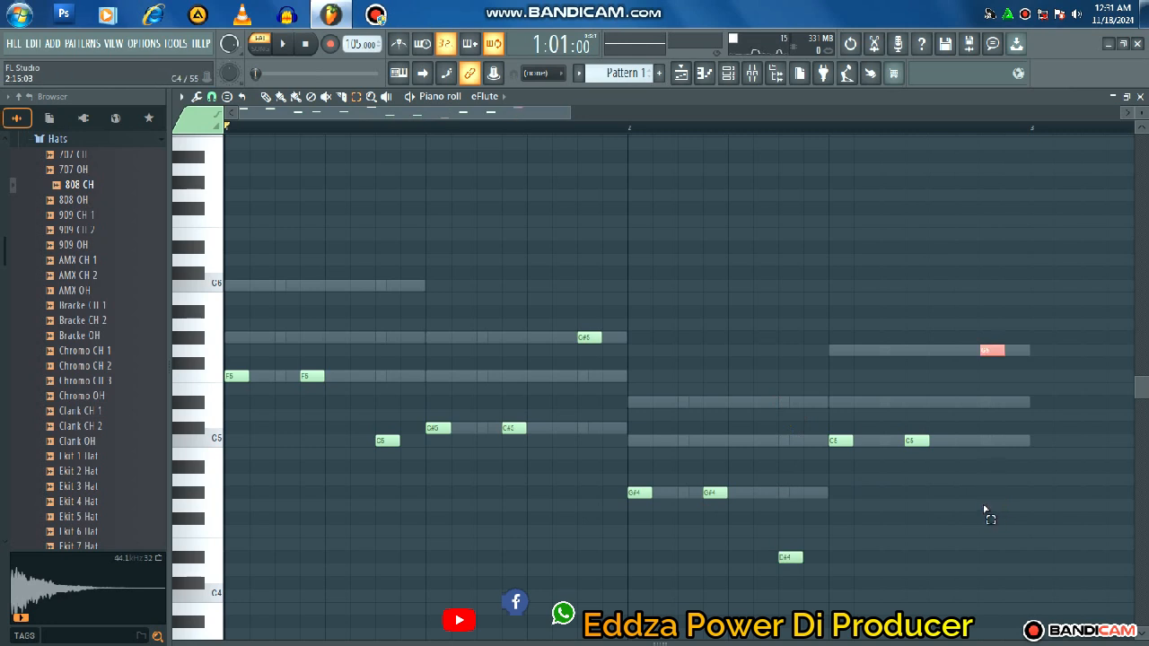
key(space)
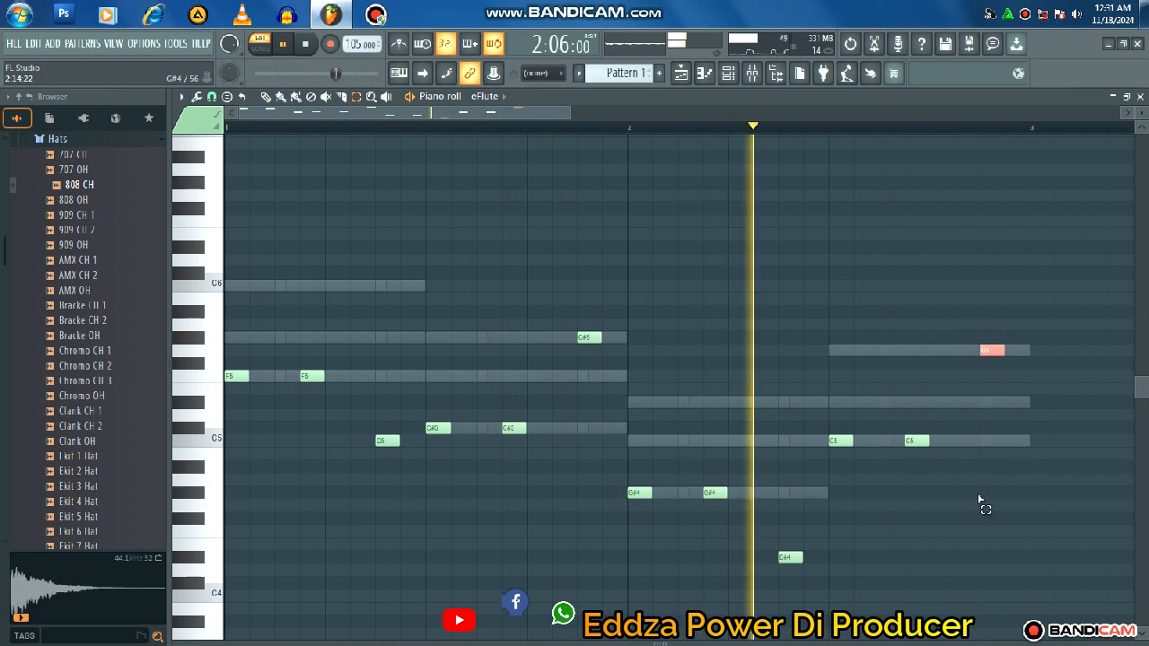
key(space)
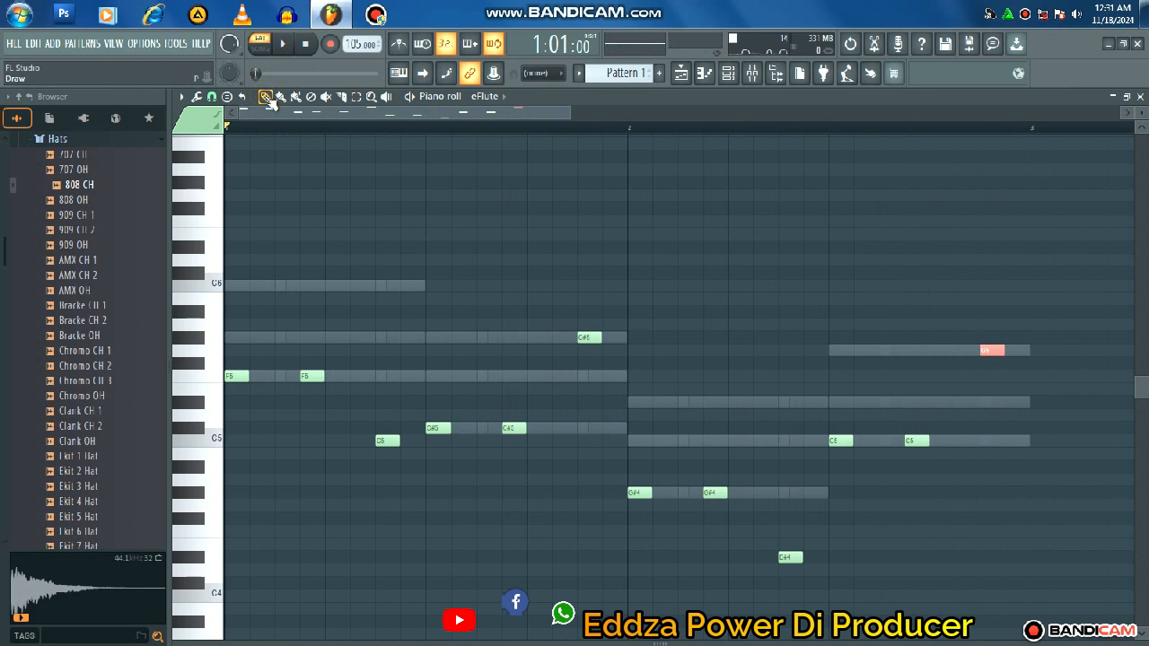
- Audition the hat samples and replace the 808 Snare channel's sample in the Channel rack with 909 CH 1
click(729, 75)
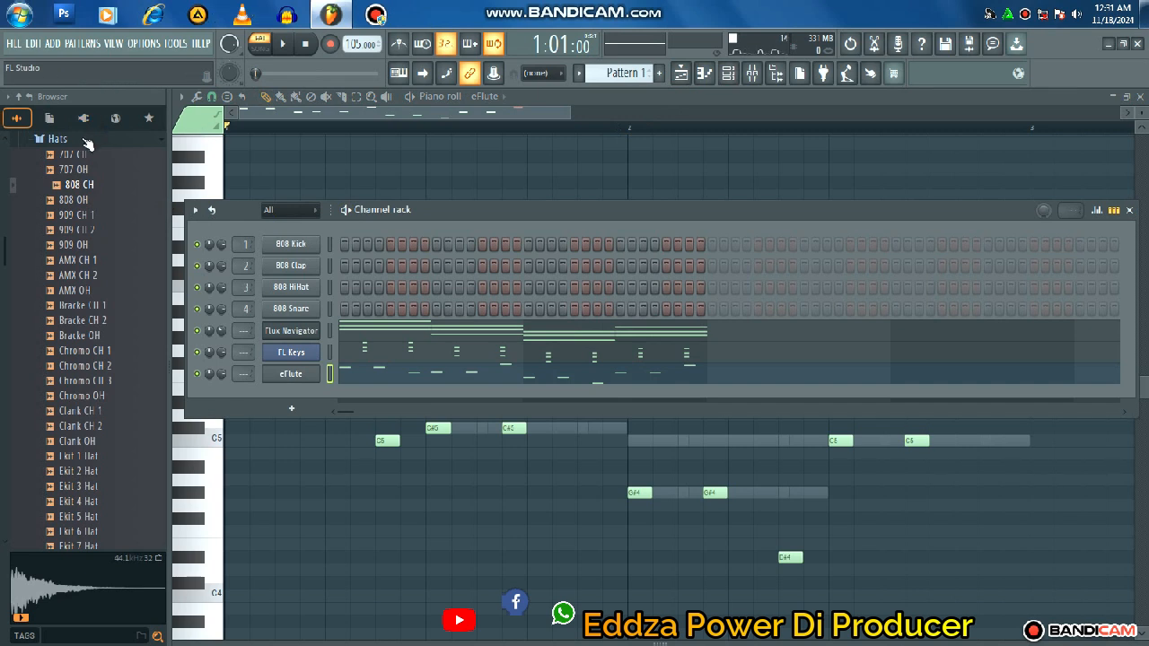
click(69, 170)
click(67, 184)
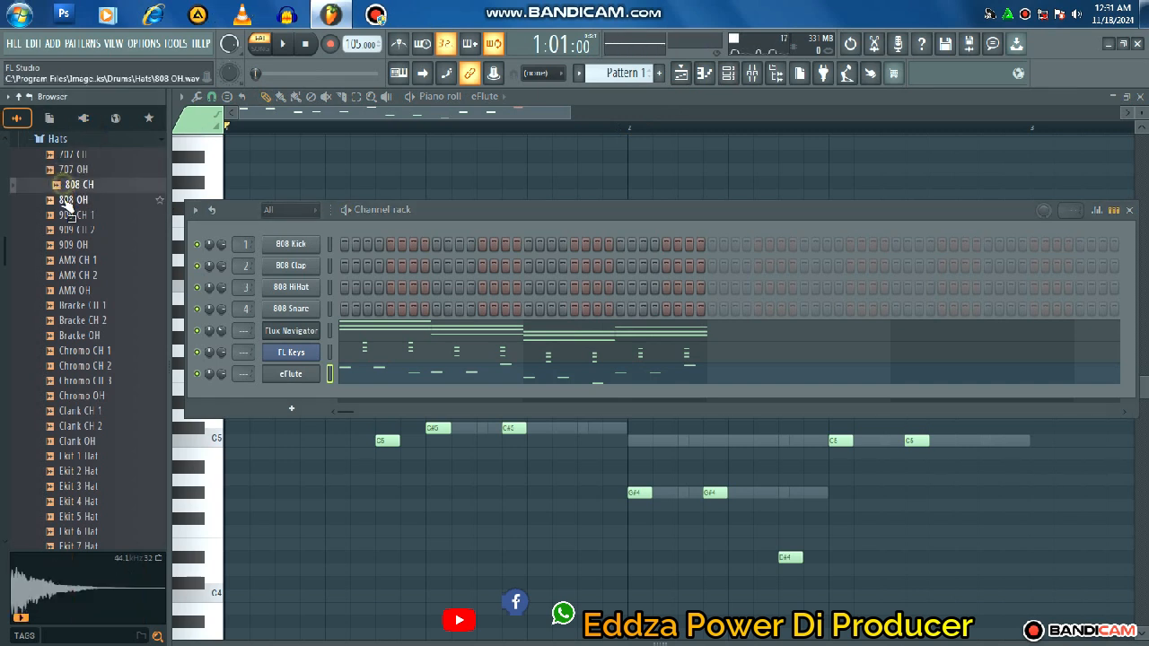
click(66, 201)
click(67, 216)
drag(67, 215, 274, 314)
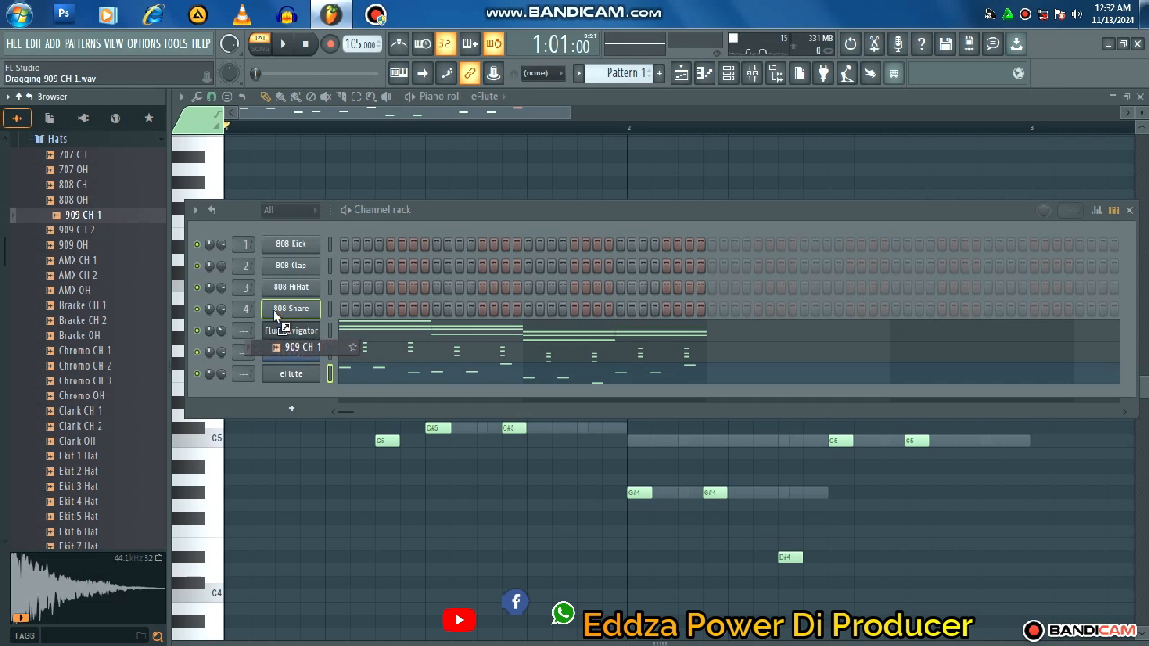
drag(274, 315, 272, 314)
drag(273, 313, 271, 314)
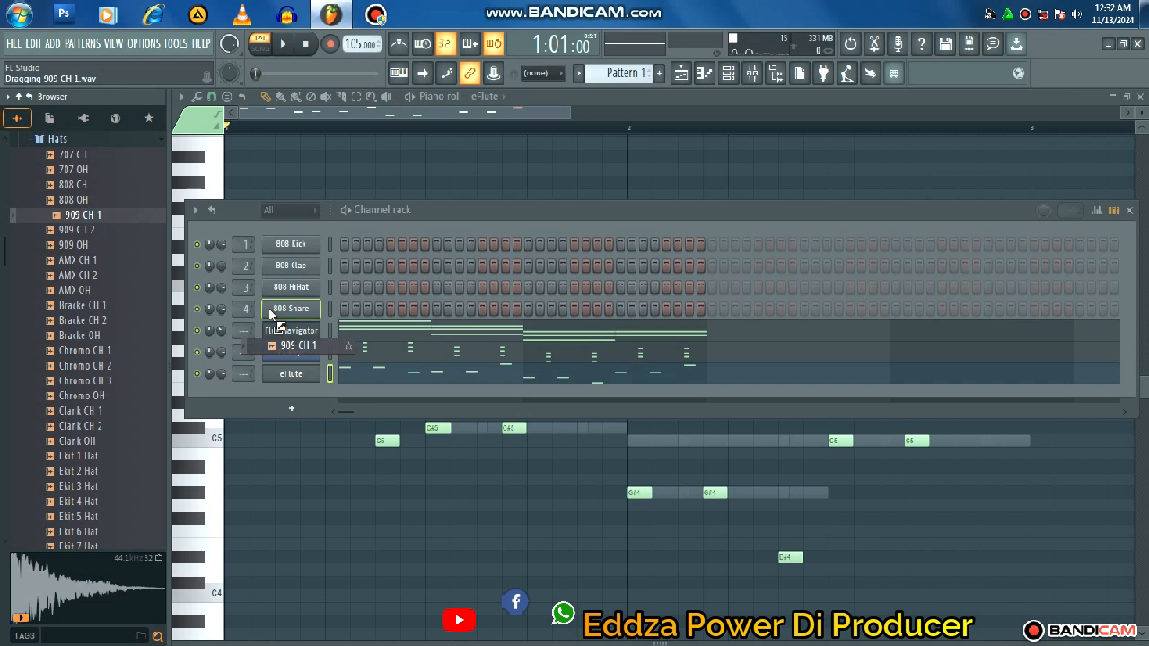
drag(269, 314, 268, 313)
drag(268, 313, 266, 313)
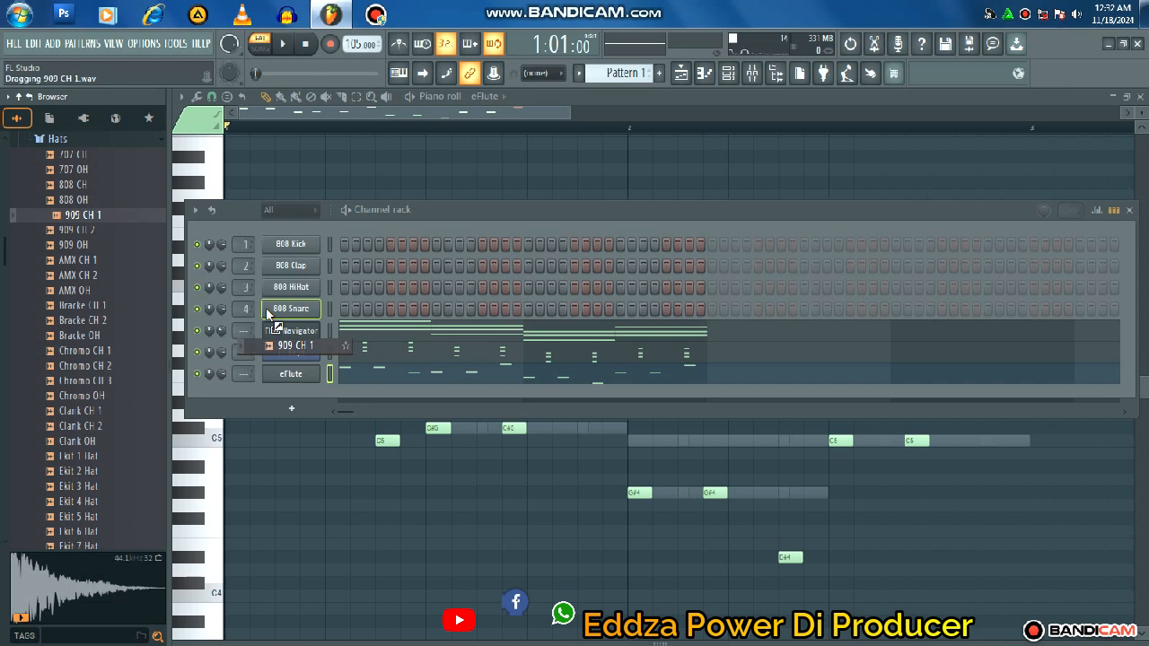
drag(267, 314, 270, 314)
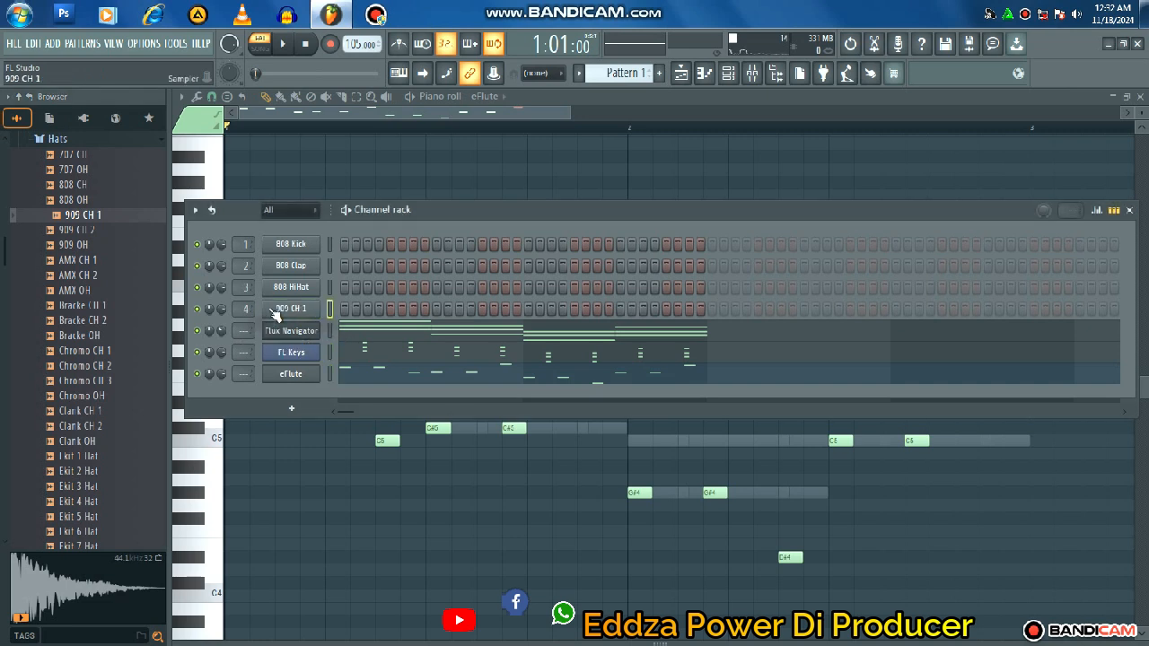
- Program 909 CH 1 hits on steps 1, 4, 7, 9, 12 and 15 of both bars and play the pattern
click(412, 312)
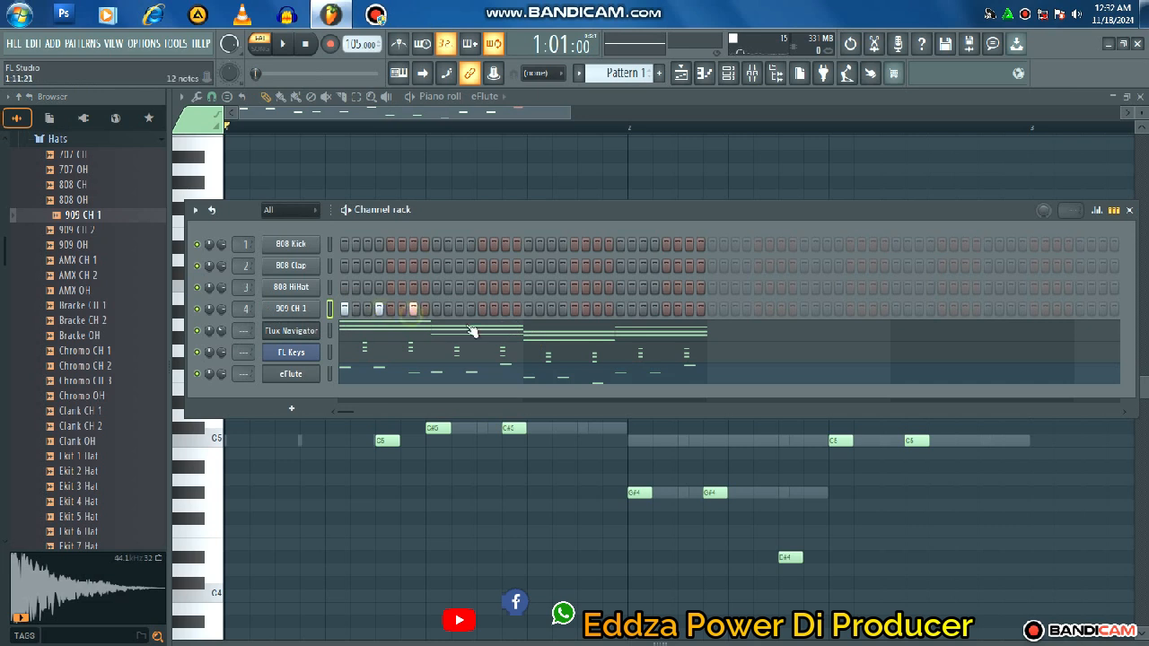
click(437, 310)
click(530, 308)
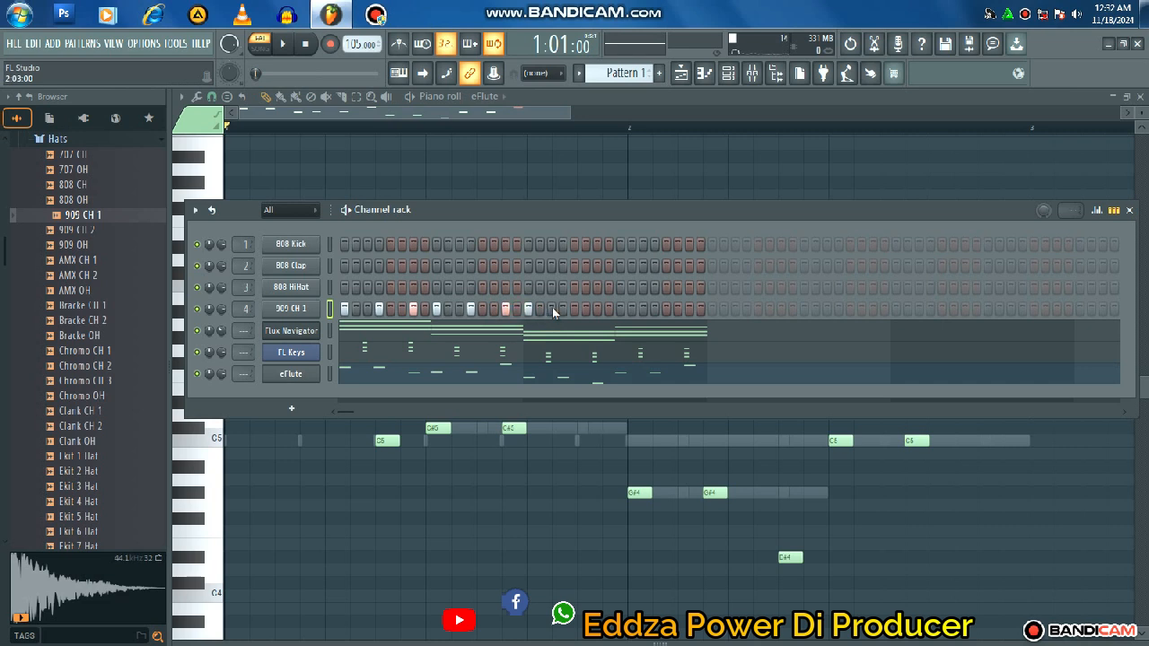
click(563, 309)
click(598, 309)
click(620, 309)
click(690, 309)
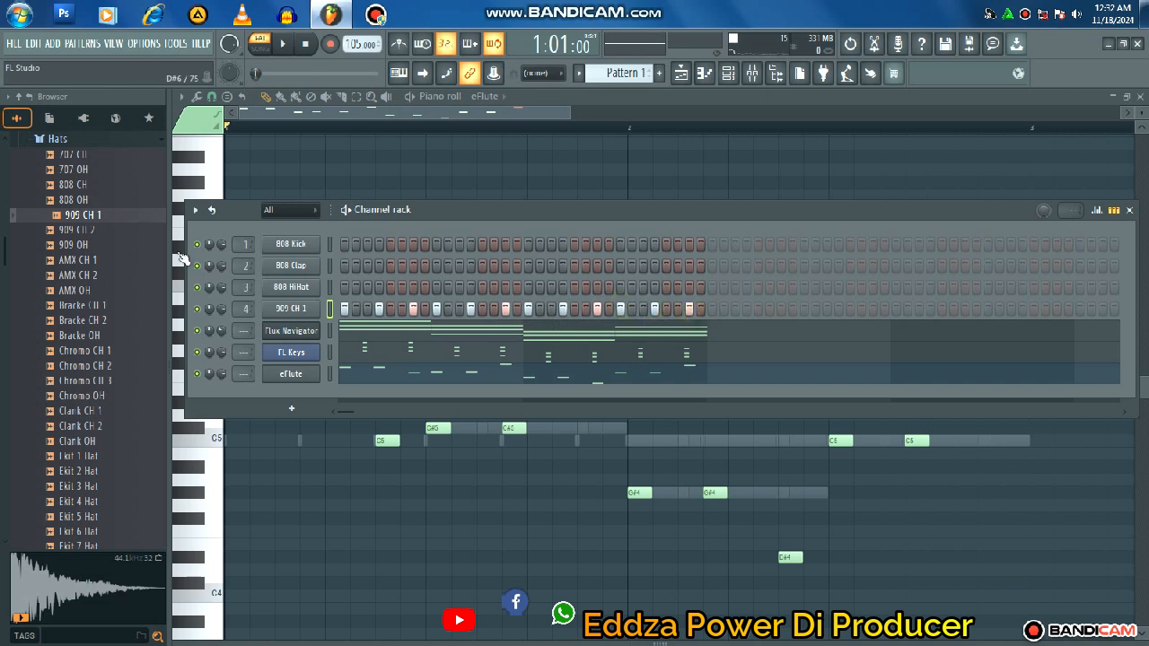
scroll(99, 188, up, 2)
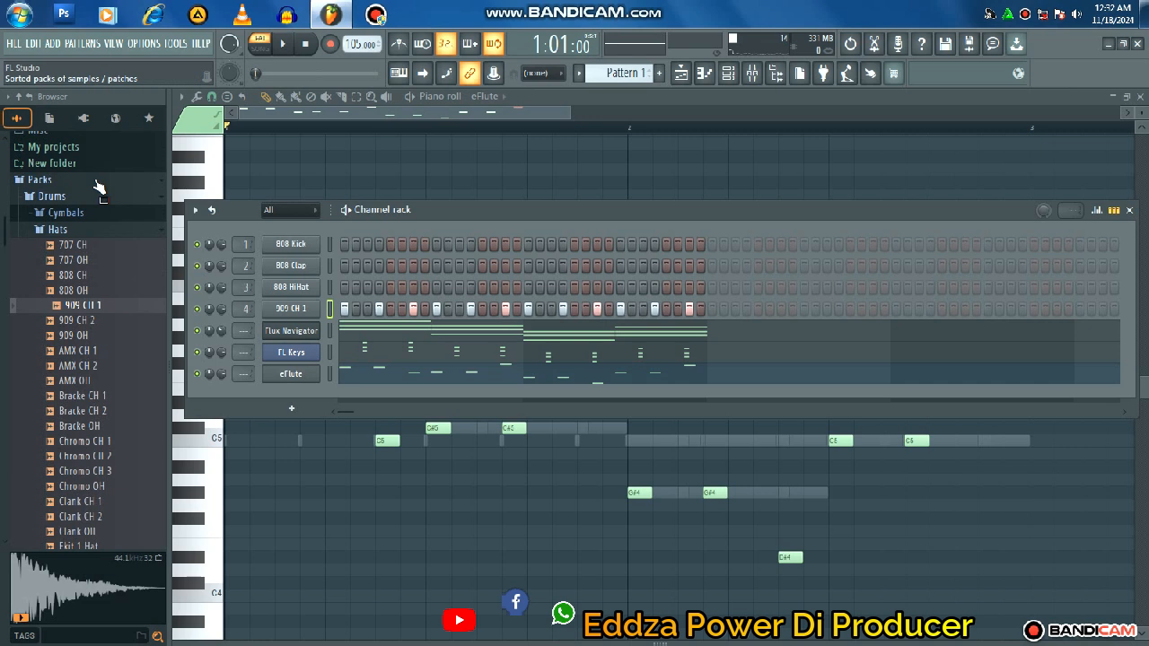
key(space)
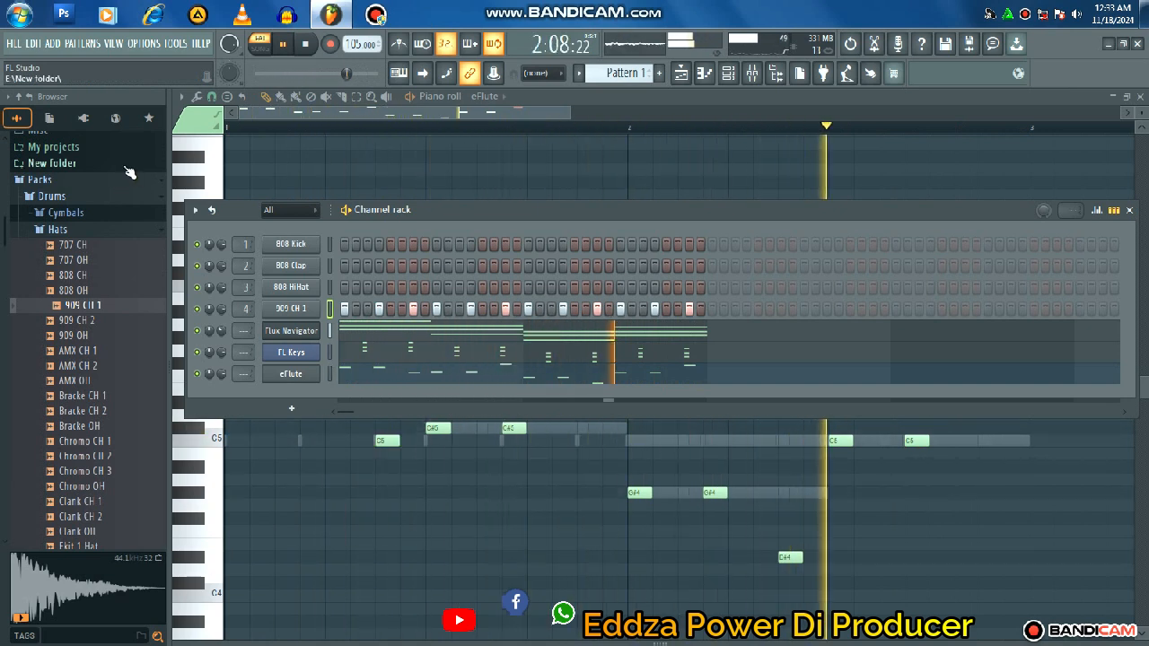
key(space)
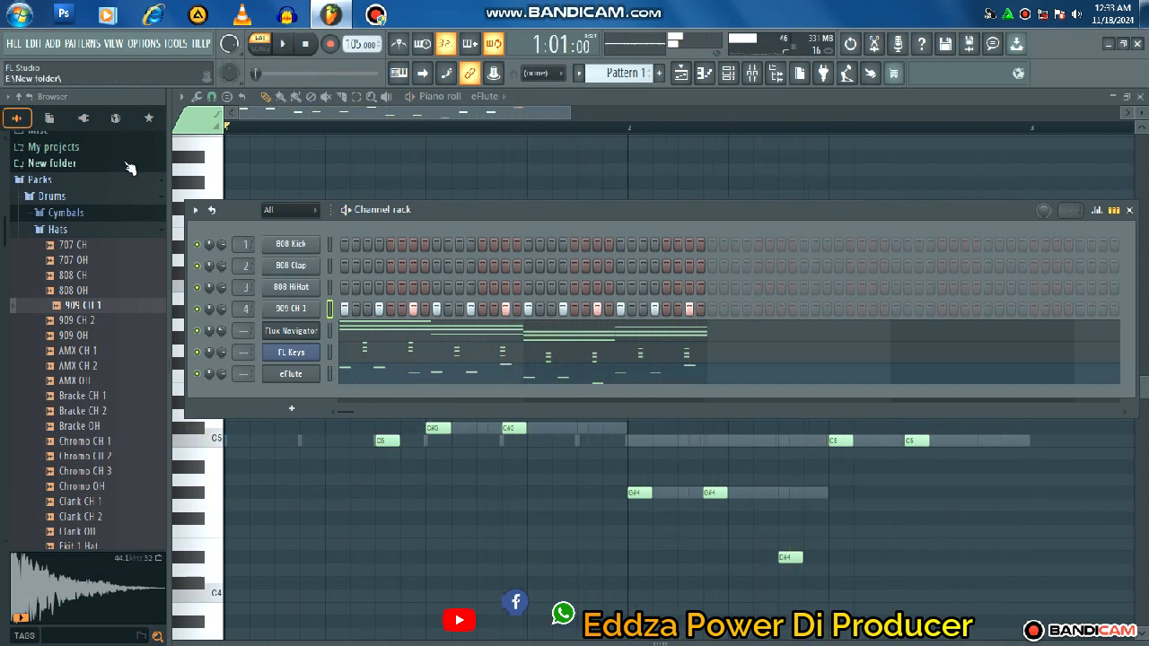
- Replace the 808 HiHat channel's sample with 808 CH from the Hats pack and fill it on every 2 steps
click(75, 231)
click(76, 232)
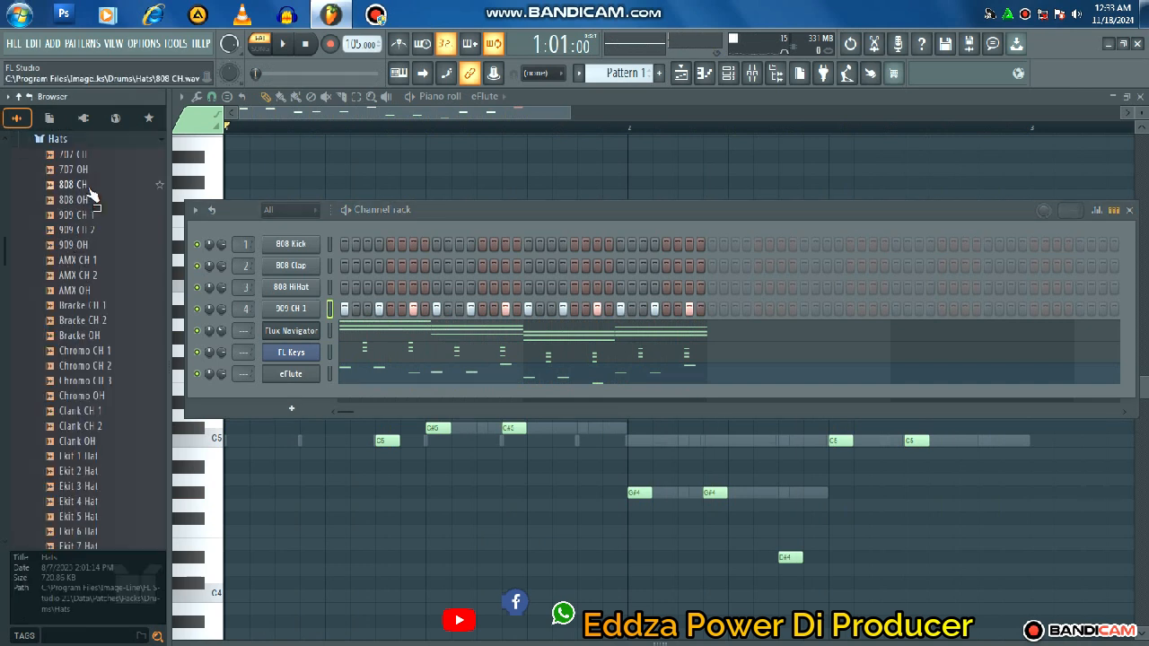
click(74, 259)
click(79, 274)
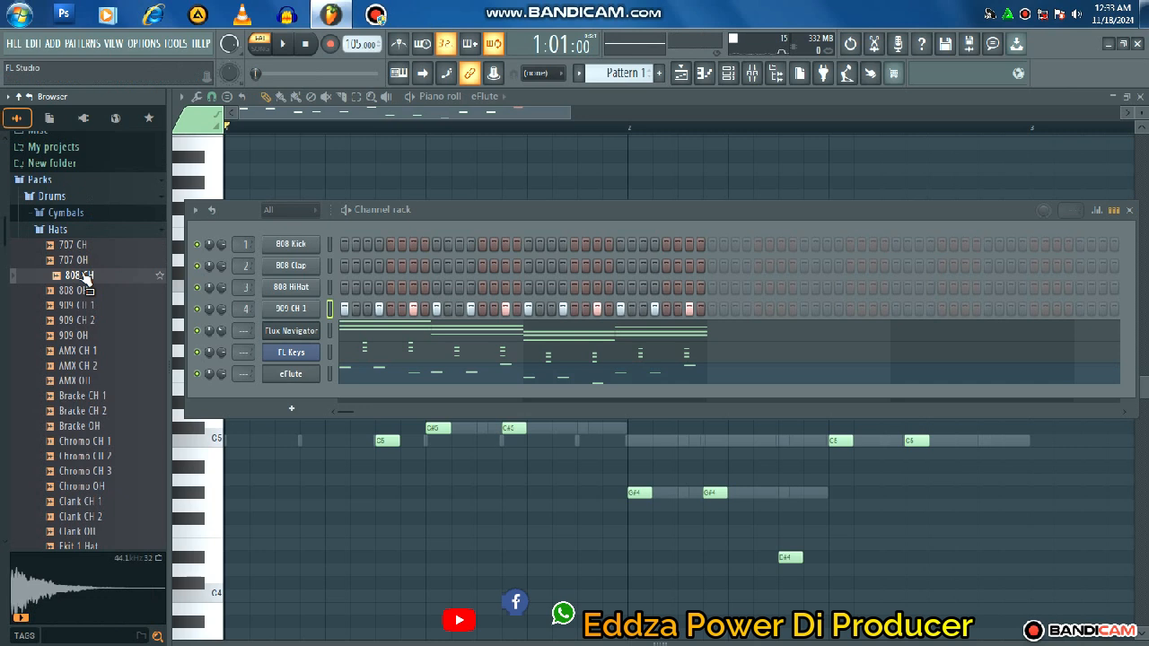
drag(83, 279, 272, 292)
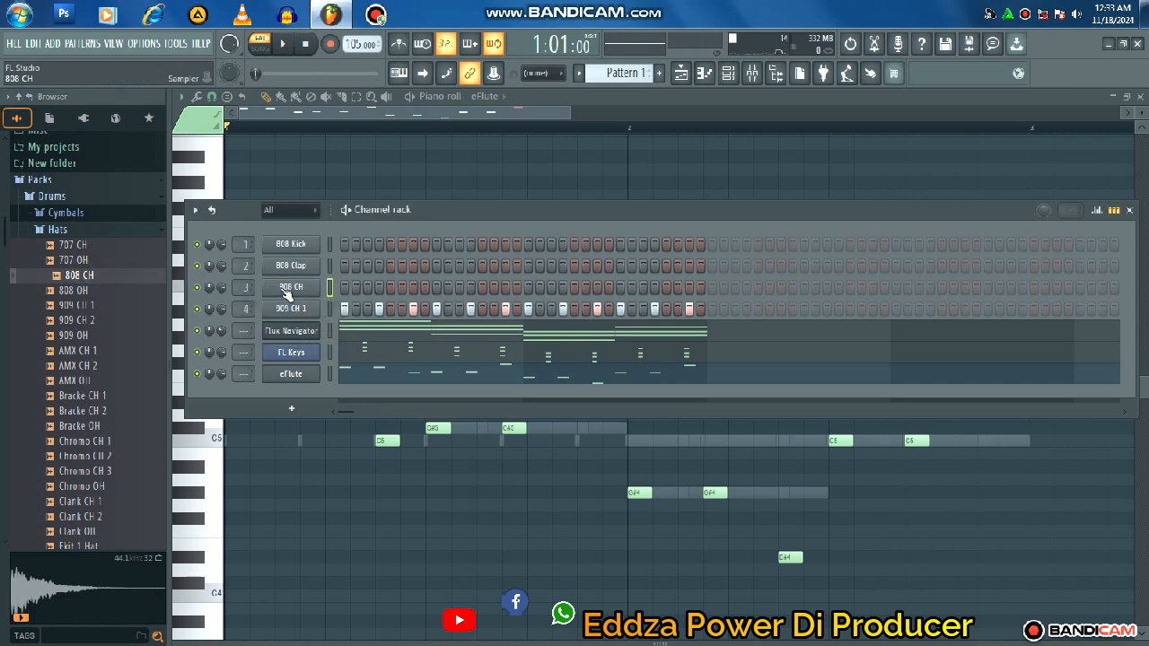
right_click(283, 292)
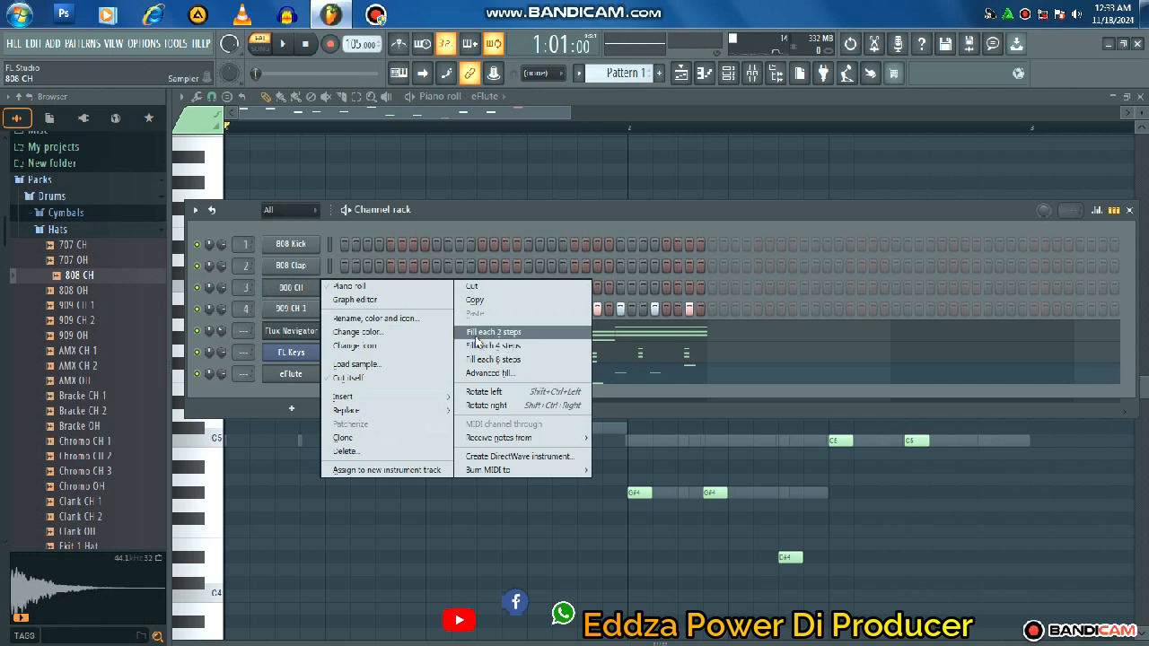
click(477, 334)
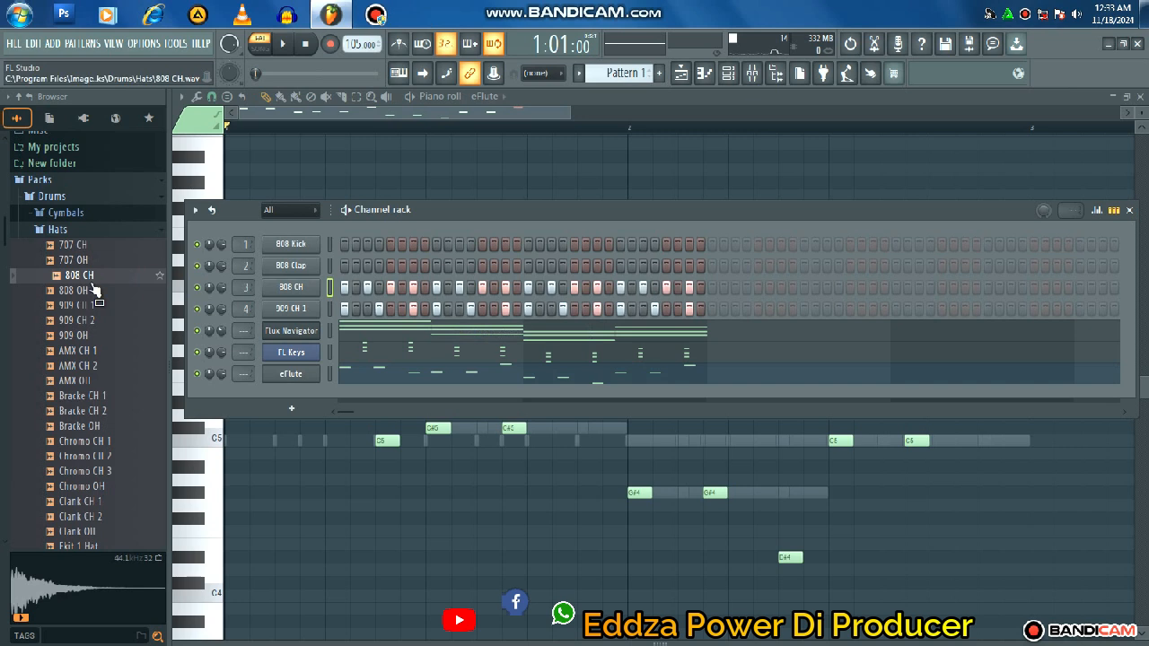
- Replace the 808 Clap channel's sample with 808 CH and place hits on steps 1, 4, 9 and 12 of both bars
drag(148, 285, 336, 269)
click(379, 265)
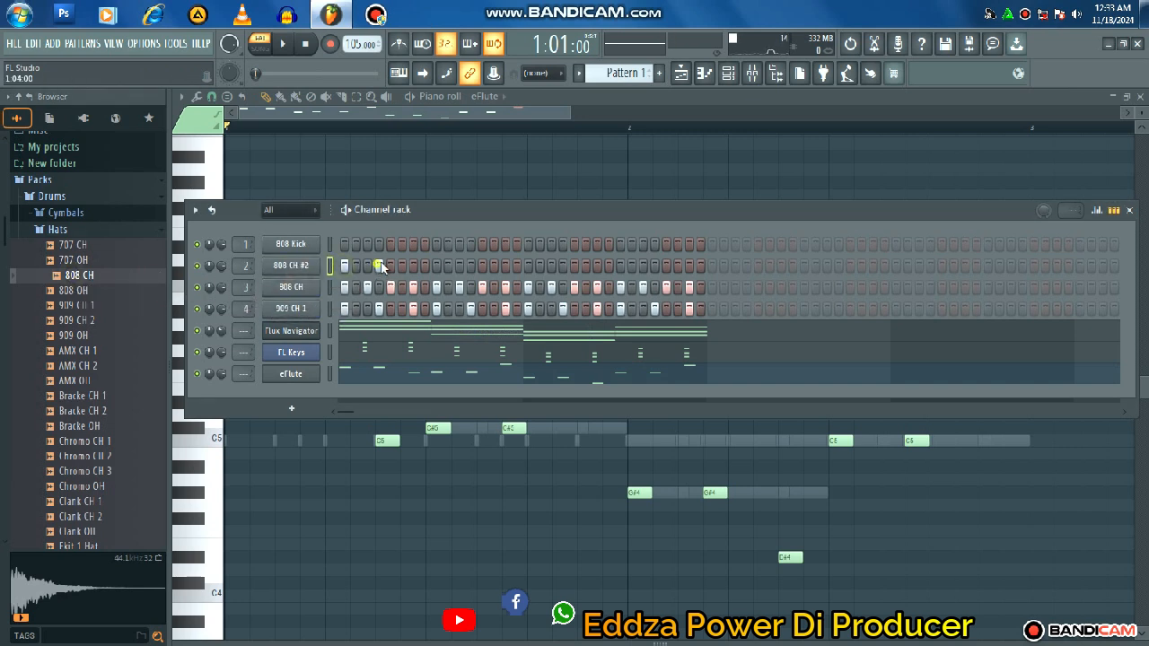
click(437, 266)
click(469, 265)
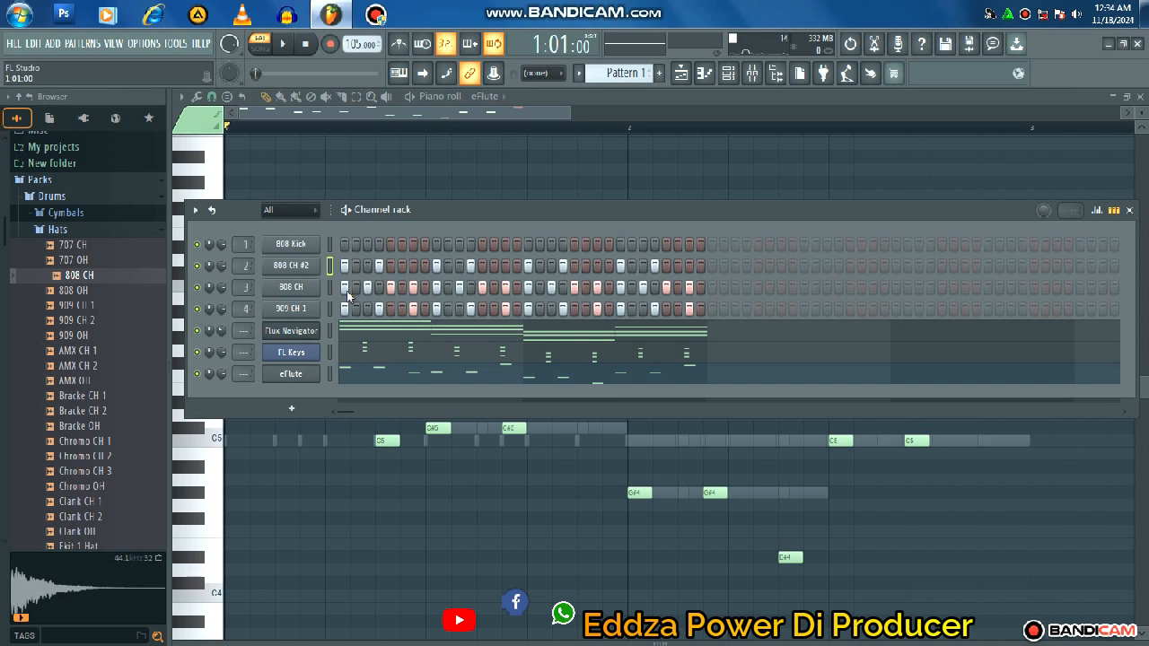
- Play the pattern and lower the Flux Navigator channel volume to 25%
key(space)
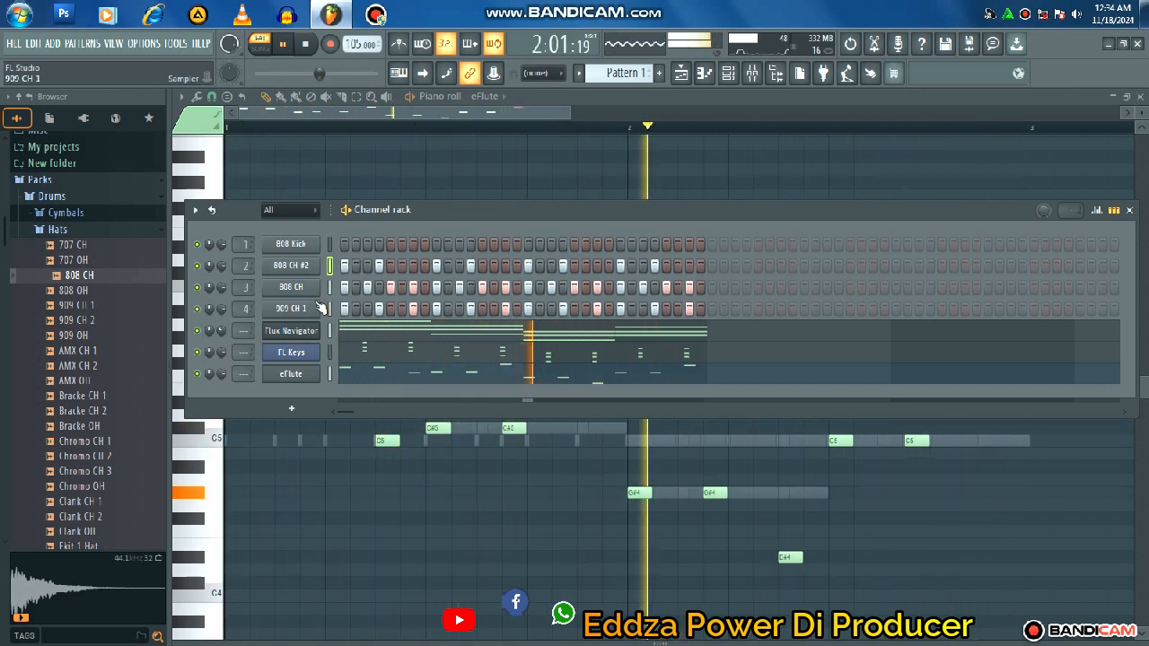
drag(221, 331, 221, 347)
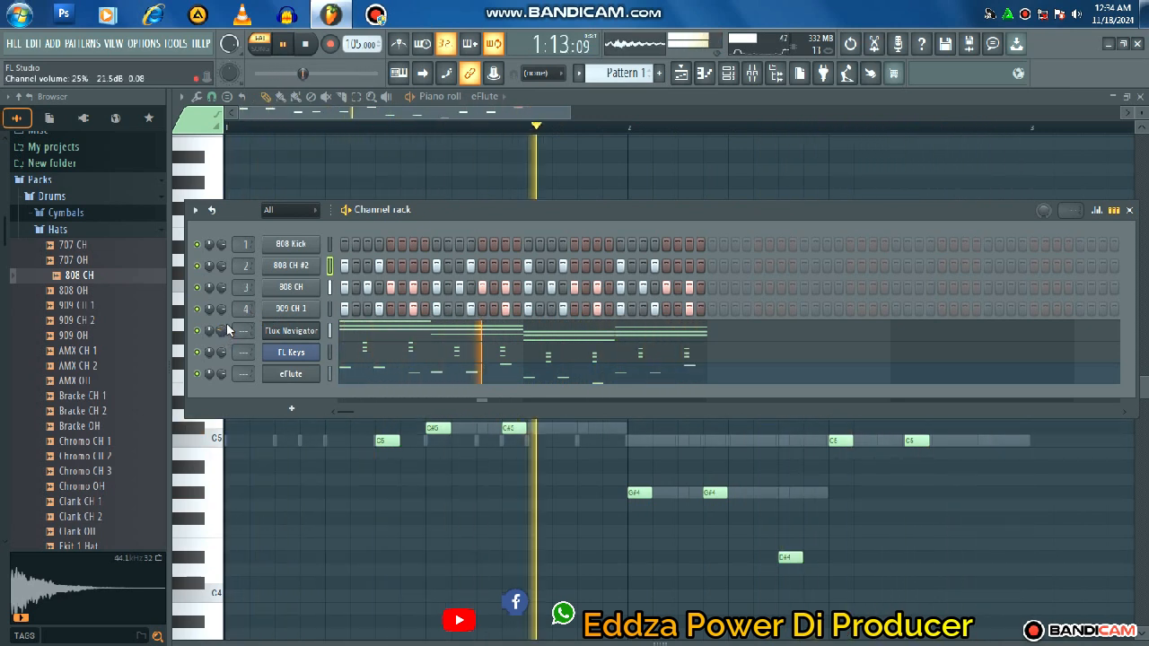
key(space)
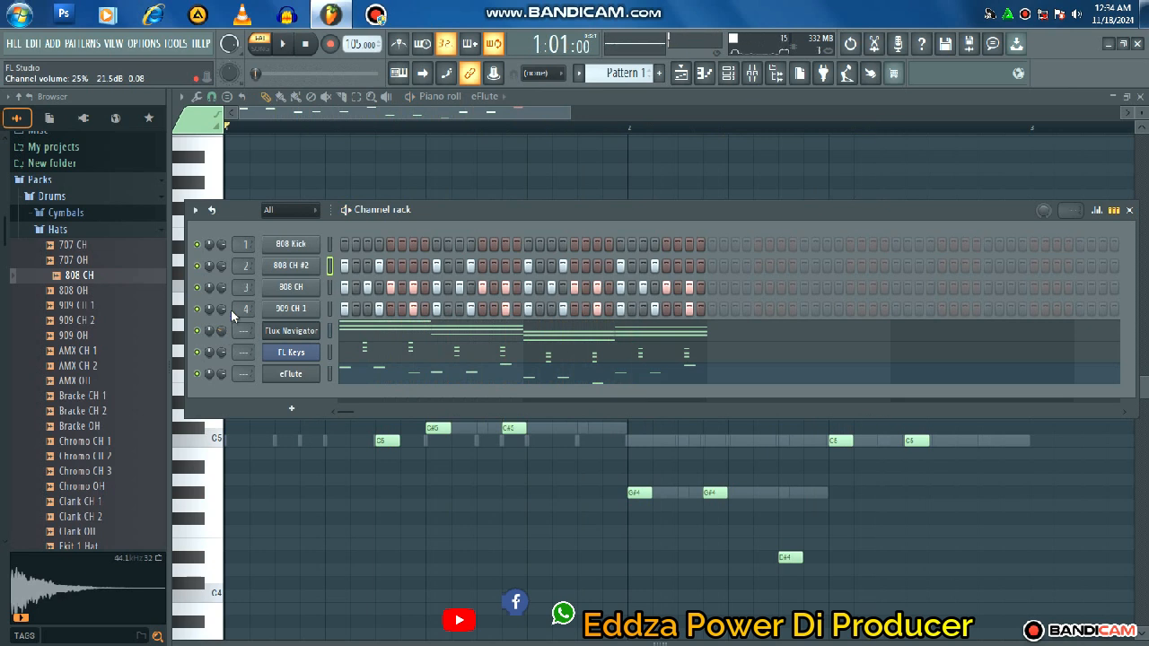
- Replace the 808 Kick channel's sample with 707 Kick from the Kicks drum pack
click(63, 233)
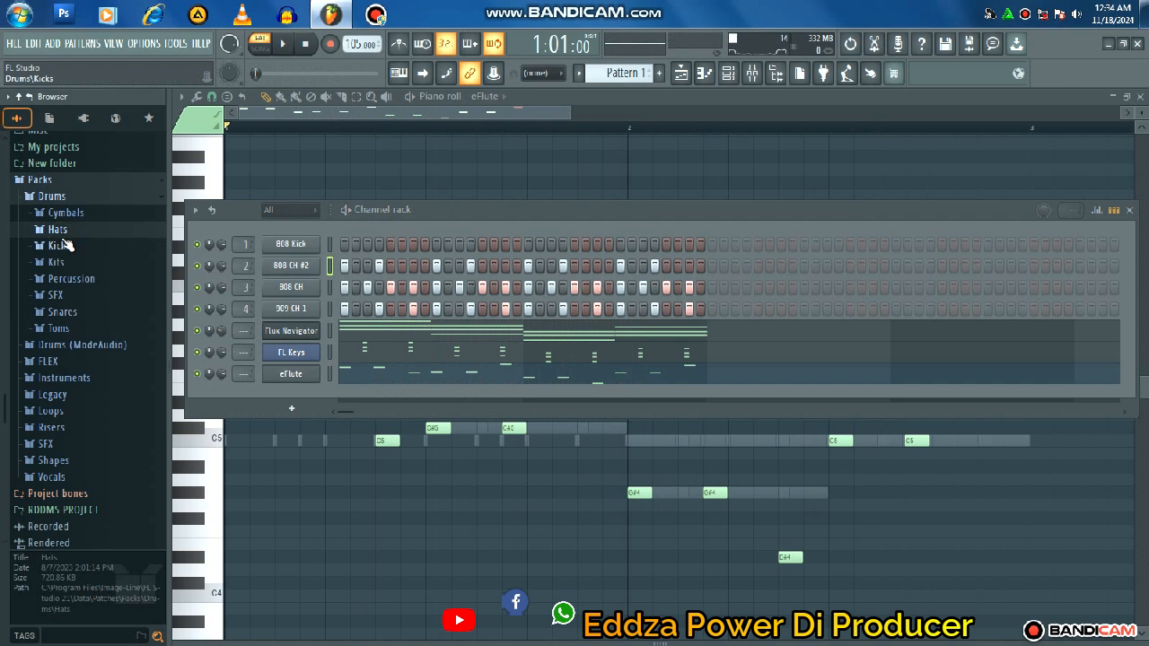
click(63, 246)
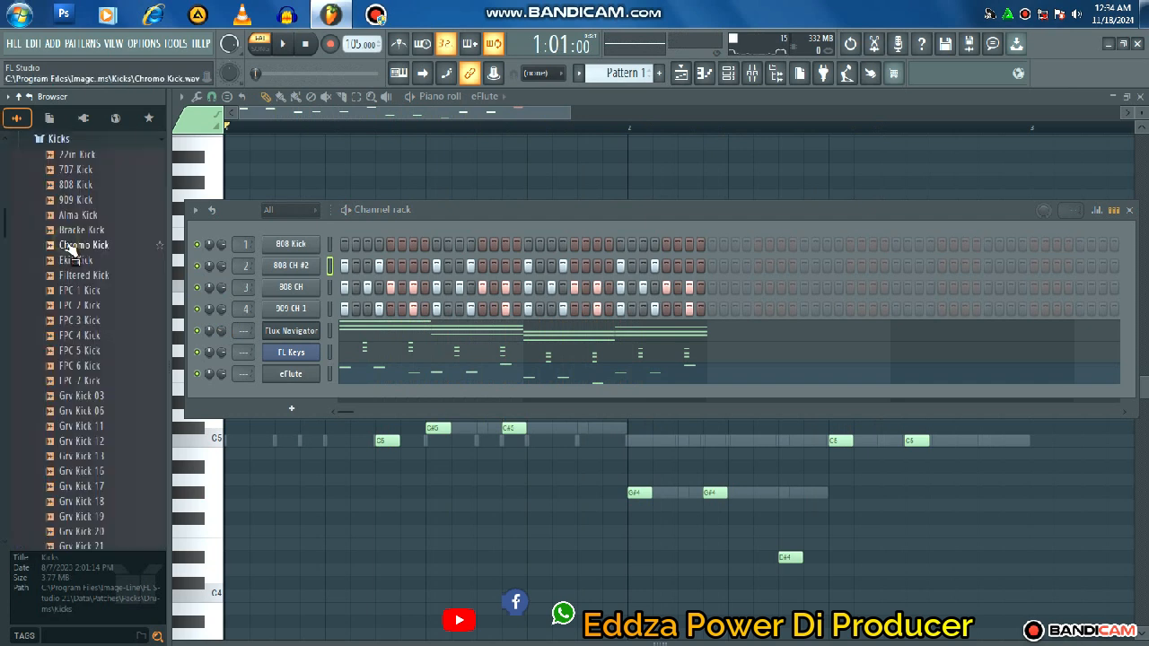
click(79, 171)
drag(79, 176, 299, 246)
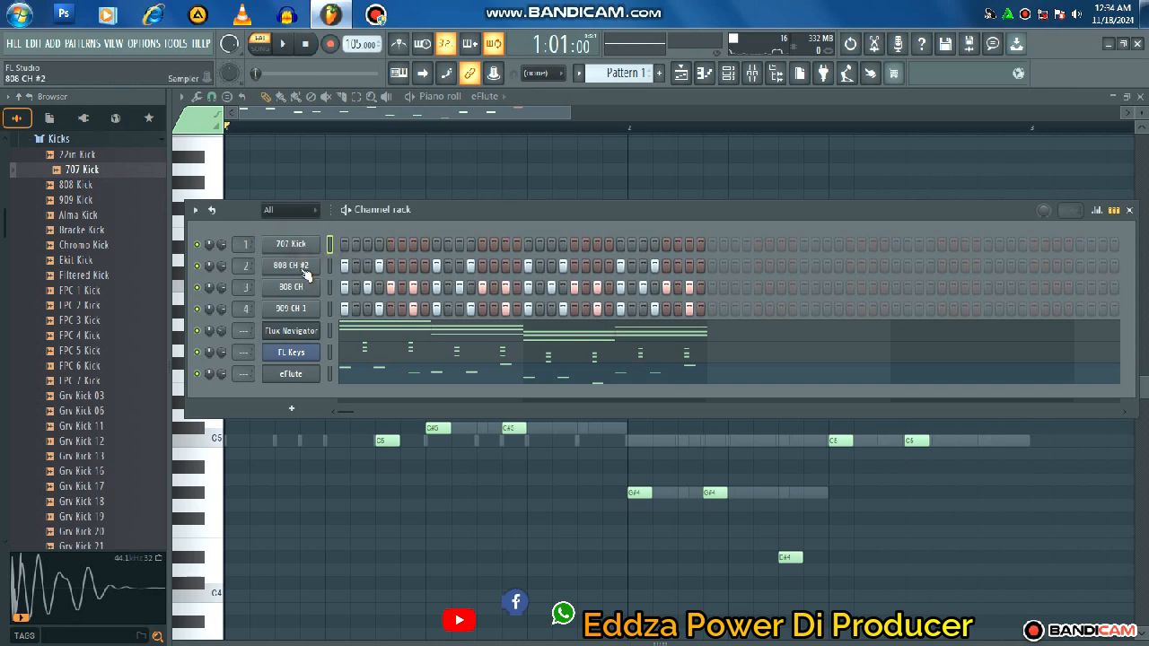
- Copy the step pattern of the 808 CH #2 channel to the 707 Kick channel
right_click(305, 272)
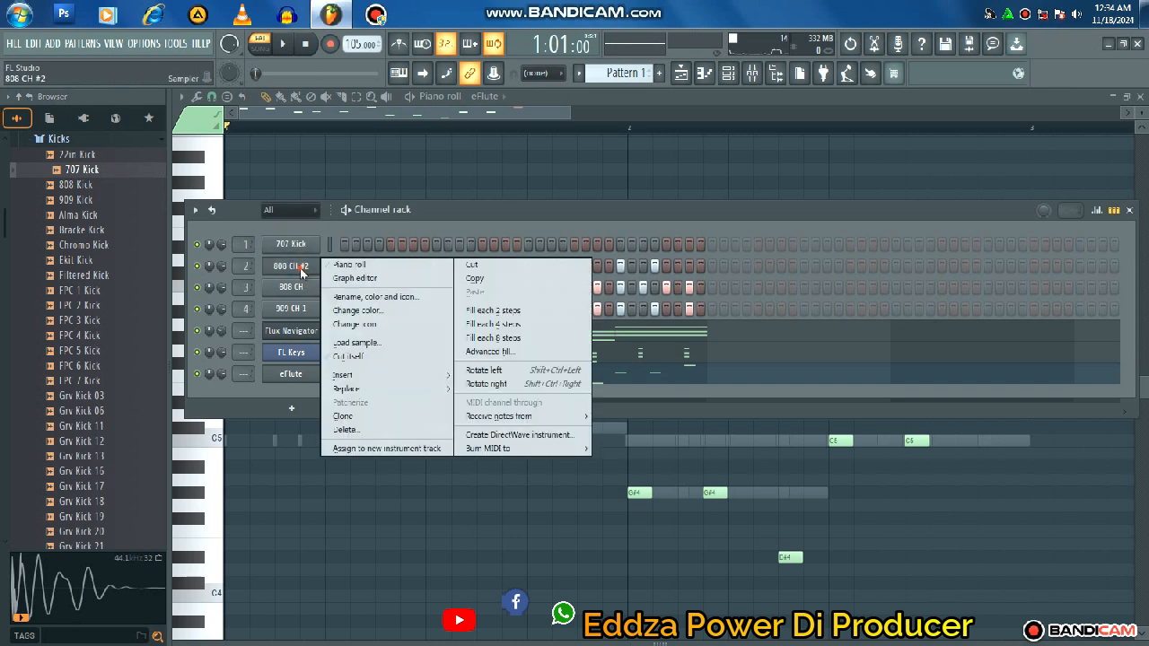
click(472, 281)
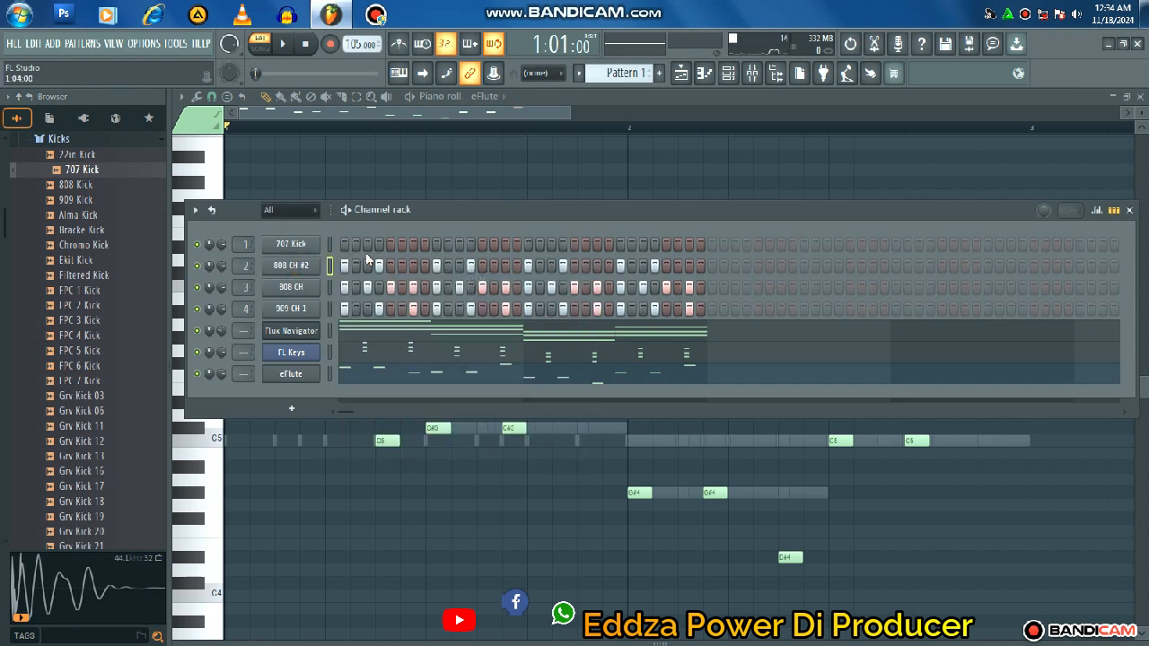
right_click(316, 250)
click(475, 268)
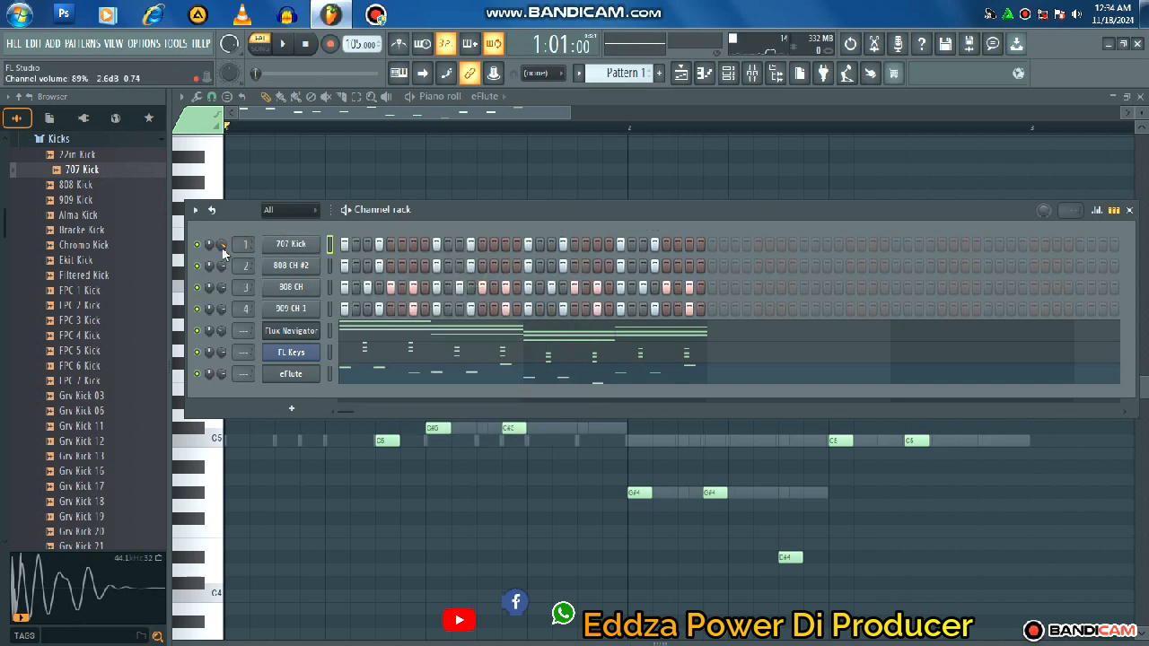
- Raise the 707 Kick channel volume to 96% while playing the pattern
key(space)
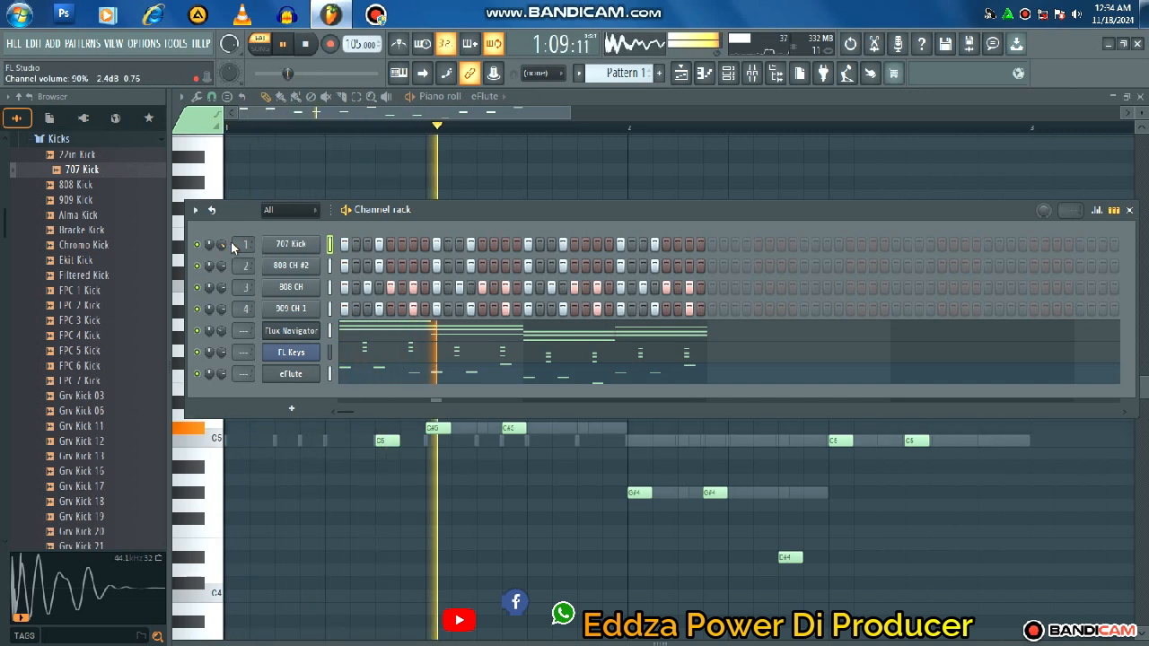
drag(222, 244, 221, 226)
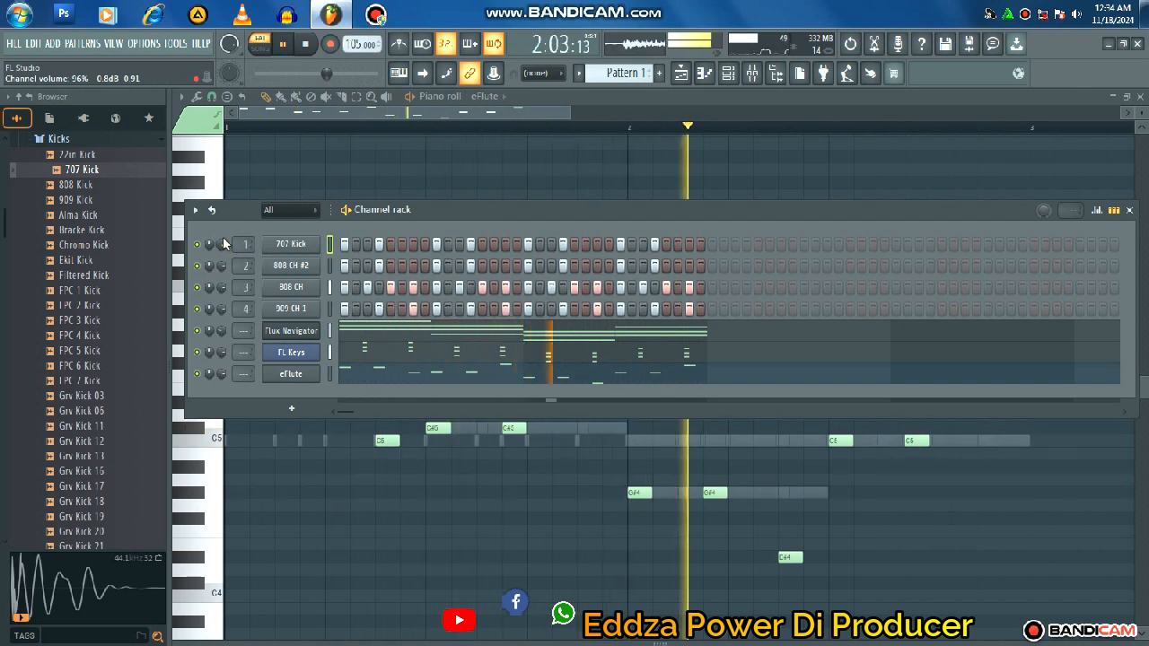
key(space)
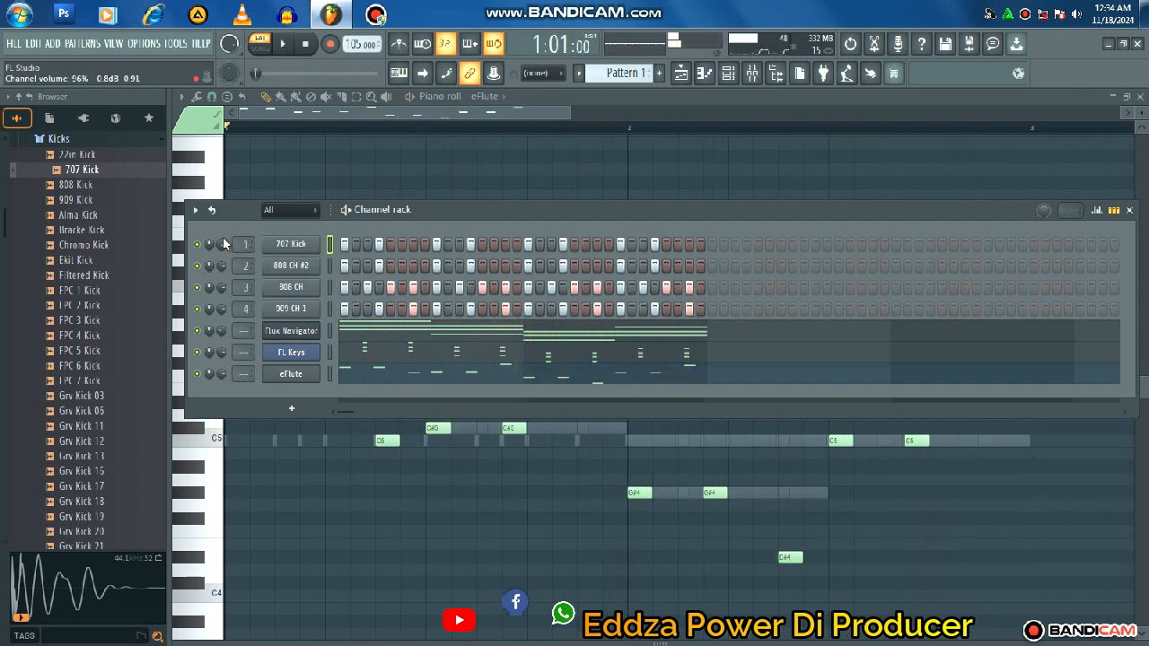
- Add 707 Snare from the Snares pack as a new channel below 909 CH 1, with hits on steps 7 and 15 of both bars
click(72, 141)
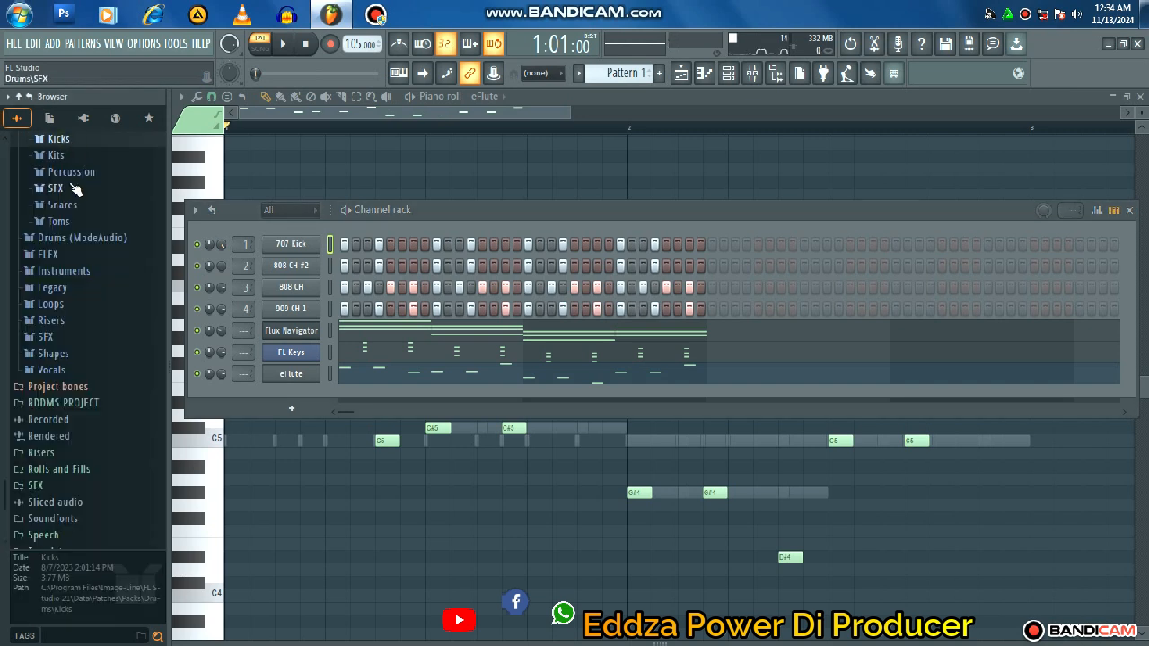
click(68, 206)
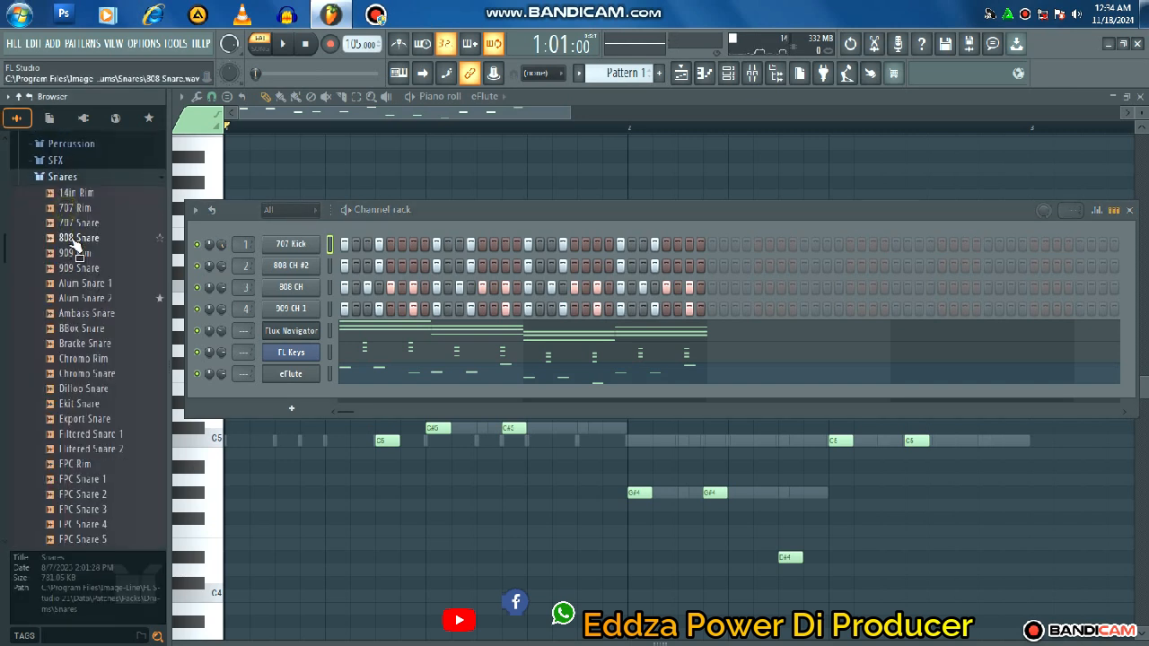
drag(79, 244, 316, 325)
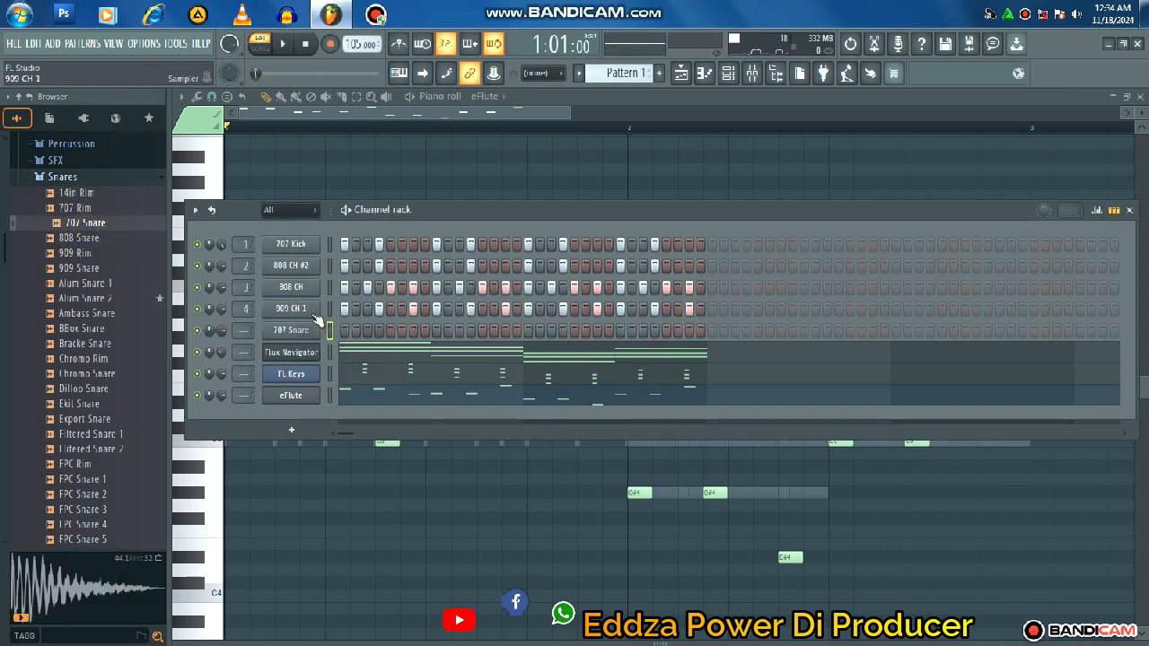
click(413, 331)
click(506, 330)
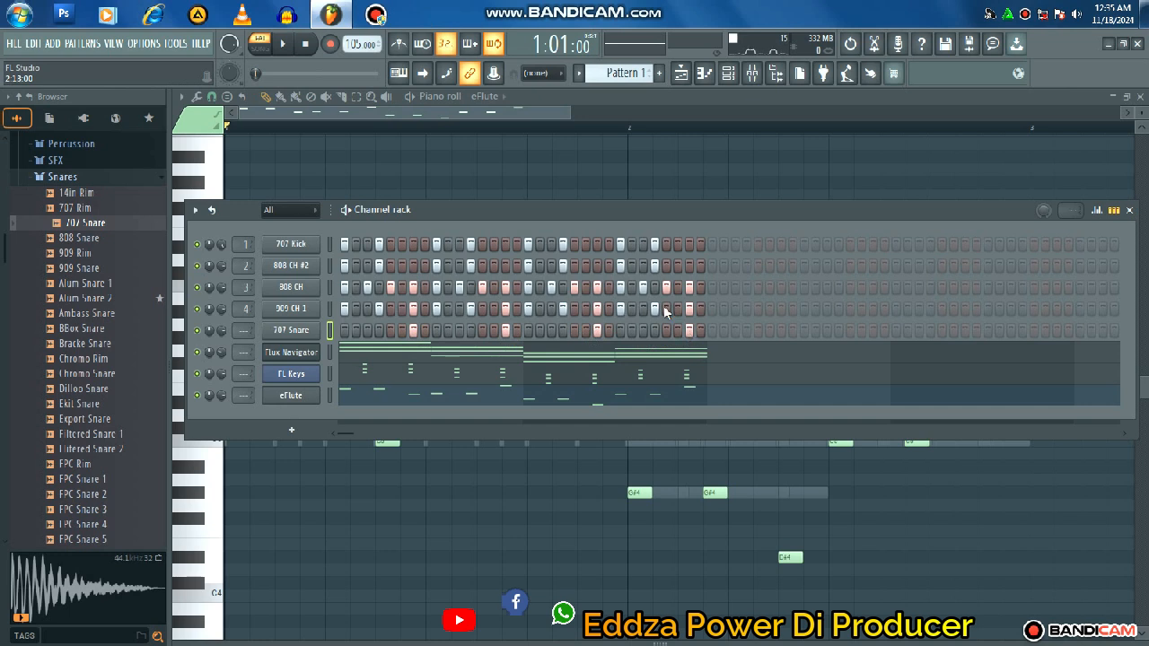
- Play the pattern and add 909 Rim from the Snares pack as a new channel below 707 Snare
key(space)
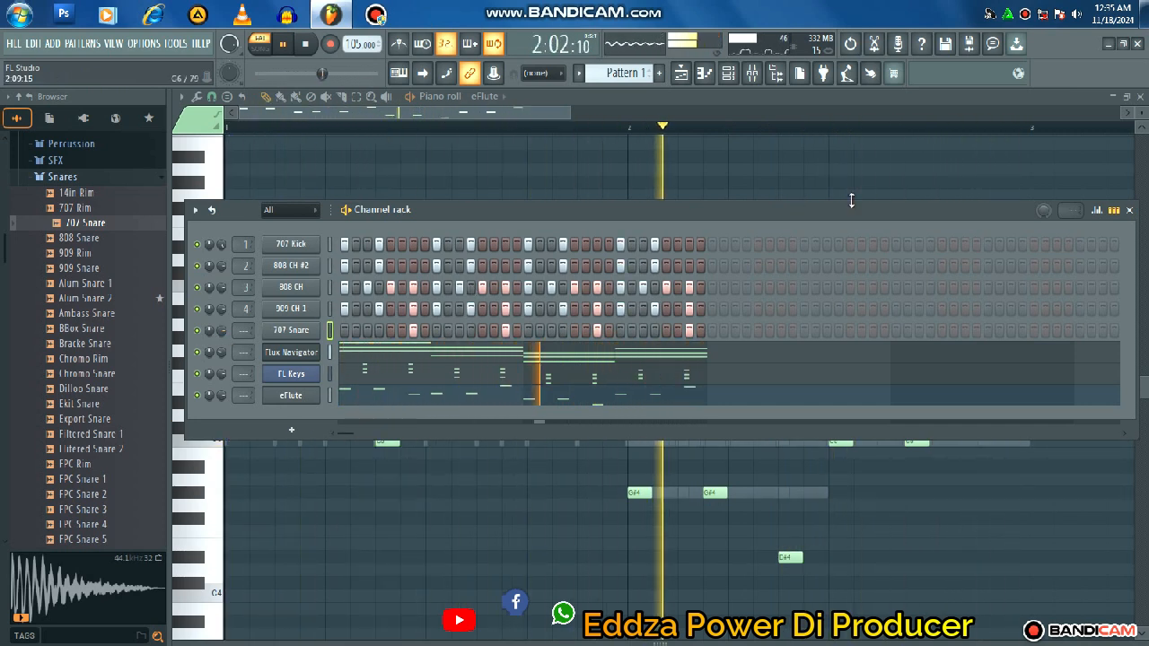
key(space)
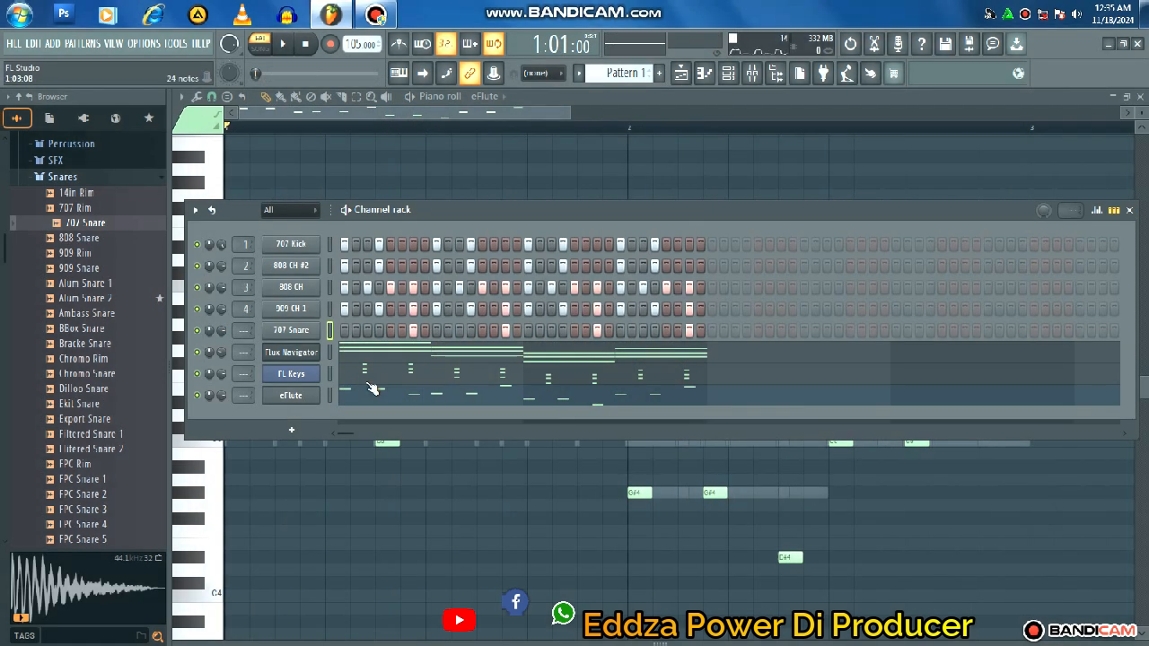
click(83, 254)
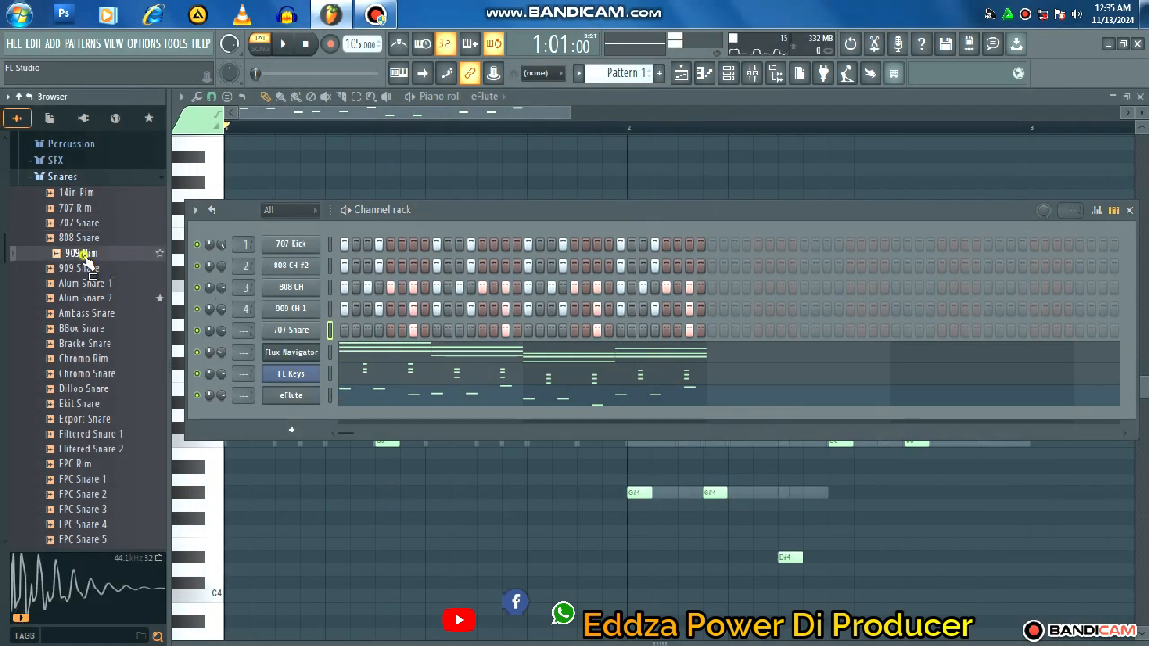
click(82, 255)
drag(86, 256, 307, 350)
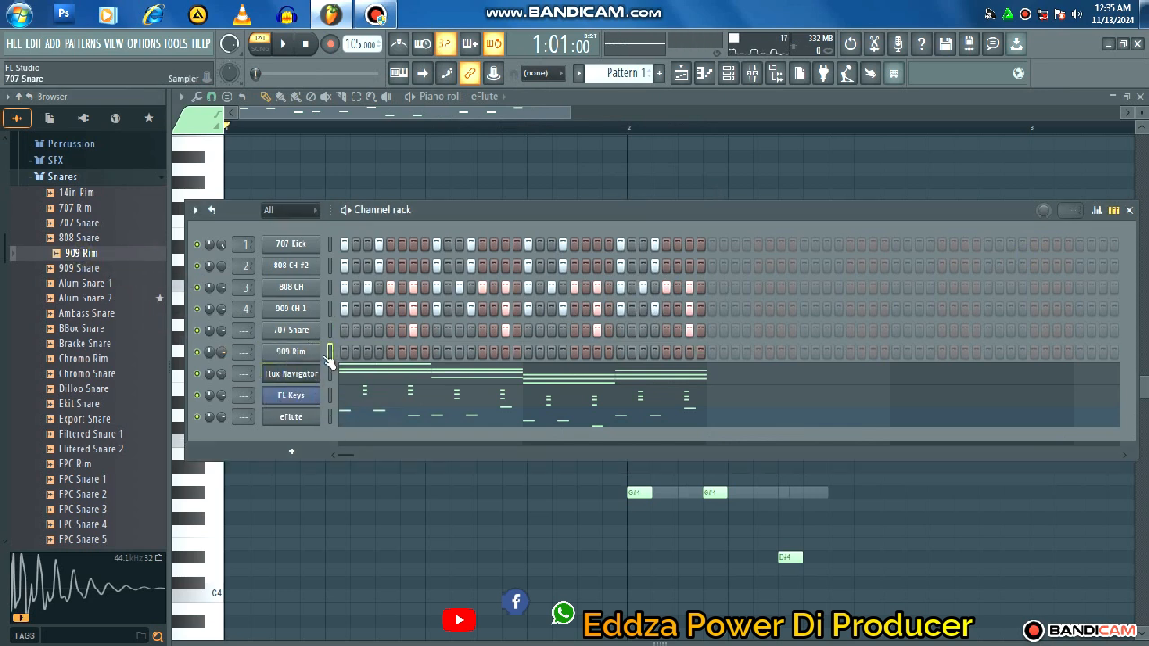
key(space)
key(space)
- Program 909 Rim hits on steps 3, 4 and 6 of the first bar, checking the rhythm by playback
click(399, 357)
drag(371, 357, 375, 356)
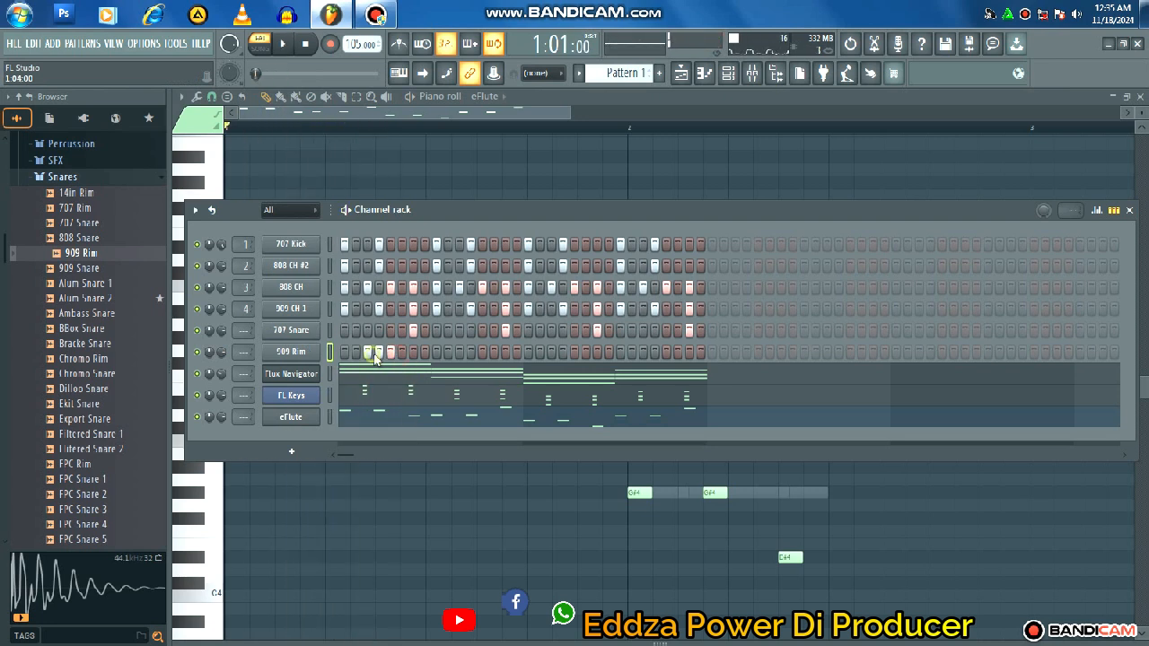
click(371, 355)
key(space)
key(space)
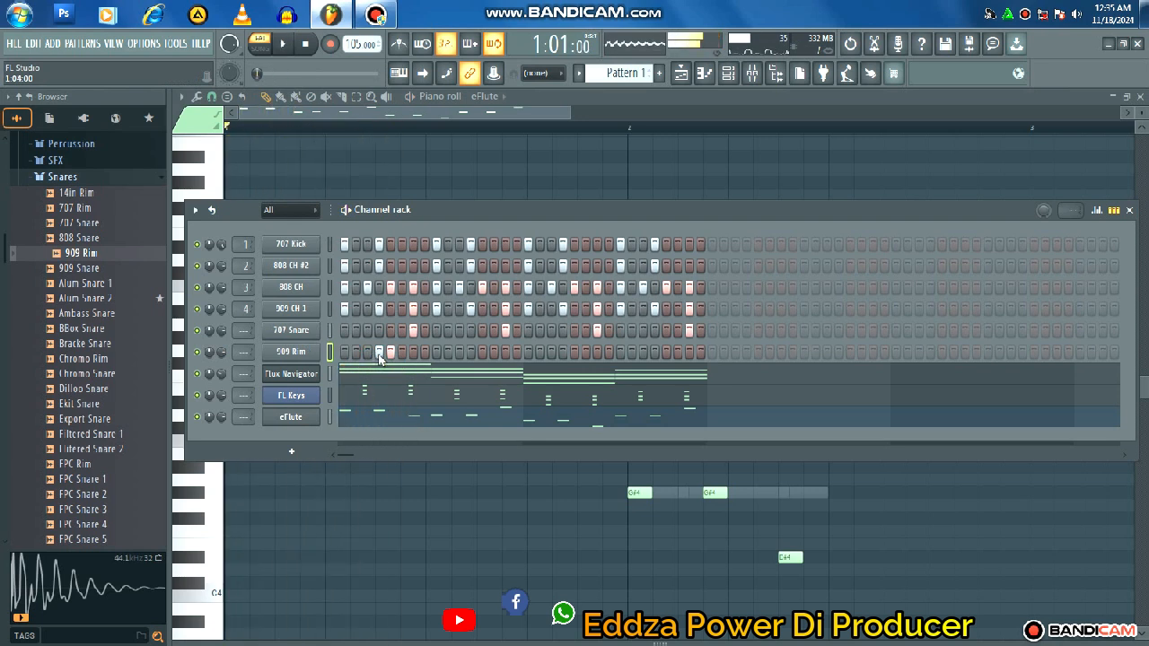
drag(357, 353, 369, 351)
key(space)
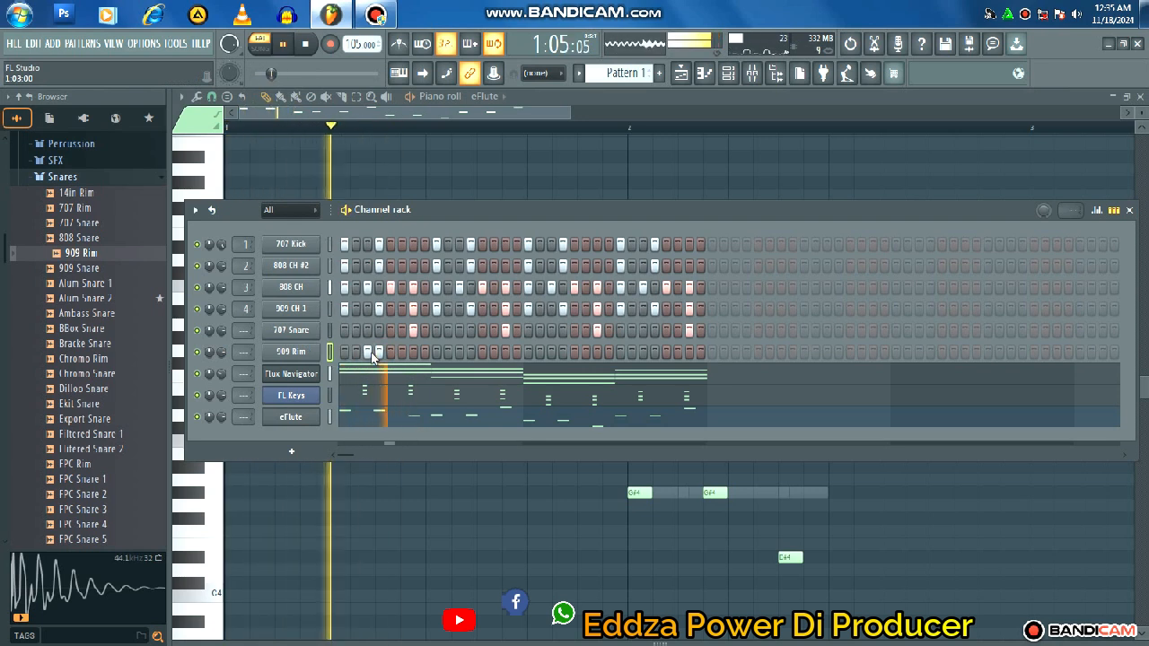
click(400, 355)
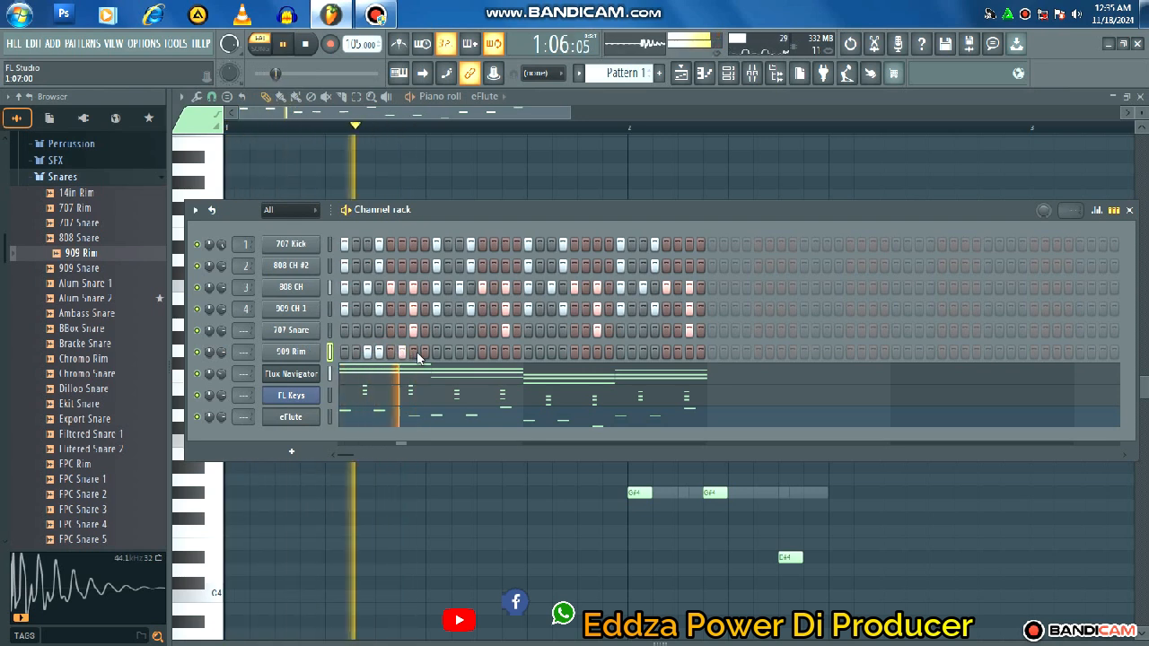
key(space)
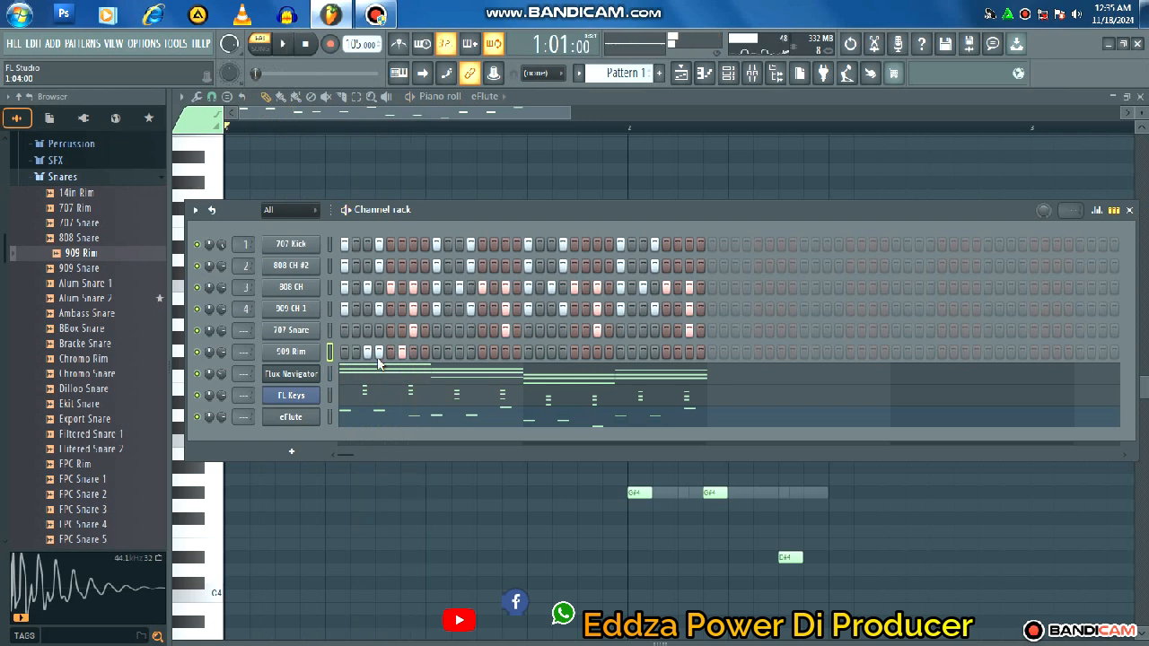
- Extend the 909 Rim hits to steps 11, 12 and 14 of bar 1 and 3, 4, 6, 11, 12 and 14 of bar 2, and play
click(469, 353)
click(497, 353)
click(552, 353)
click(586, 352)
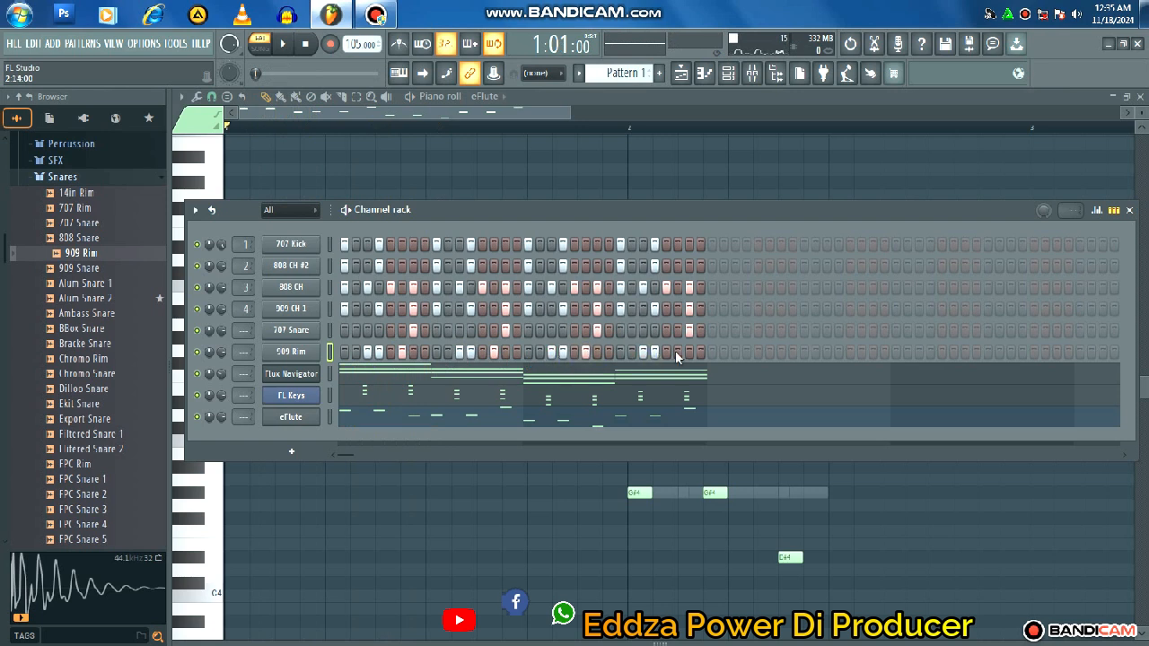
click(678, 353)
scroll(222, 352, down, 3)
key(space)
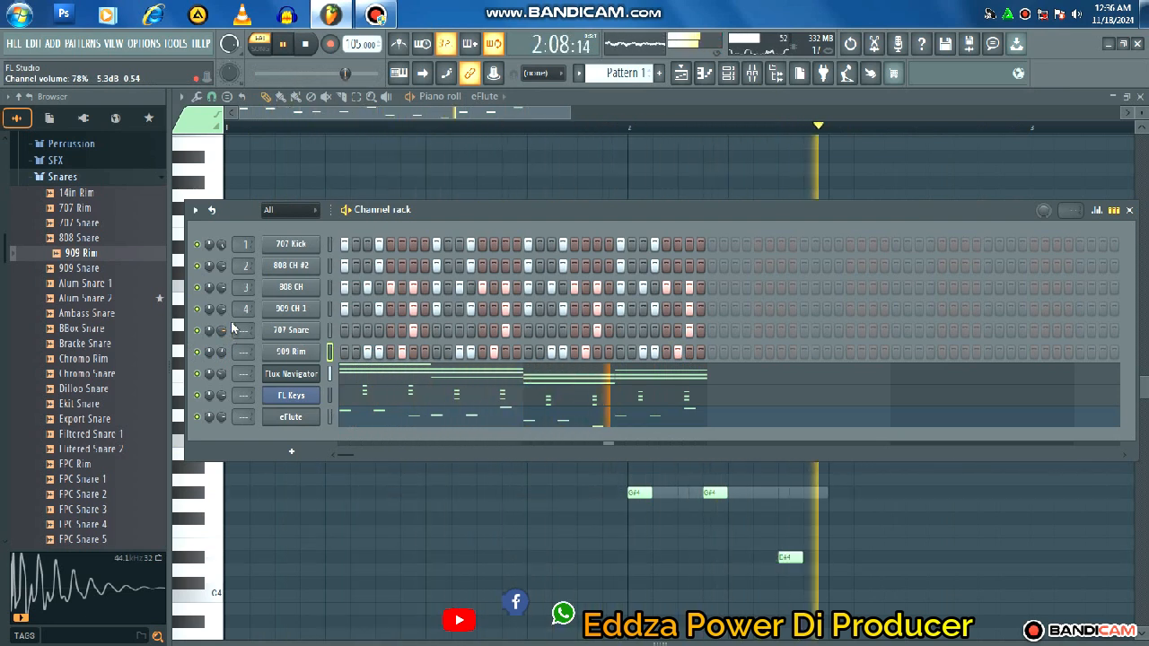
key(space)
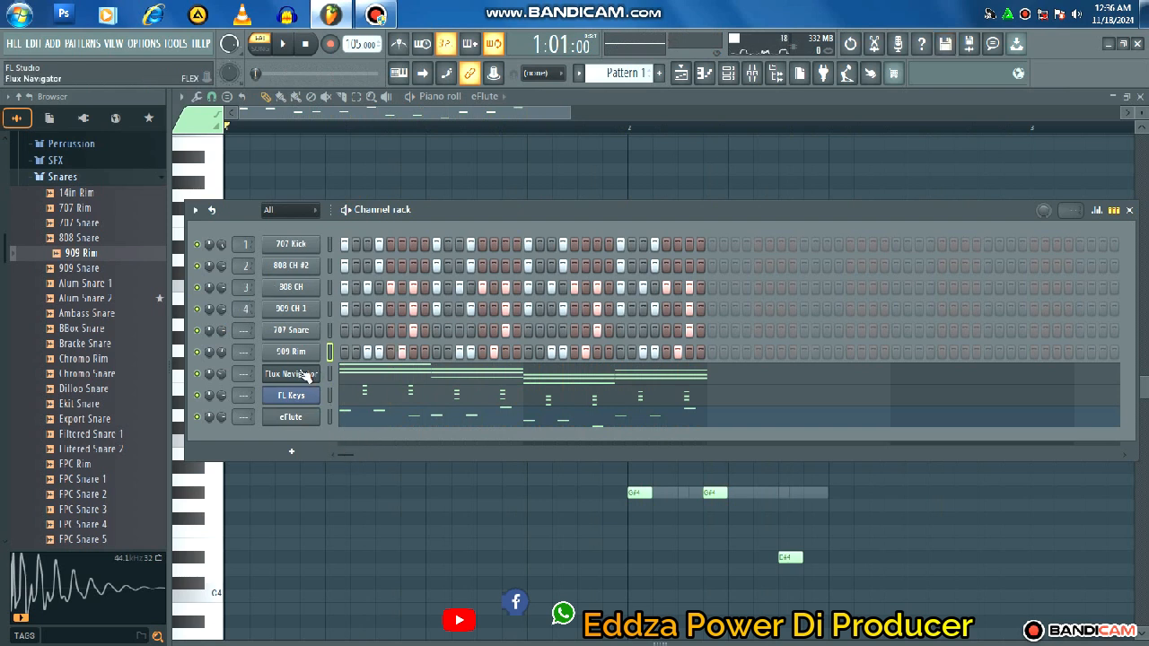
- Add a Morphine channel, load the PRC Fairy FG preset from the Percussion bank and open its piano roll
click(291, 451)
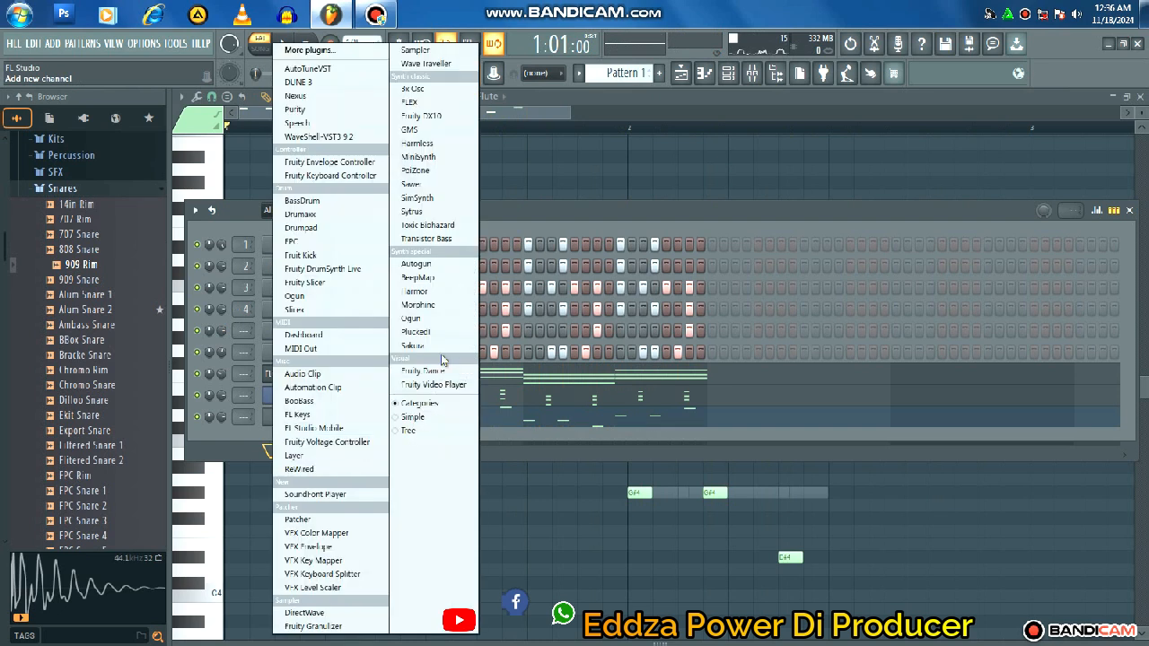
click(443, 307)
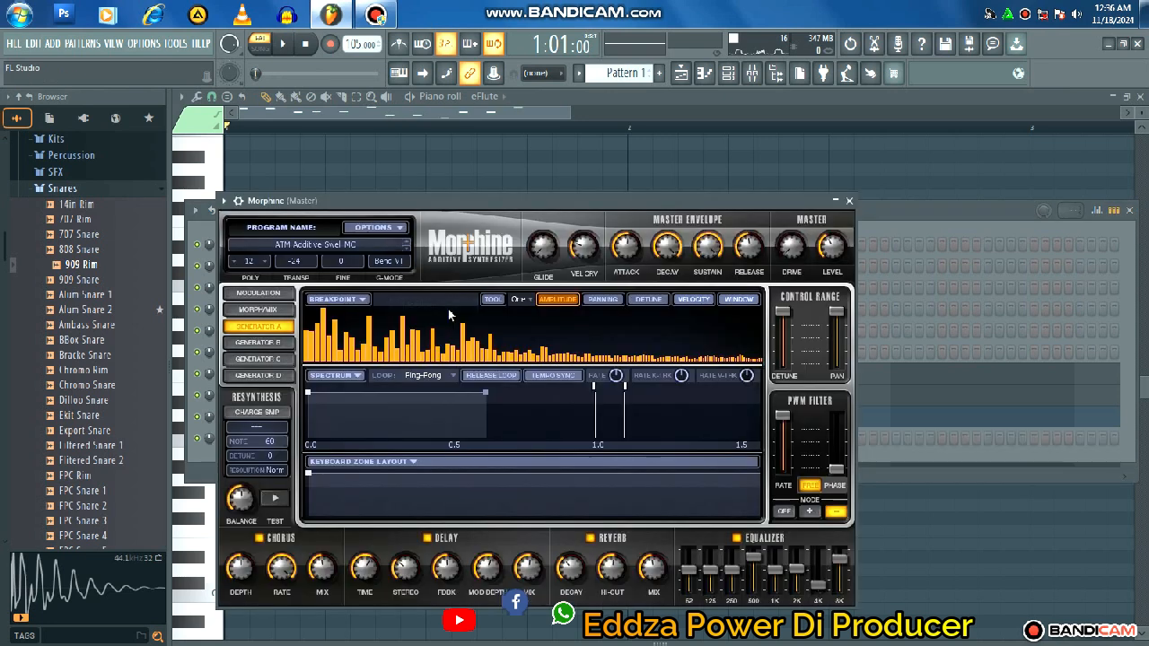
click(346, 244)
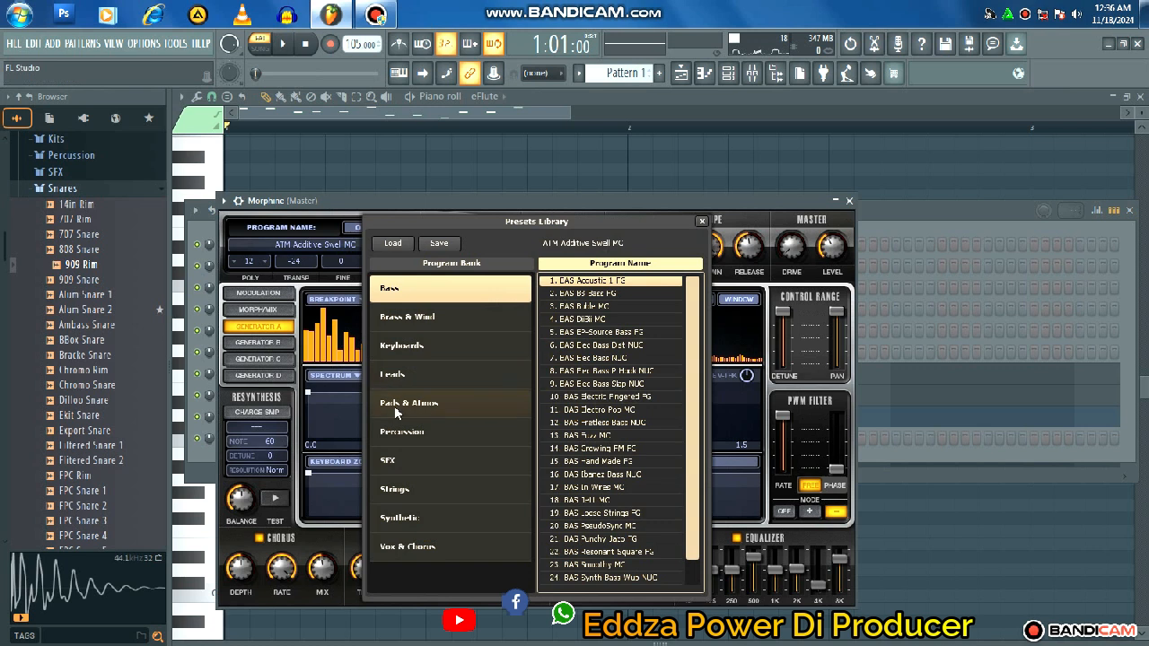
click(404, 434)
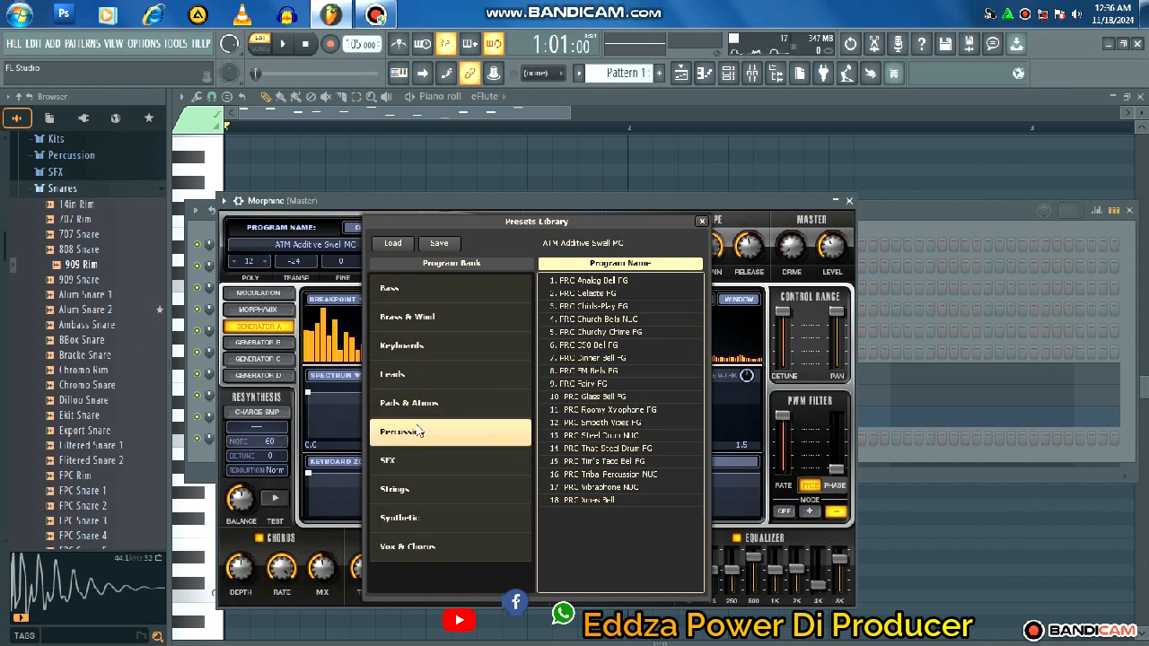
click(567, 383)
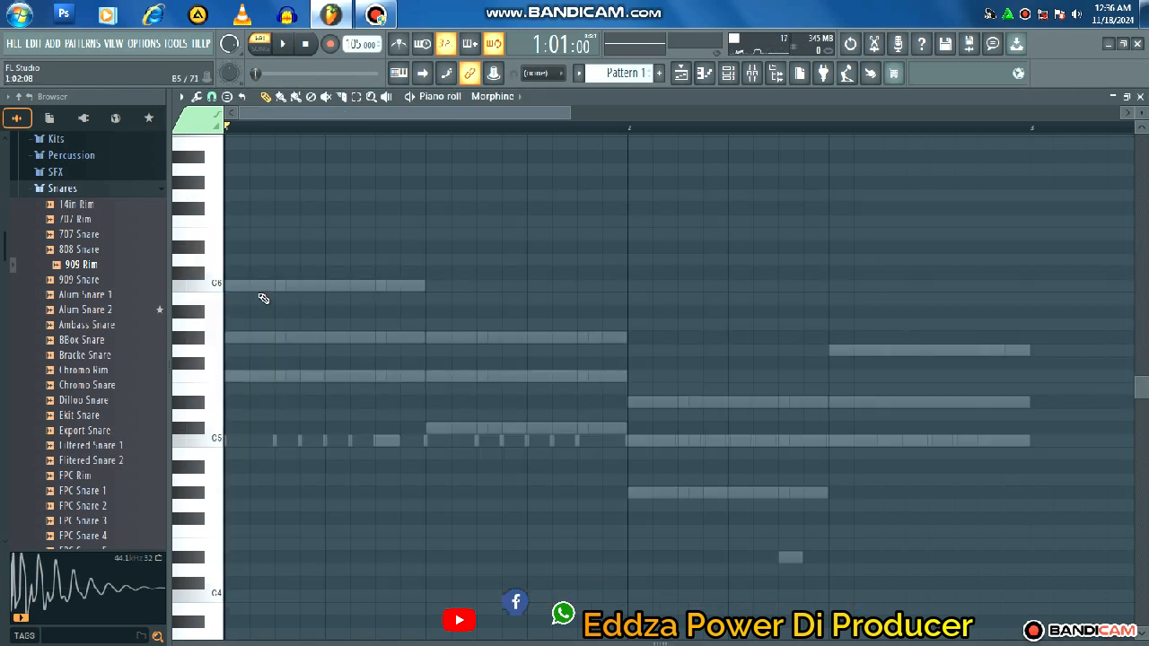
- Draw a one-step chord of F5, G#5 and C6 on step 4 of bar 1 for Morphine and play it
click(254, 287)
key(space)
drag(259, 288, 275, 288)
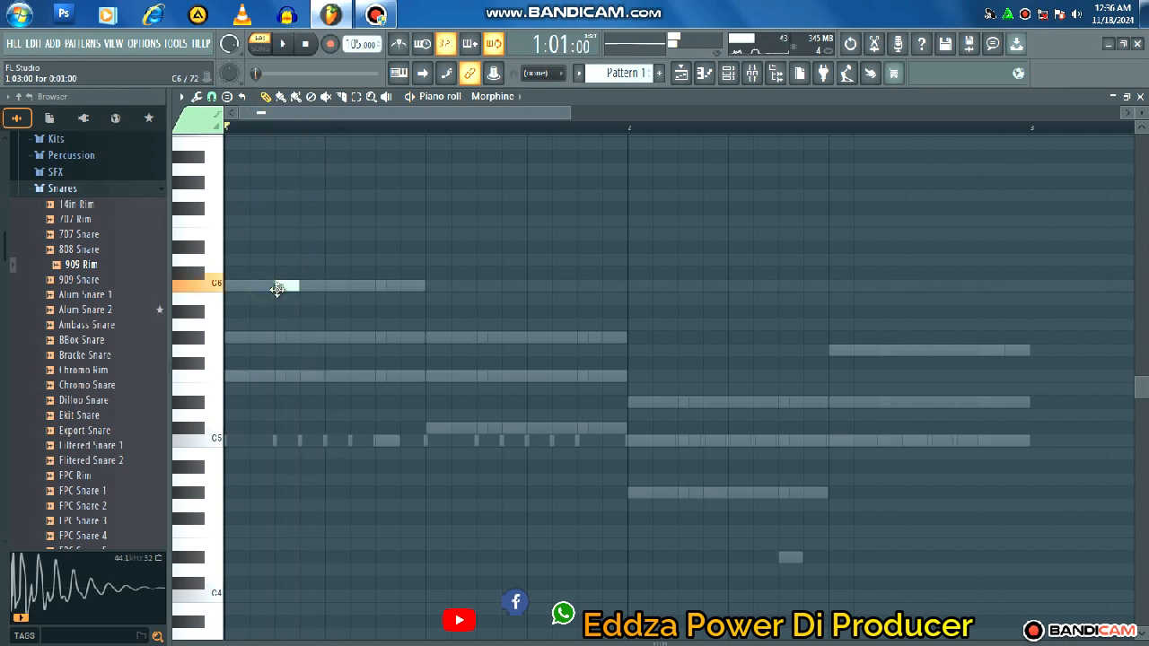
key(space)
drag(286, 286, 305, 287)
click(302, 338)
click(298, 378)
key(space)
key(space)
key(space)
key(space)
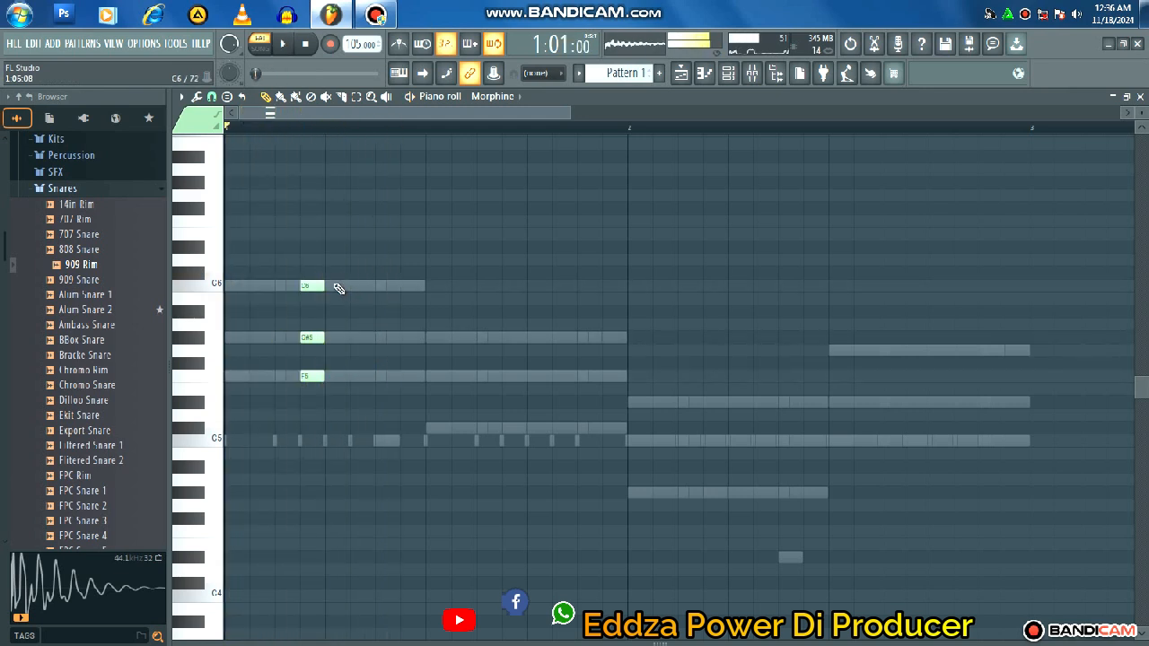
- Move the Morphine chord to step 5 and add the same F5, G#5 and C6 chord on step 7
drag(334, 283, 339, 372)
click(381, 286)
click(382, 337)
click(384, 377)
key(space)
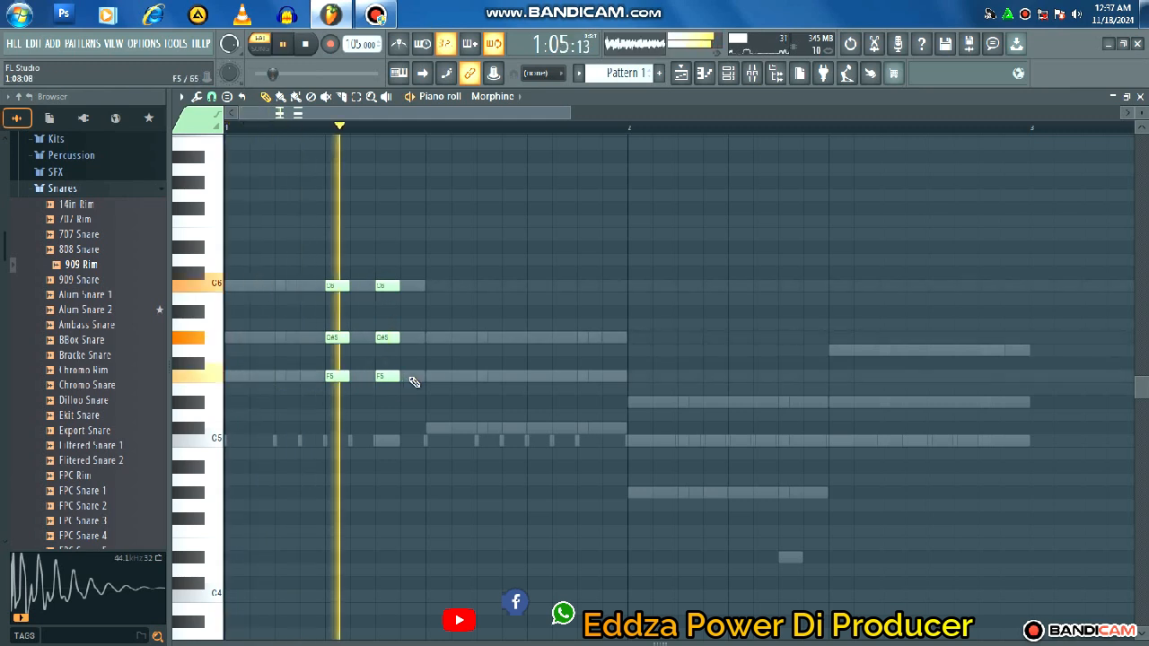
key(space)
- Move the second Morphine chord to step 6 and play the pattern
drag(398, 274, 377, 379)
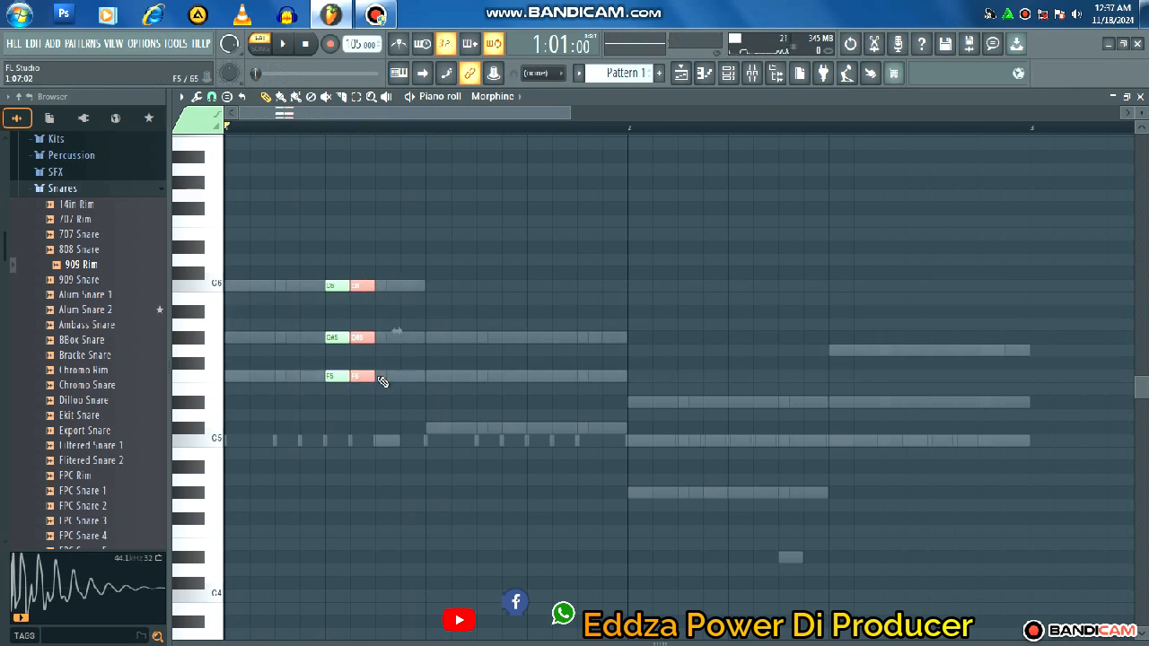
key(space)
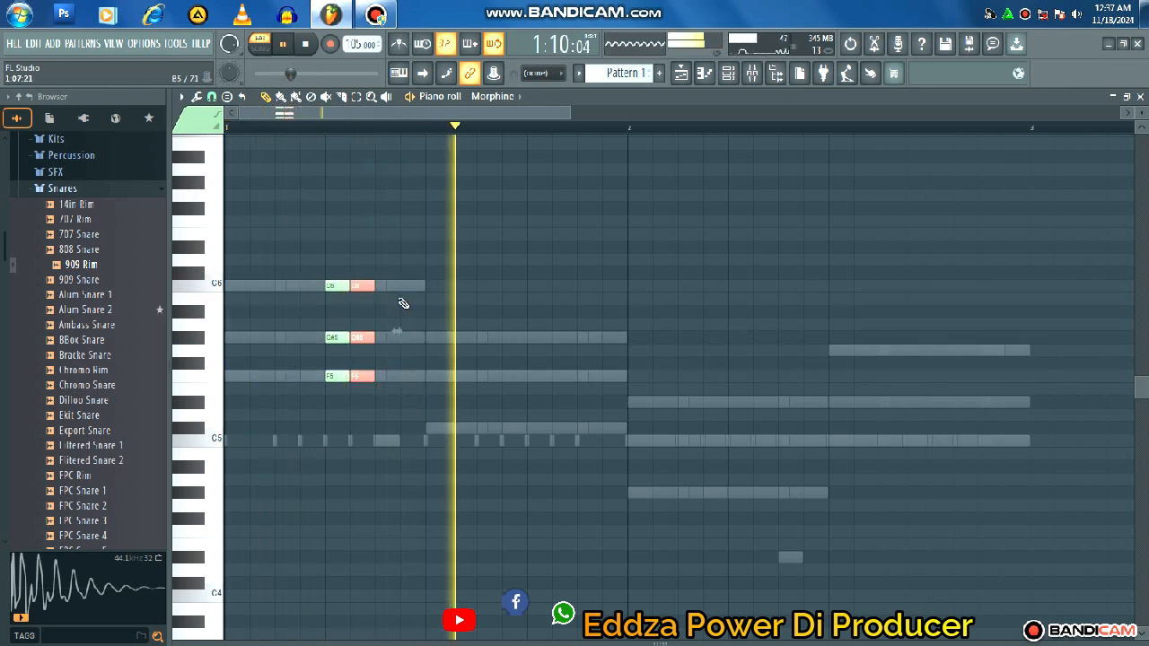
key(space)
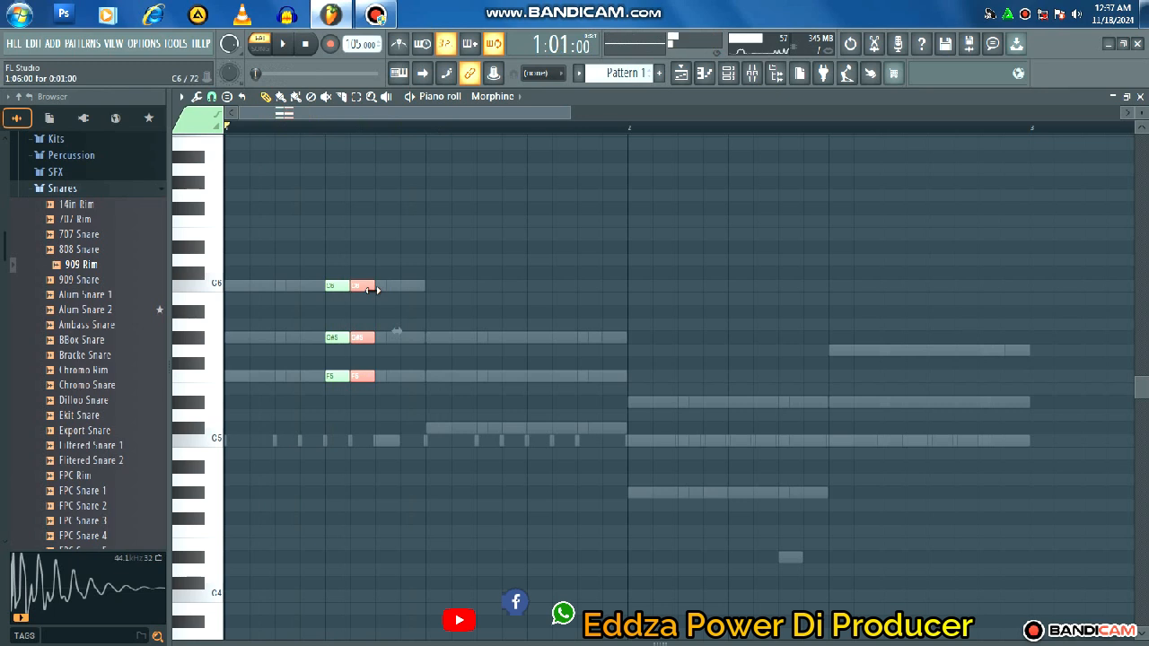
- Select both Morphine chords and shorten all their notes to about a quarter of a step
drag(390, 254, 315, 419)
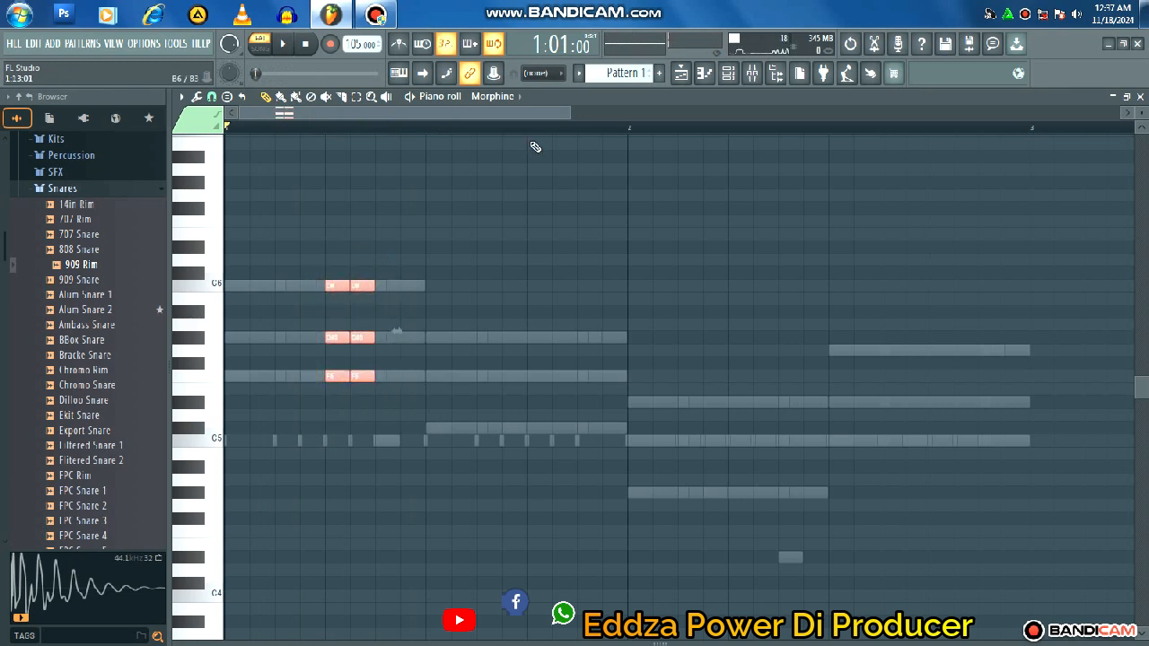
drag(392, 113, 301, 113)
drag(566, 113, 300, 113)
drag(1049, 281, 944, 289)
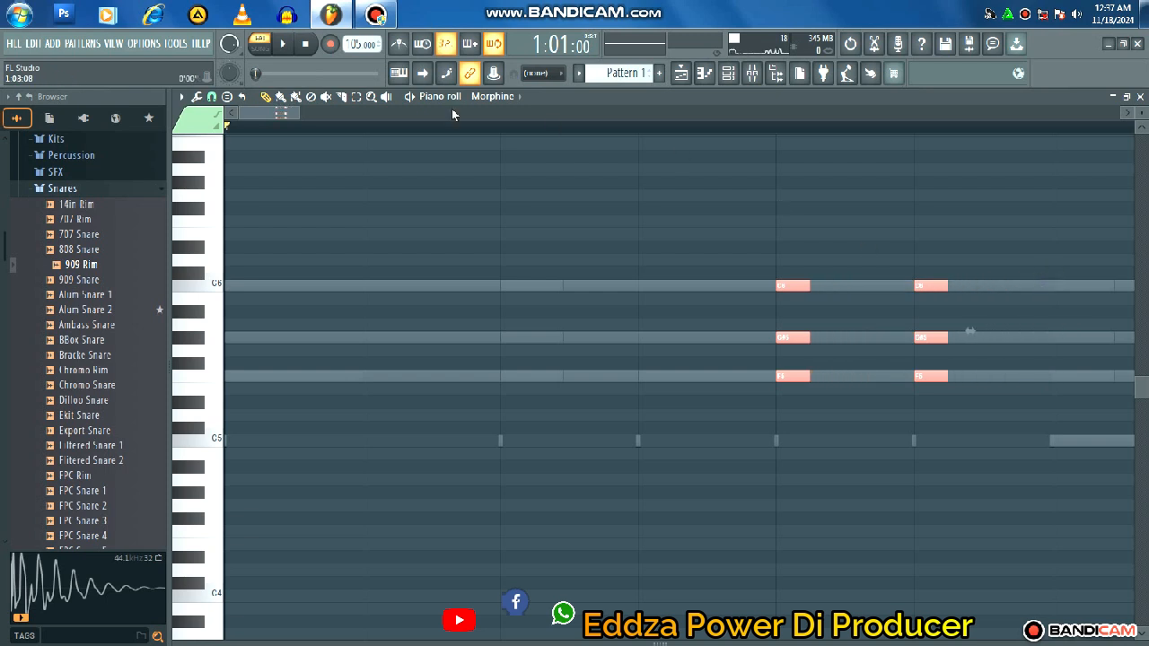
drag(308, 112, 552, 141)
key(space)
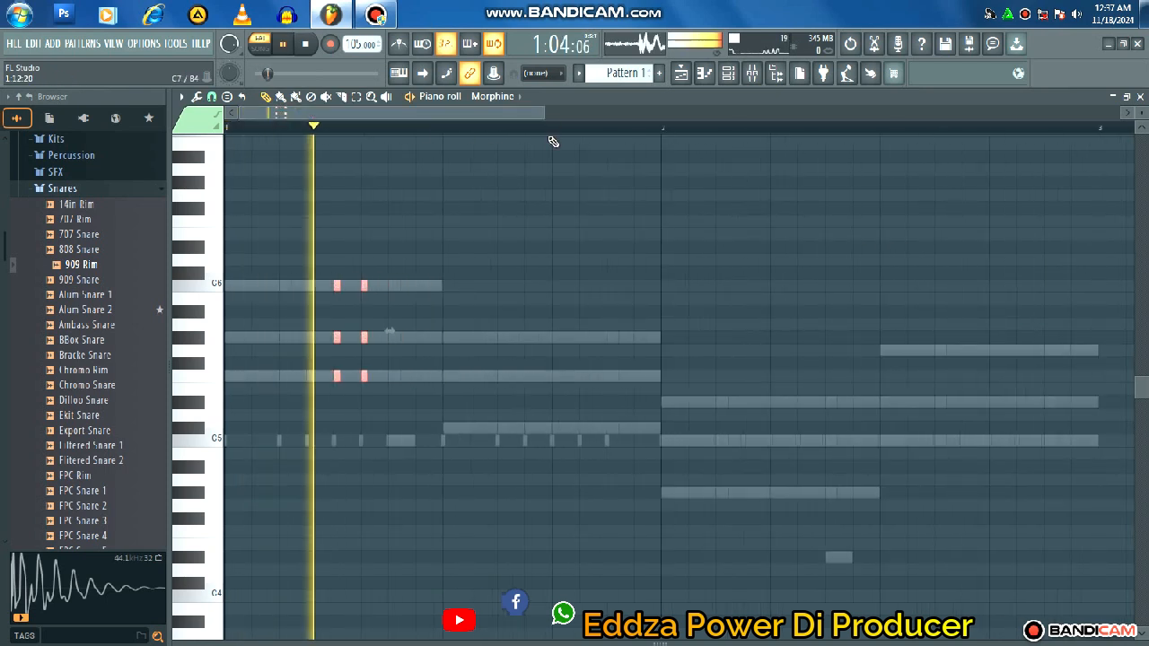
- Add a third short chord of C6, G#5 and F5 on step 8 of bar 1 and play it
click(393, 288)
key(space)
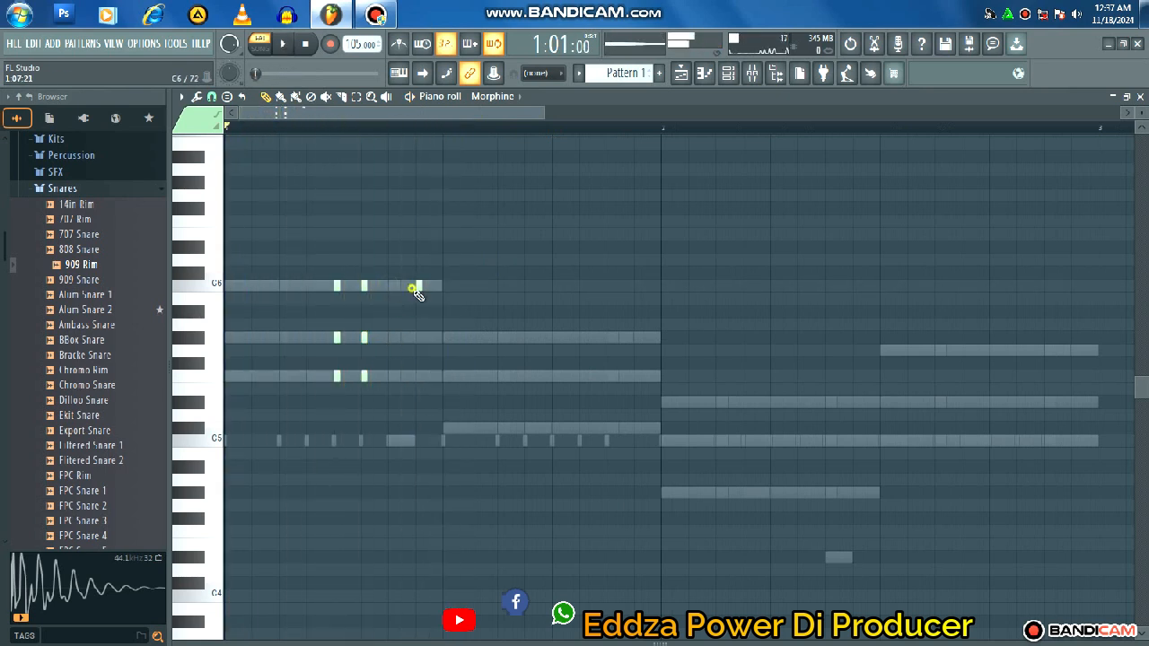
click(419, 338)
click(417, 376)
key(space)
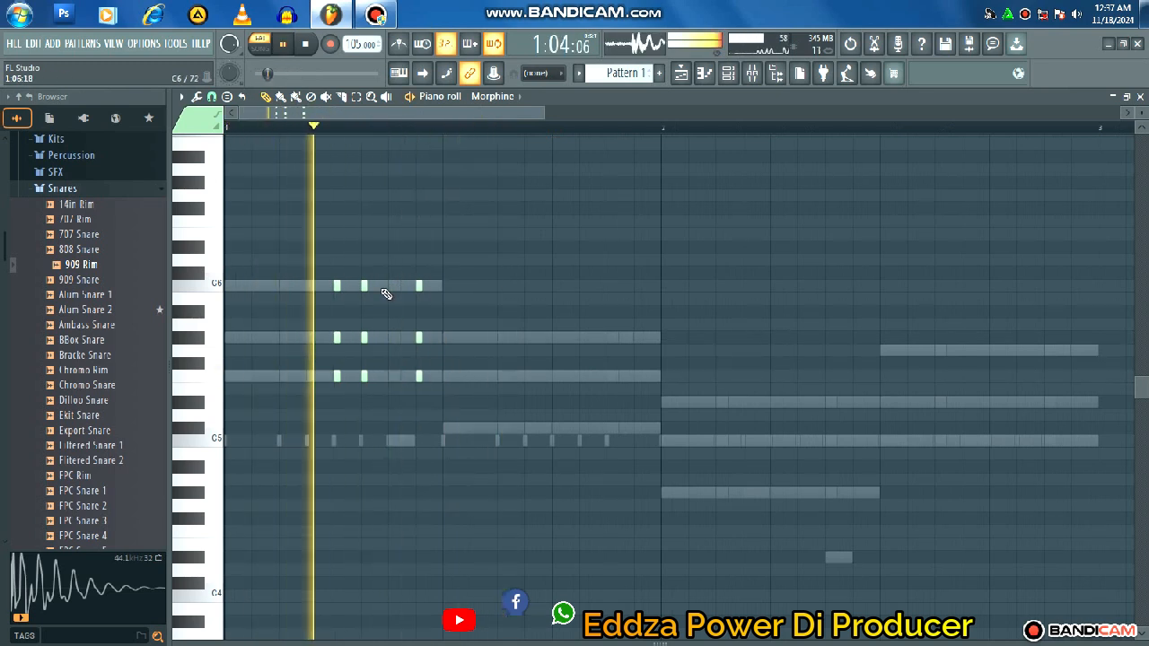
key(space)
- Move the middle Morphine chord to step 7 of bar 1 and play the pattern
drag(380, 281, 391, 378)
key(space)
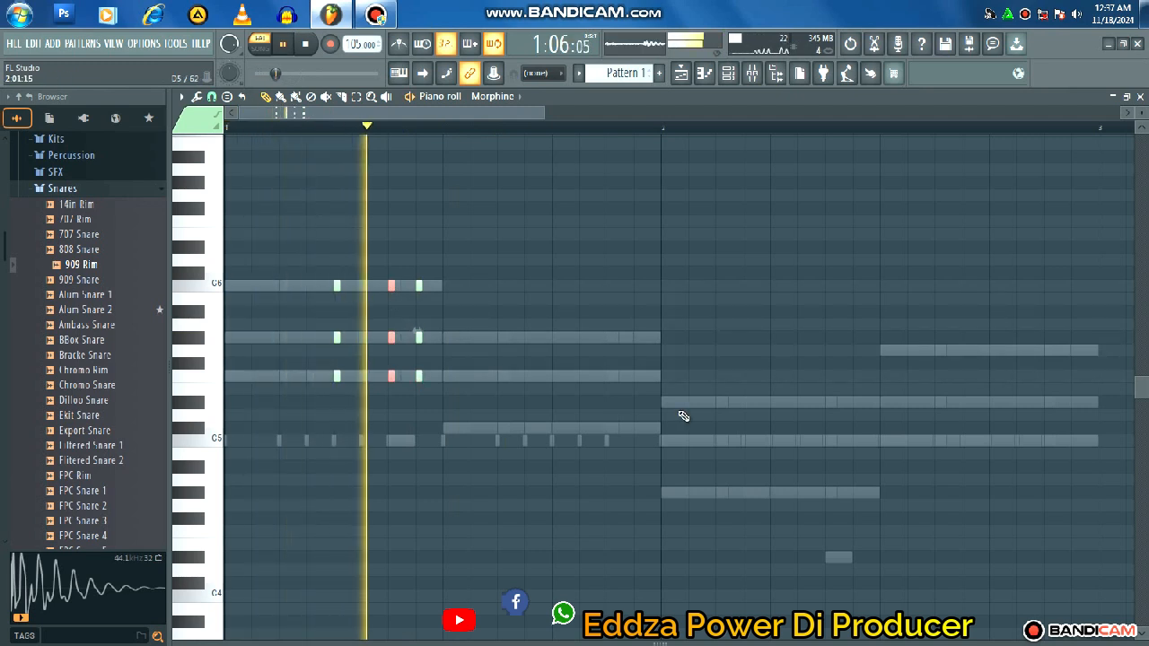
key(space)
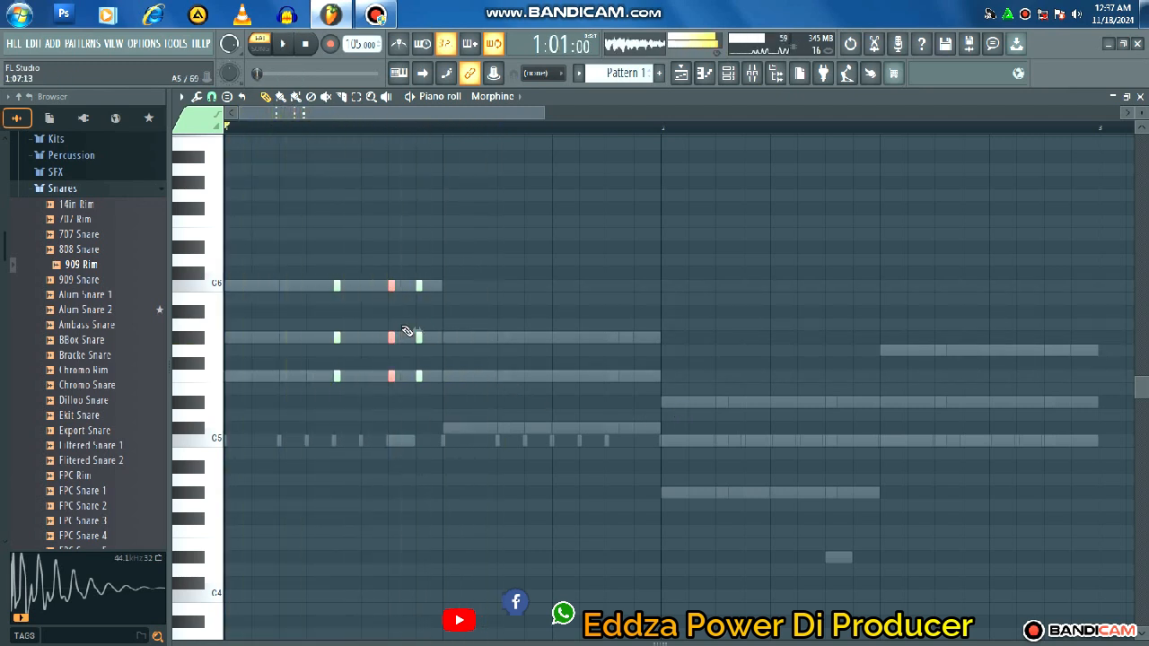
- Shift the middle Morphine chord earlier, off the grid between steps 6 and 7, and play the pattern
scroll(361, 348, up, 2)
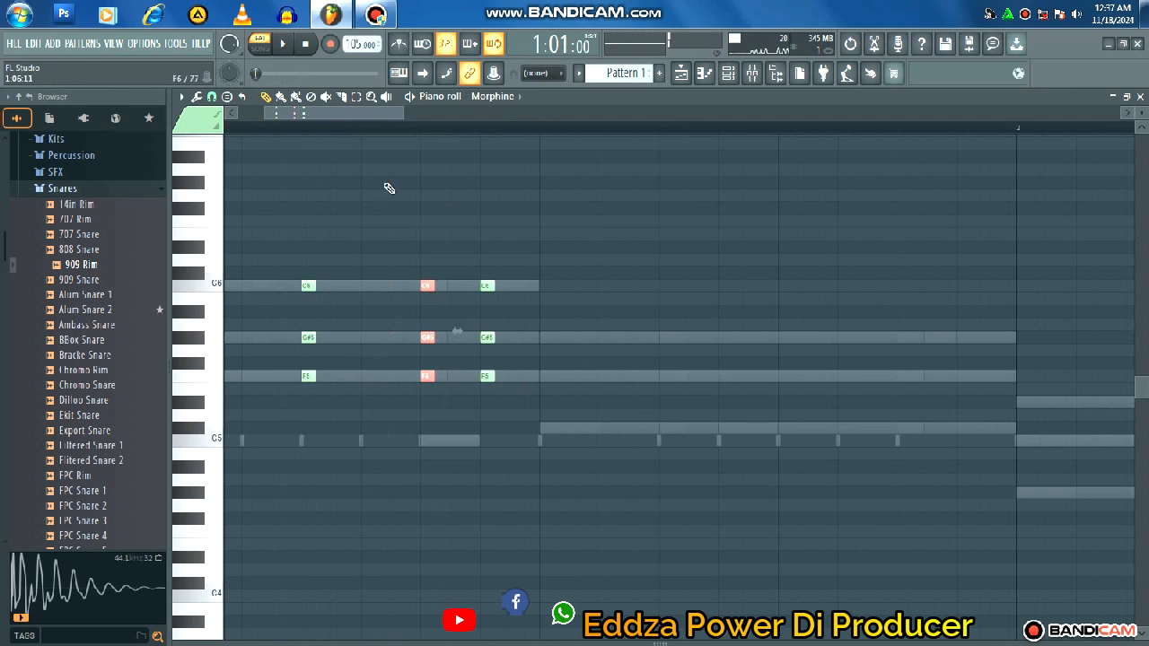
scroll(295, 157, up, 2)
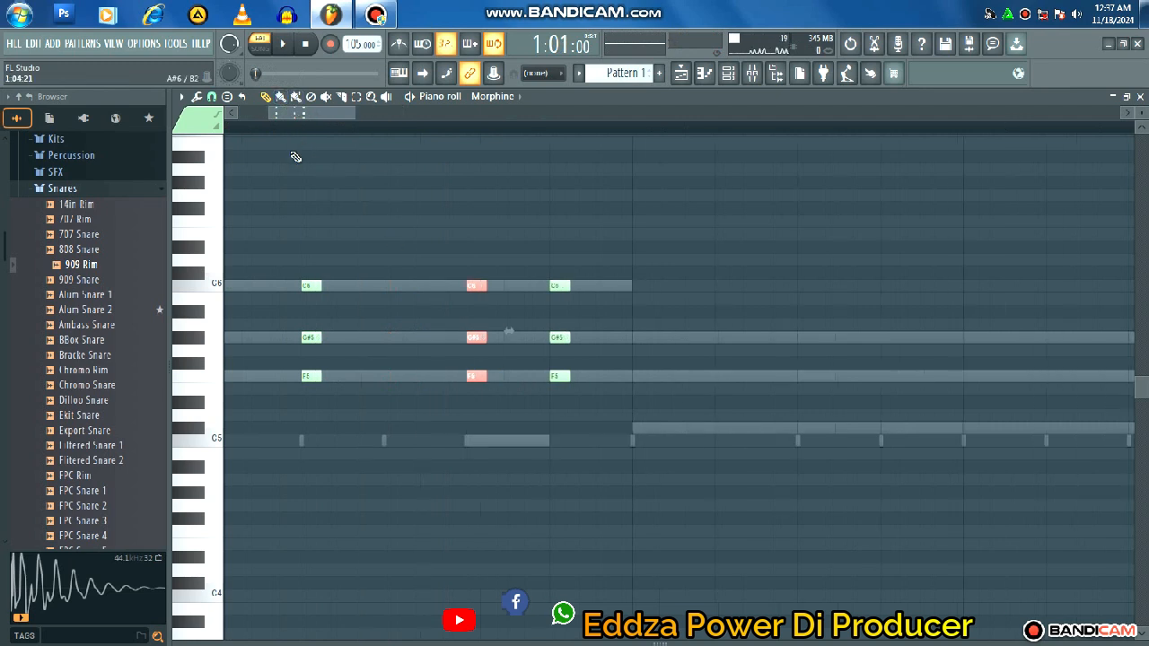
scroll(303, 141, up, 1)
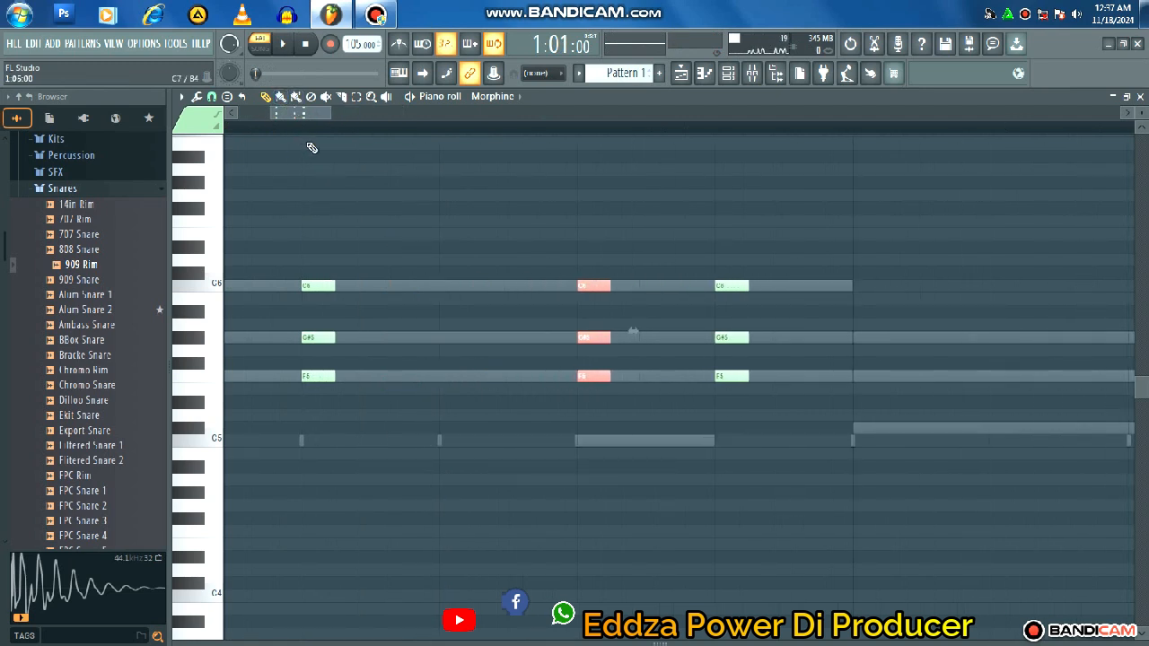
drag(579, 294, 509, 297)
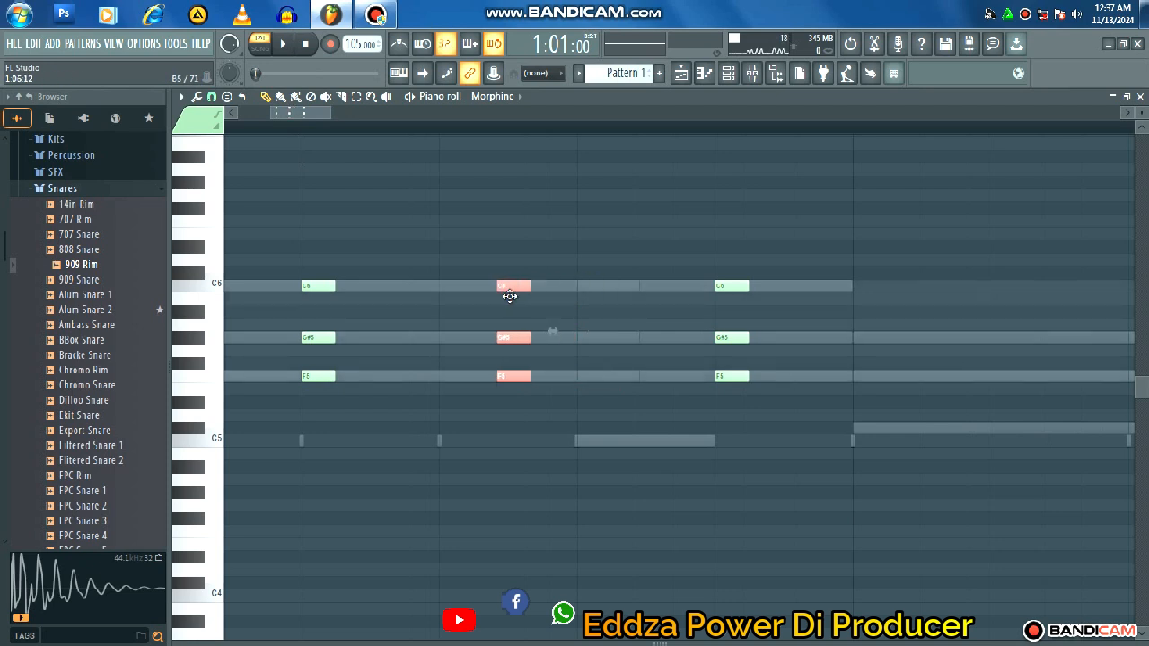
key(space)
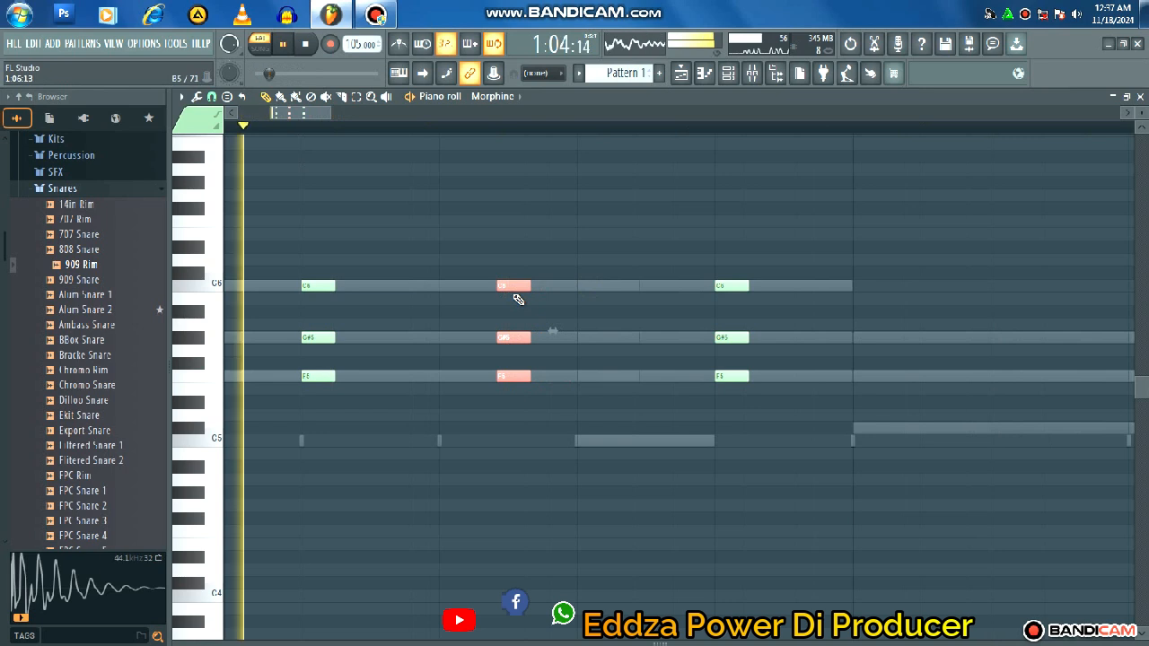
- Nudge the middle Morphine chord slightly earlier, to about a quarter step past step 6, and play the pattern
key(space)
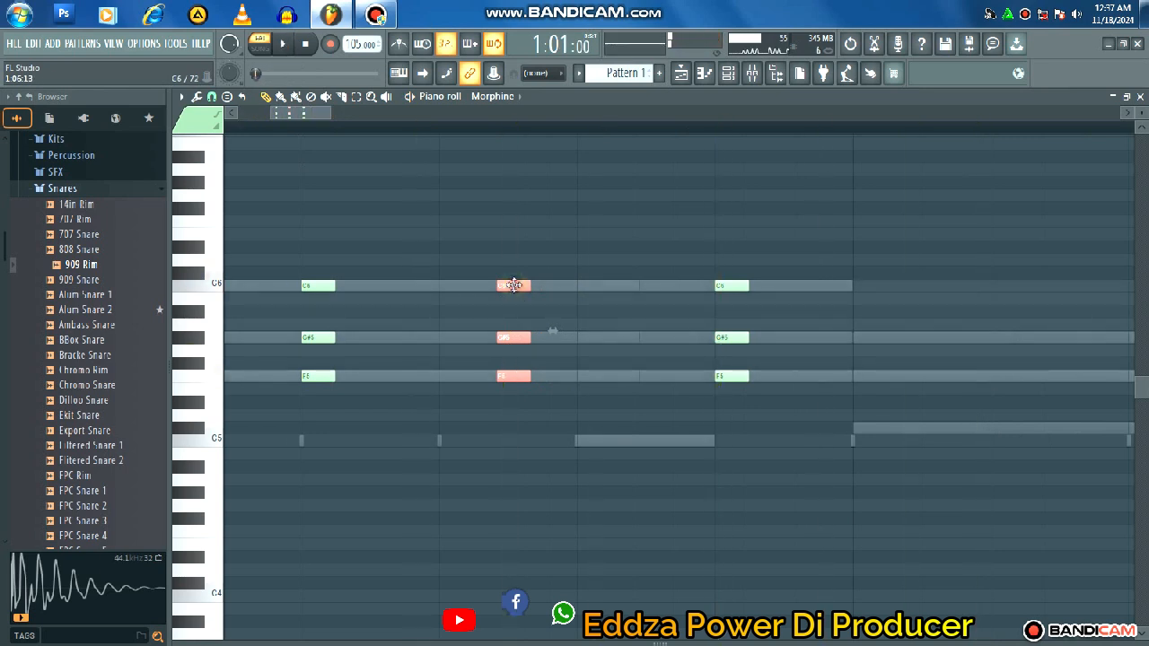
drag(514, 285, 509, 285)
key(space)
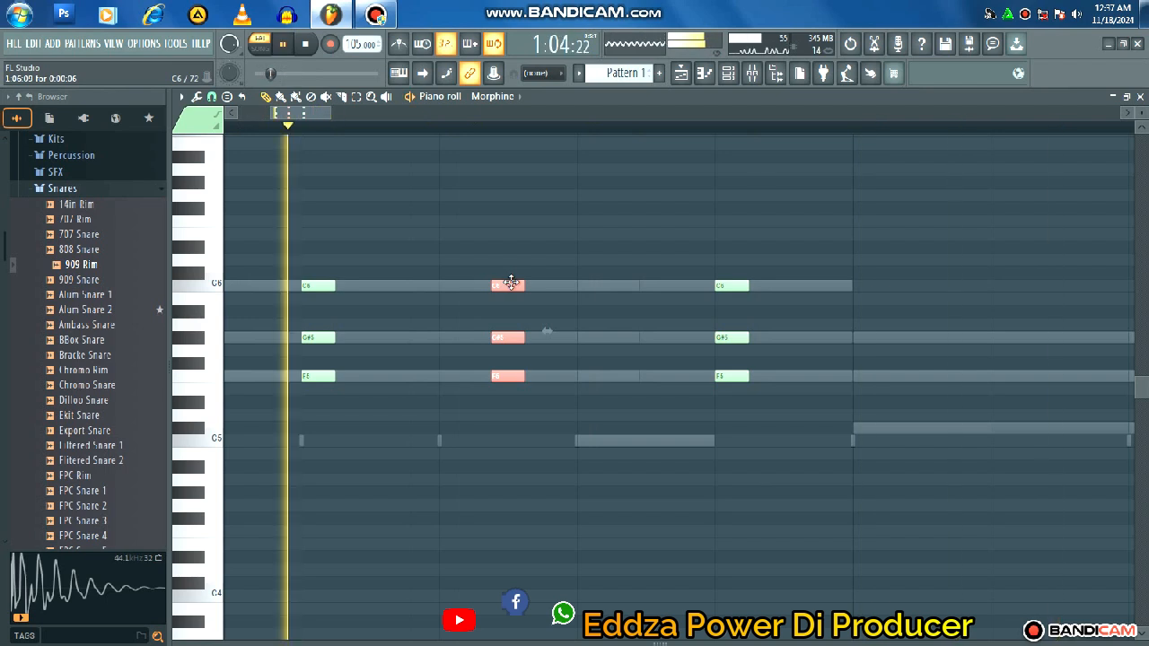
key(space)
- Select the first half bar of Morphine chords, duplicate it three times to fill two bars, and clear the selection
scroll(514, 283, down, 4)
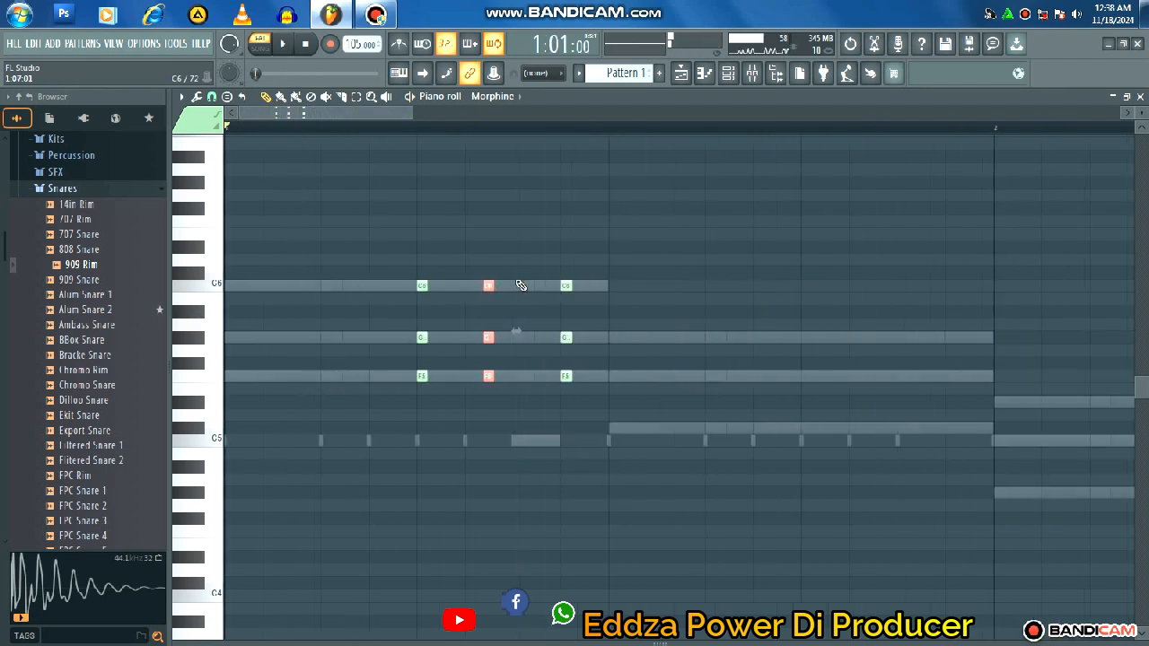
click(354, 99)
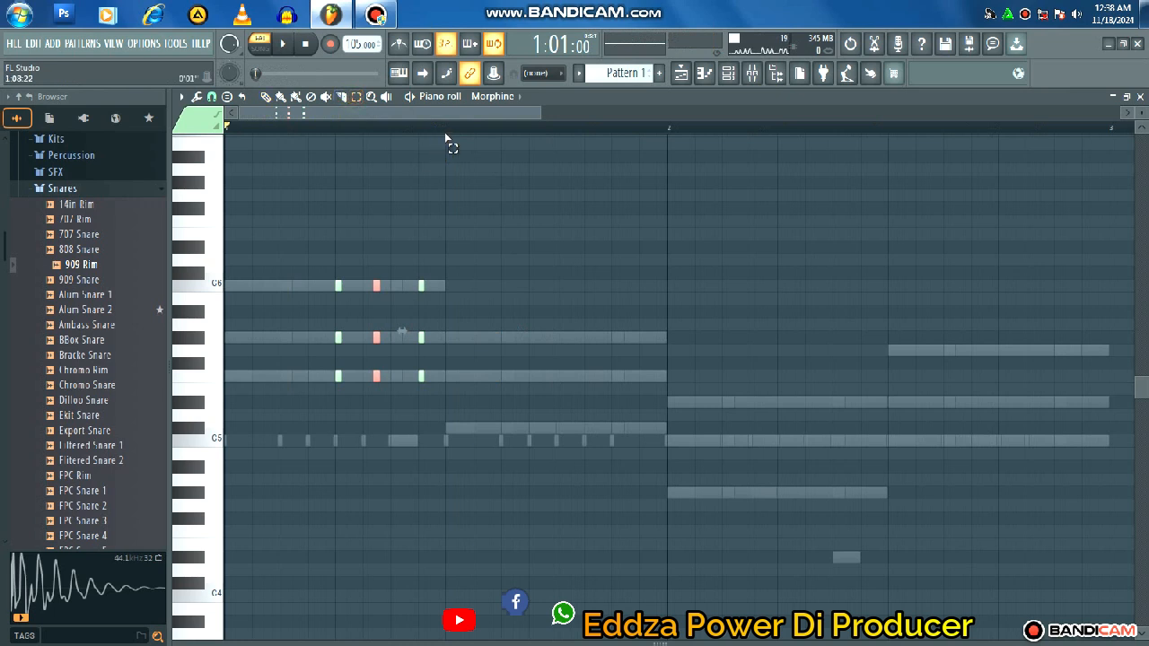
drag(444, 134, 133, 154)
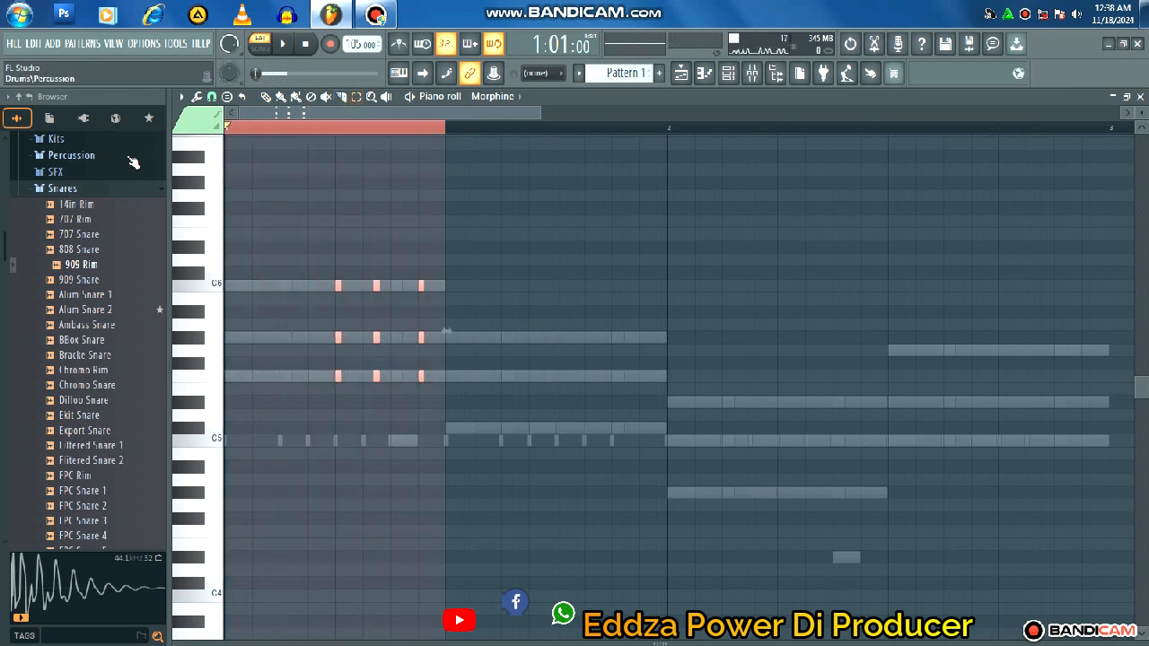
key(ctrl+b)
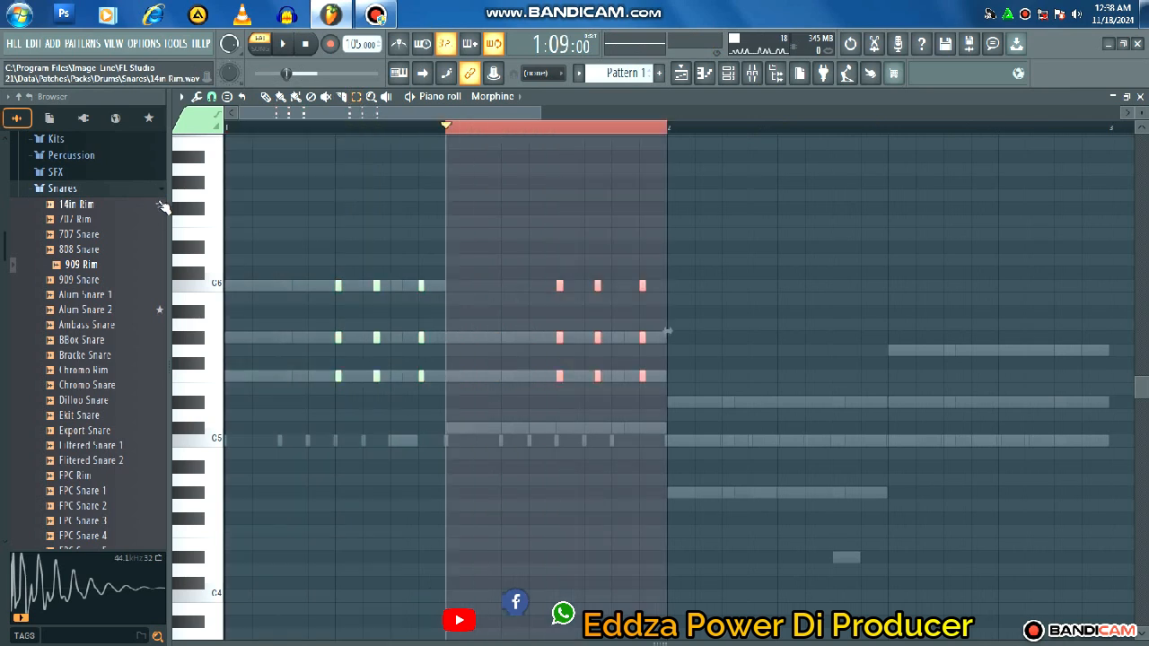
key(ctrl+b)
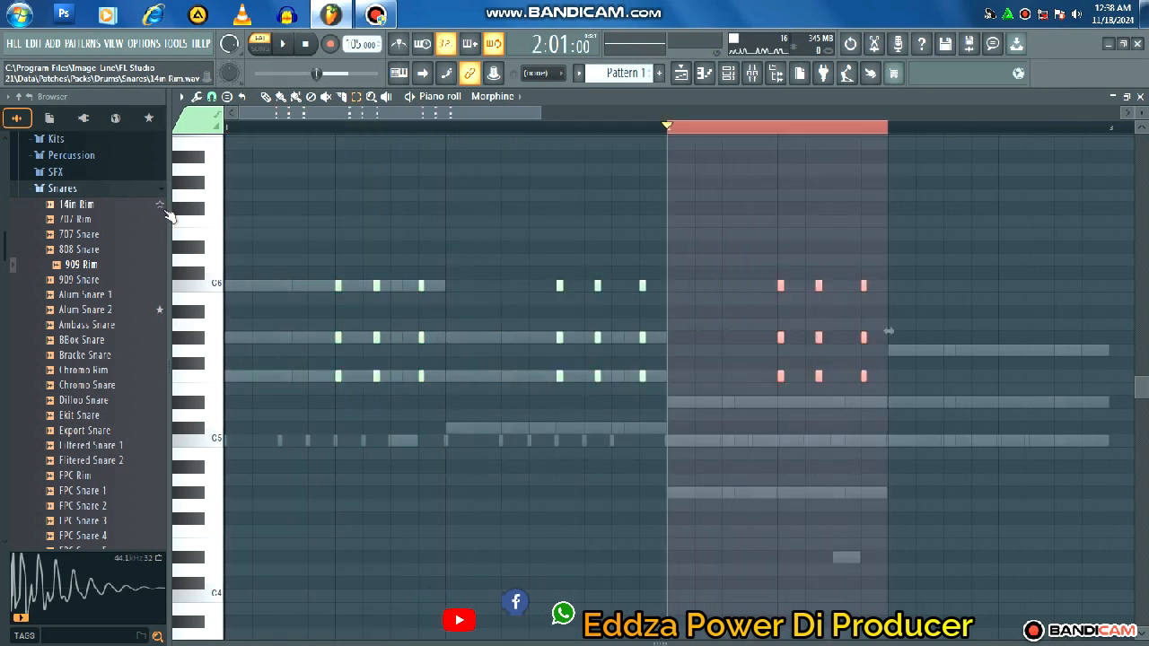
key(ctrl+b)
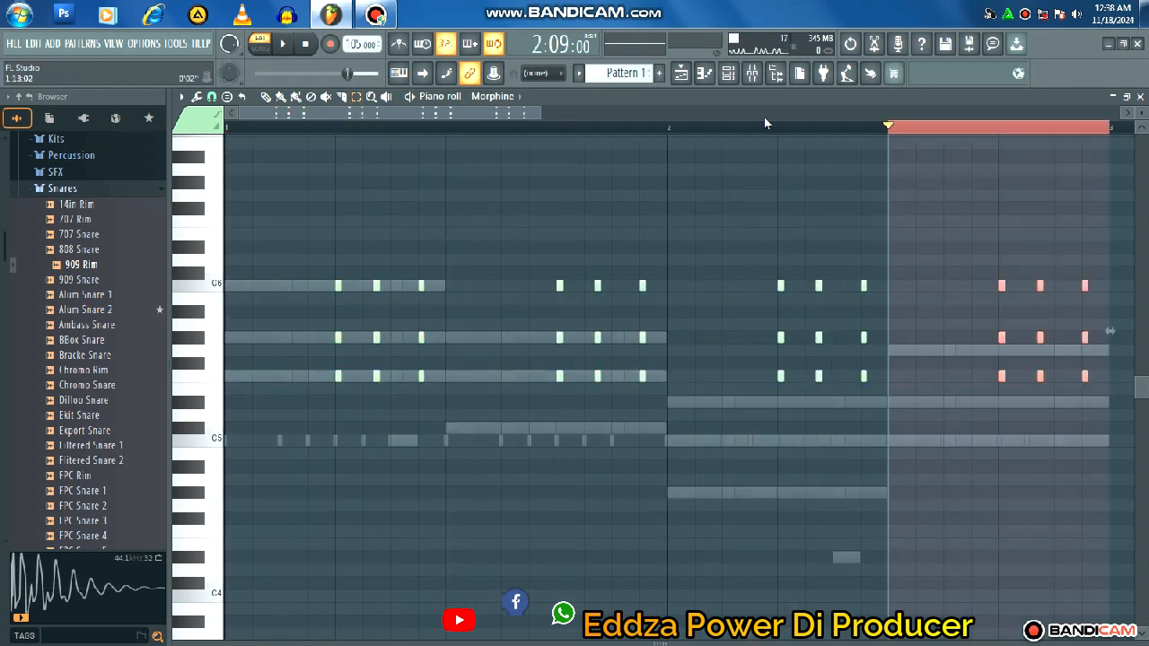
key(ctrl+d)
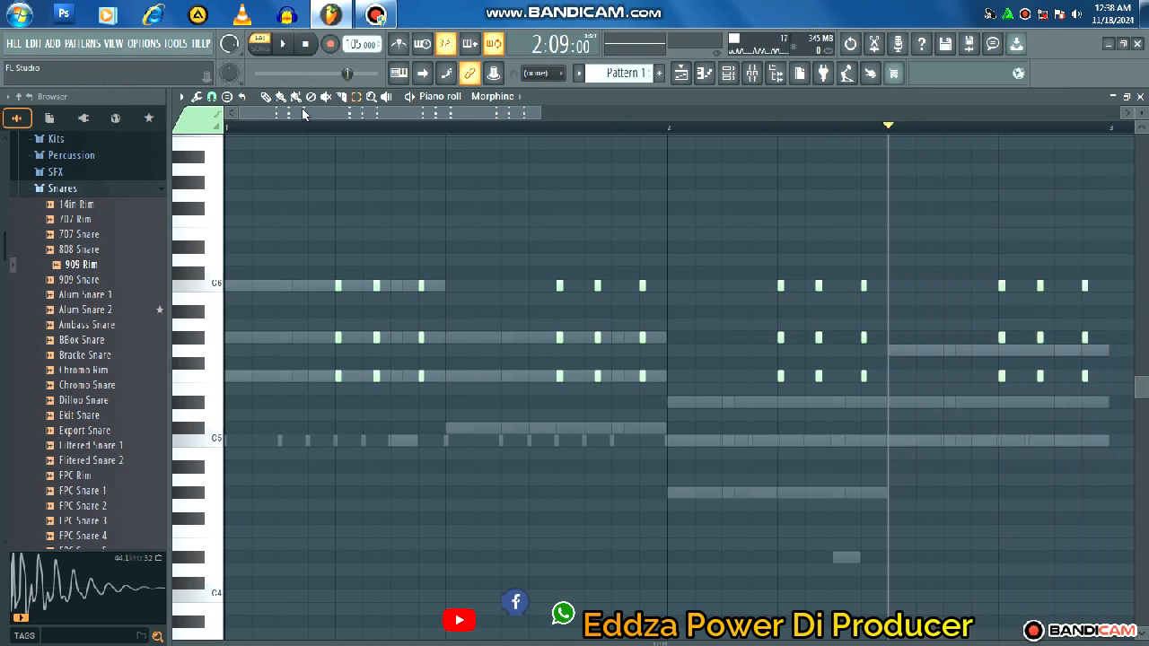
- Lower the three C6 notes in the second half of bar 1 to C#5
click(266, 96)
drag(683, 293, 548, 288)
key(Down)
key(Down)
key(Down)
key(Down)
key(Down)
key(Down)
key(Down)
key(Down)
key(Down)
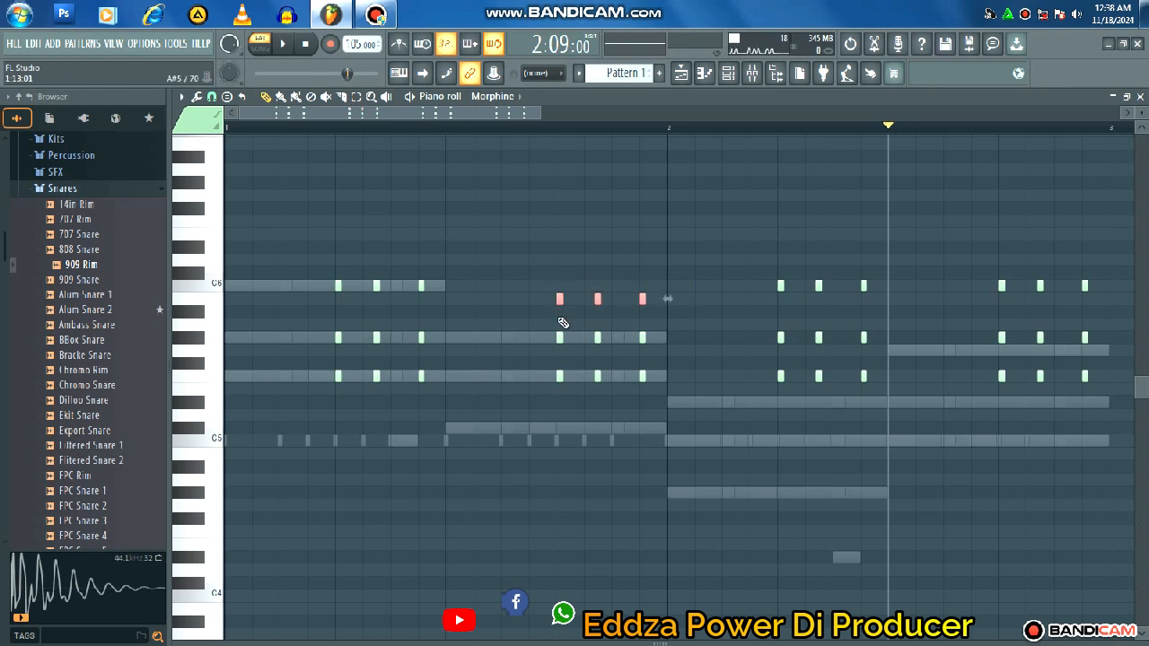
key(Down)
key(Down)
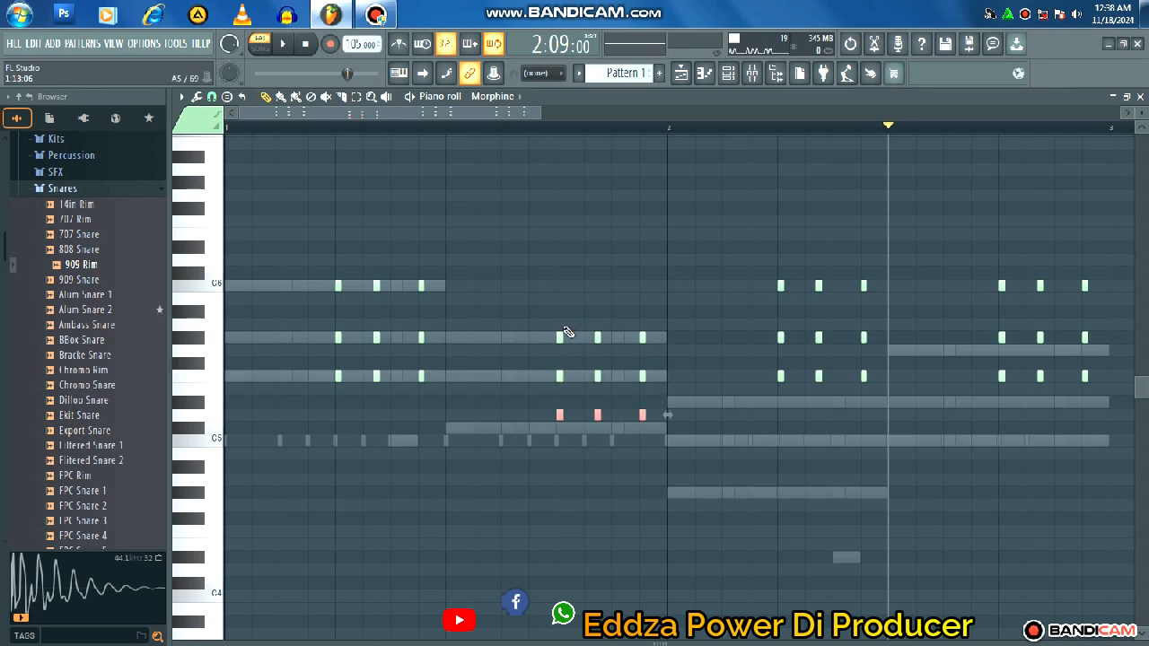
- Transpose the chords in the first half of bar 2 down nine semitones, then raise their middle notes to C5
drag(877, 255, 739, 425)
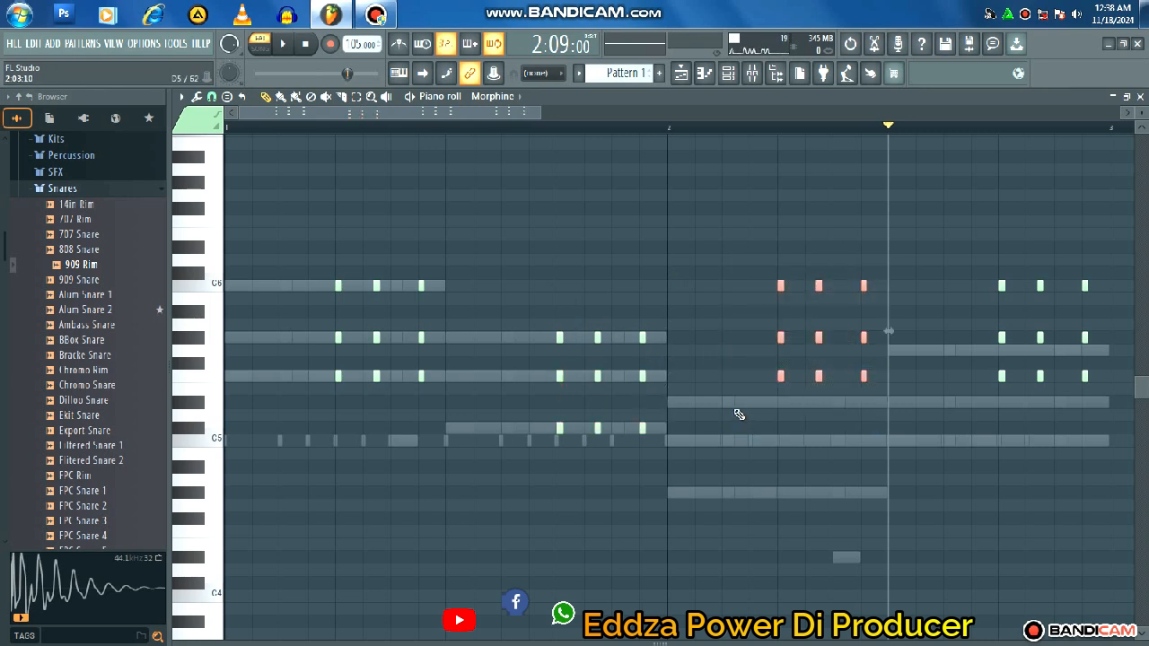
key(Down)
key(Down)
key(Down)
key(Down)
key(Down)
key(Down)
key(Down)
key(Down)
key(Down)
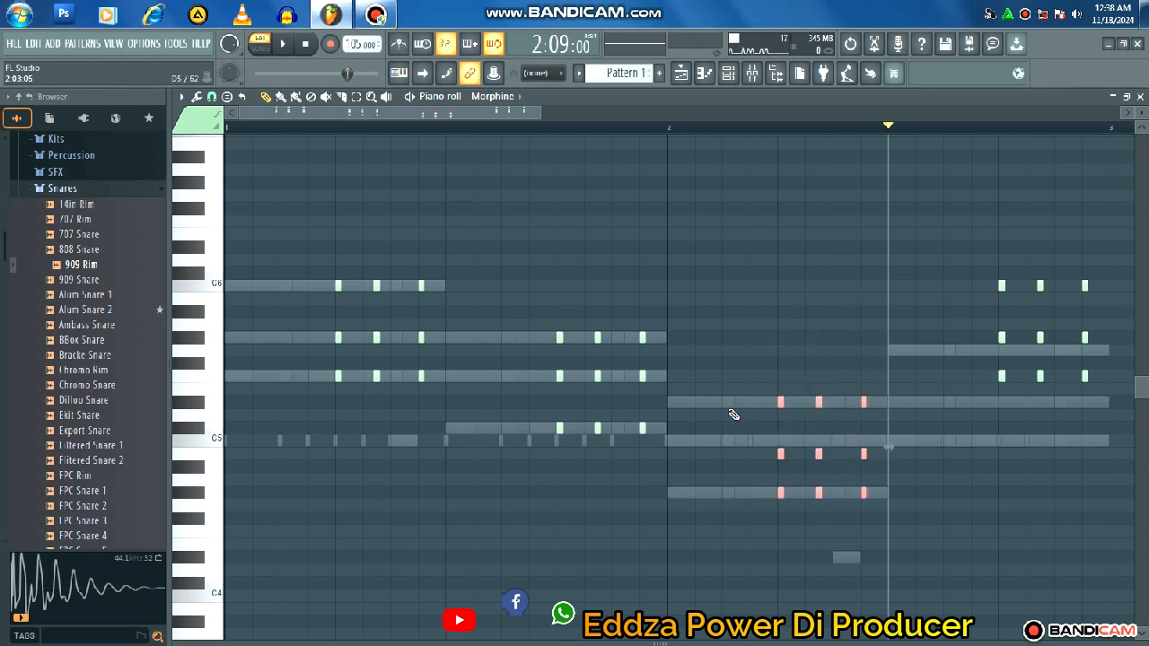
drag(873, 449, 760, 457)
key(Up)
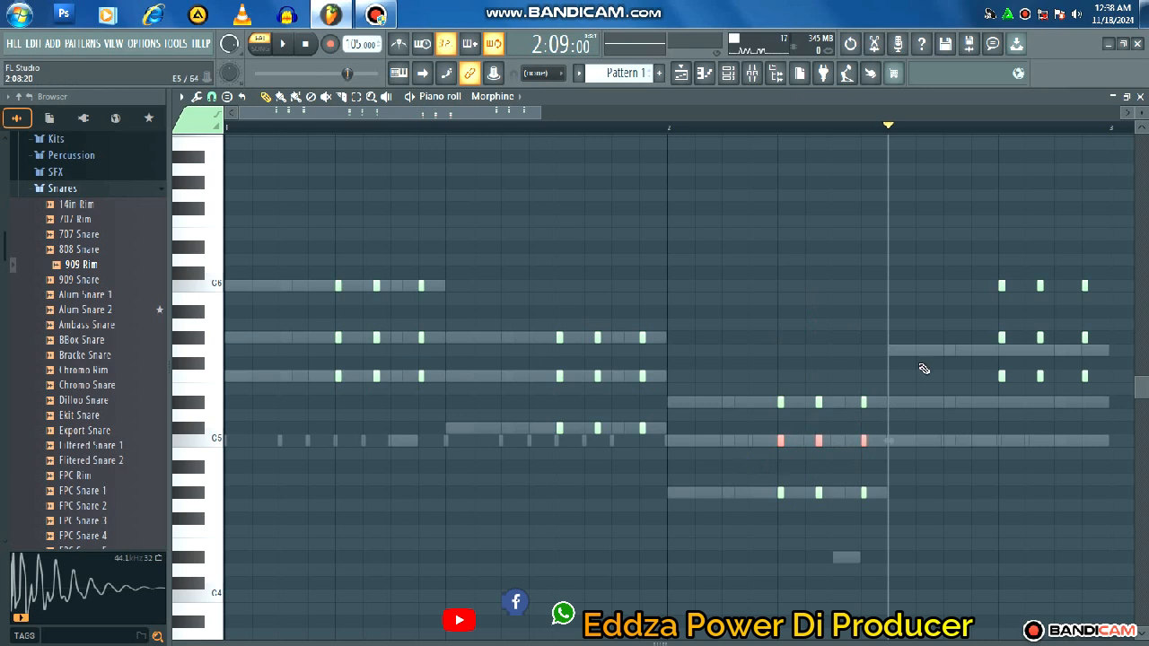
- Transpose the chords in the second half of bar 2 down five semitones to G5, D#5 and C5
drag(1115, 255, 988, 426)
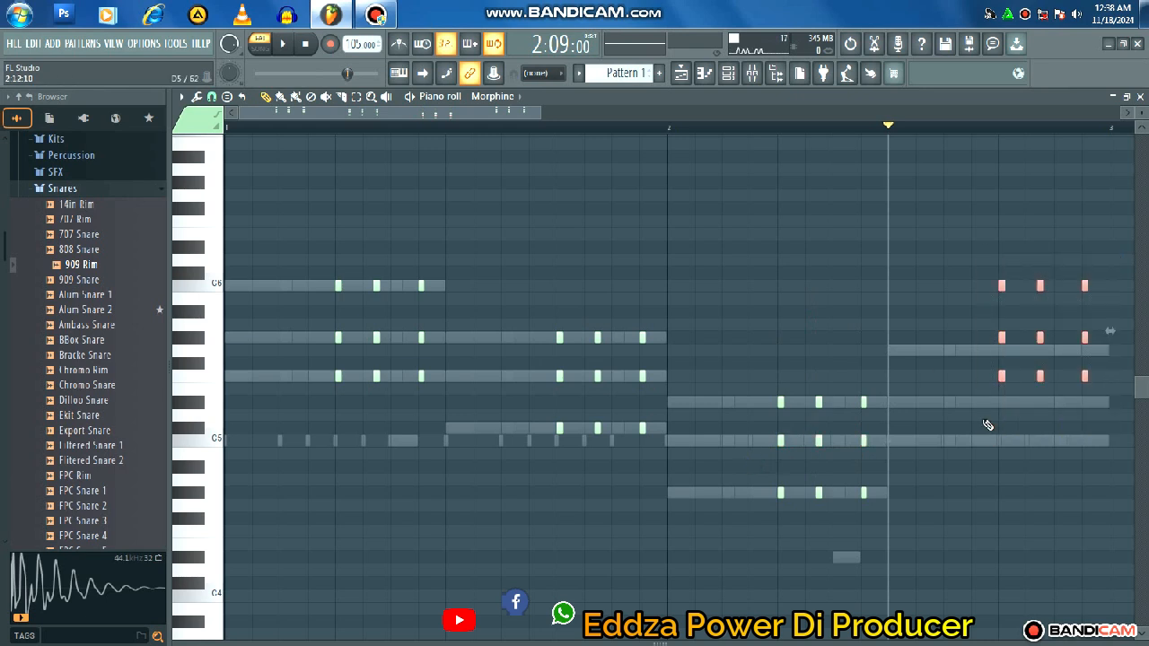
key(Down)
key(Down)
key(Down)
key(Down)
key(Down)
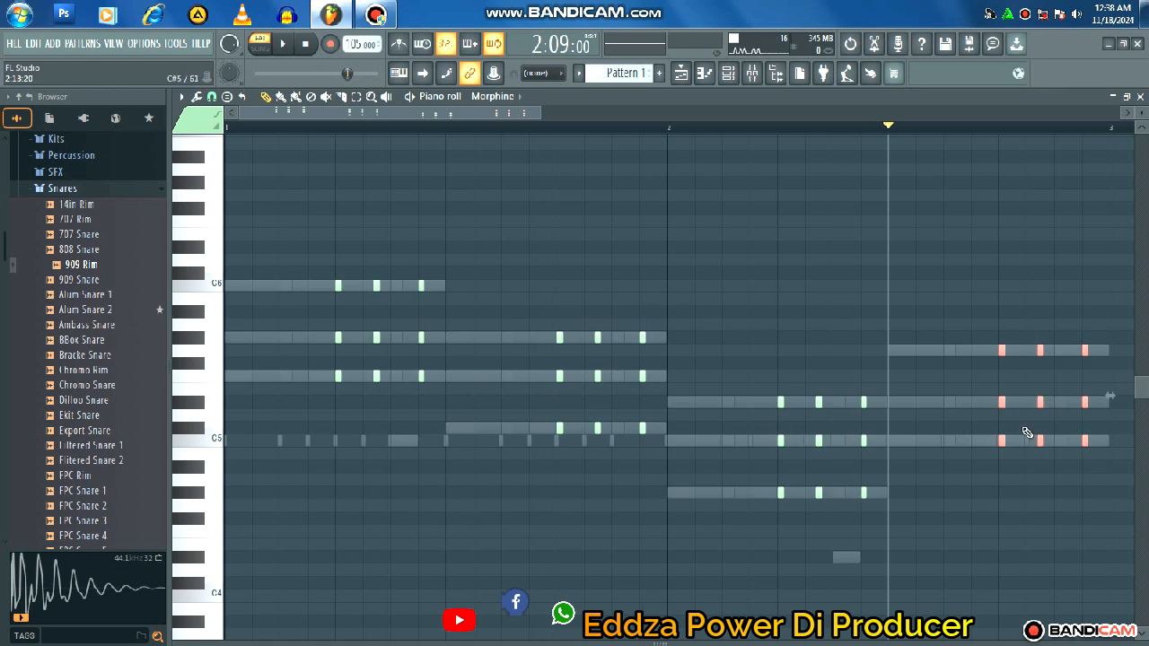
- Play the pattern from the start to hear the Morphine chord part
scroll(1028, 433, down, 1)
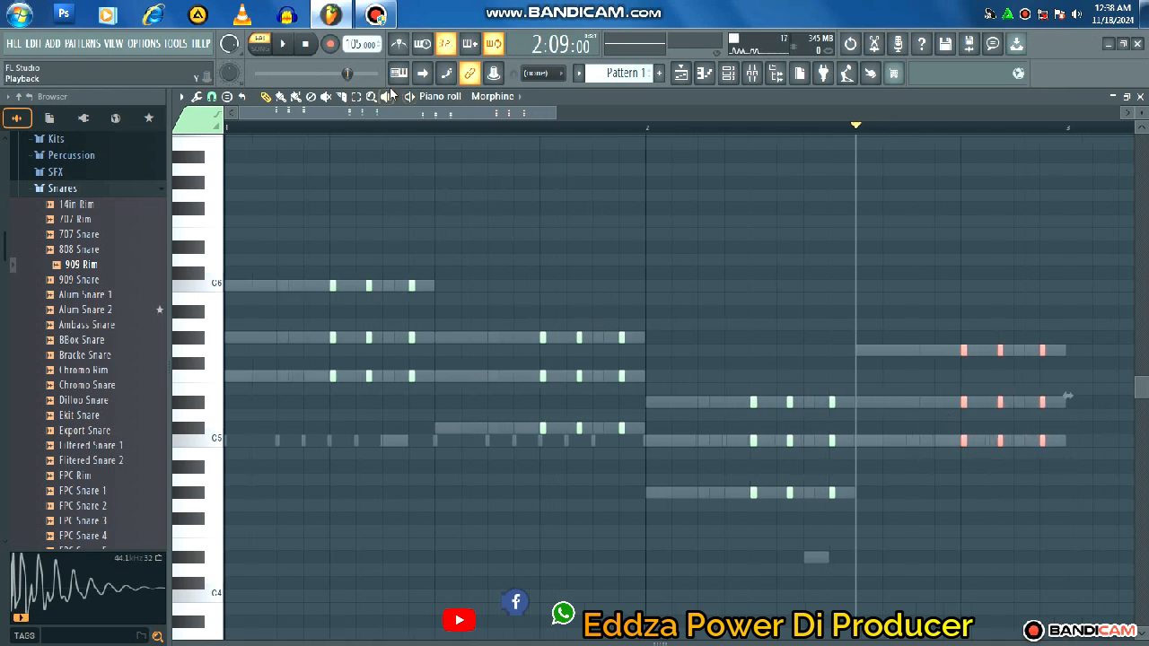
click(262, 50)
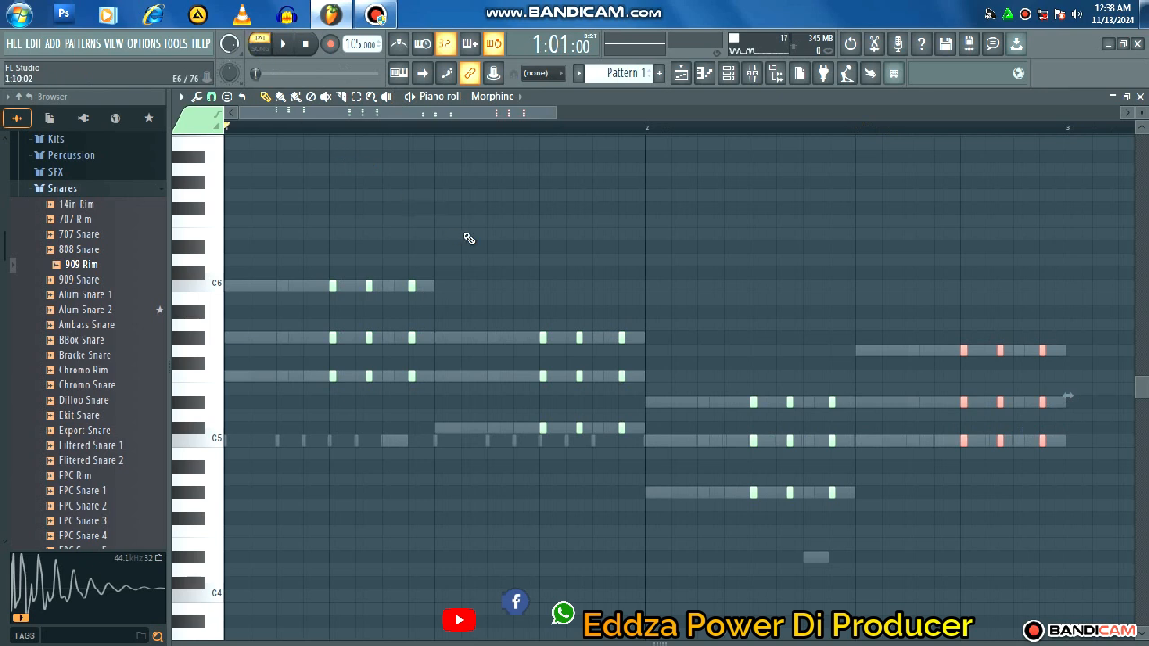
key(space)
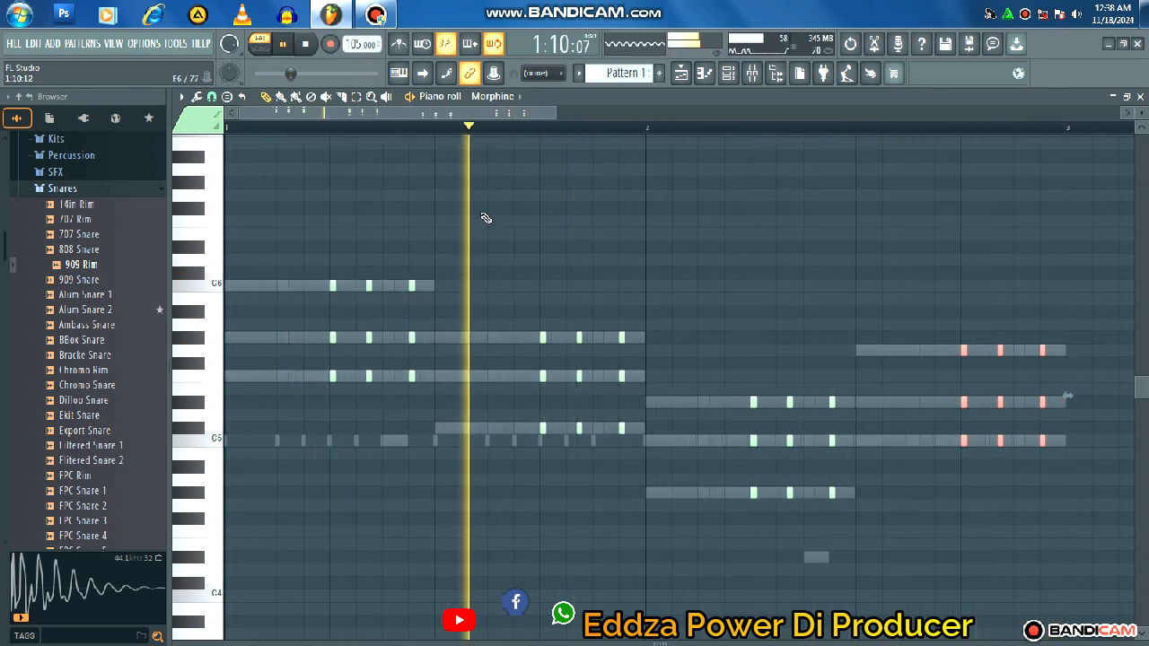
key(space)
- Show the channel rack and play the full pattern with all channels
click(729, 74)
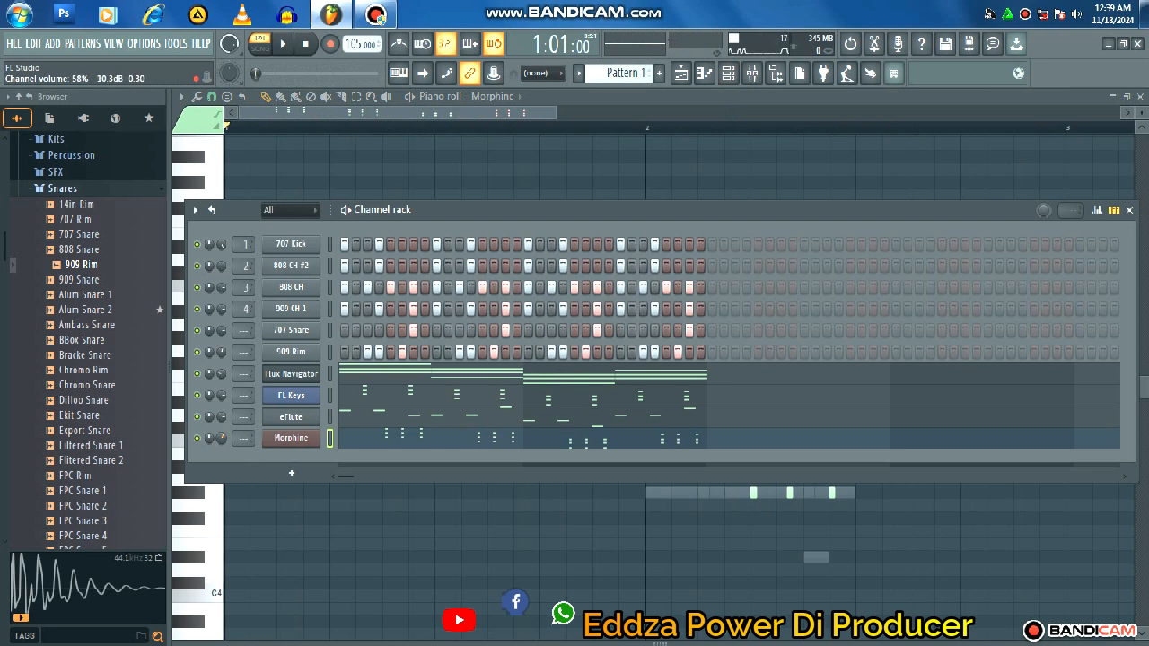
key(space)
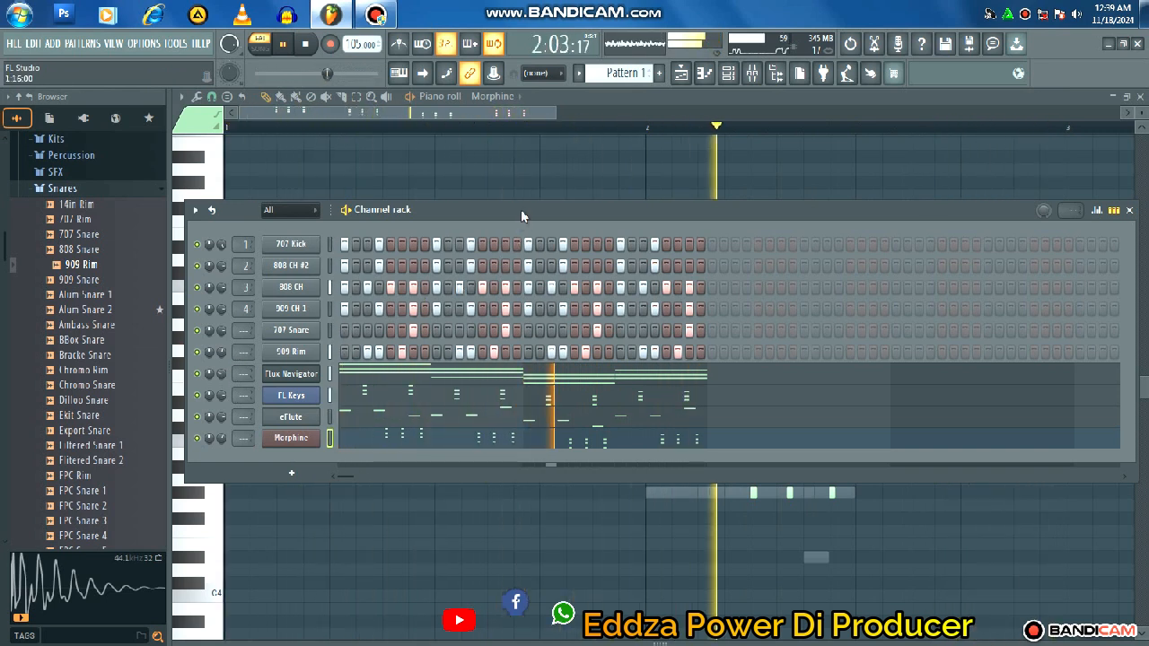
drag(521, 209, 530, 210)
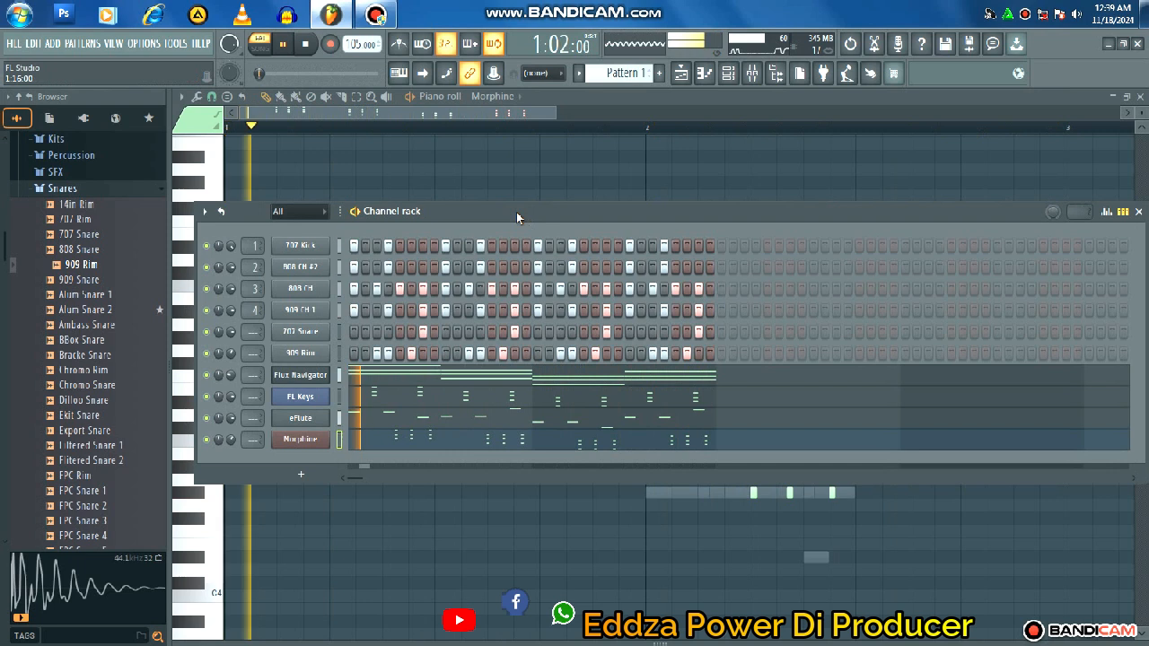
key(space)
- Add a Purity channel and load the Rich Brass preset from the Brass category
click(302, 473)
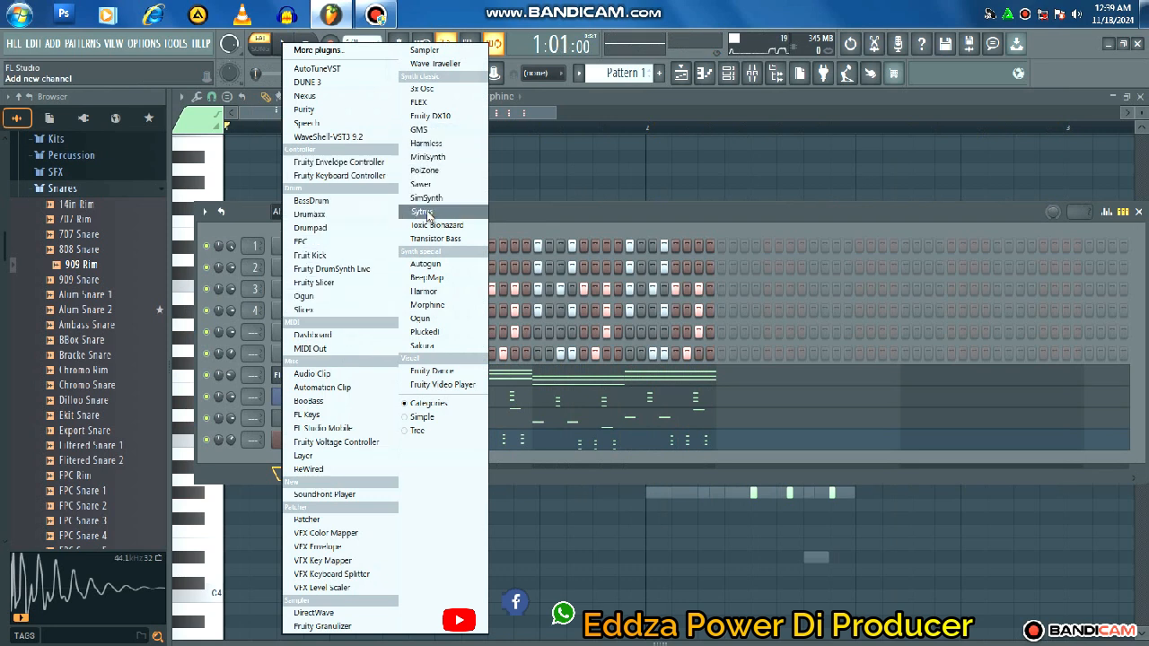
click(321, 112)
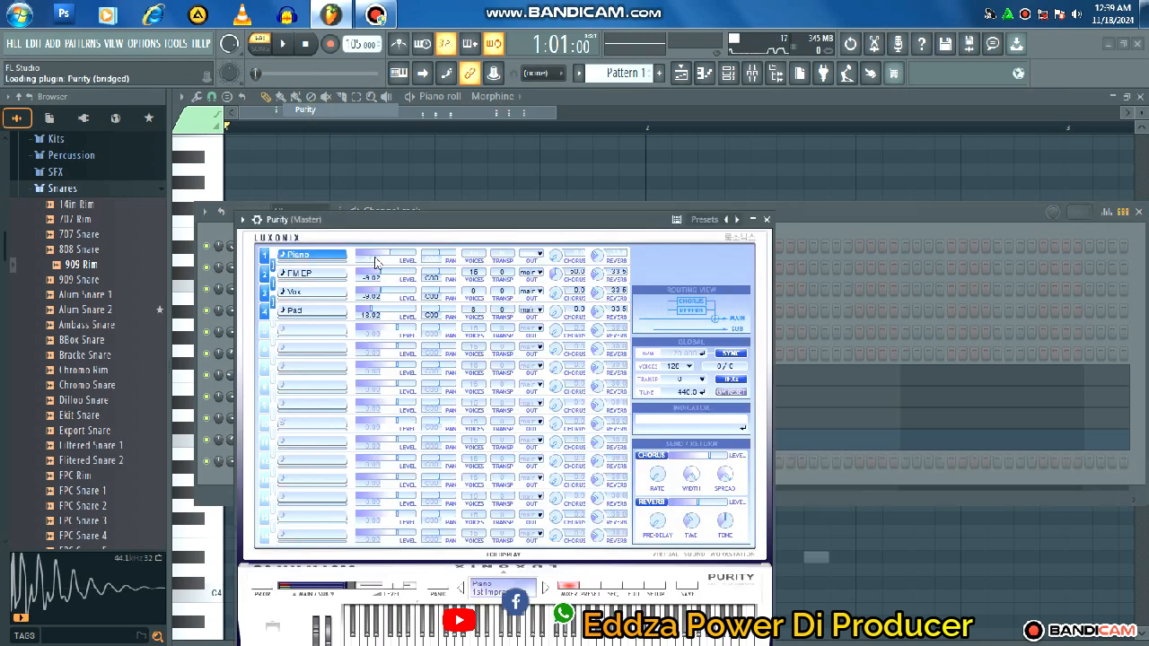
click(595, 595)
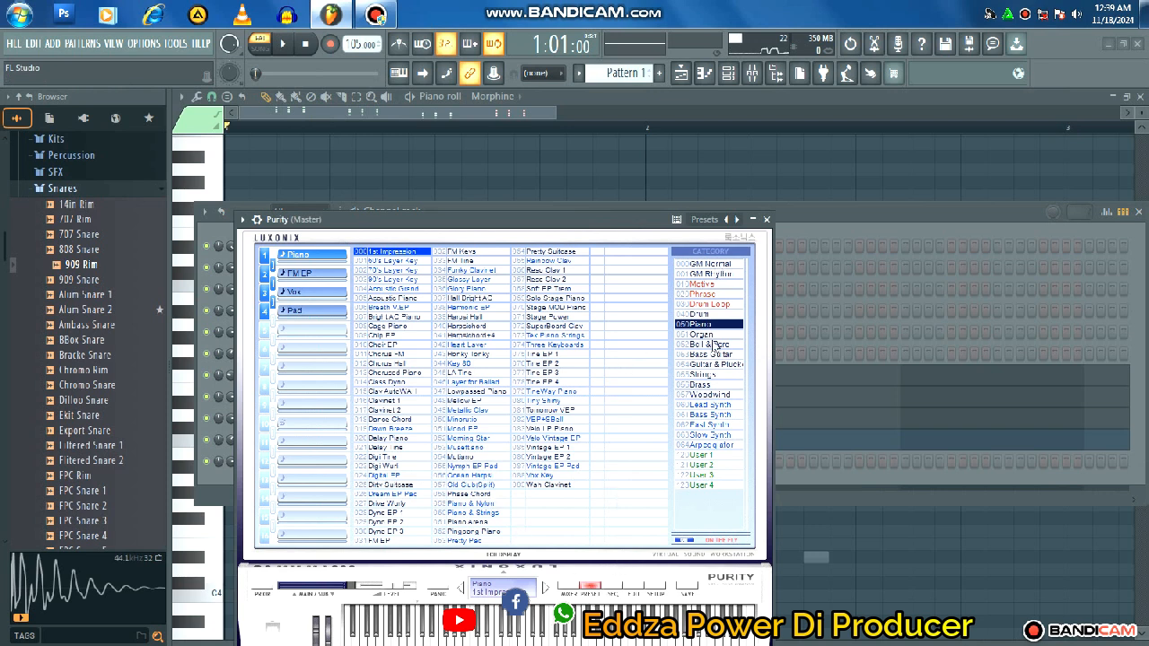
click(698, 385)
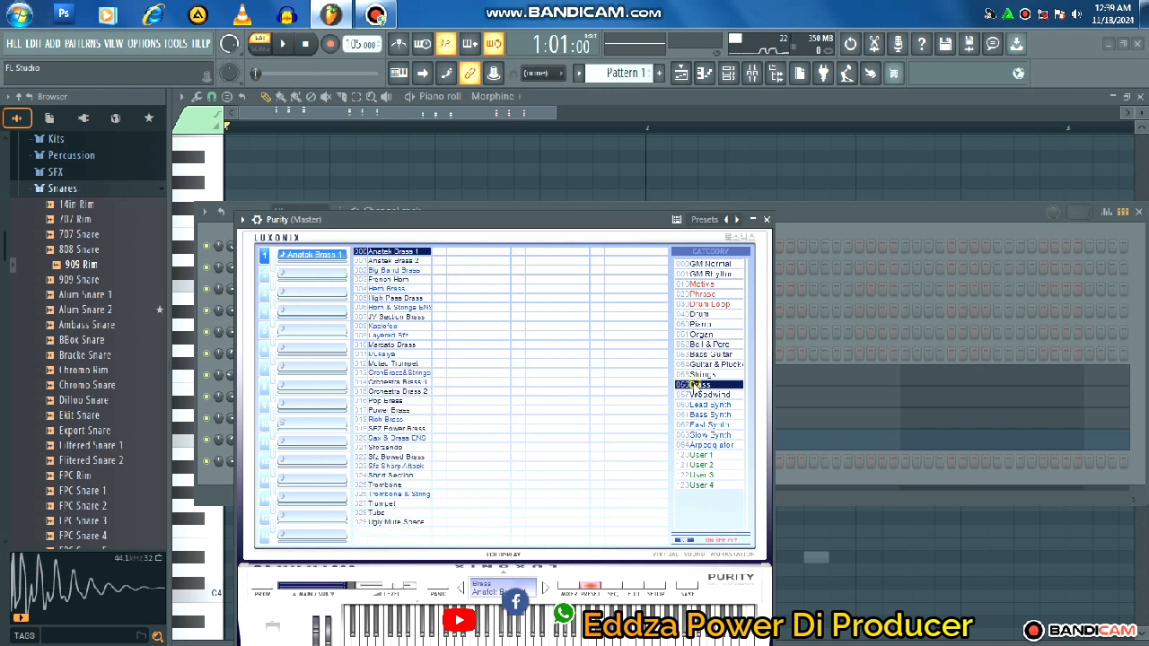
click(395, 419)
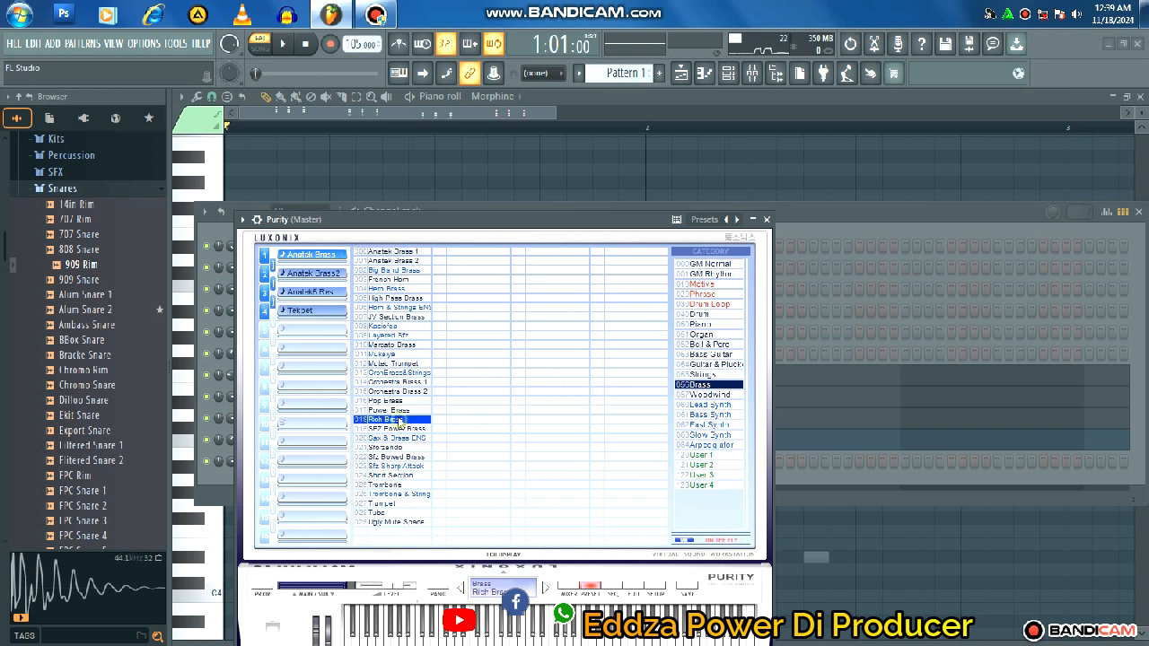
- Open the piano roll for Purity and play the pattern from the start
click(242, 219)
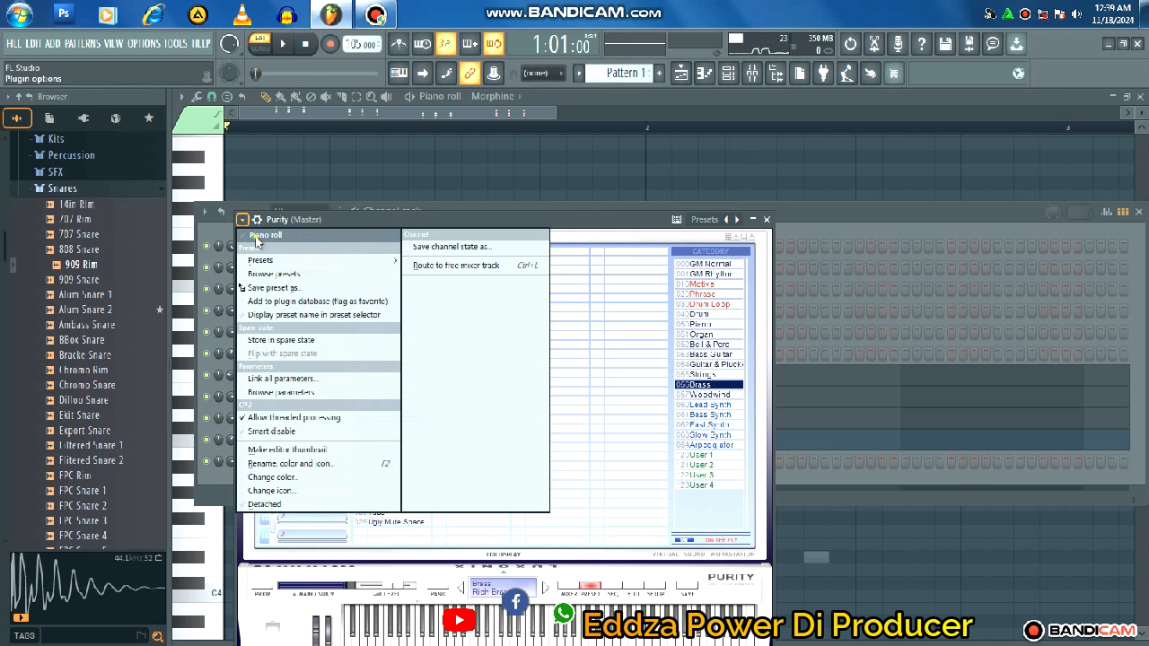
click(256, 236)
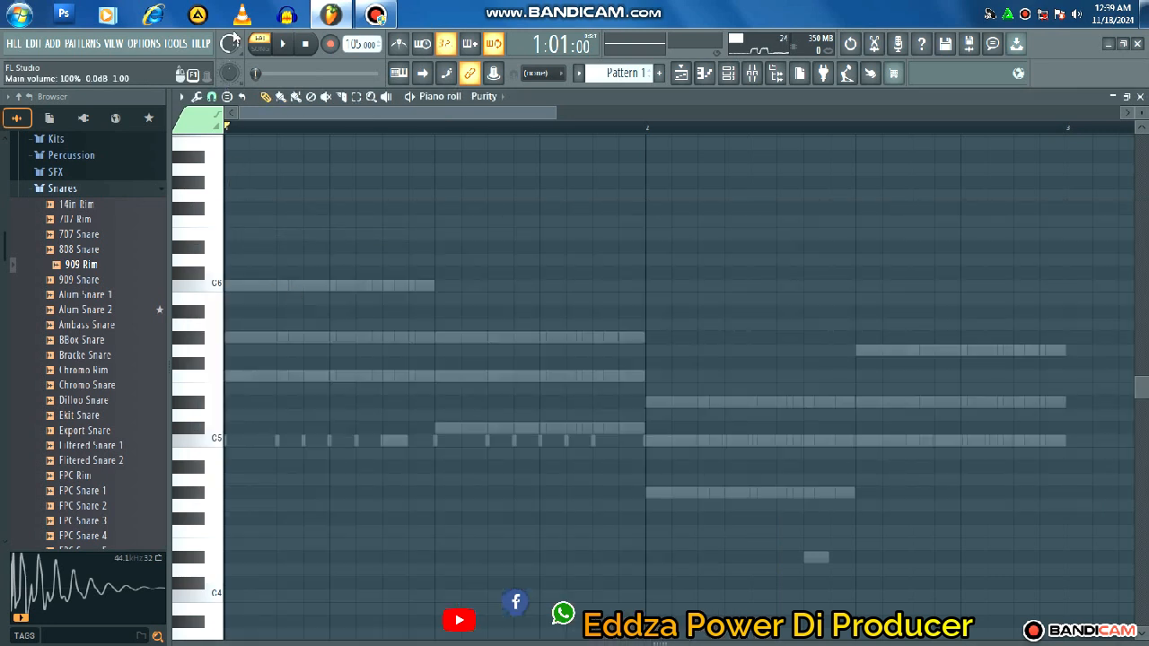
click(261, 47)
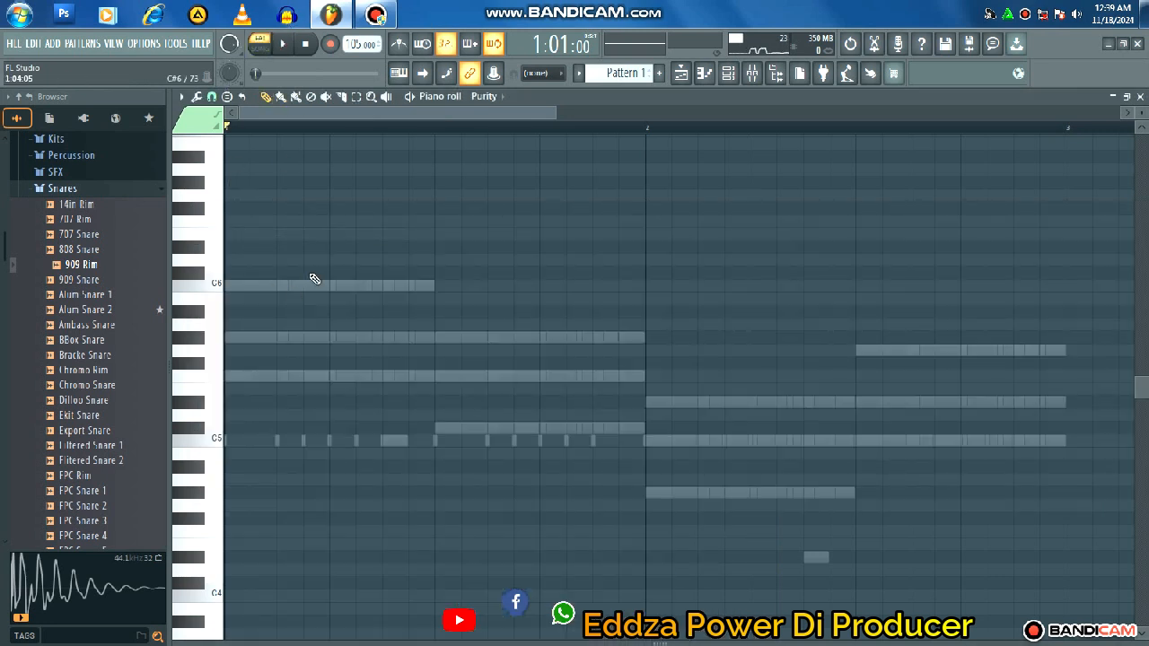
key(space)
key(space)
- Add a G#5 note on step 11 of bar 1, lengthen it to two steps, and play the pattern
click(491, 340)
click(529, 342)
ctrl+scroll(503, 350, up, 2)
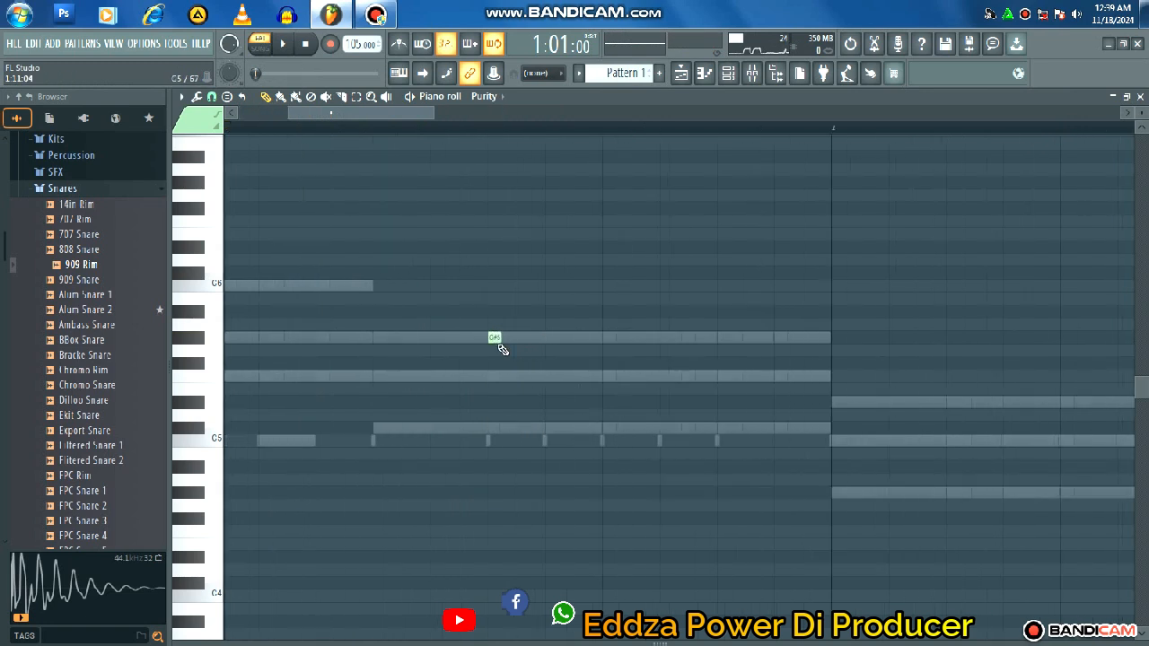
drag(497, 339, 642, 357)
ctrl+scroll(599, 404, down, 2)
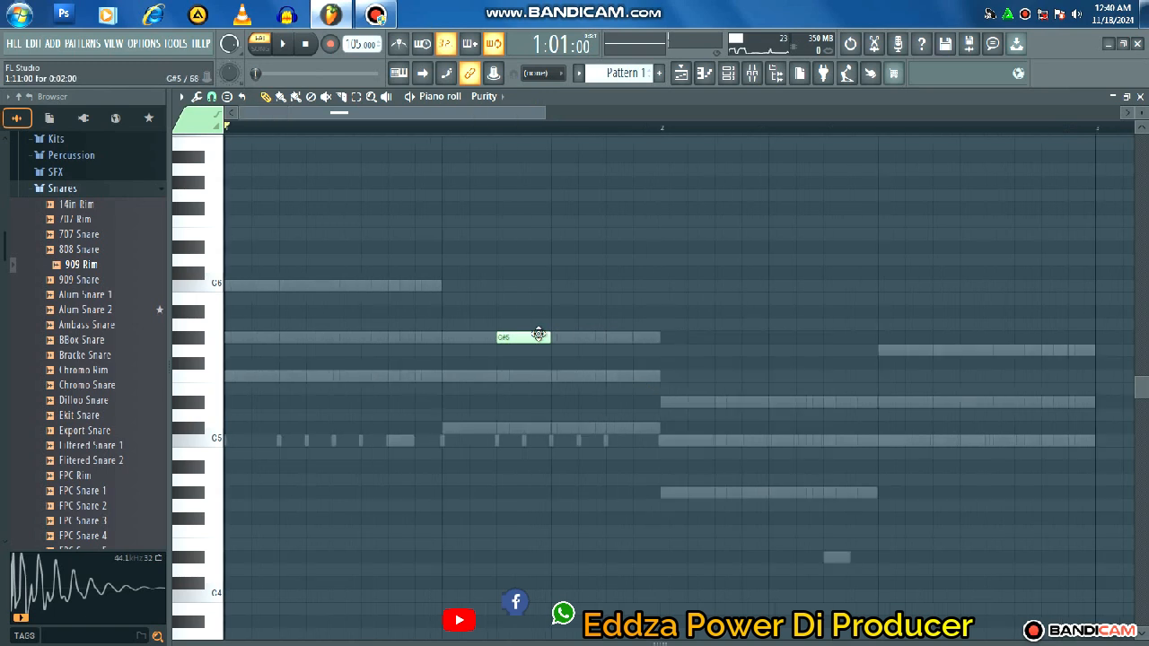
key(space)
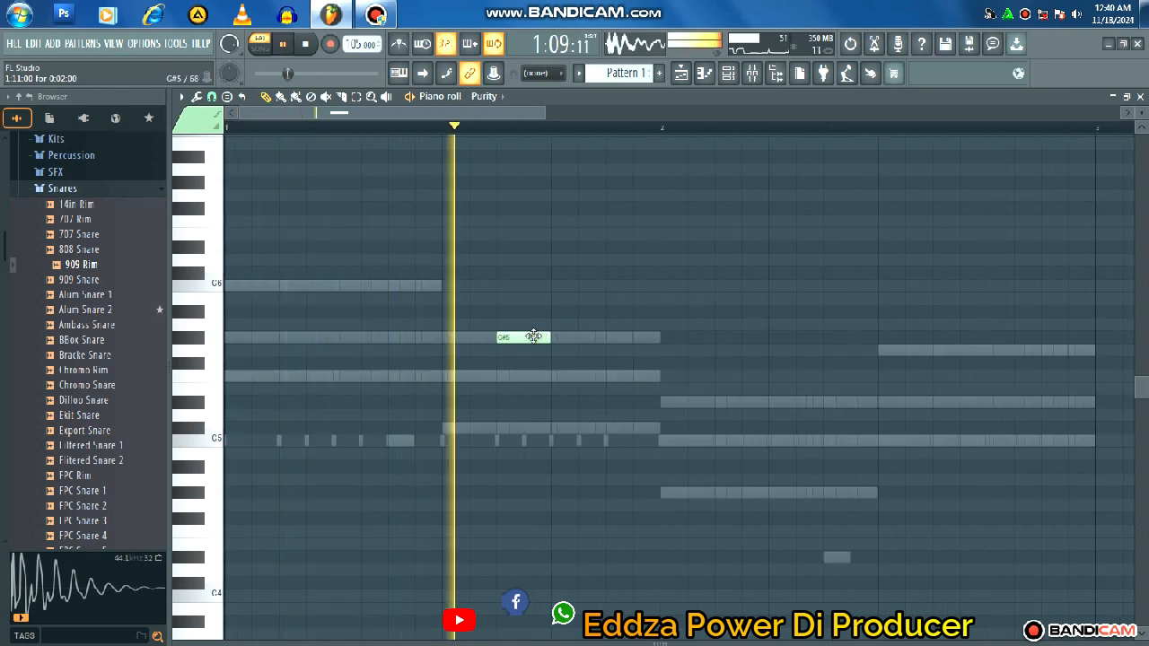
- Move the G#5 Purity note to step 12 of bar 1 and play the pattern
key(space)
drag(526, 337, 554, 339)
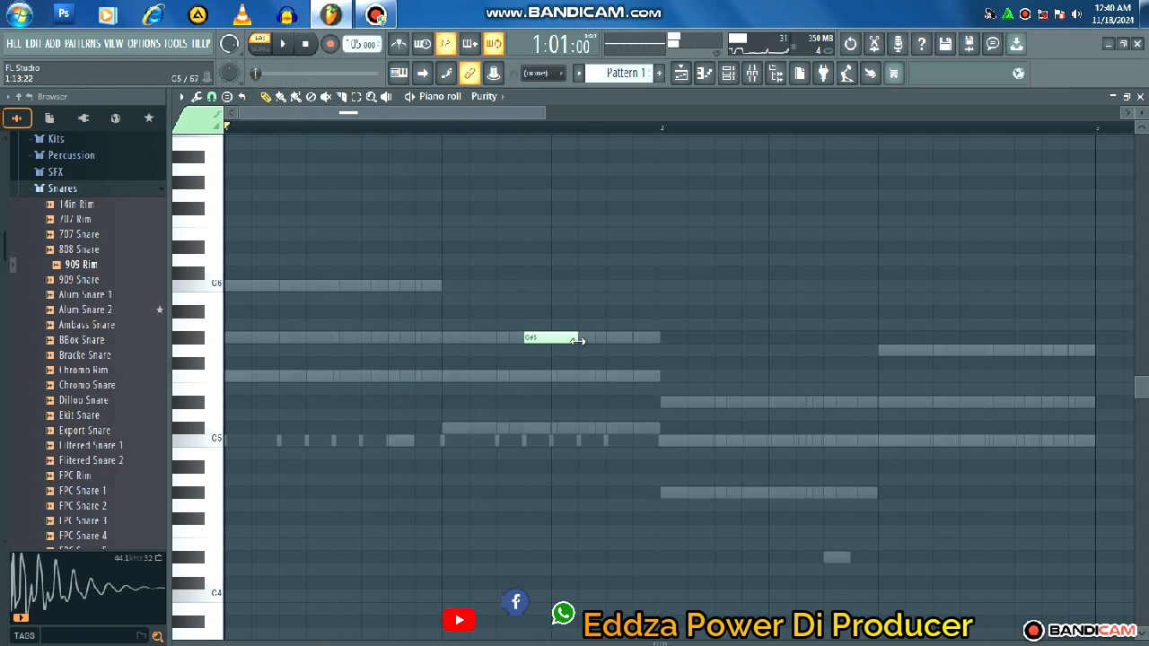
key(space)
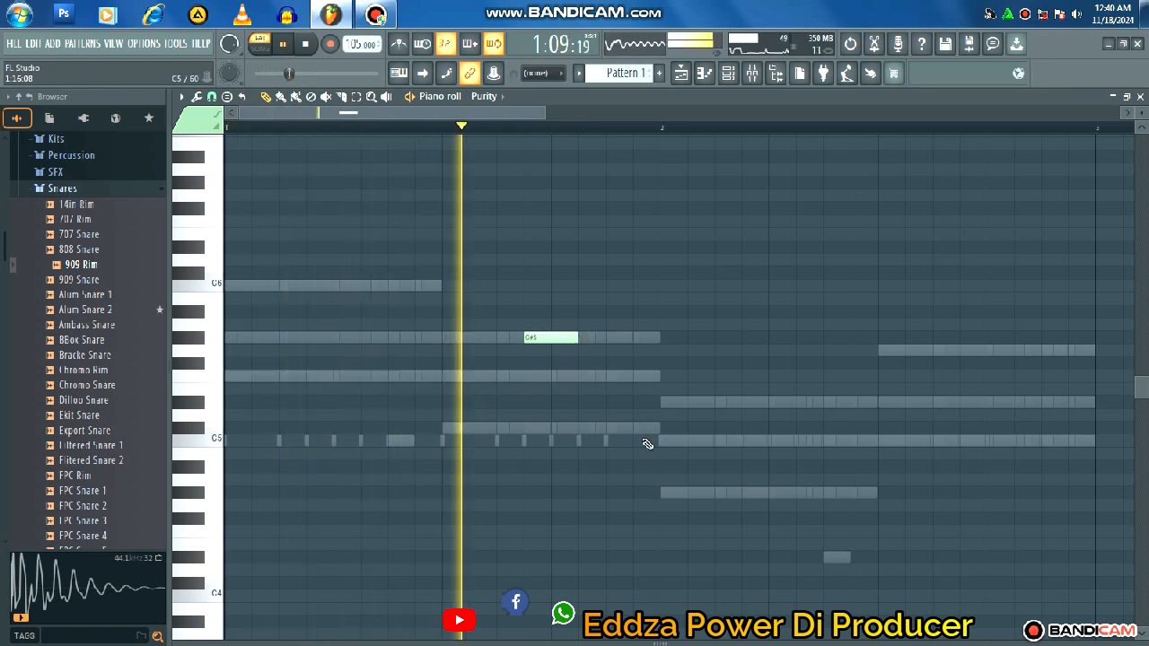
- Add a two-step D#5 Purity note on step 3 of bar 2 and play the pattern
key(space)
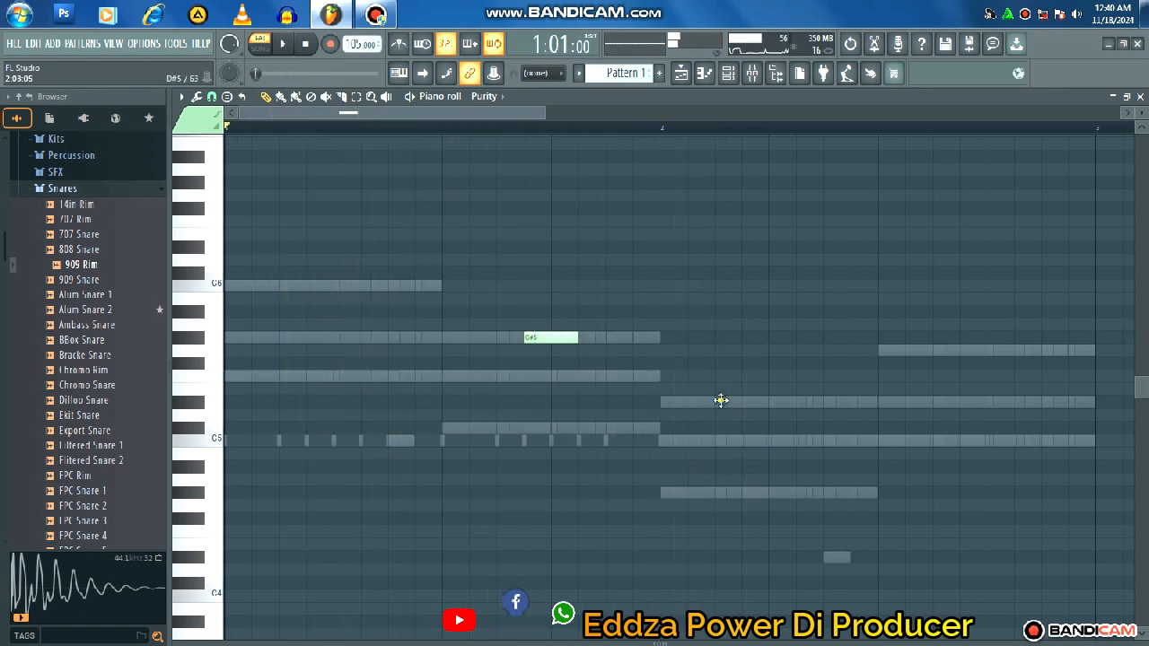
click(723, 401)
key(space)
scroll(732, 449, down, 1)
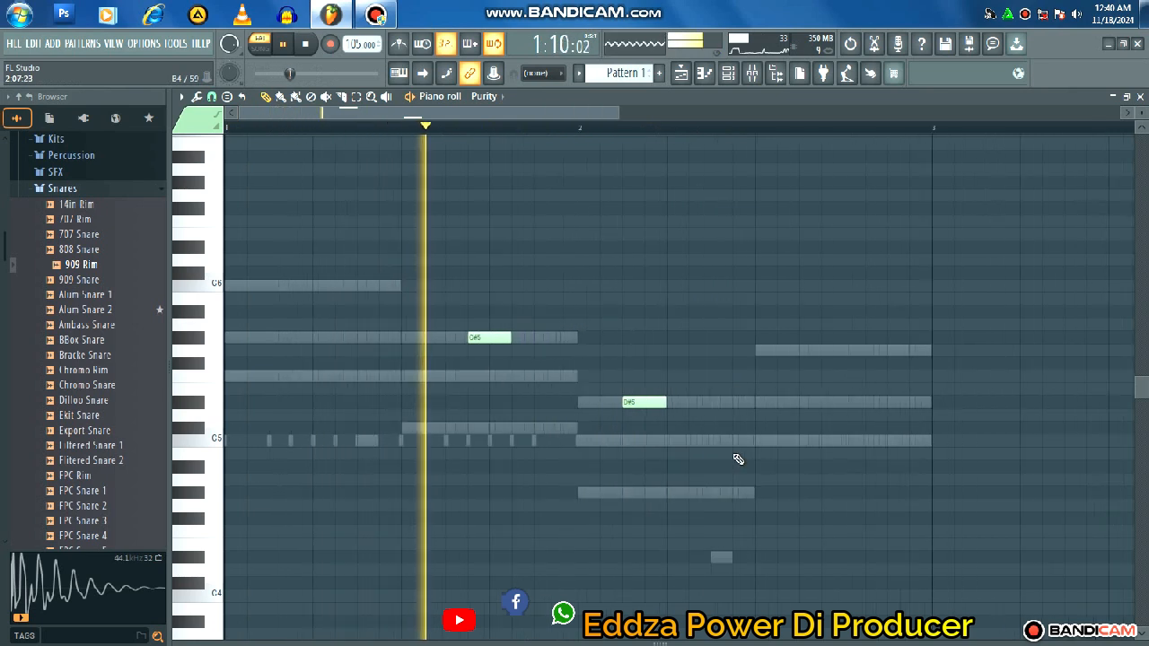
key(space)
- Move the D#5 Purity note to step 4 of bar 2 and play the pattern
click(628, 394)
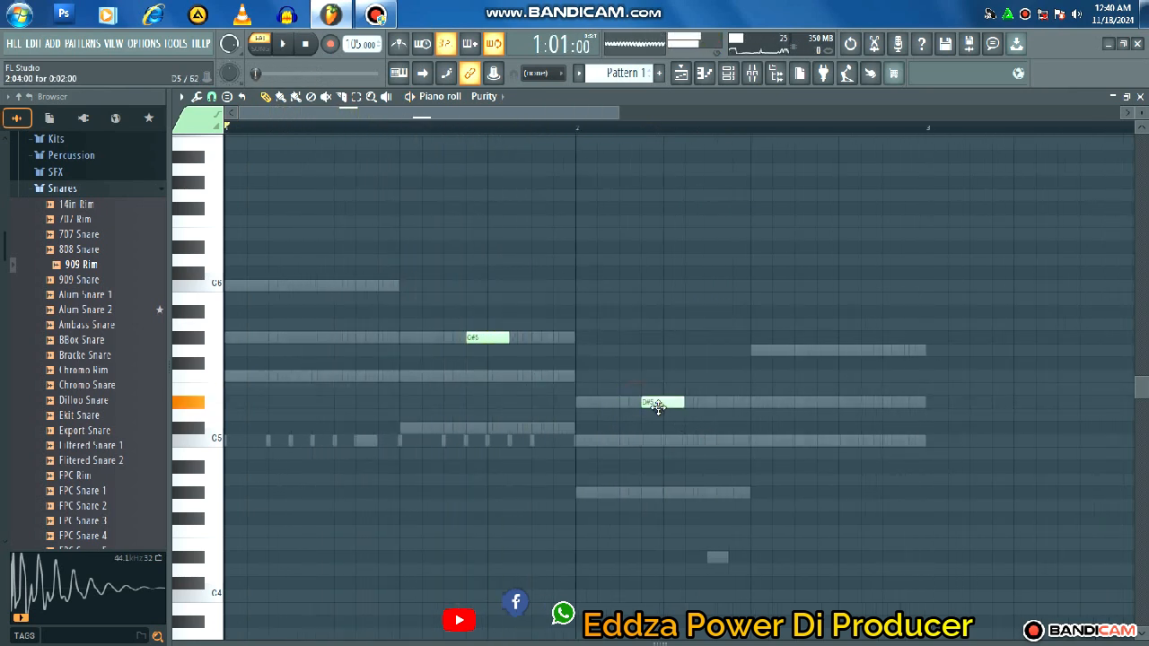
key(space)
scroll(907, 482, up, 2)
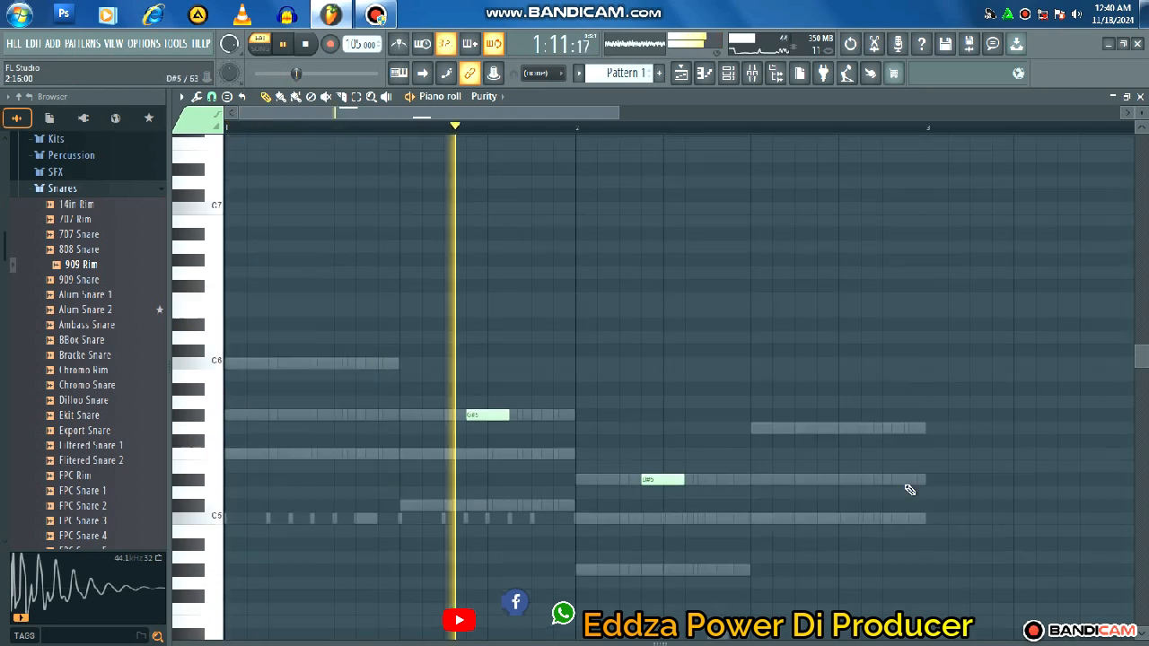
scroll(880, 489, down, 2)
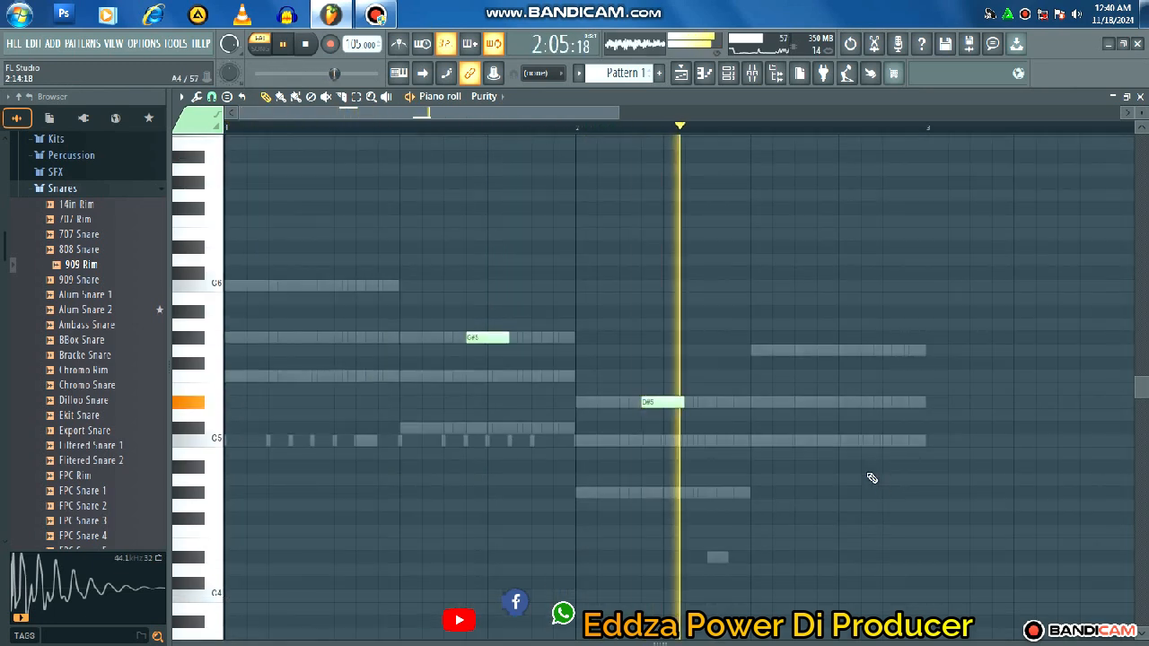
key(space)
- Add a two-step G5 Purity note on step 12 of bar 2 and play the pattern
click(810, 350)
key(space)
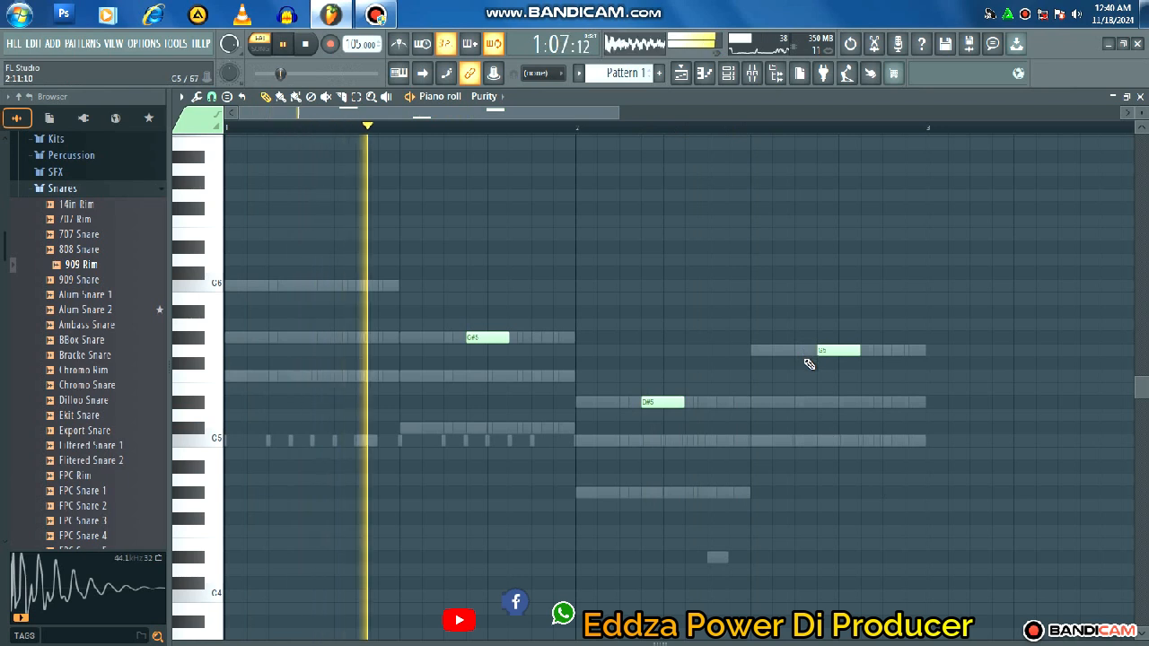
key(space)
- Add a two-step C6 Purity note, place it on step 4 of bar 1, and play the pattern
click(266, 285)
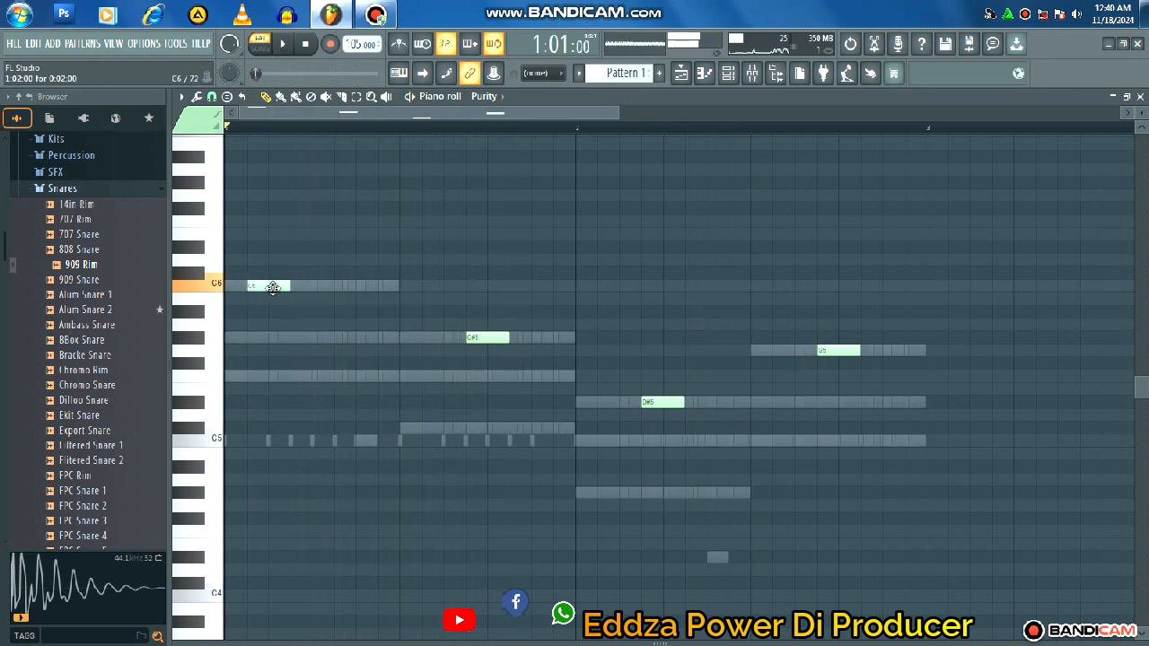
drag(271, 287, 297, 287)
key(space)
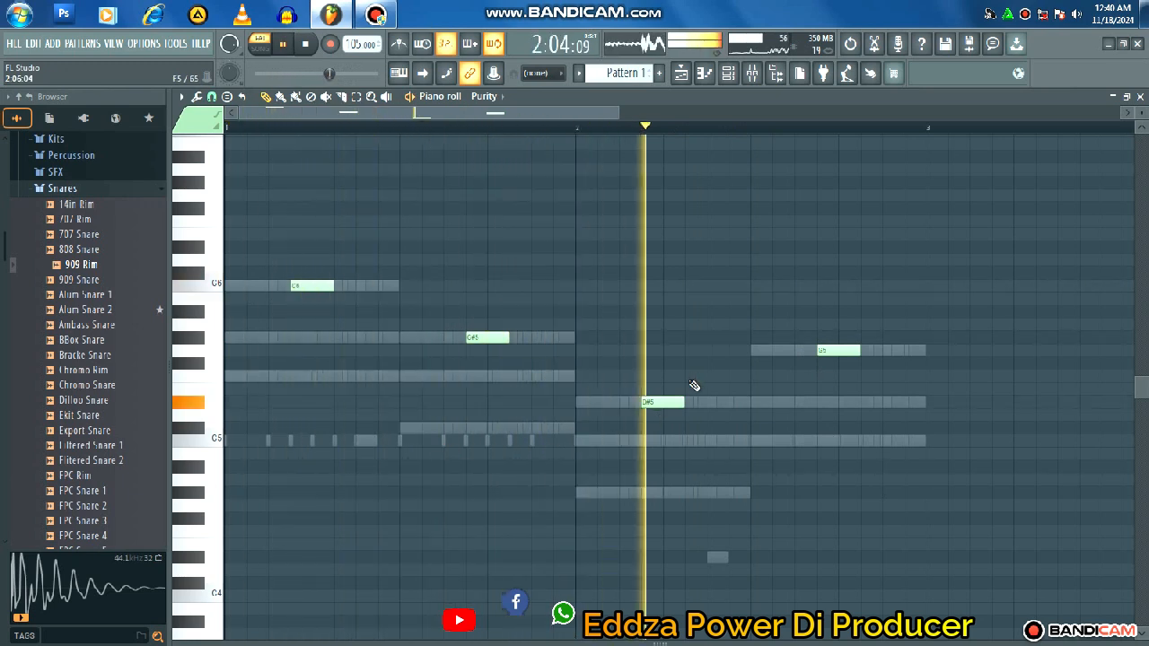
key(space)
- Show the channel rack, lower the Purity channel's volume slightly, and play the pattern
click(727, 74)
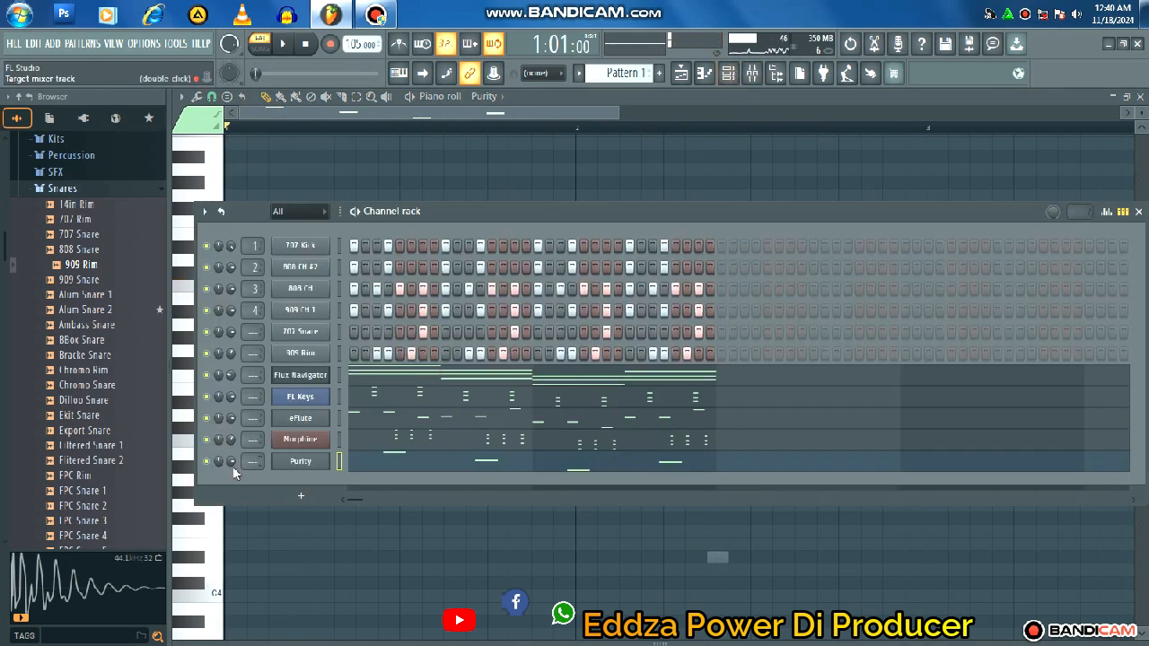
drag(231, 461, 230, 463)
key(space)
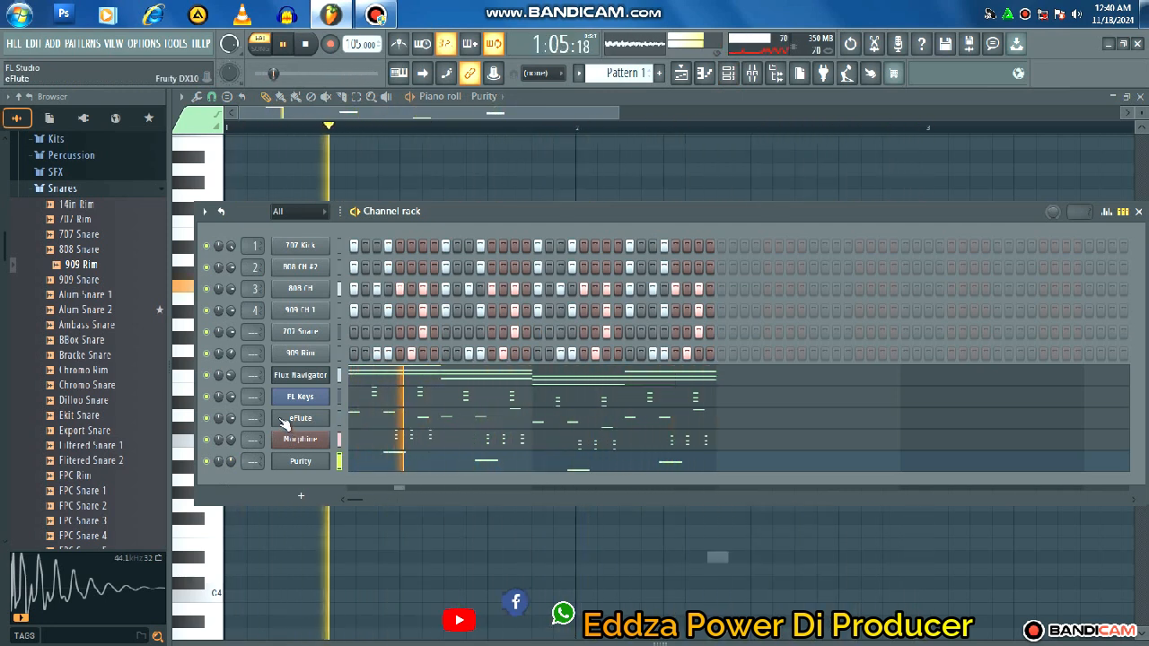
key(space)
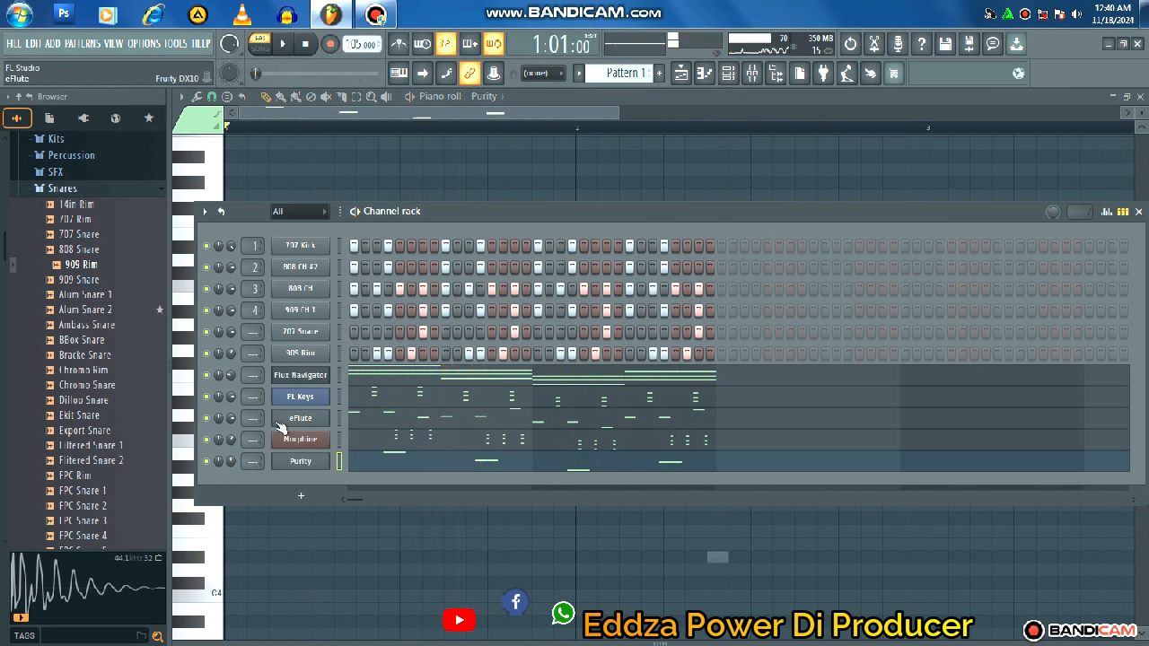
- Add a second Purity channel and load the v.Mod StringPad preset from the Strings category
click(306, 497)
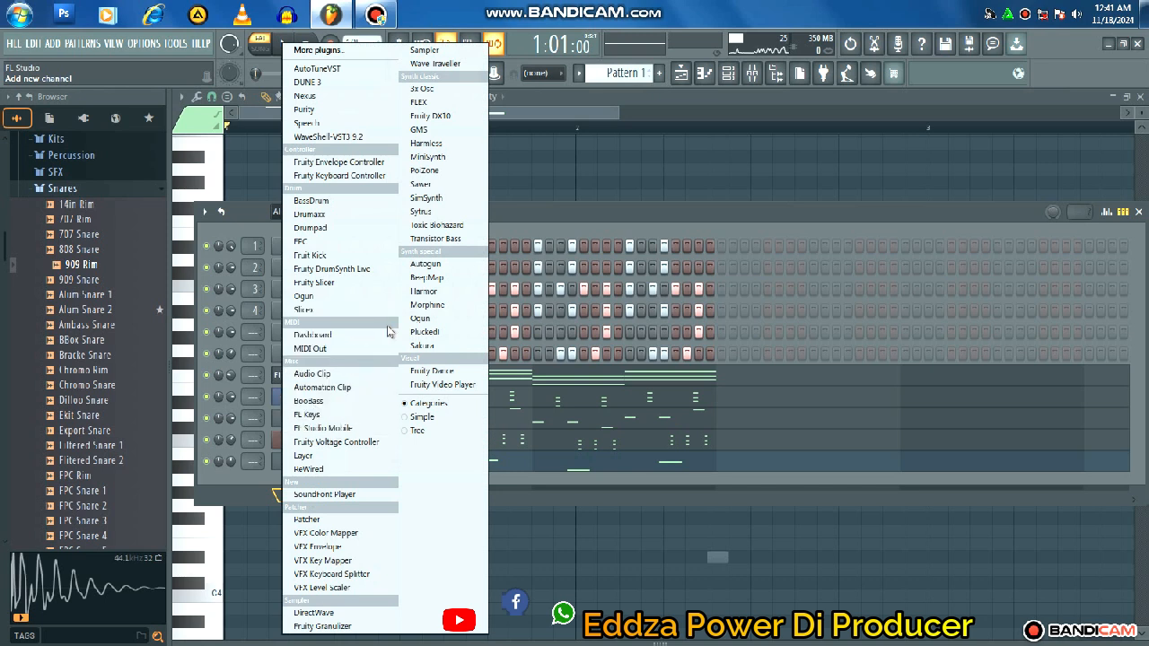
click(323, 109)
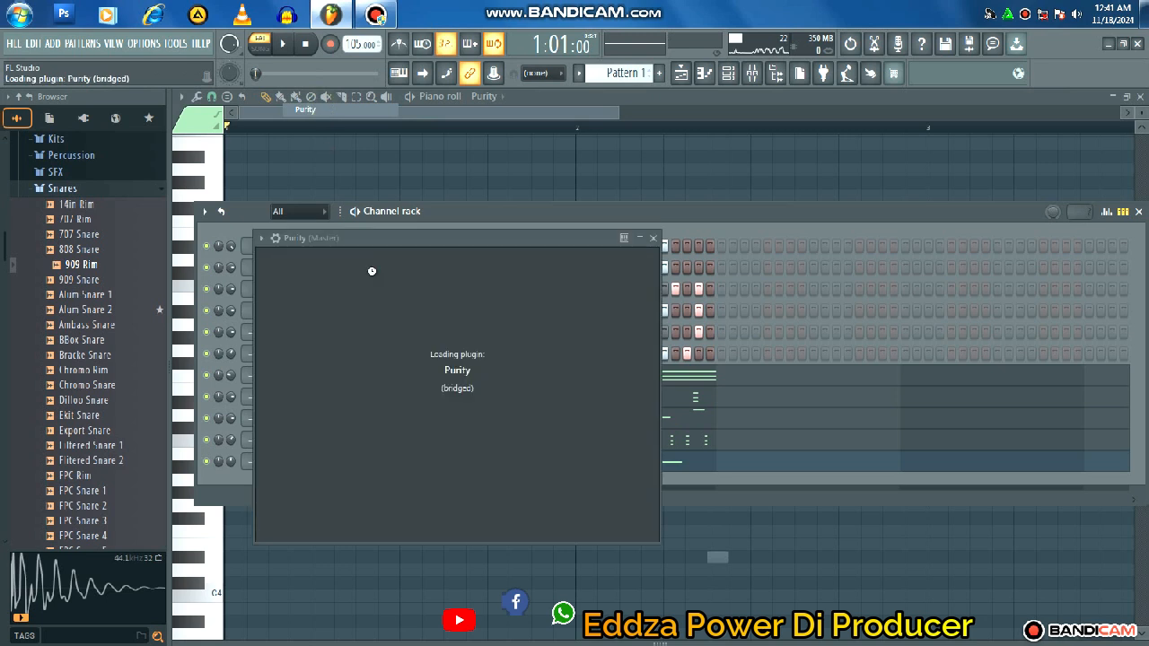
click(608, 607)
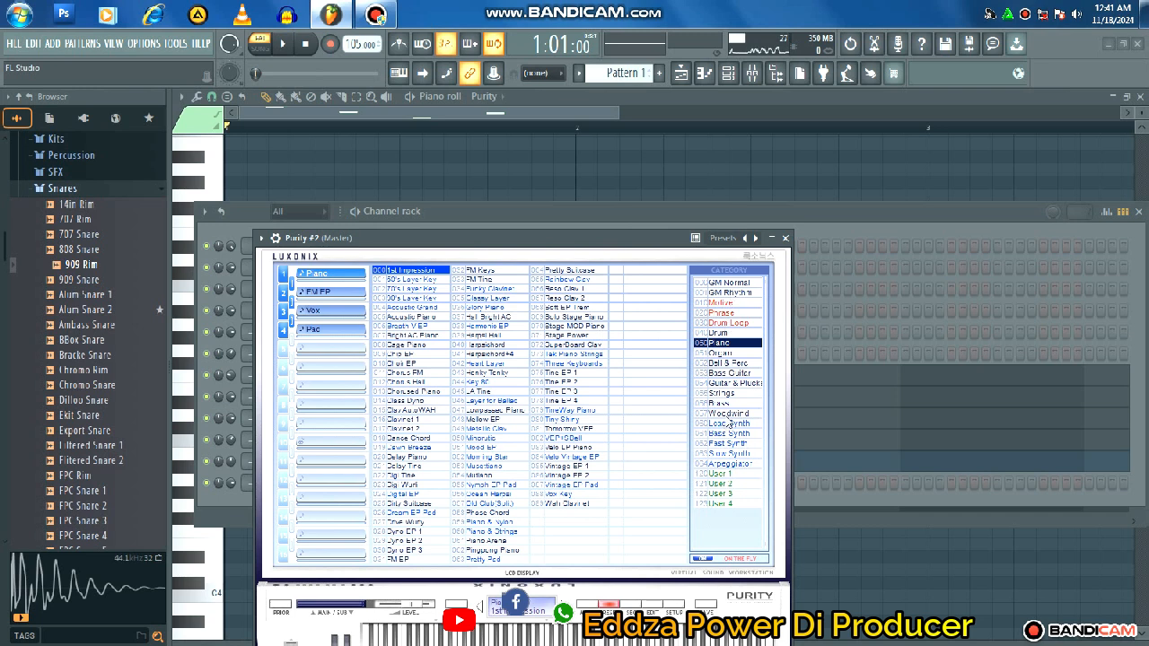
click(721, 403)
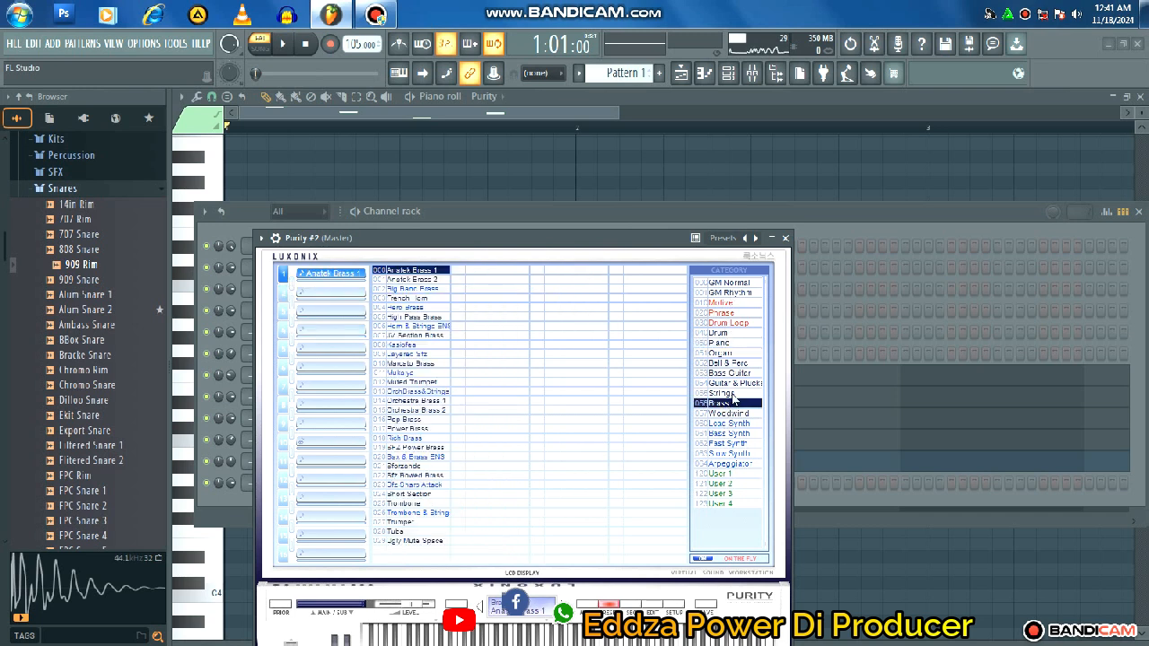
click(733, 394)
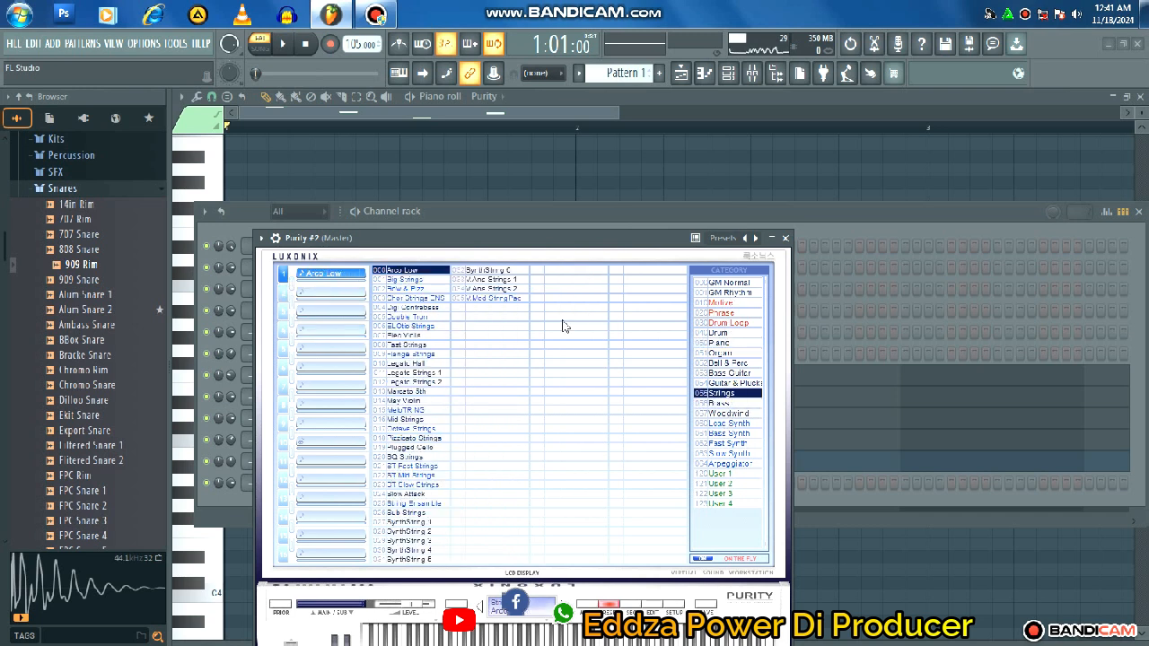
click(490, 299)
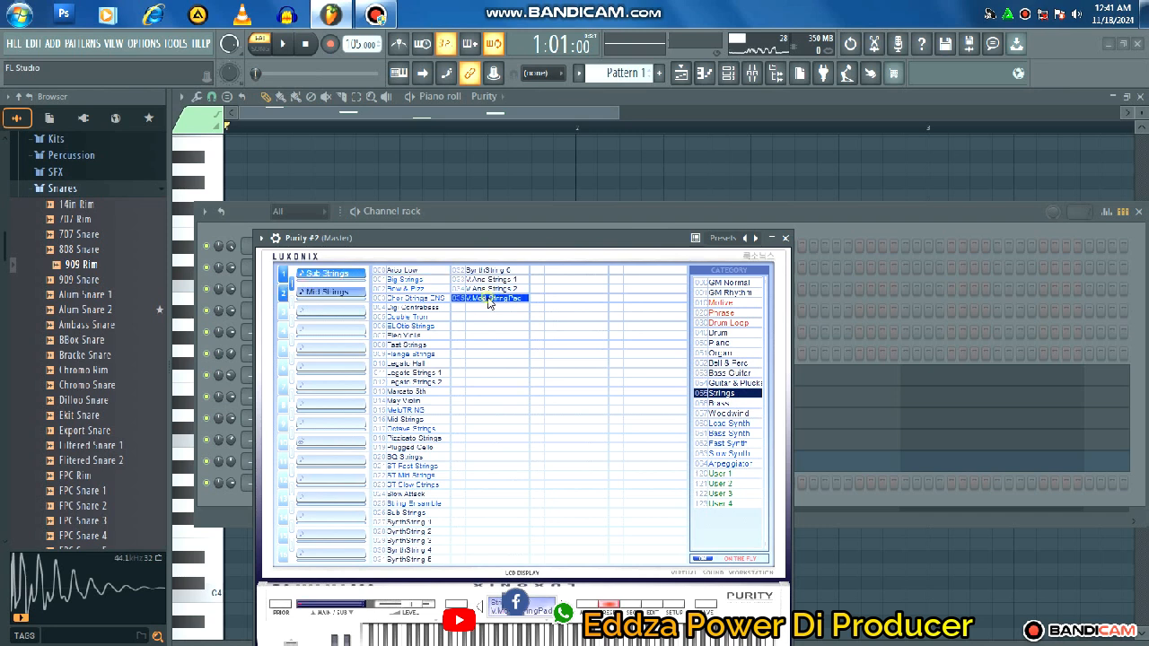
- Draw consecutive half-bar F5, C#5, G#4 and C5 notes across both bars in Purity #2's piano roll
click(261, 238)
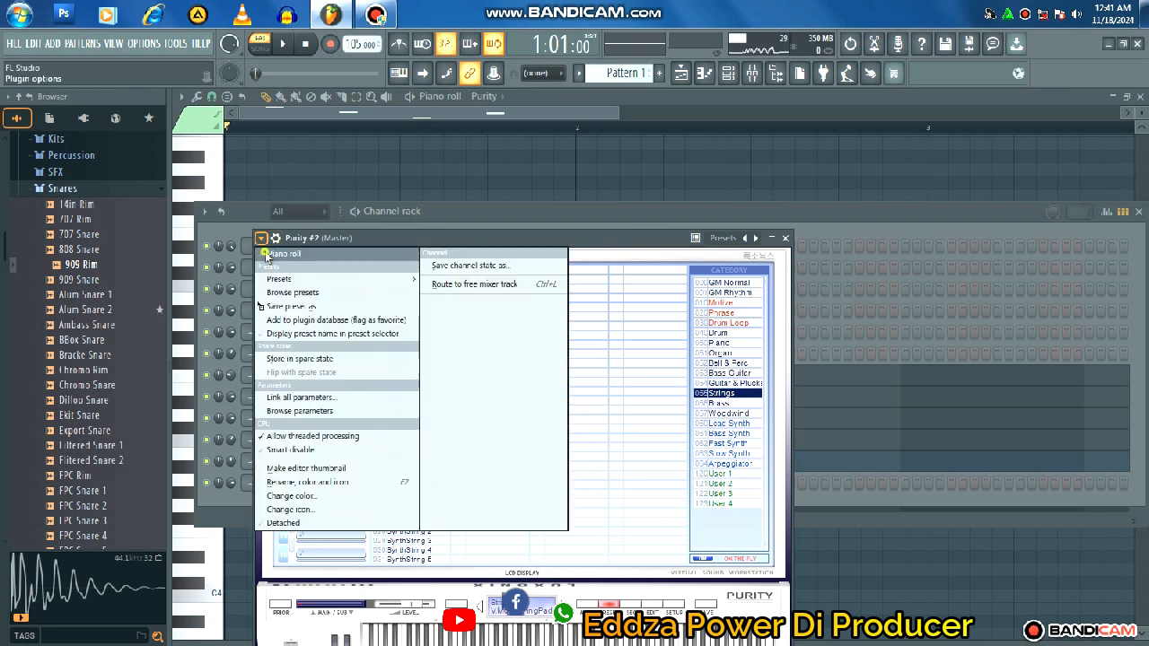
click(270, 255)
click(230, 372)
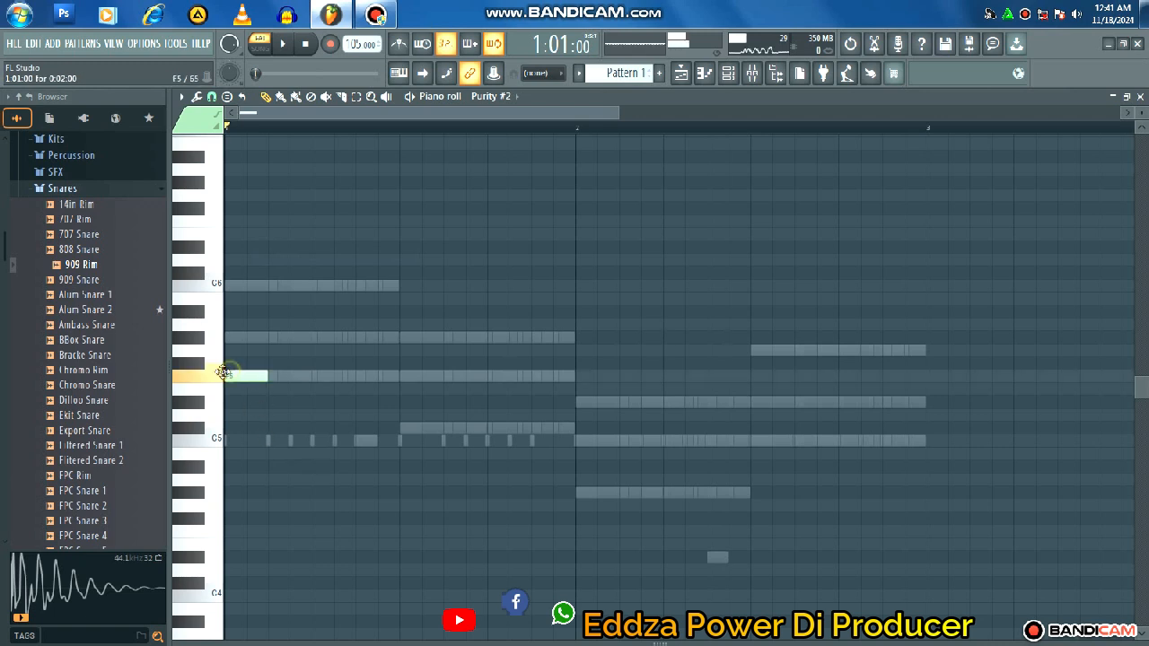
drag(365, 386, 397, 387)
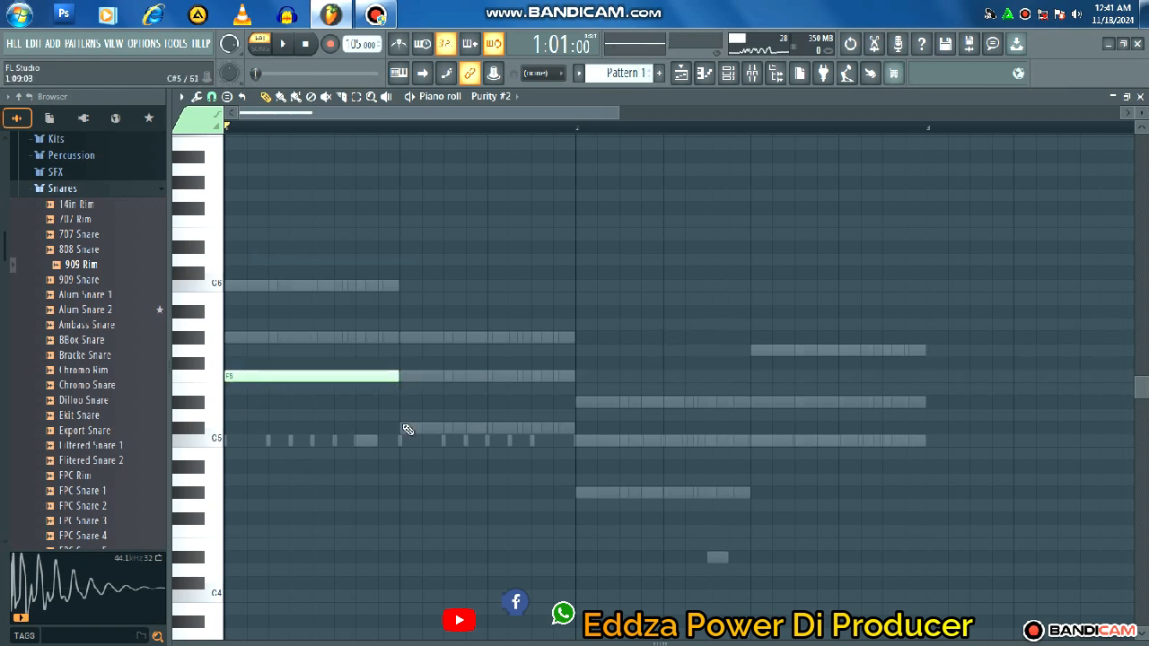
click(404, 429)
click(575, 492)
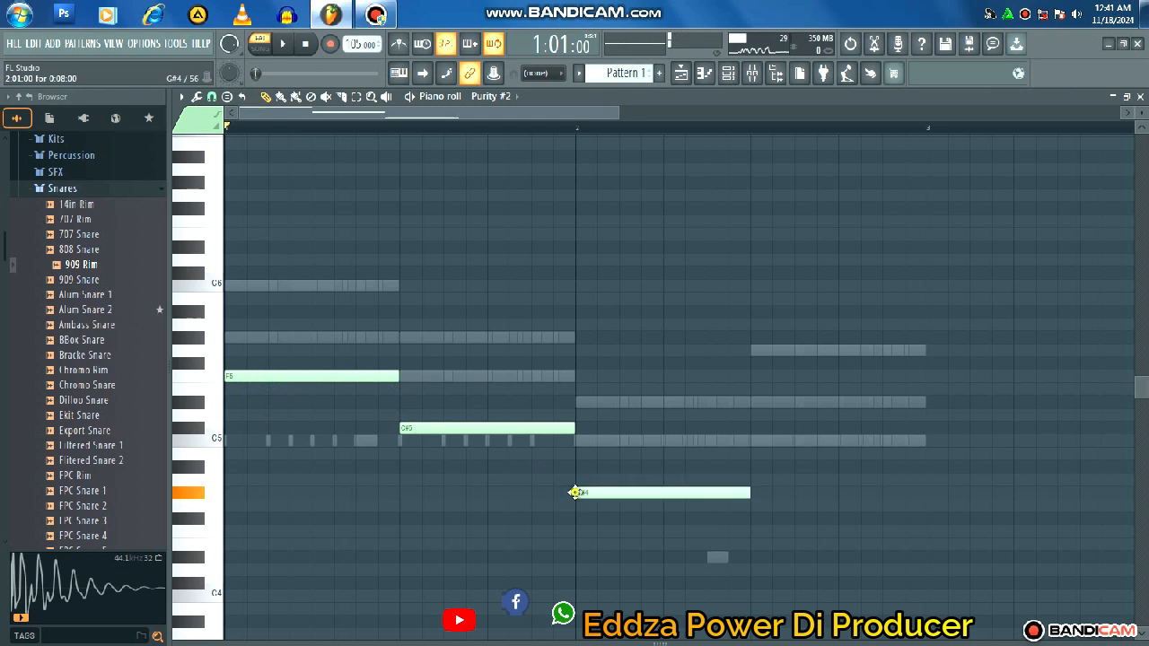
click(753, 441)
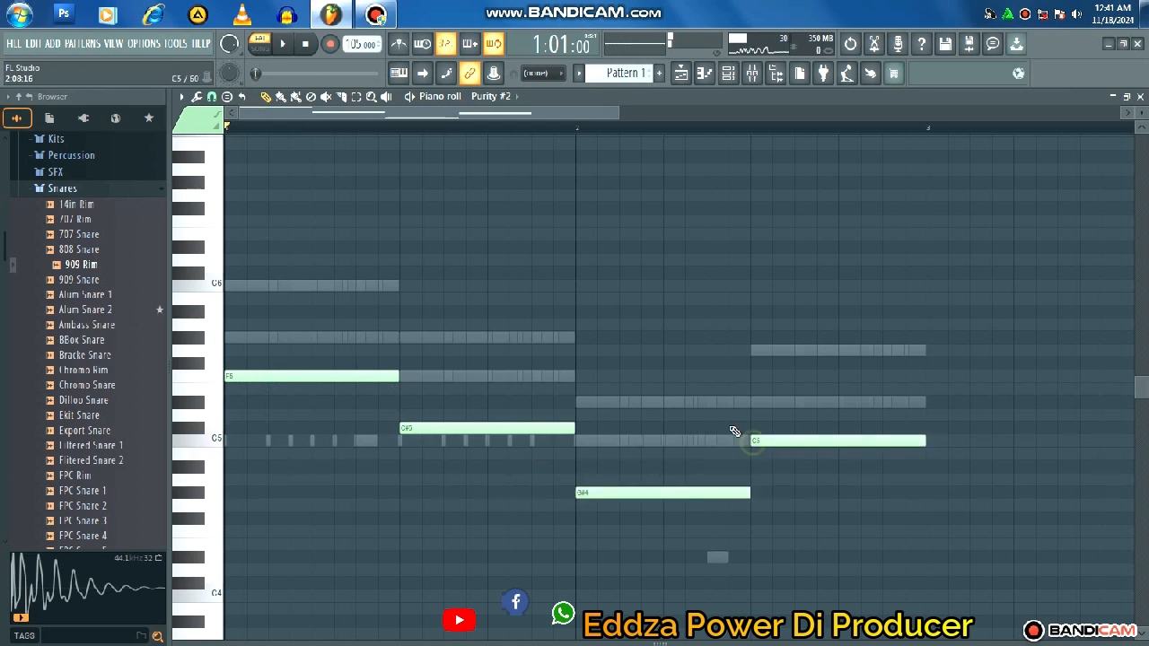
- Select all four Purity #2 notes, transpose them down one octave, and play the pattern
drag(925, 252, 355, 549)
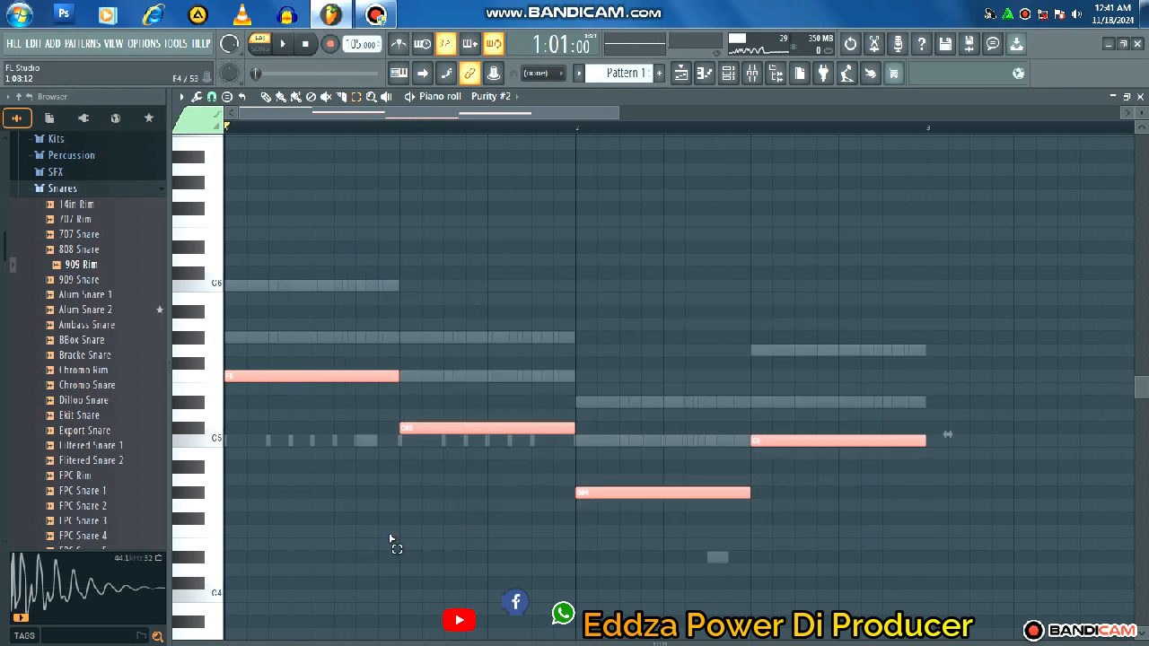
key(ctrl+Down)
scroll(450, 511, down, 3)
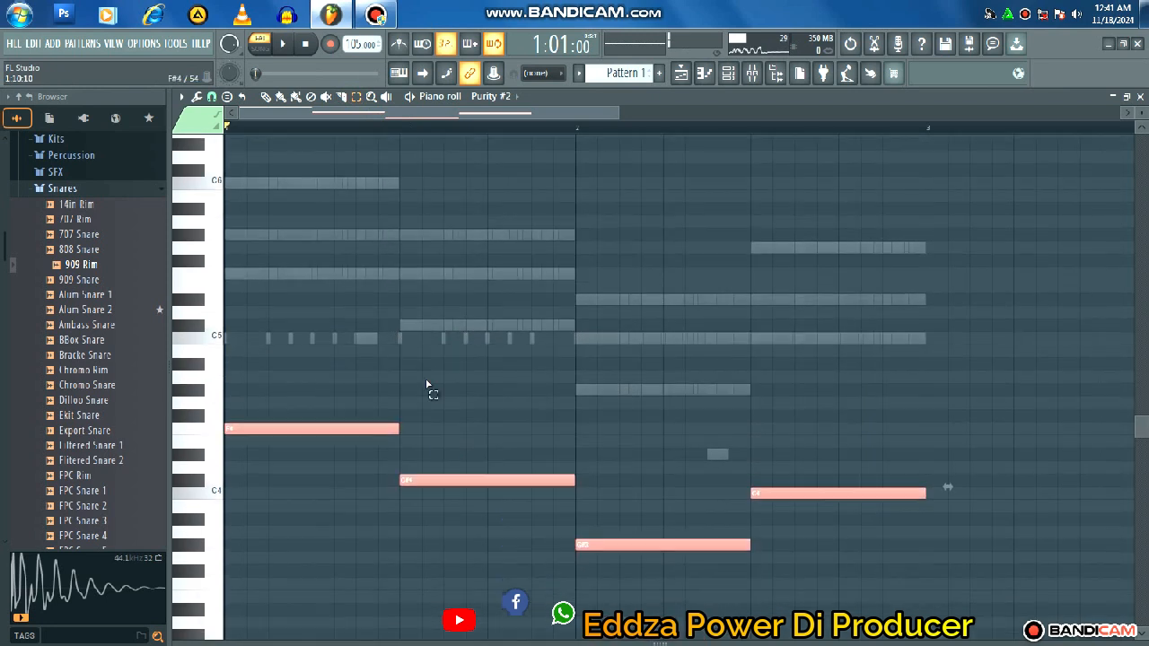
key(space)
- Show the channel rack, adjust the Purity #2 channel's volume, and play the pattern
click(730, 76)
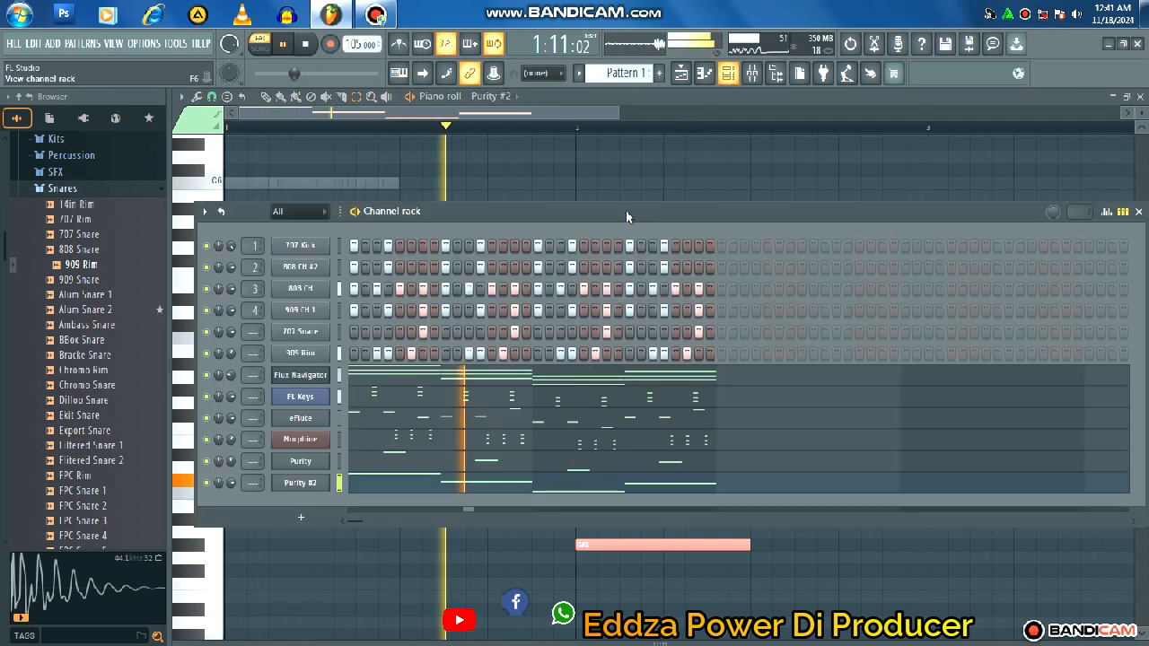
key(space)
click(226, 484)
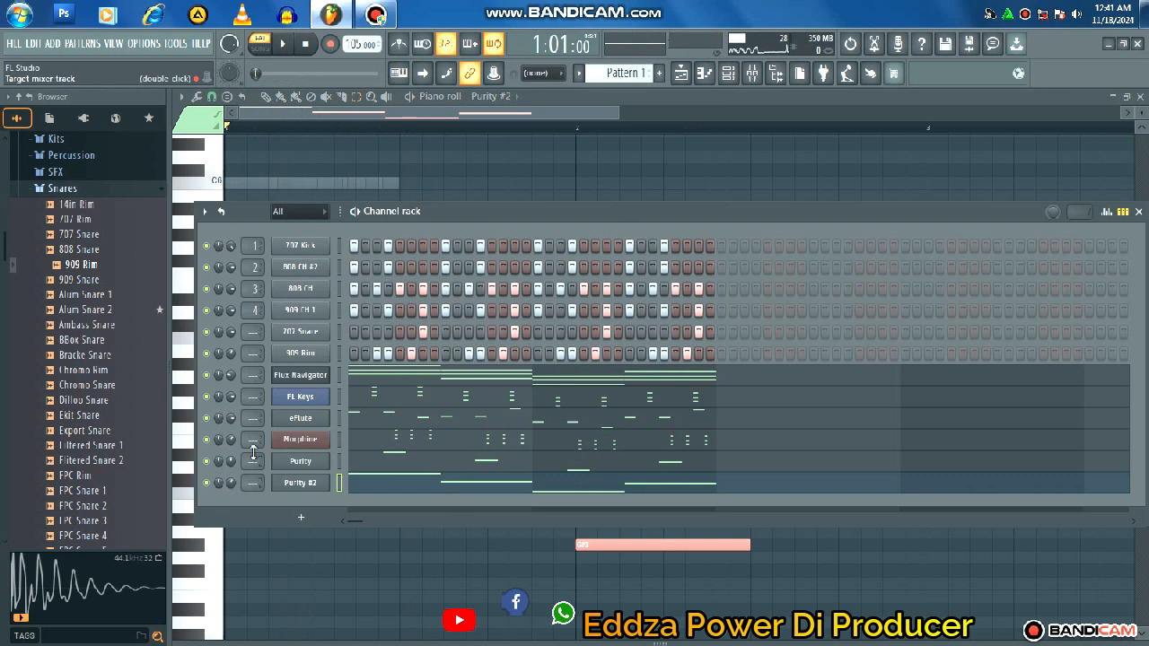
key(space)
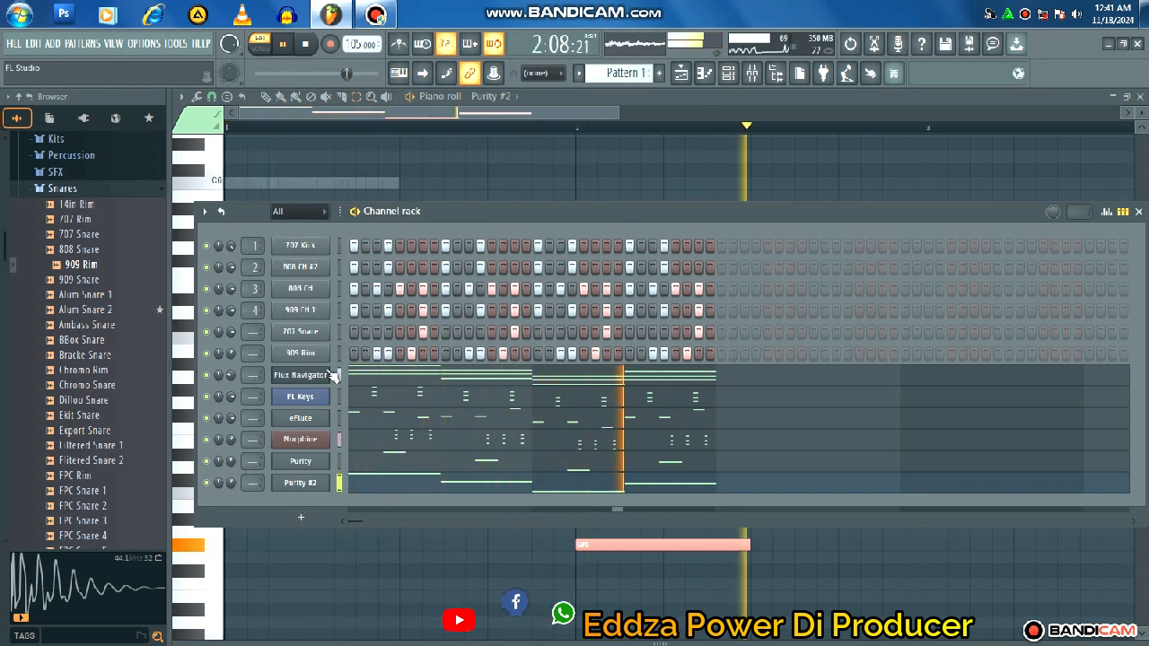
- Restart playback of the pattern a few times to check the mix with the string pad
key(space)
key(space)
key(space)
key(space)
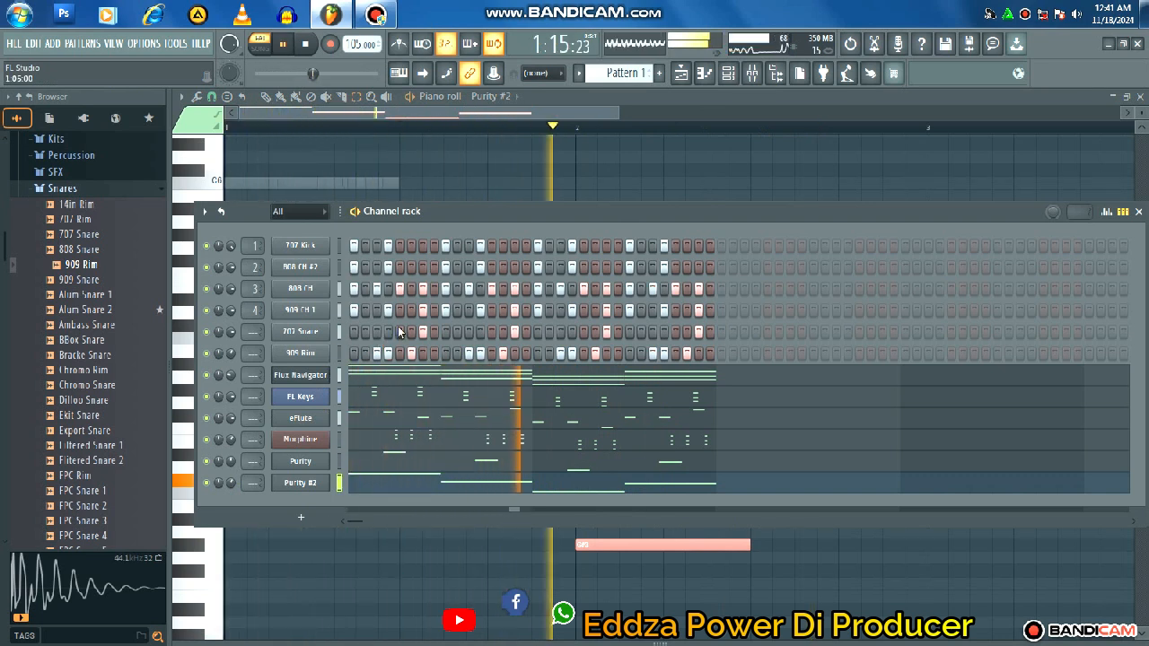
key(space)
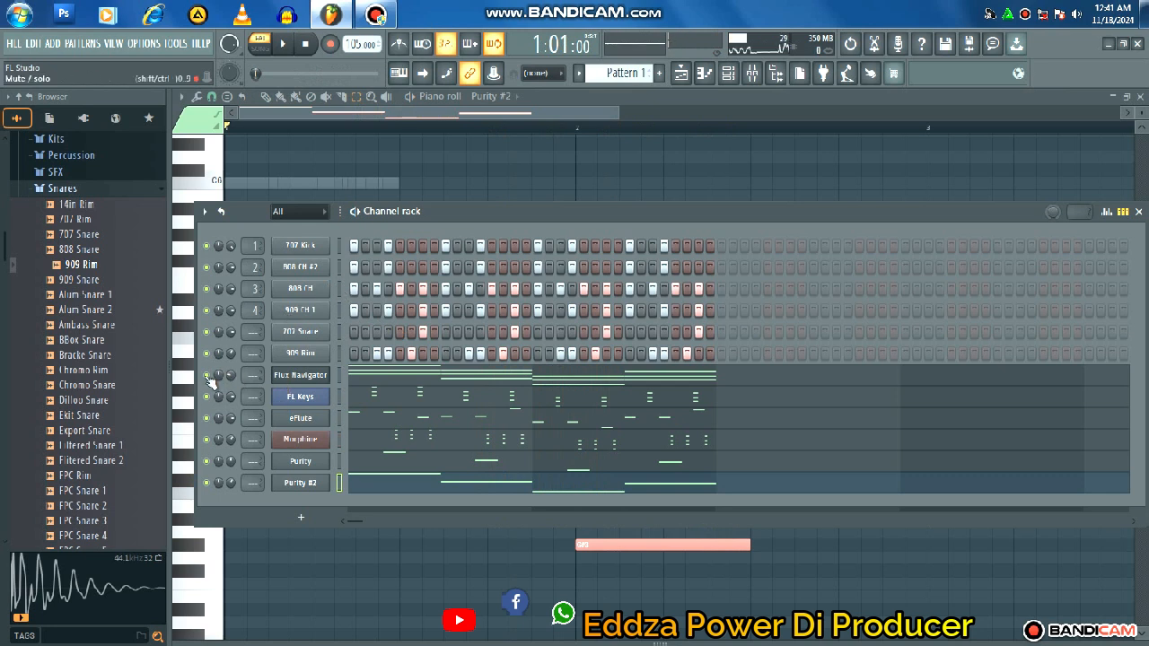
- Mute the Flux Navigator channel and play the pattern without it
key(space)
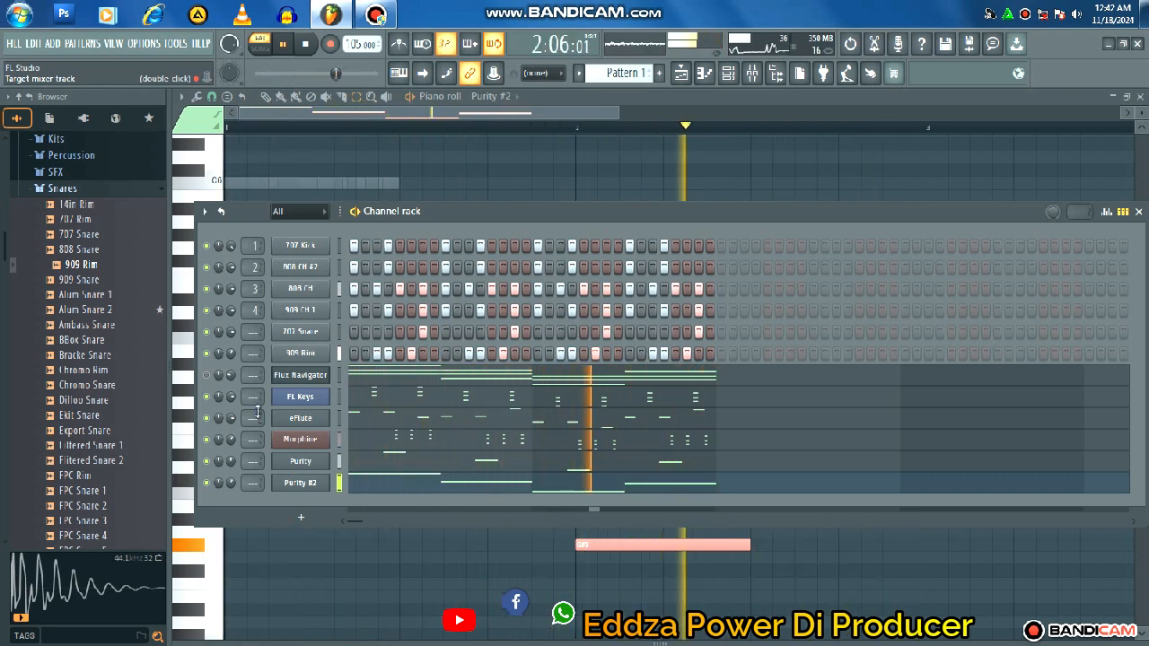
key(space)
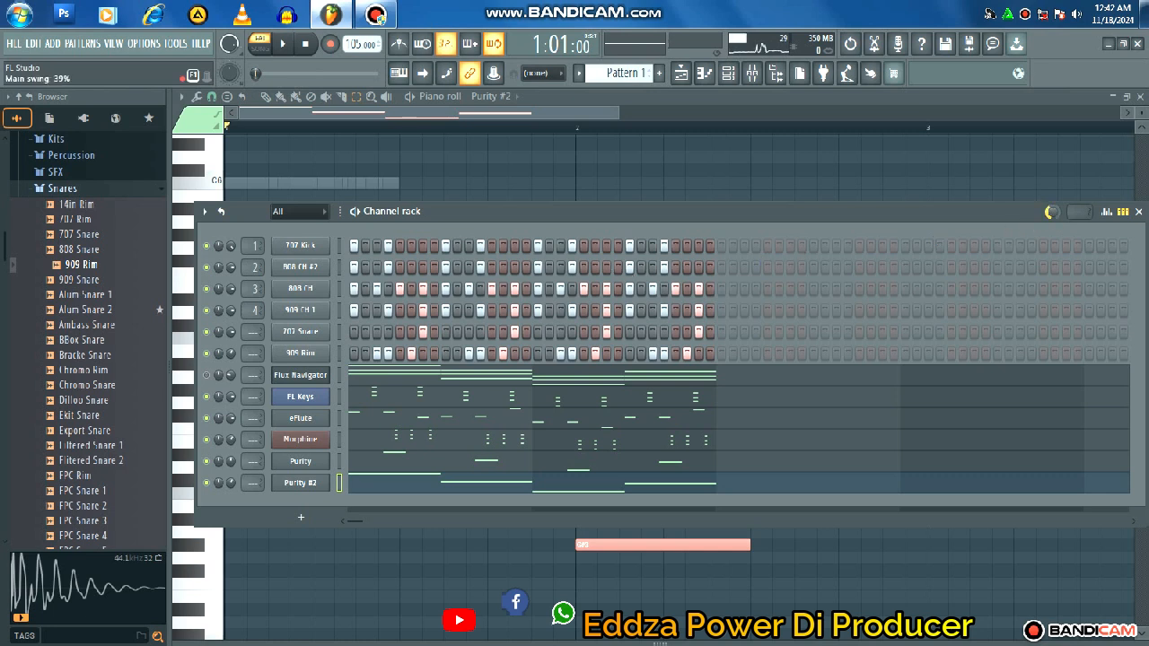
- Audition the pattern with the main swing at 44% and 96%, and set it to 7%
key(space)
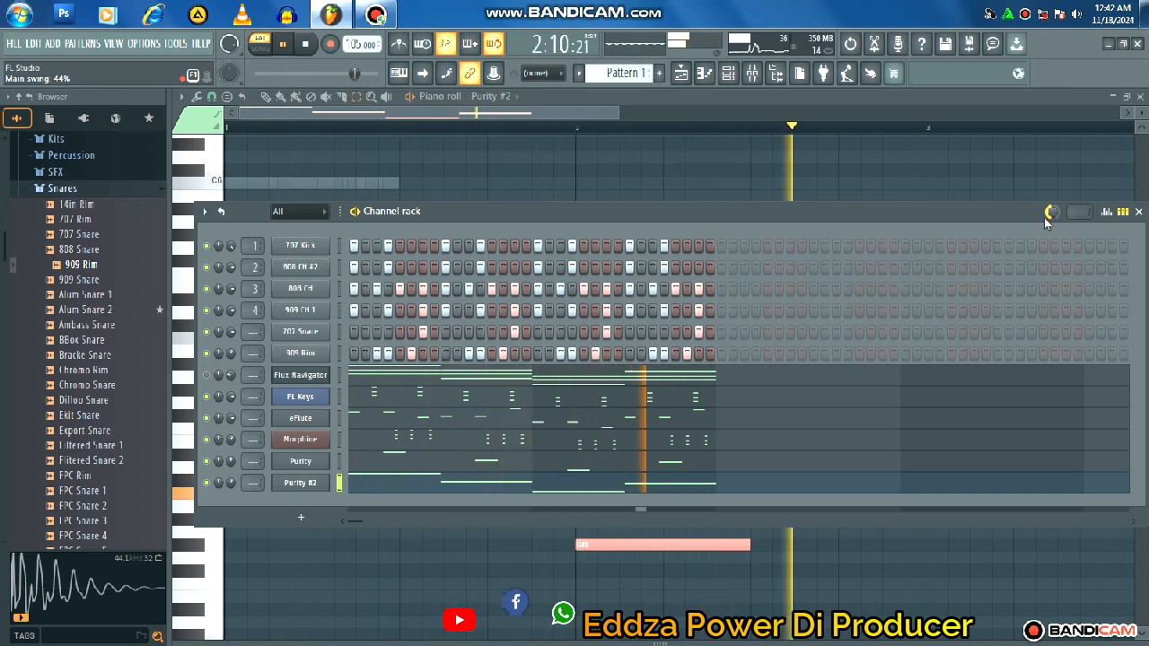
key(space)
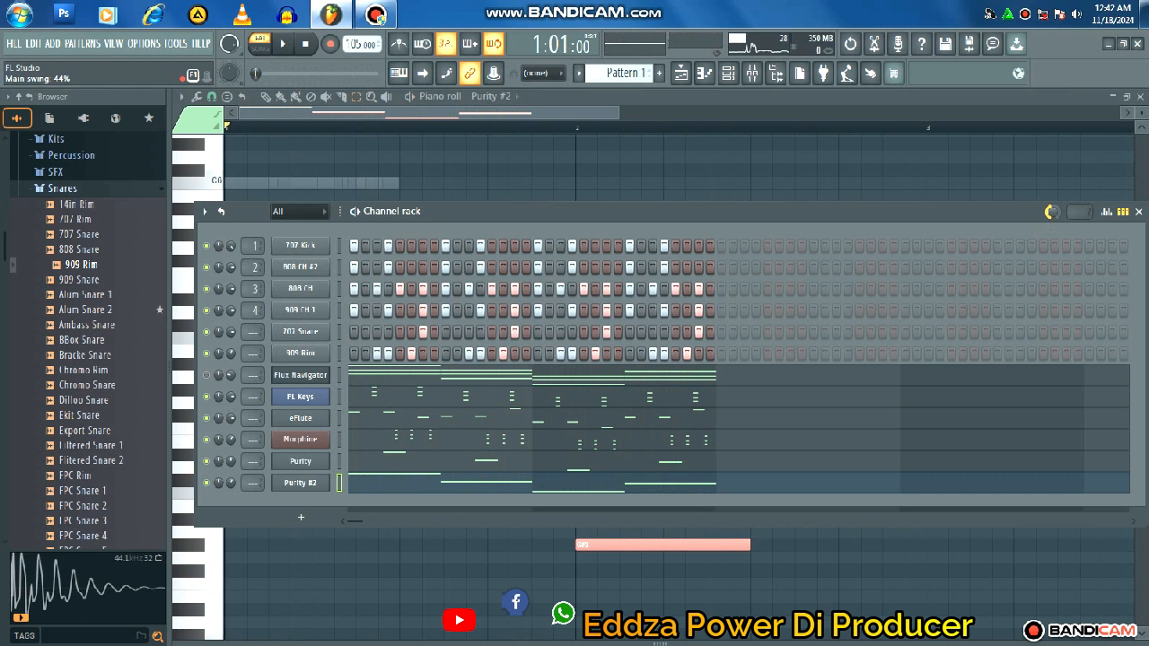
key(space)
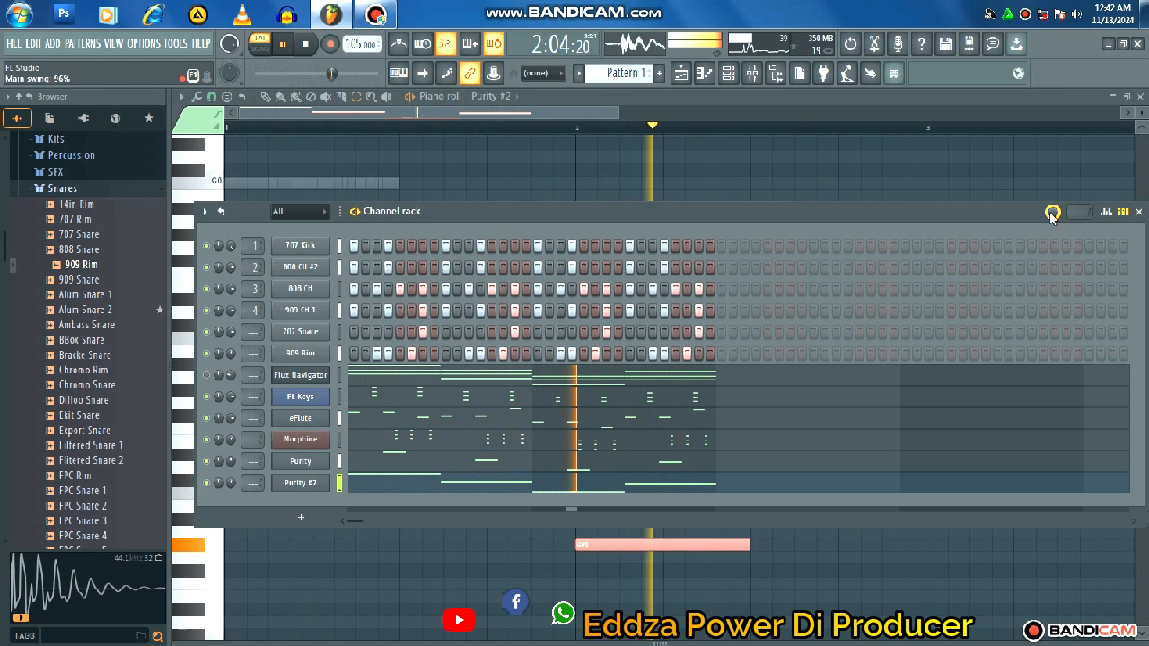
key(space)
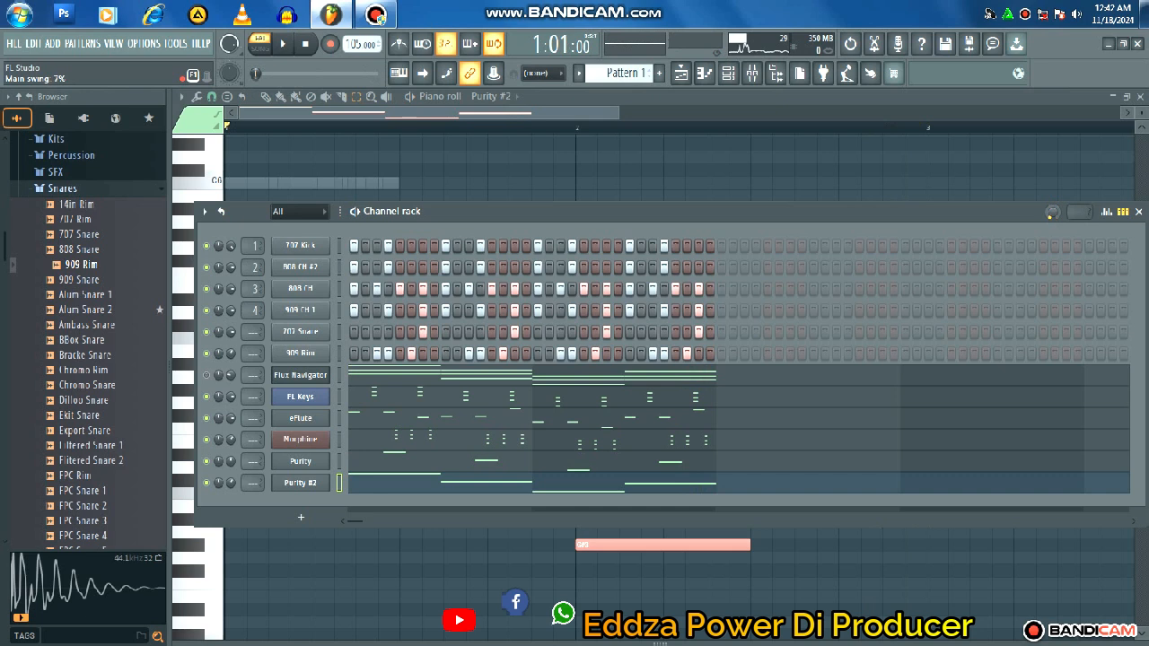
- Play the pattern once, add an FPC drum channel and open its piano roll
key(space)
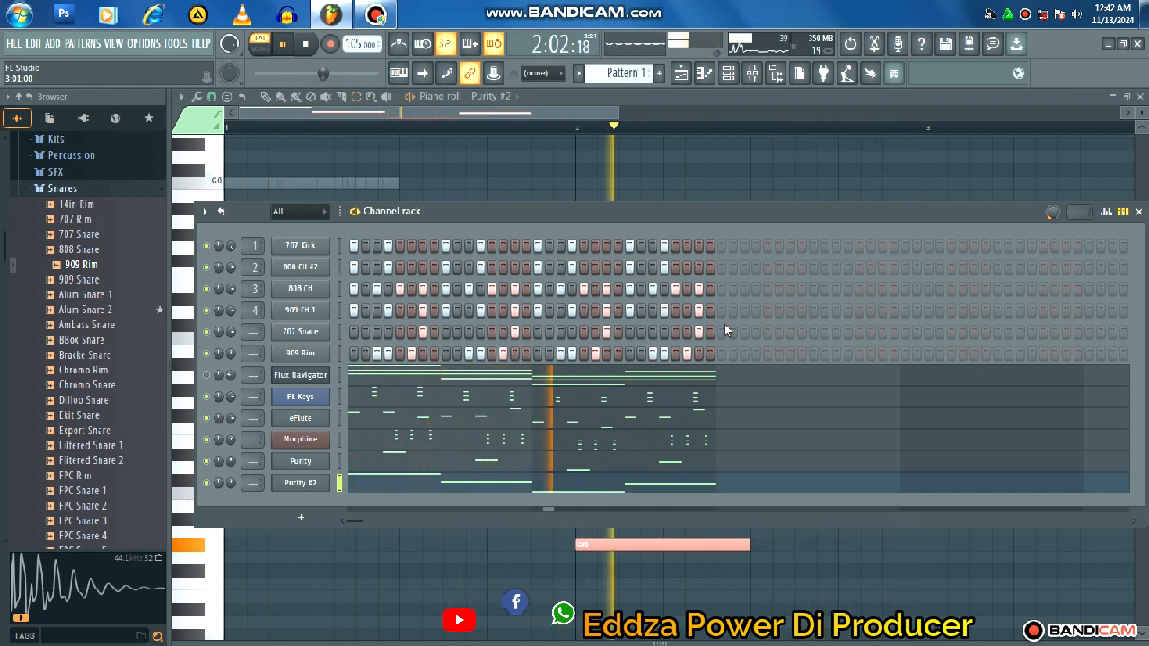
key(space)
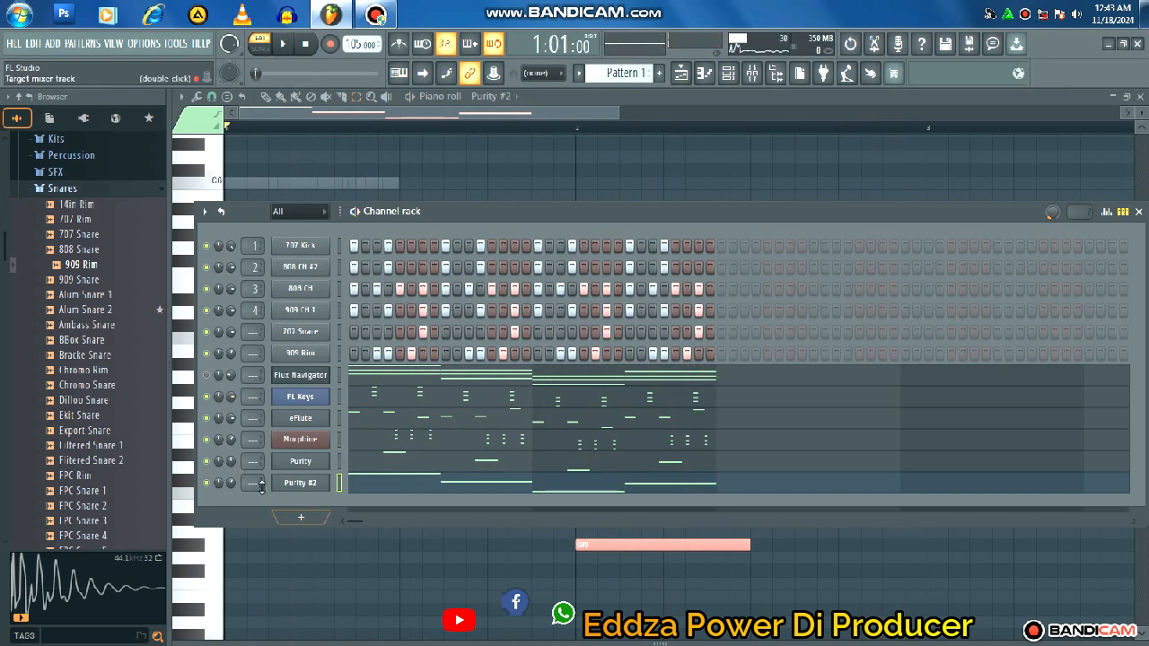
click(302, 519)
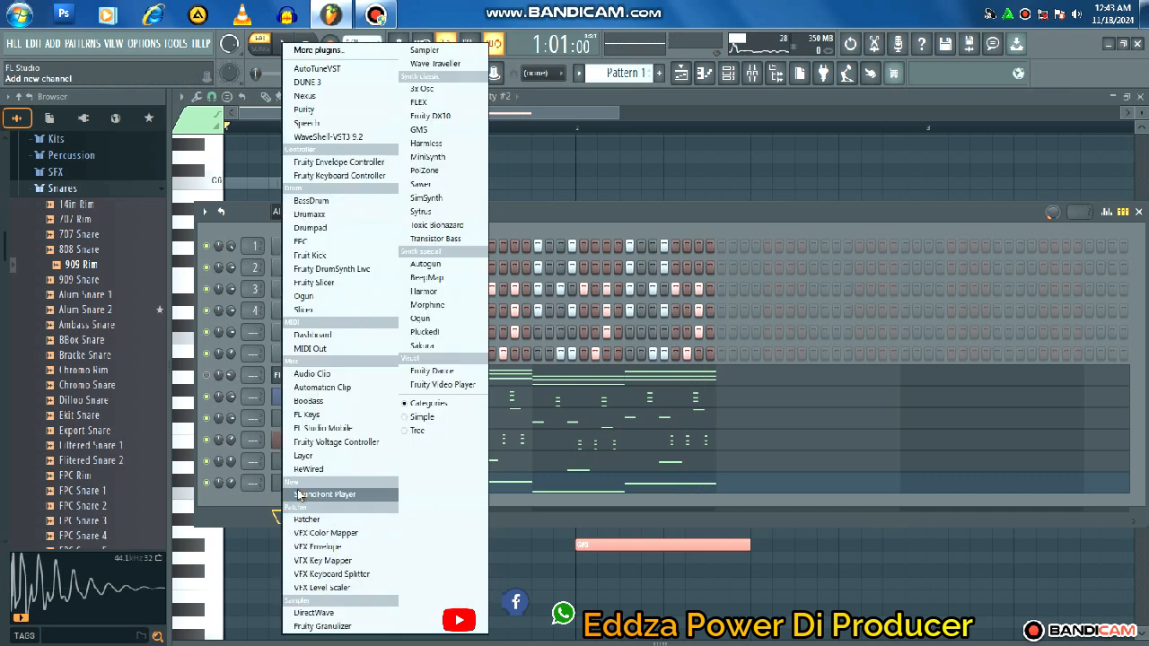
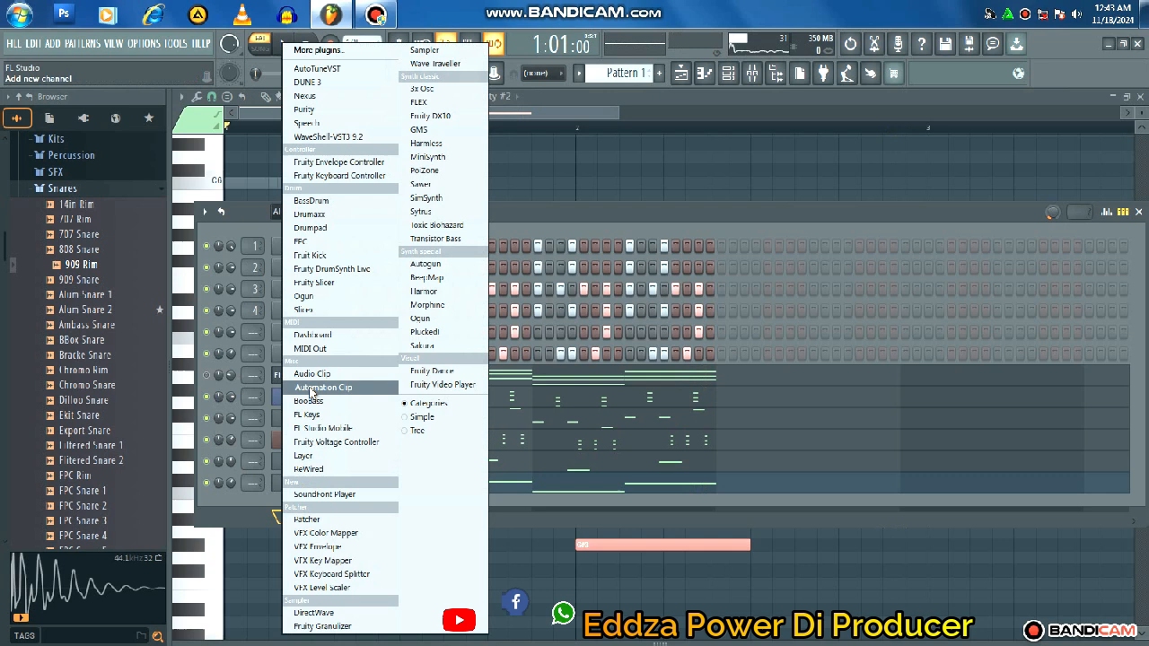
click(303, 243)
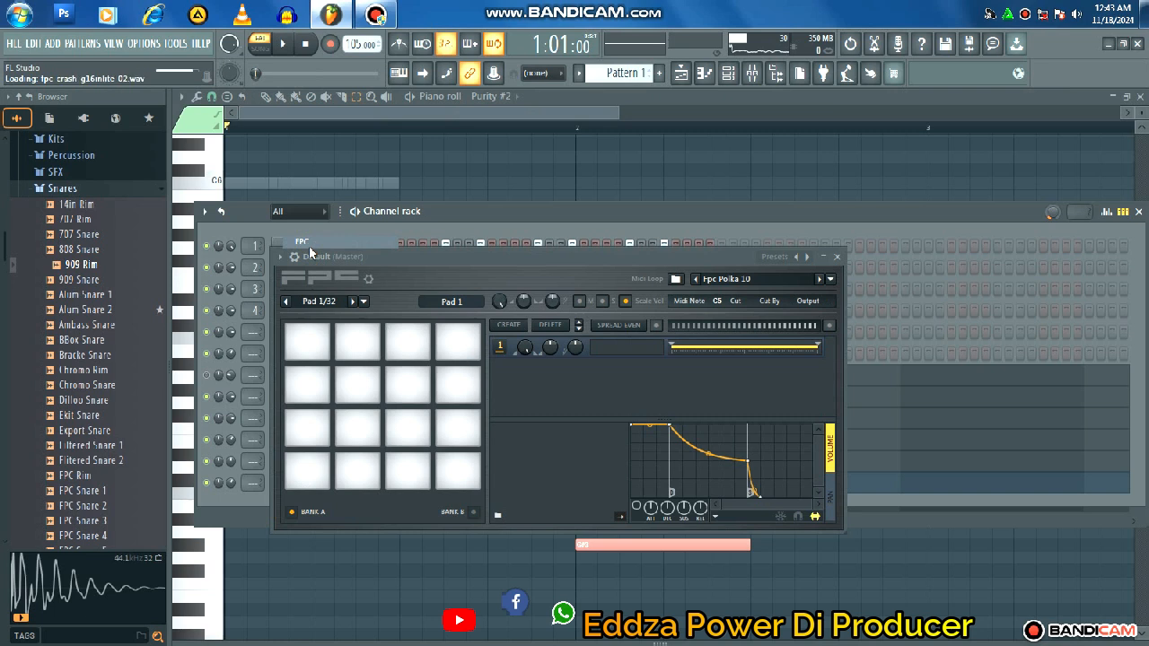
click(280, 258)
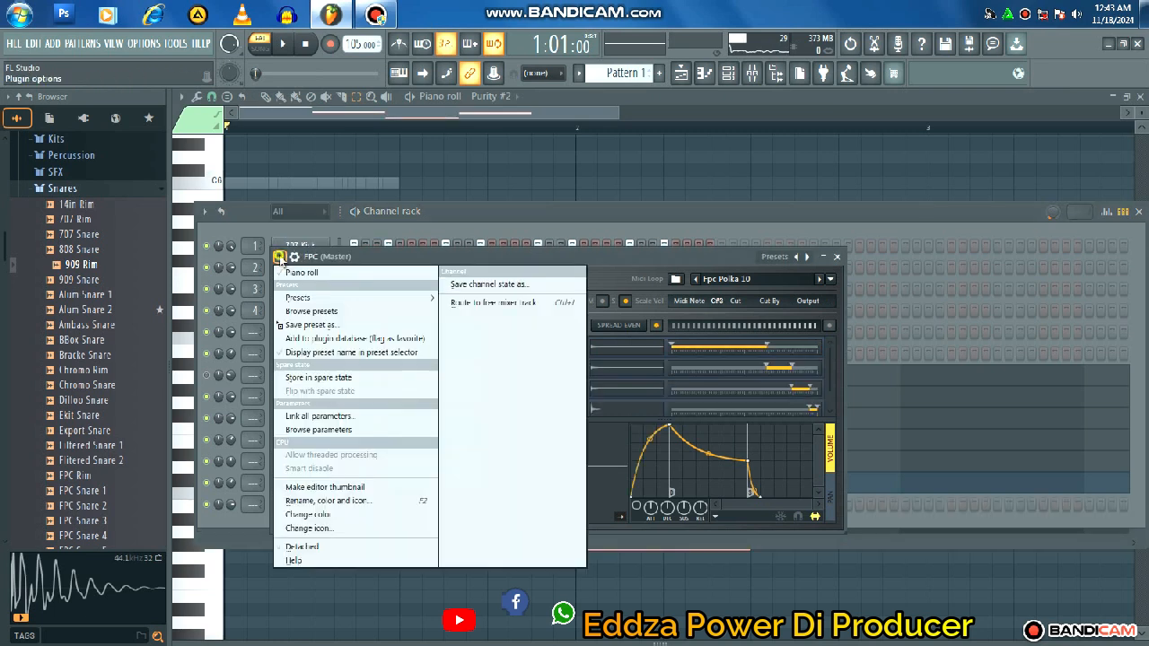
click(303, 272)
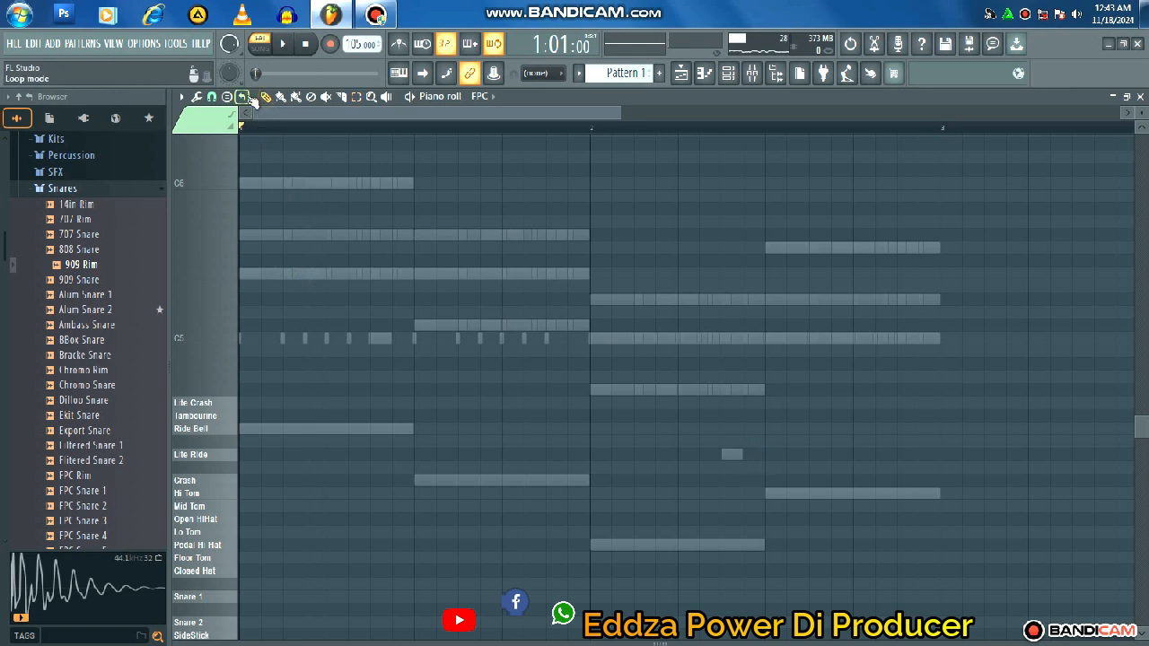
- Place a Snare 2 note at step 9 of bar 2, shorten it to two steps, and play it in context
click(687, 492)
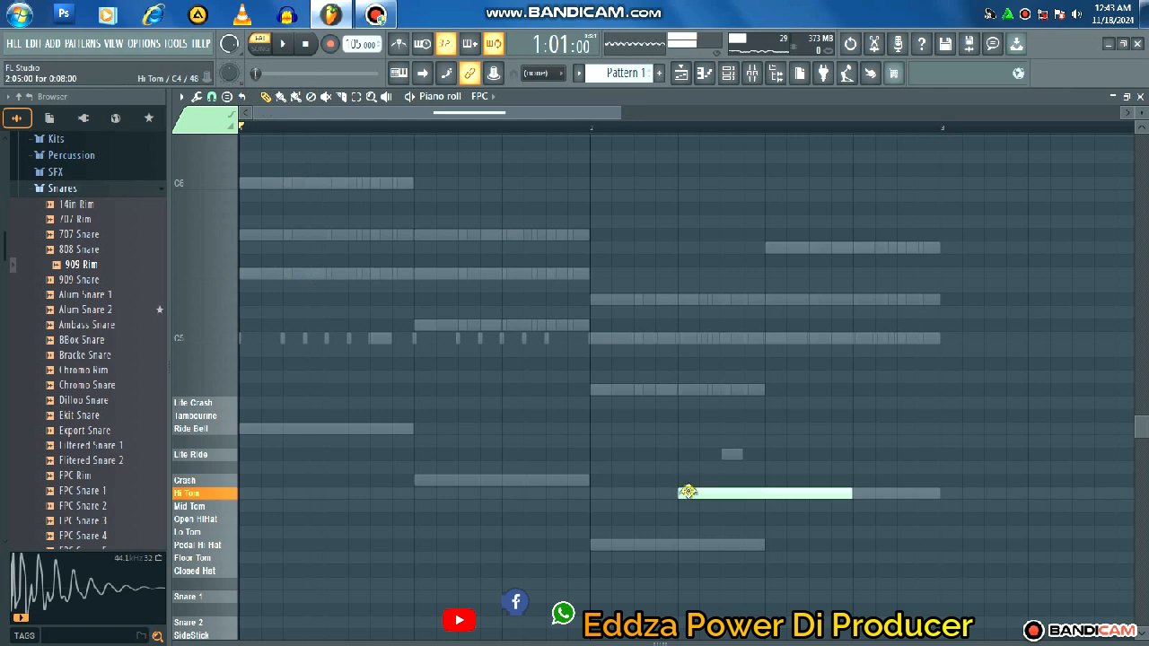
drag(687, 500, 787, 583)
scroll(788, 583, down, 5)
scroll(831, 464, up, 2)
click(828, 458)
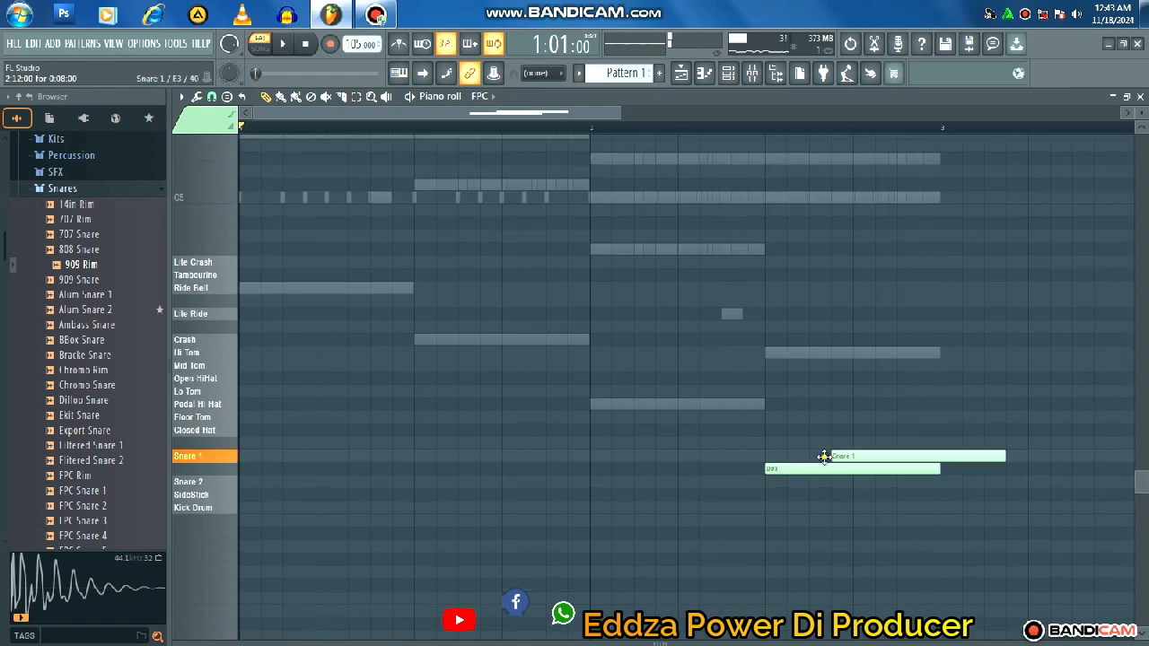
right_click(835, 456)
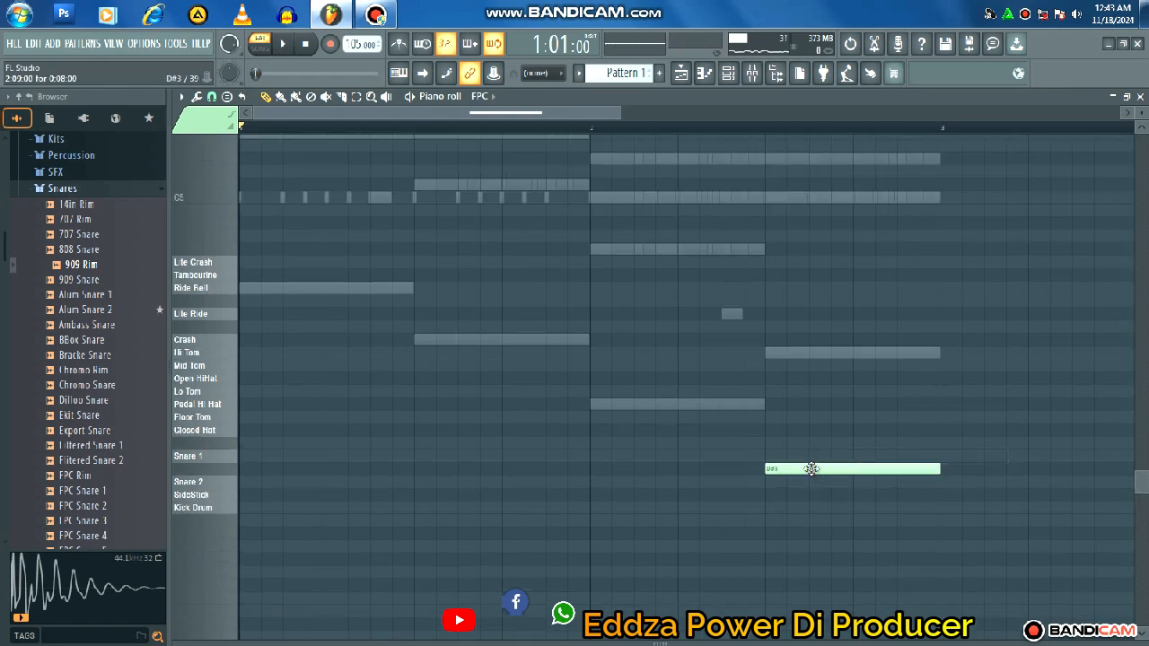
mouse_move(813, 487)
mouse_down()
mouse_move(813, 513)
mouse_move(818, 475)
mouse_up()
key(space)
drag(939, 482, 805, 496)
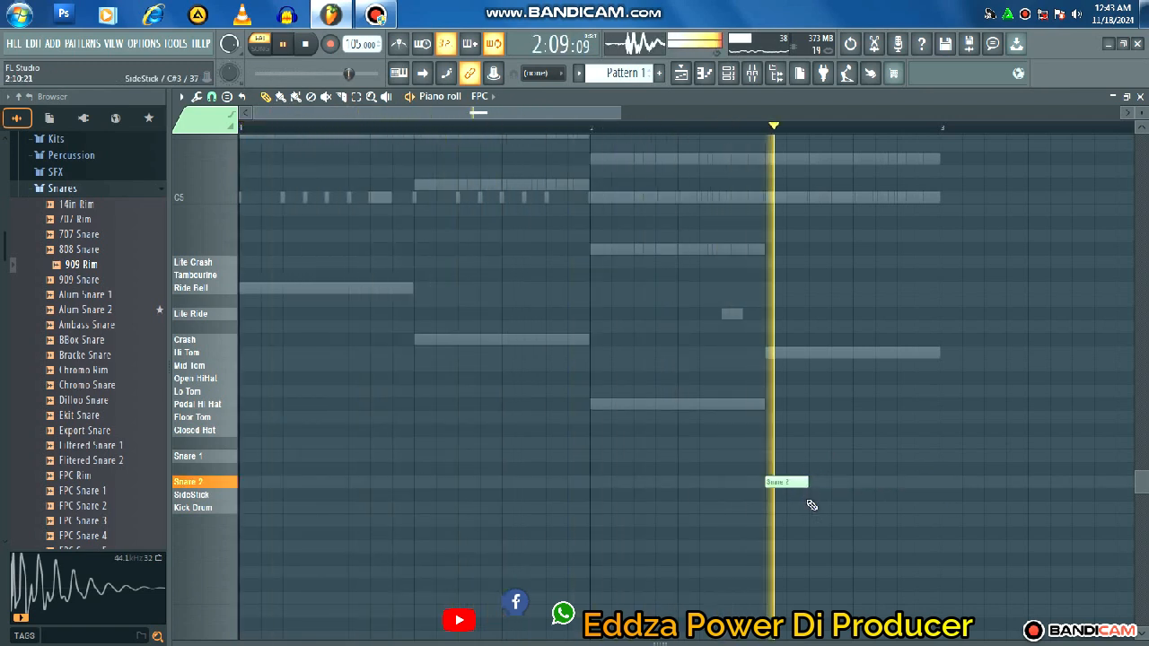
key(space)
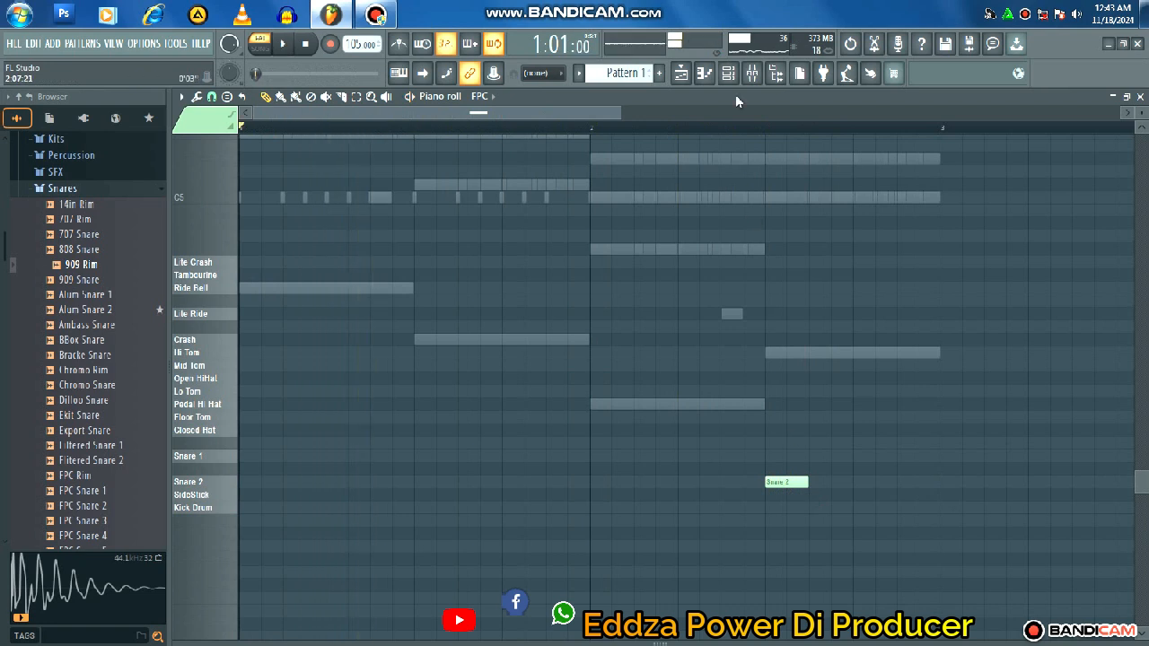
- Set the FPC channel's volume to about 90% and play the pattern from its piano roll
click(730, 77)
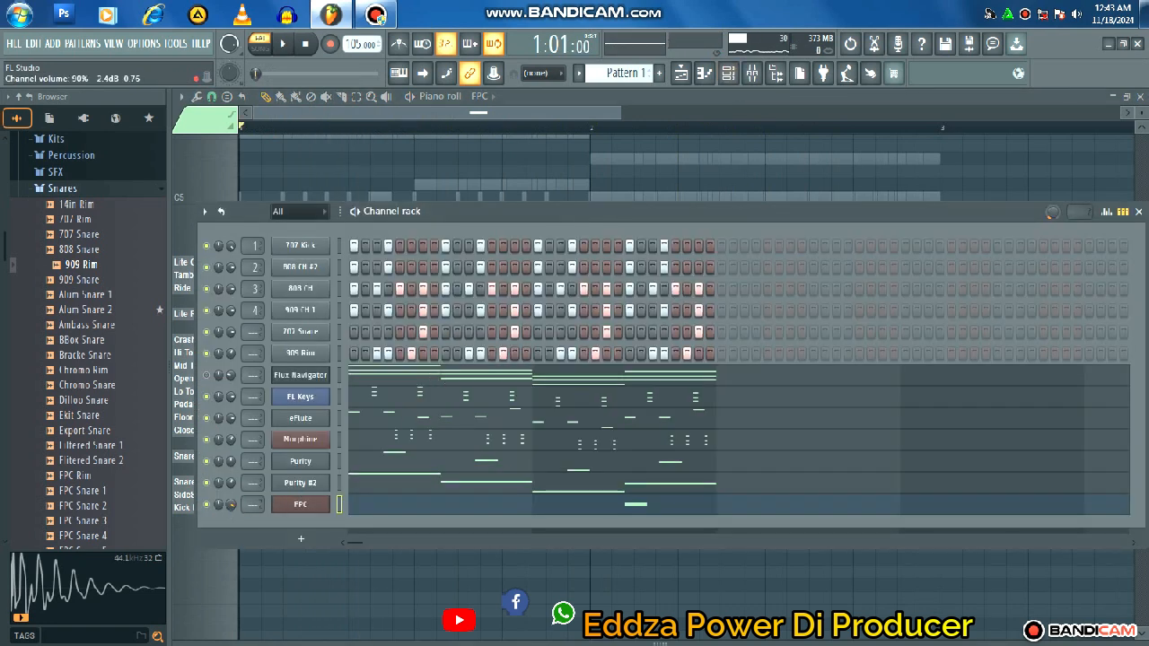
click(418, 513)
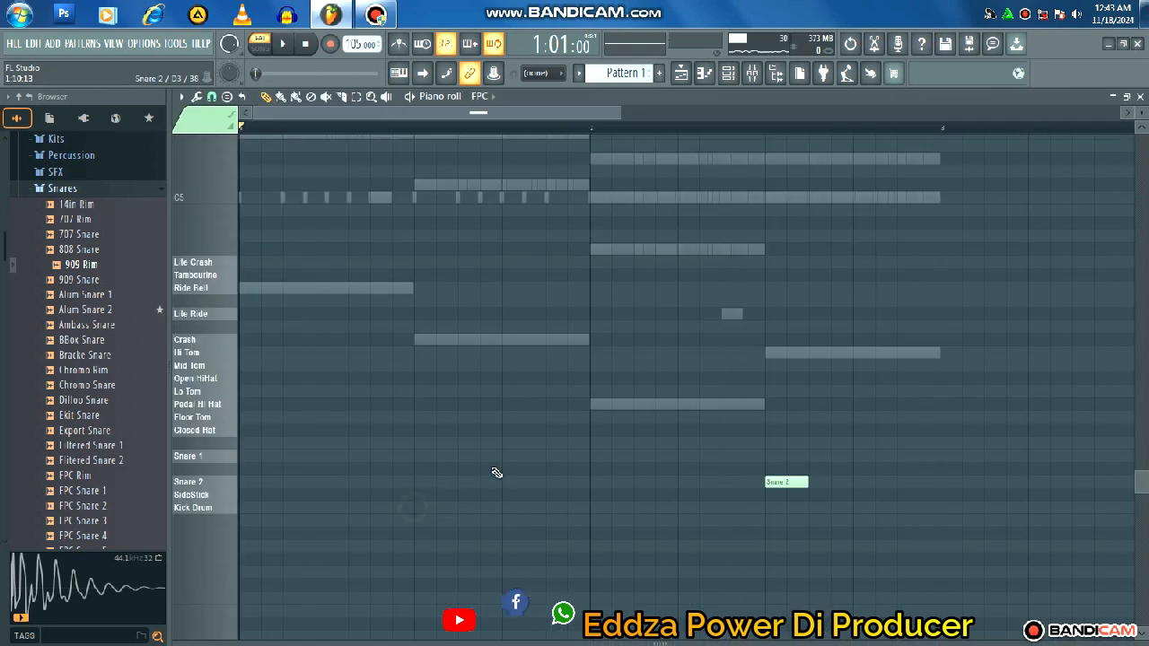
key(space)
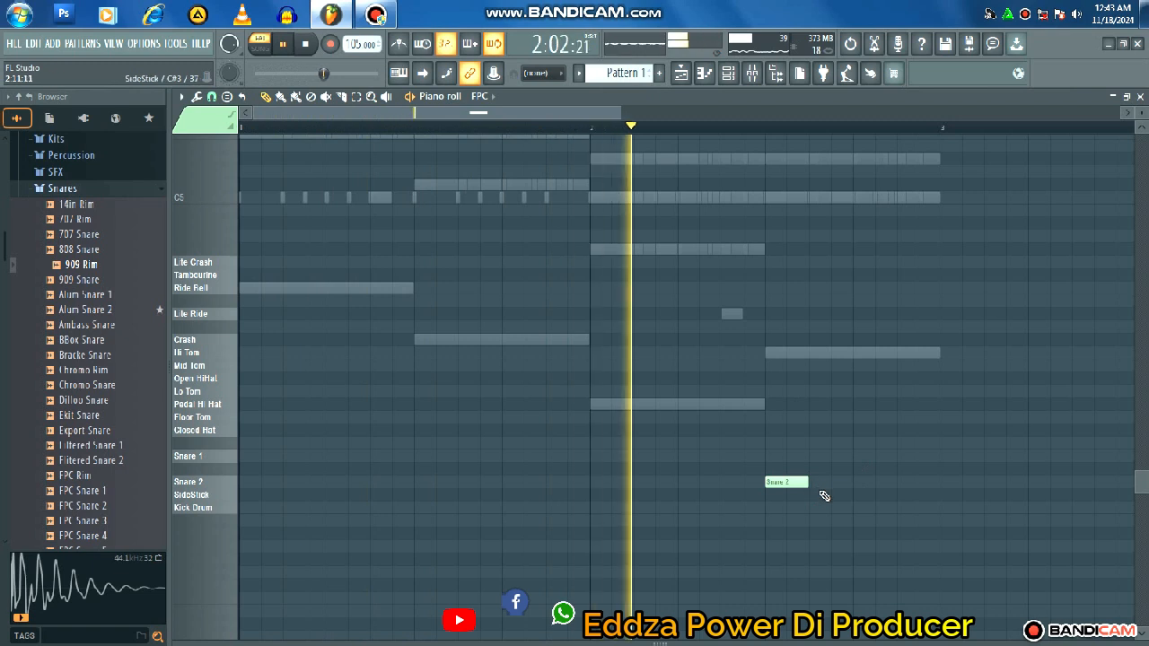
key(space)
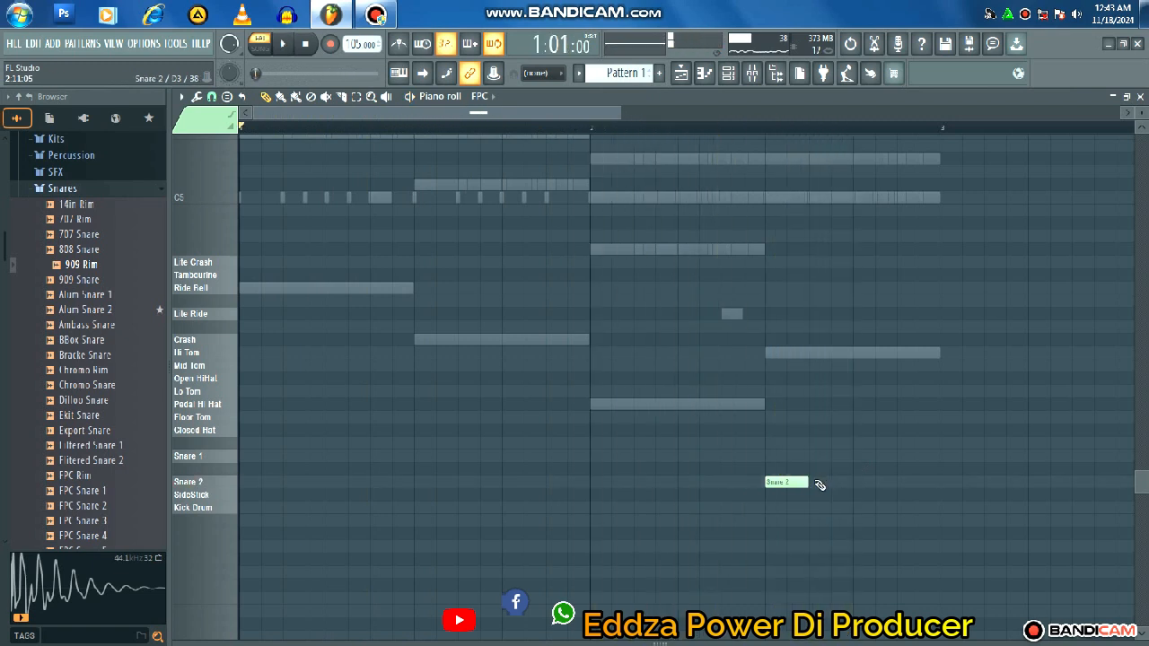
- Shorten the Snare 2 note to one step and add a one-step Snare 1 note at step 12 of bar 2
drag(811, 482, 794, 491)
click(821, 456)
key(space)
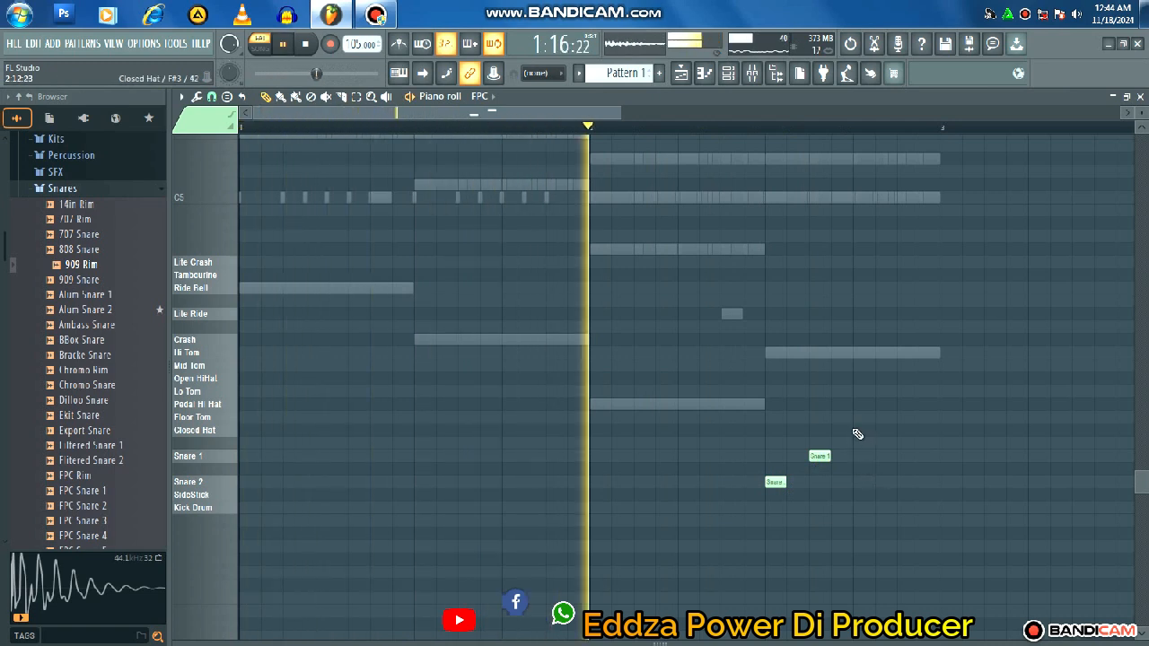
key(space)
key(shift+Right)
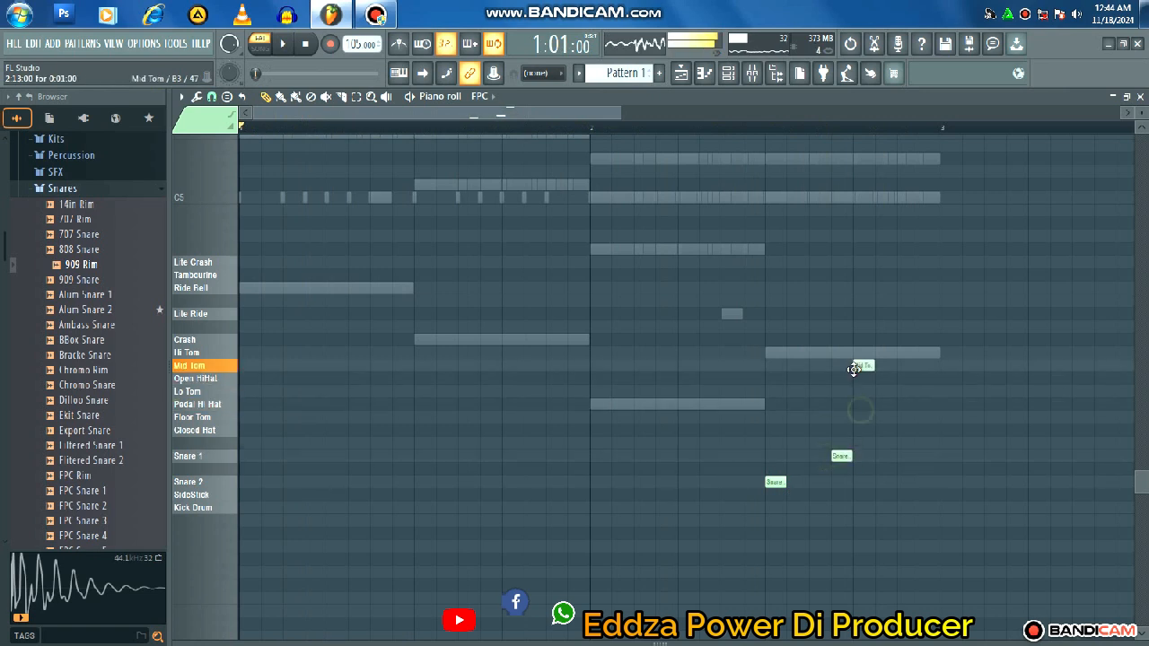
- Add Hi Tom, Mid Tom and two-step Kick Drum notes at steps 13, 14 and 15 of bar 2, and play the fill
click(854, 353)
drag(860, 354, 885, 363)
click(880, 392)
click(909, 496)
drag(909, 495, 910, 510)
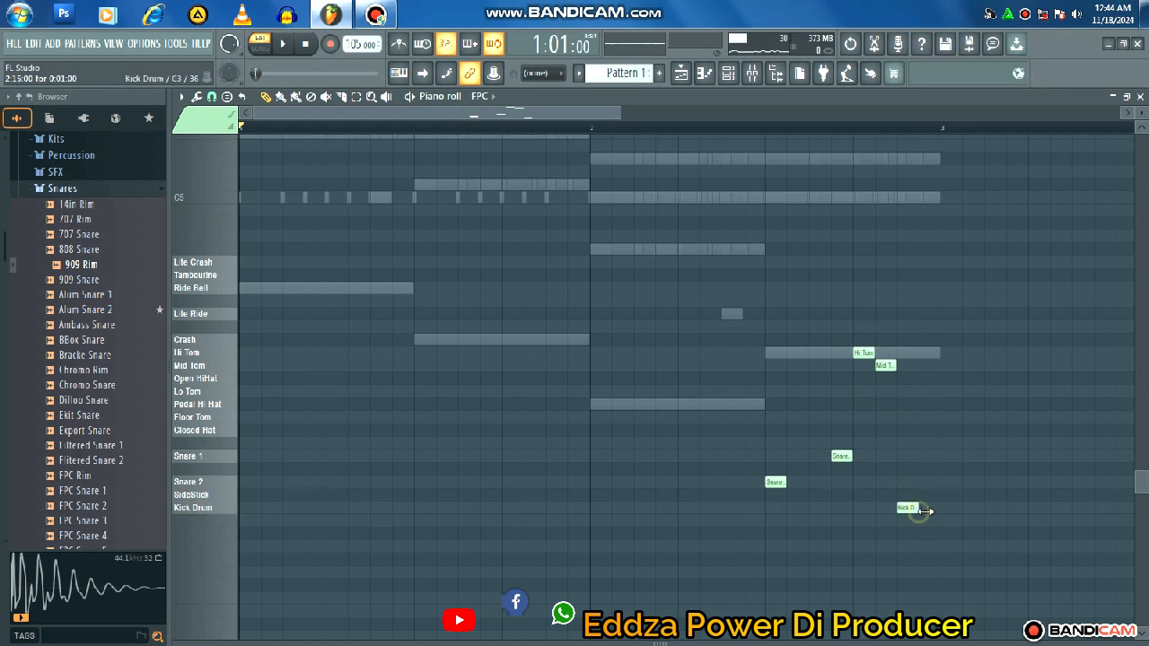
key(space)
scroll(927, 505, up, 2)
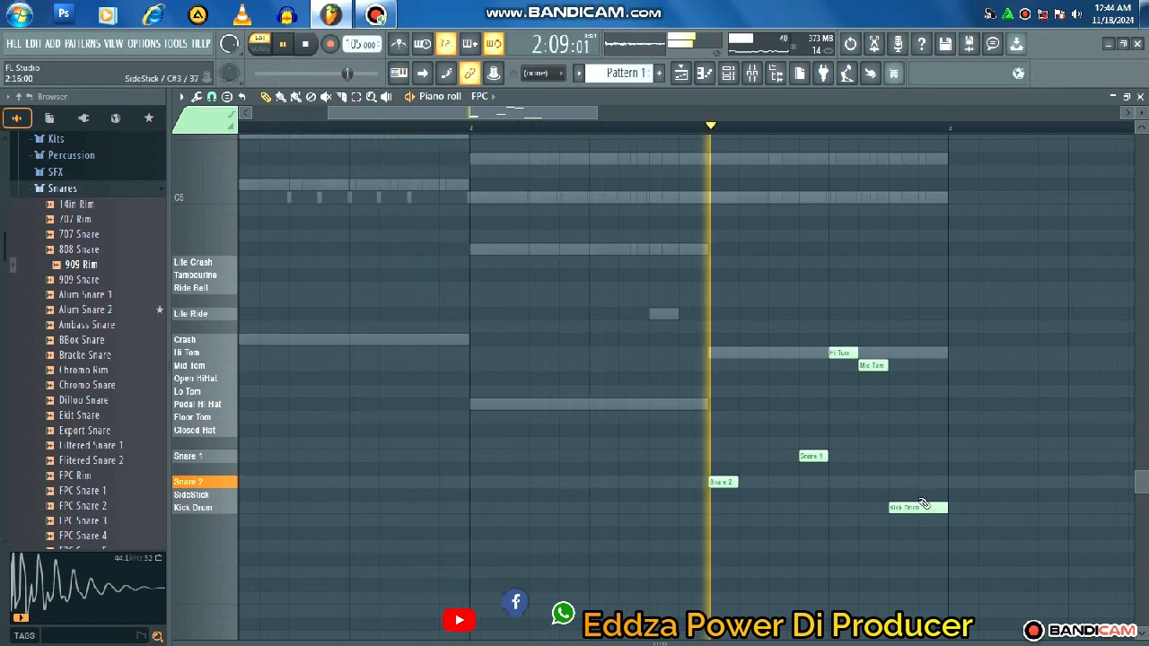
key(space)
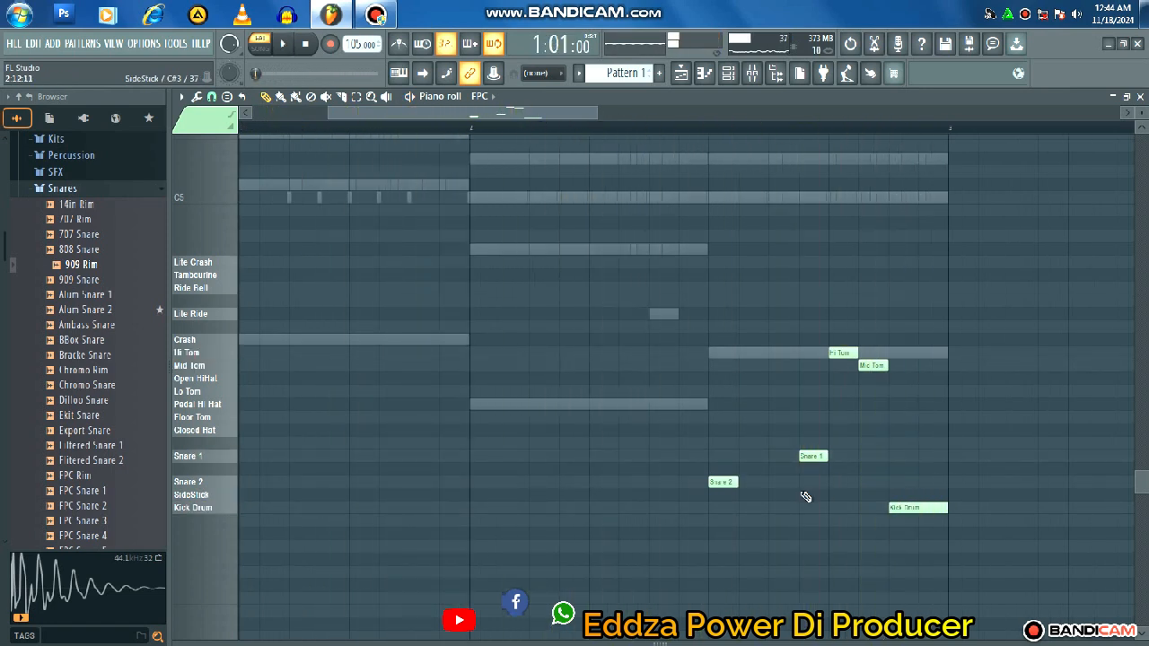
- Add a two-step Snare 1 note at step 10 of bar 2, directly before the existing Snare 1 note
click(770, 470)
right_click(784, 469)
click(751, 455)
drag(763, 457, 812, 458)
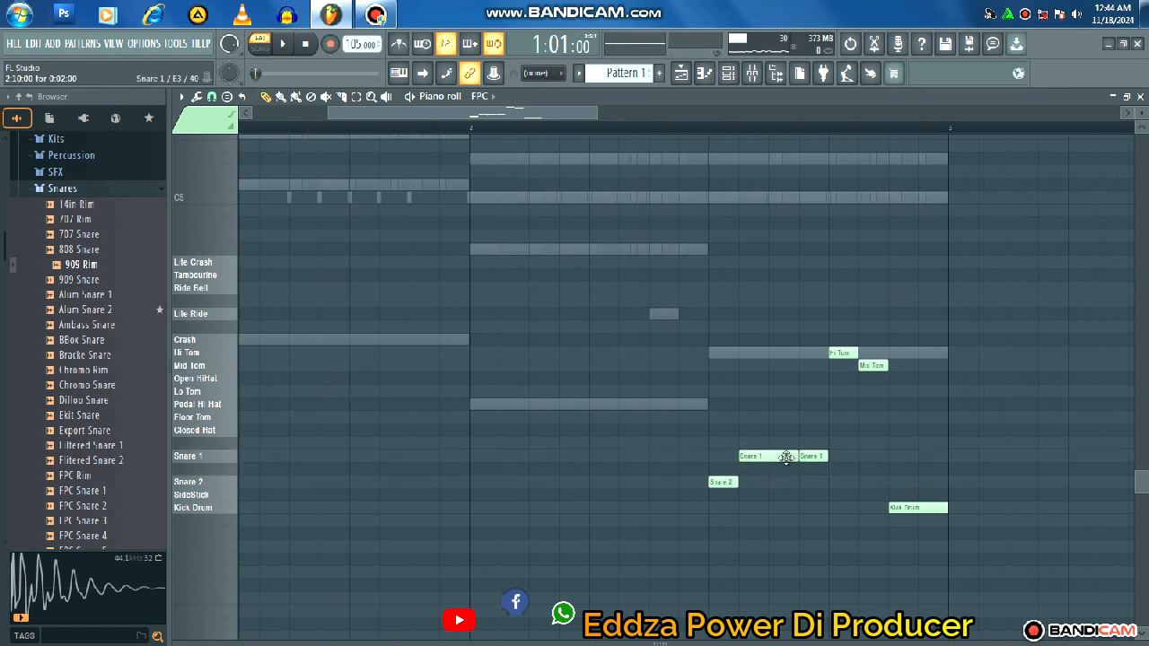
- Chop the two-step Snare 1 note into four equal slices, auditioning different time multipliers on the way
ctrl+click(786, 459)
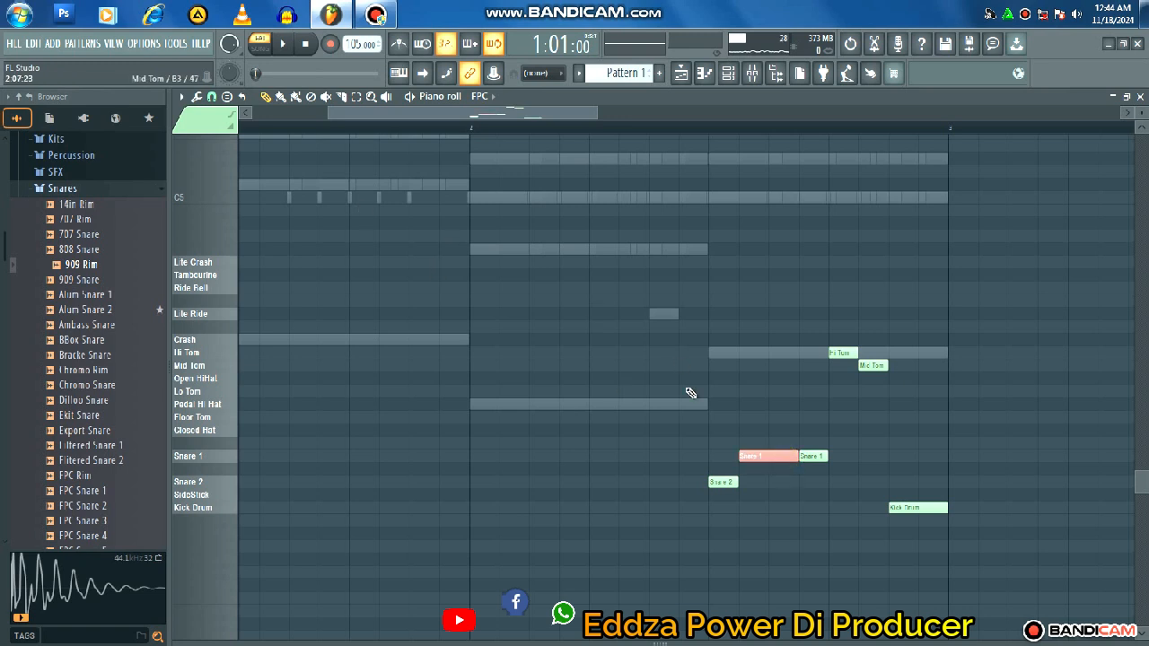
click(197, 96)
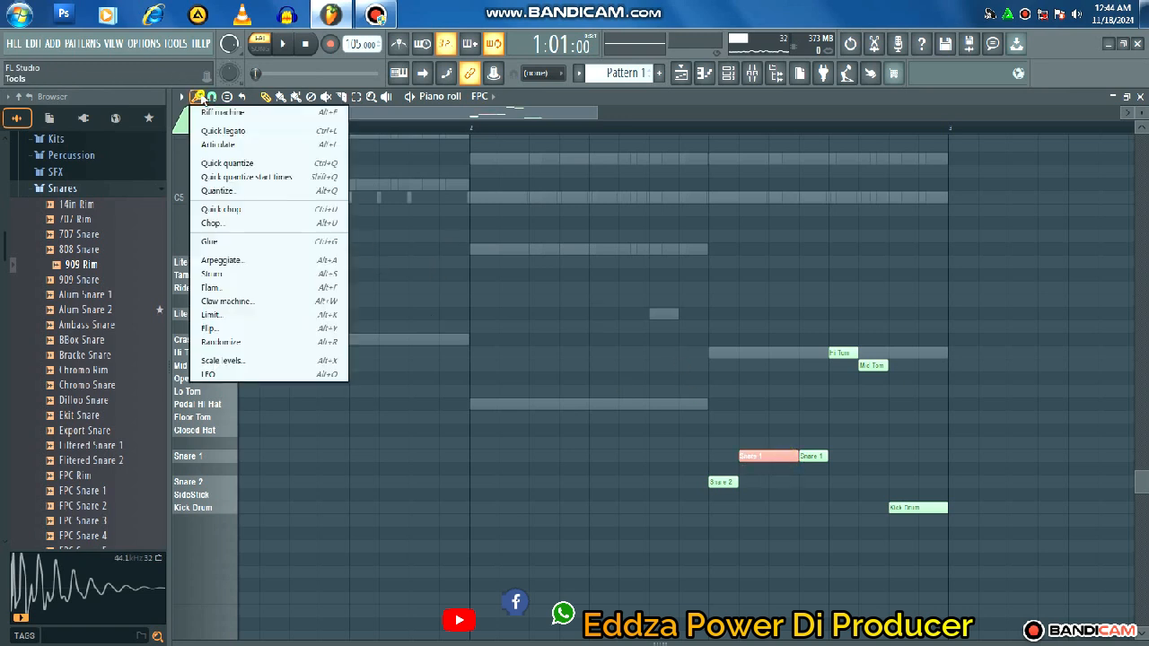
click(214, 223)
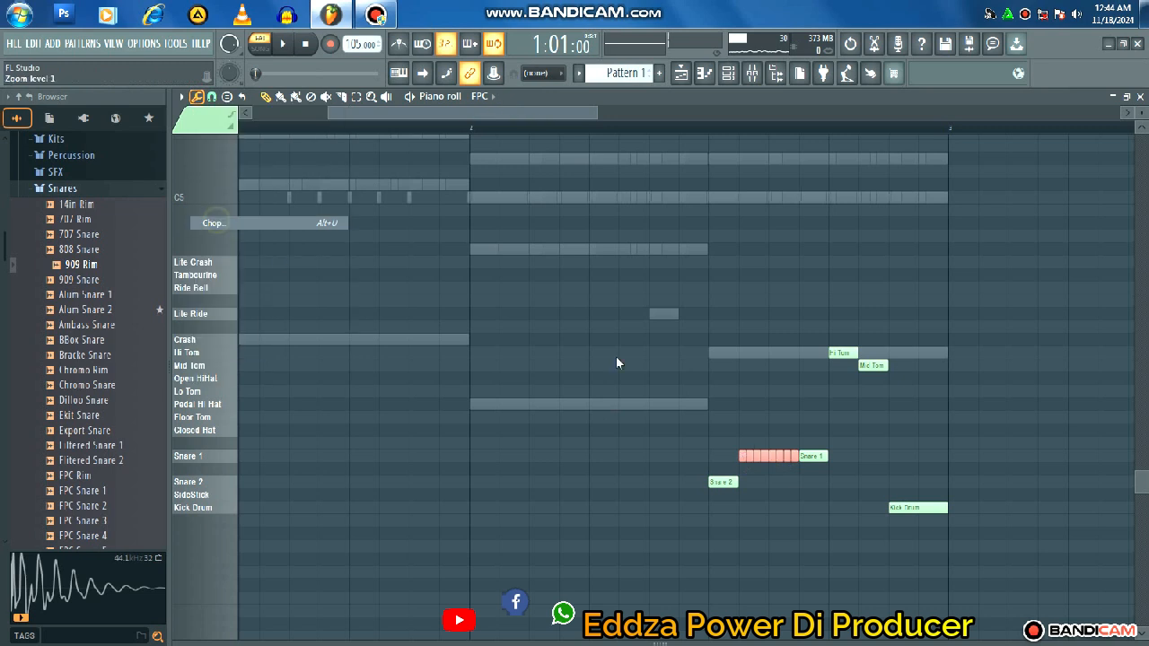
drag(552, 314, 552, 292)
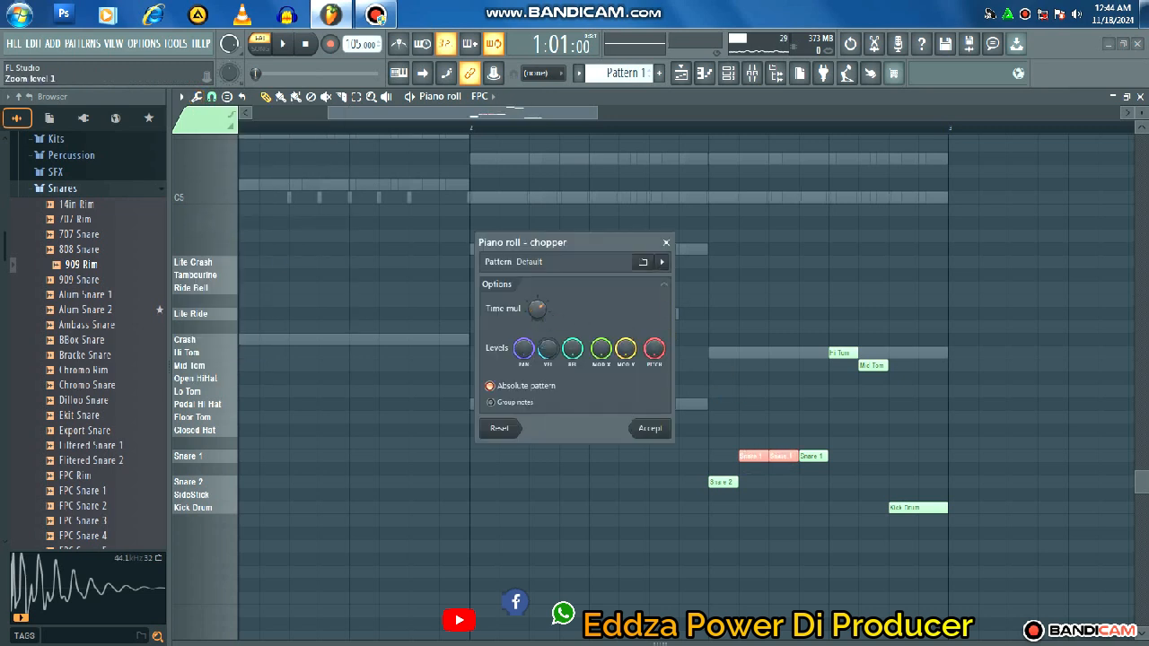
key(space)
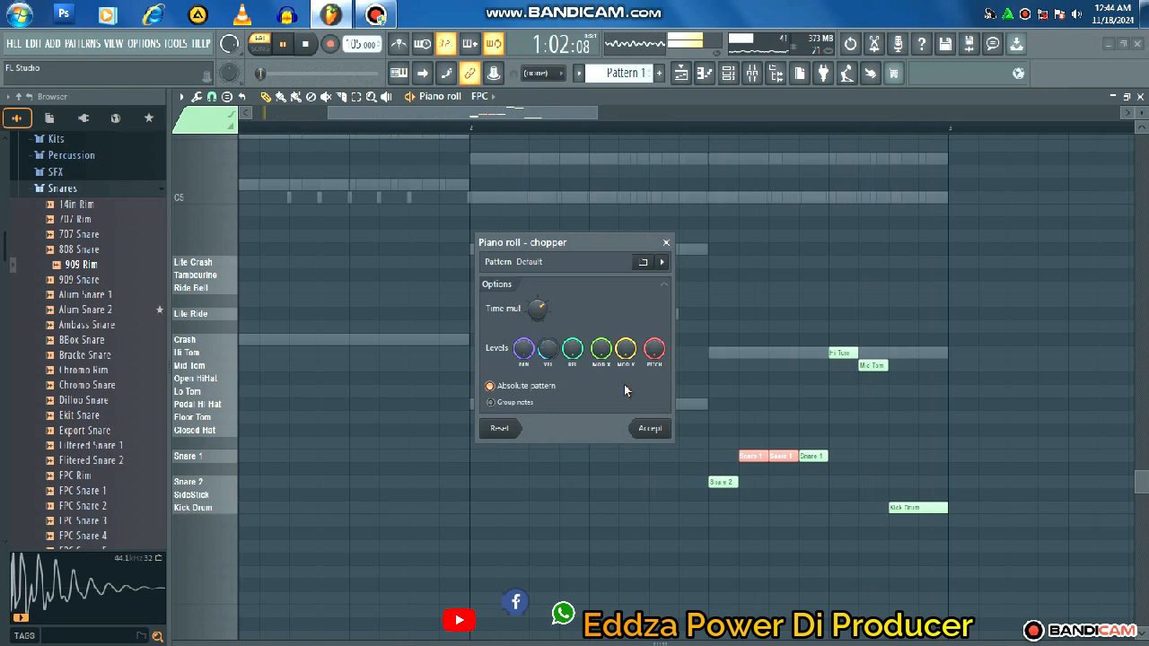
key(space)
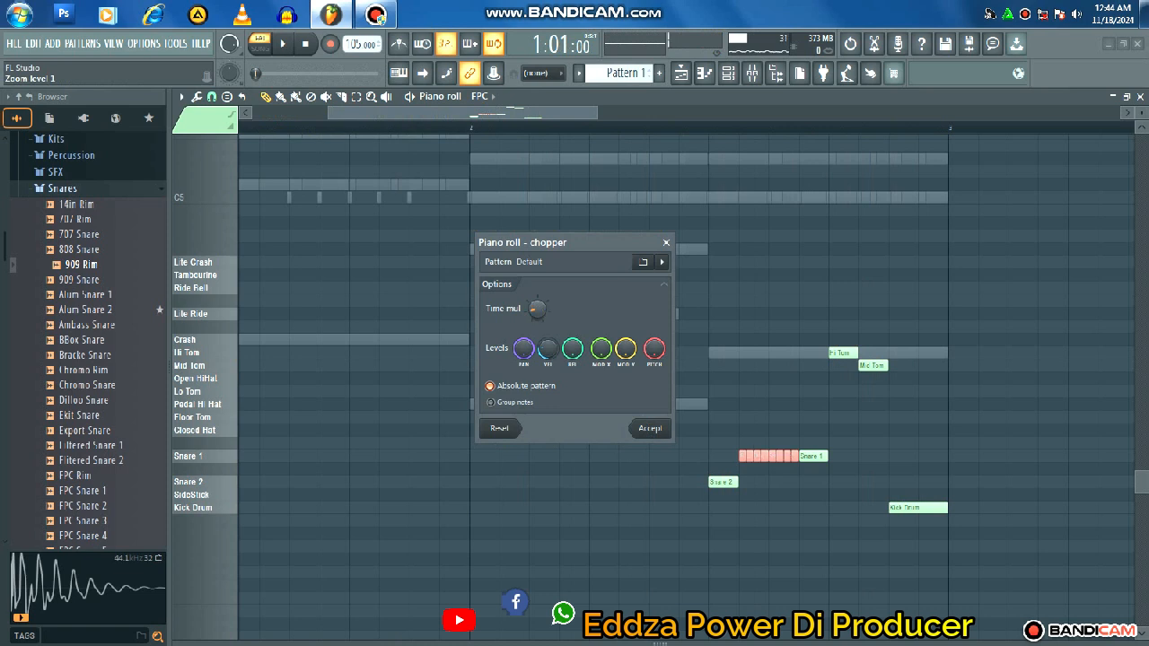
key(space)
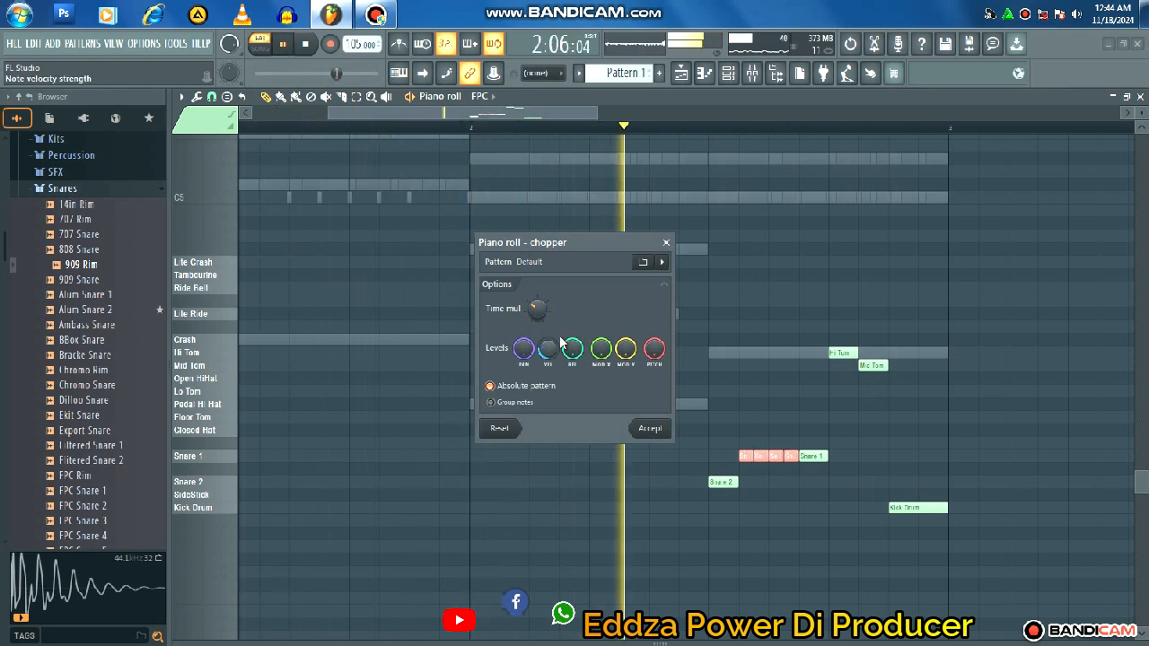
key(space)
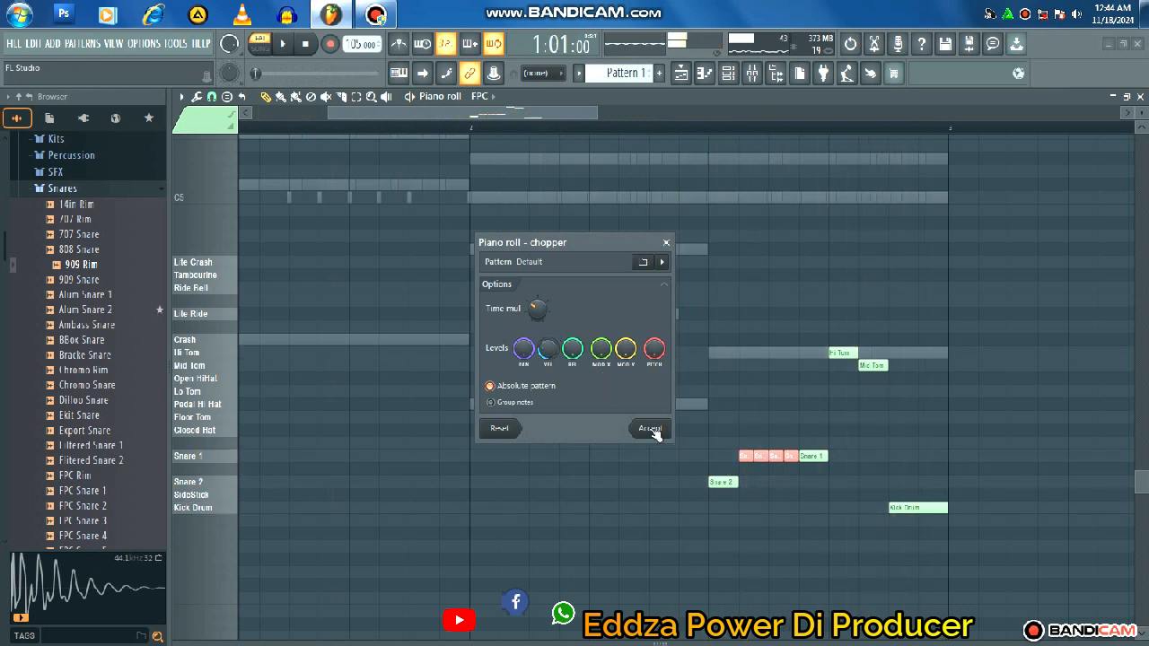
click(650, 429)
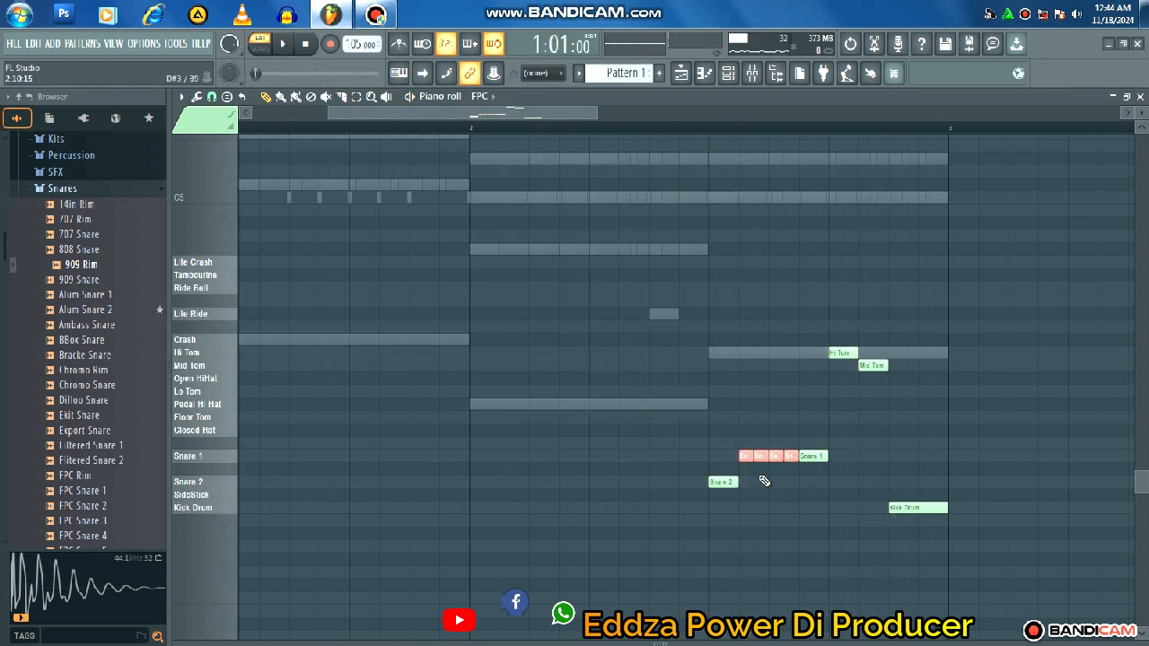
- Delete the last two slices of the chopped Snare 1 note and play the pattern
right_click(781, 458)
key(space)
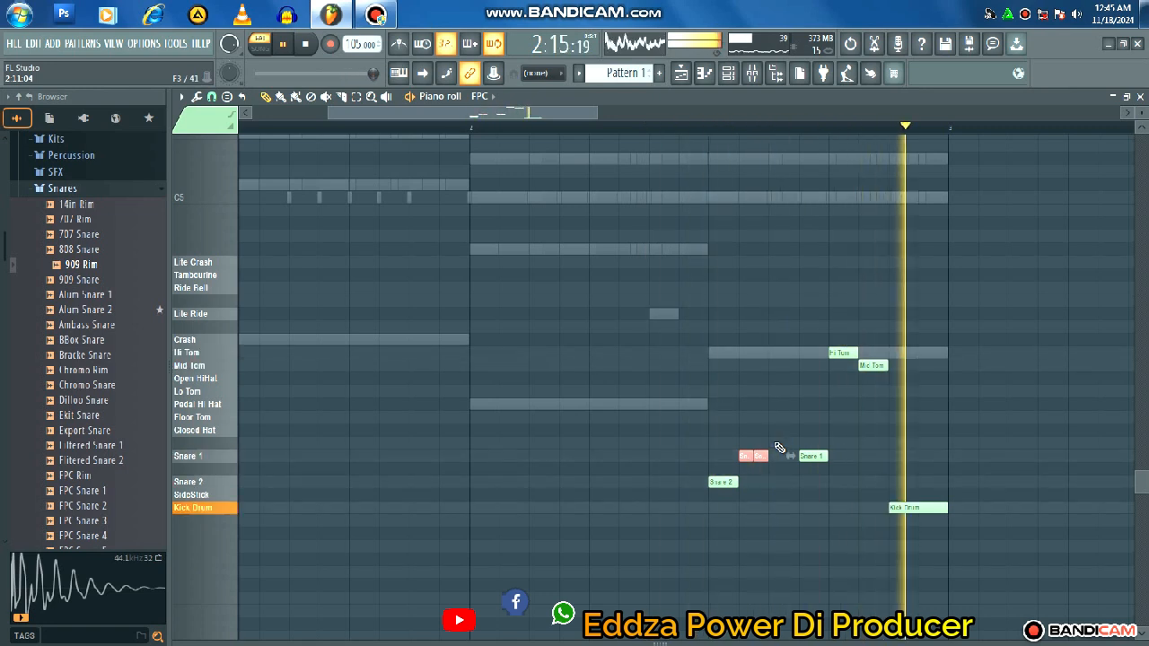
key(space)
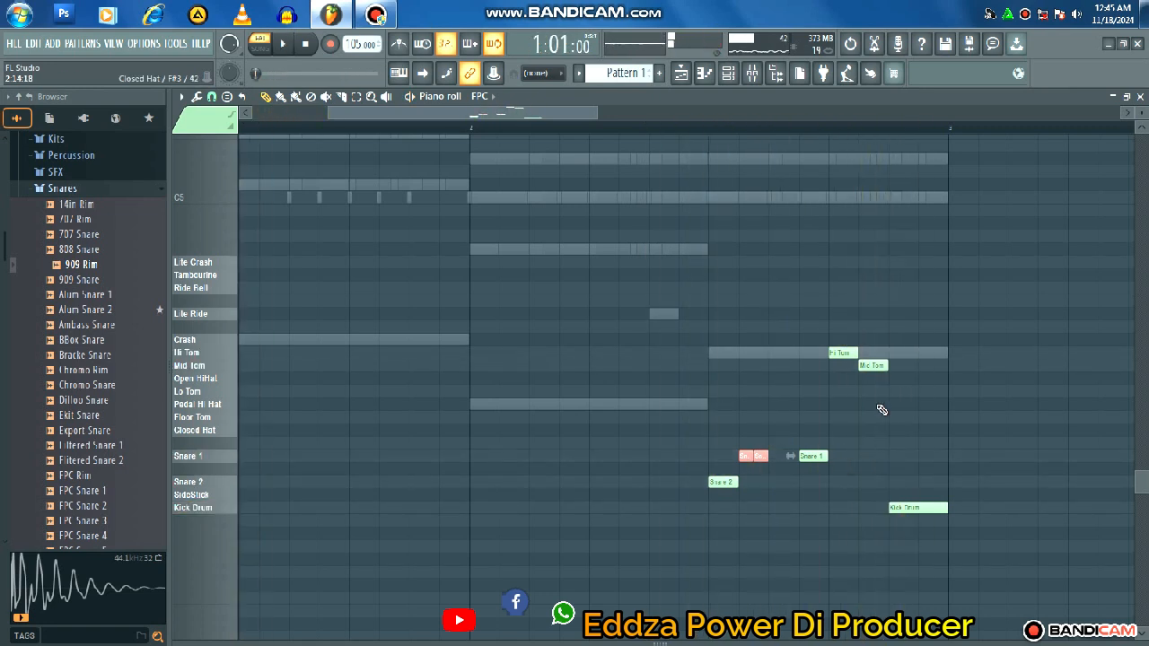
- Lower the velocities of the Hi Tom and Mid Tom notes, with the Mid Tom quieter, and play the pattern
drag(844, 638, 844, 391)
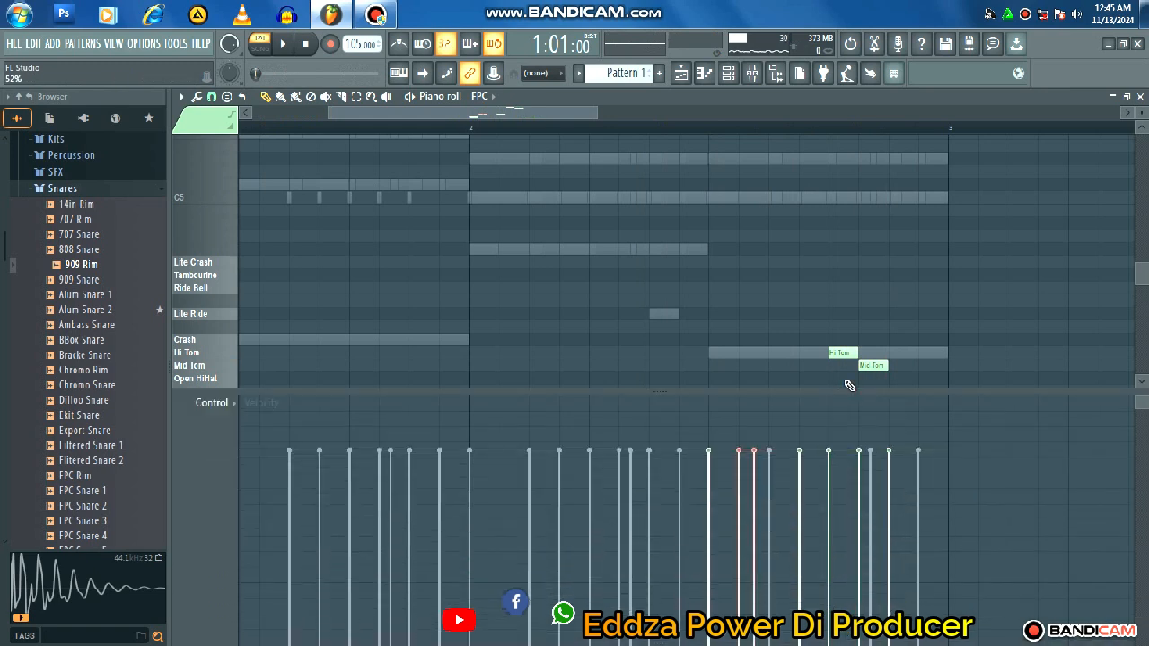
click(837, 350)
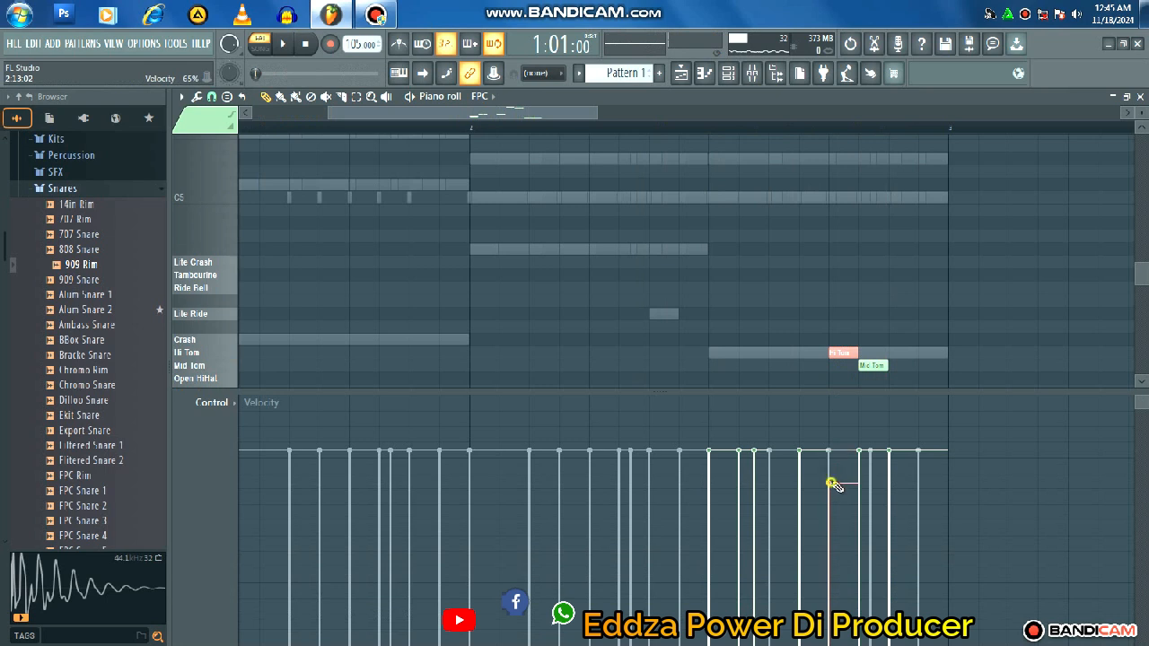
click(780, 353)
click(859, 512)
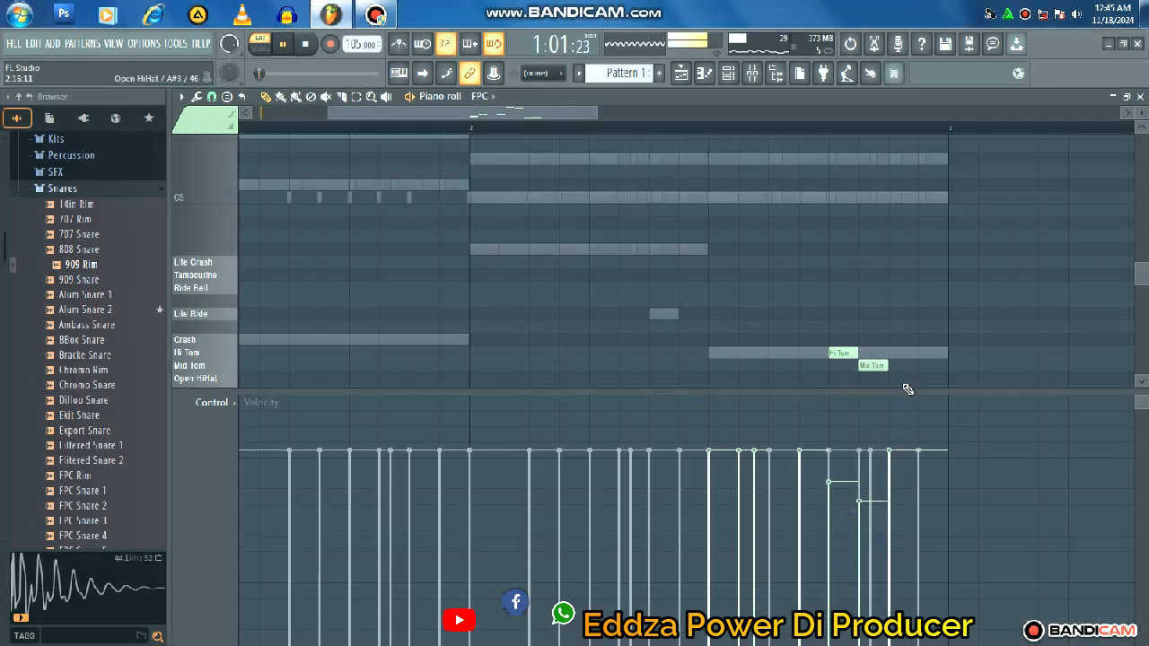
key(space)
drag(895, 393, 926, 637)
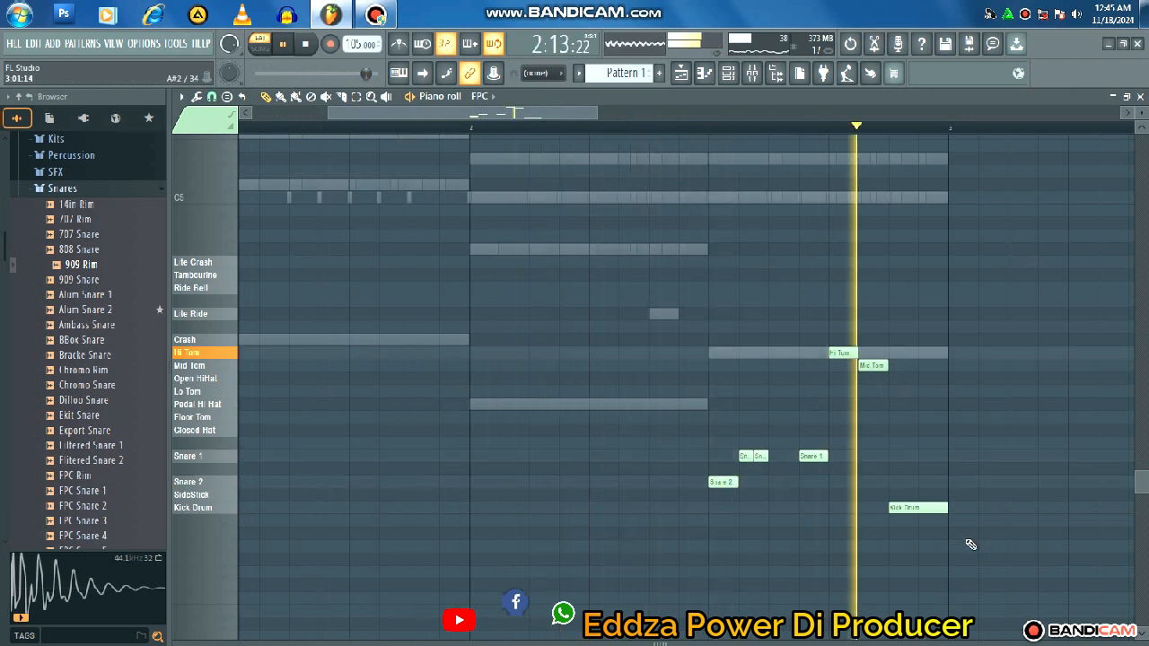
key(space)
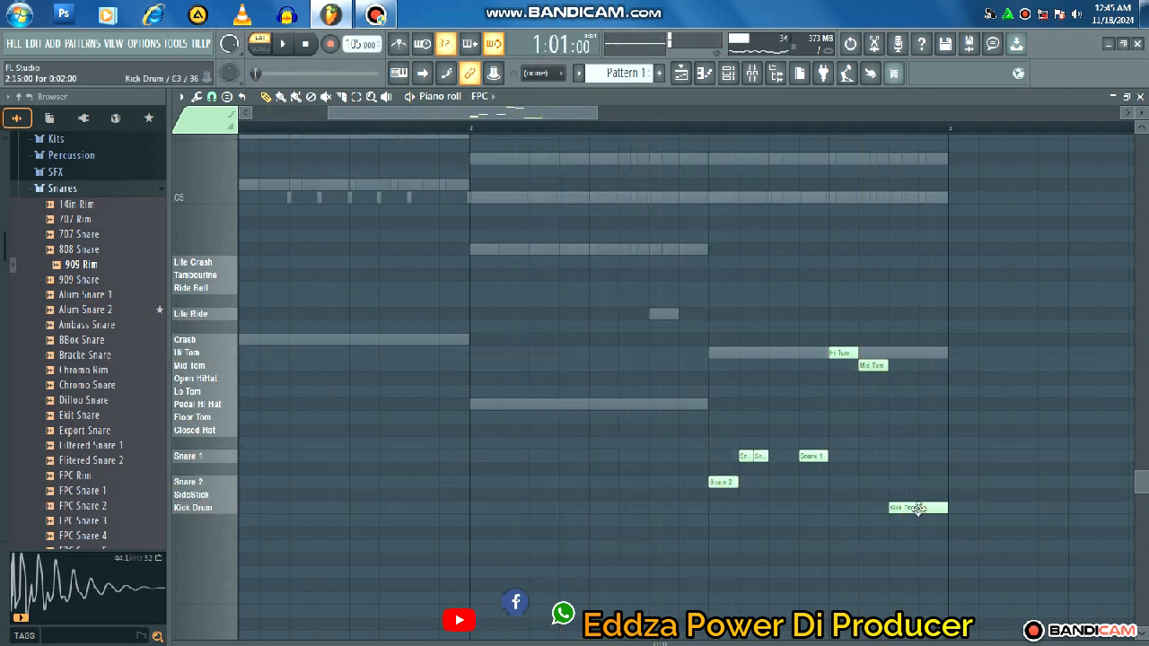
- Chop the two-step Kick Drum note at the end of bar 2 into many very short equal slices, auditioning the result before accepting
click(357, 99)
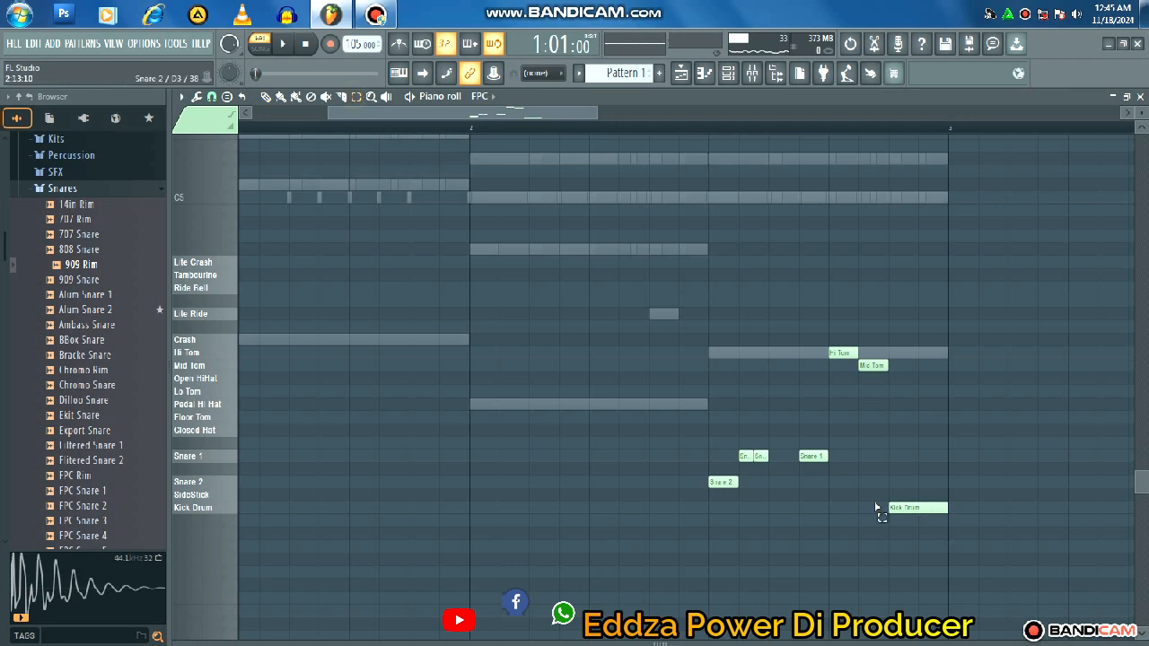
click(925, 507)
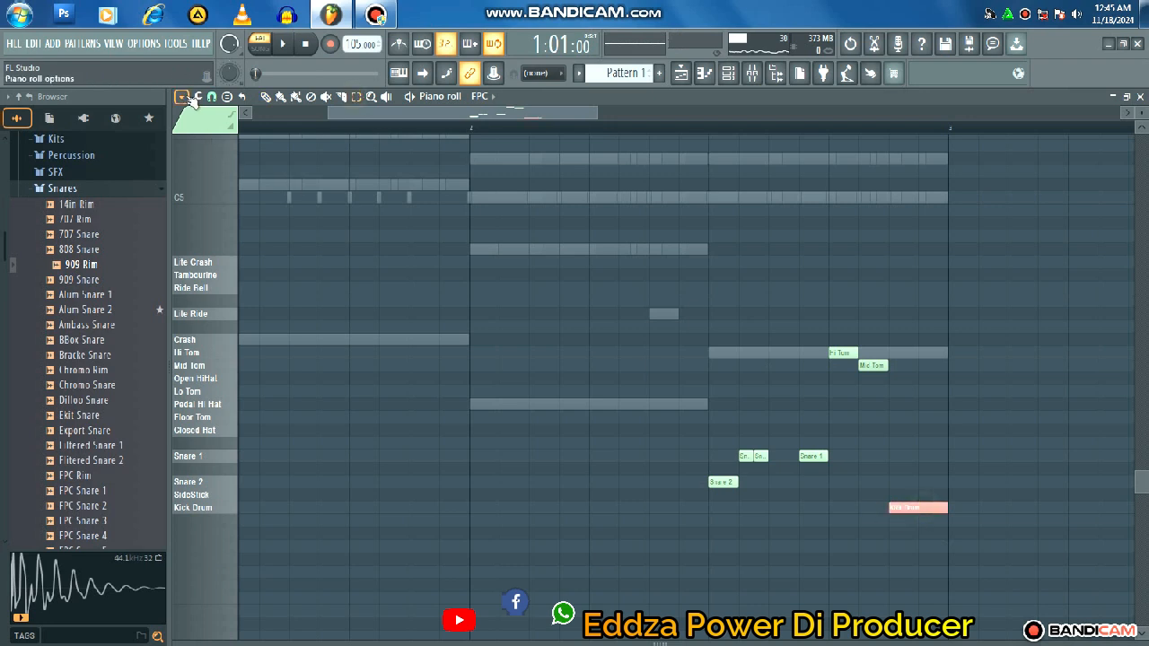
click(197, 97)
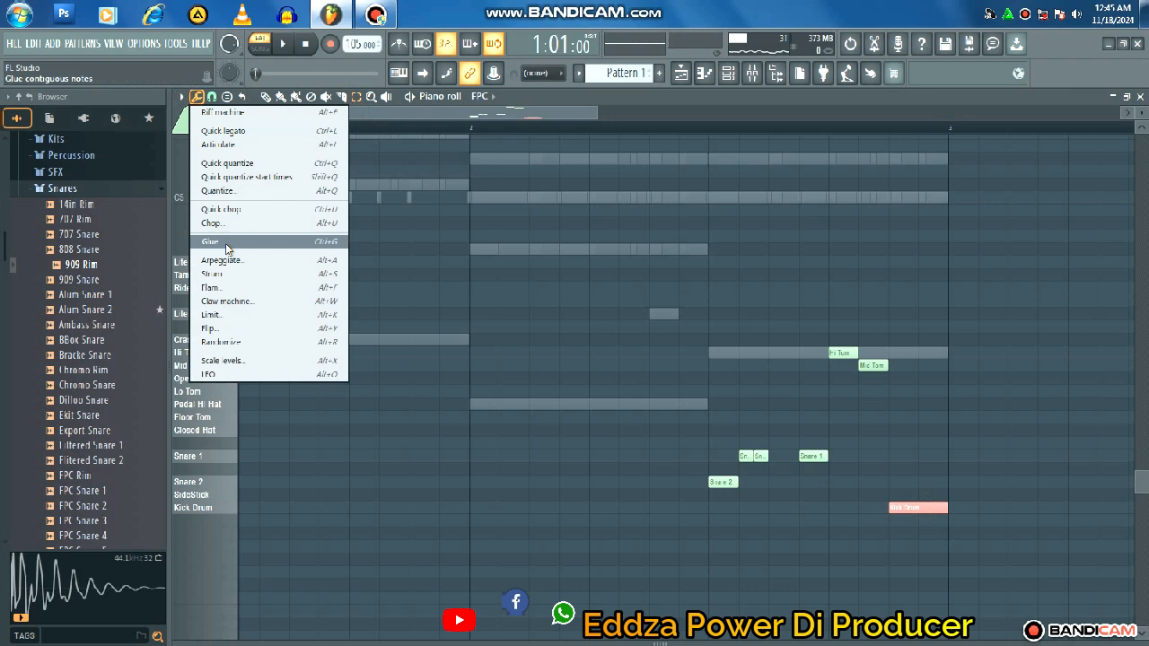
click(215, 224)
drag(537, 307, 537, 297)
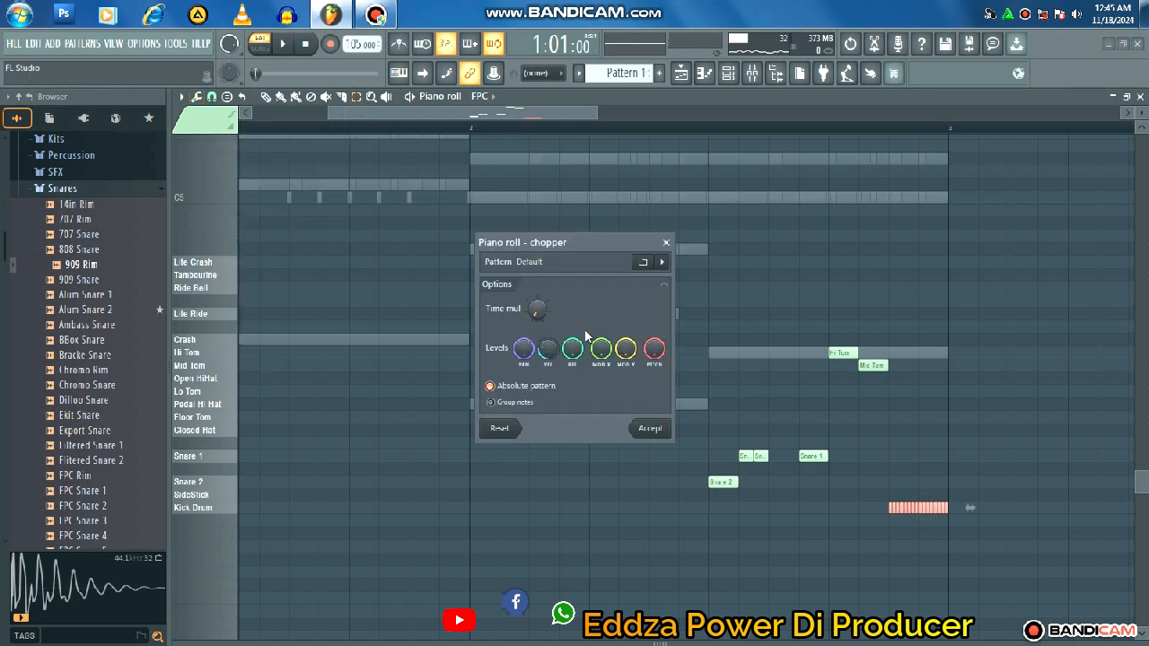
key(space)
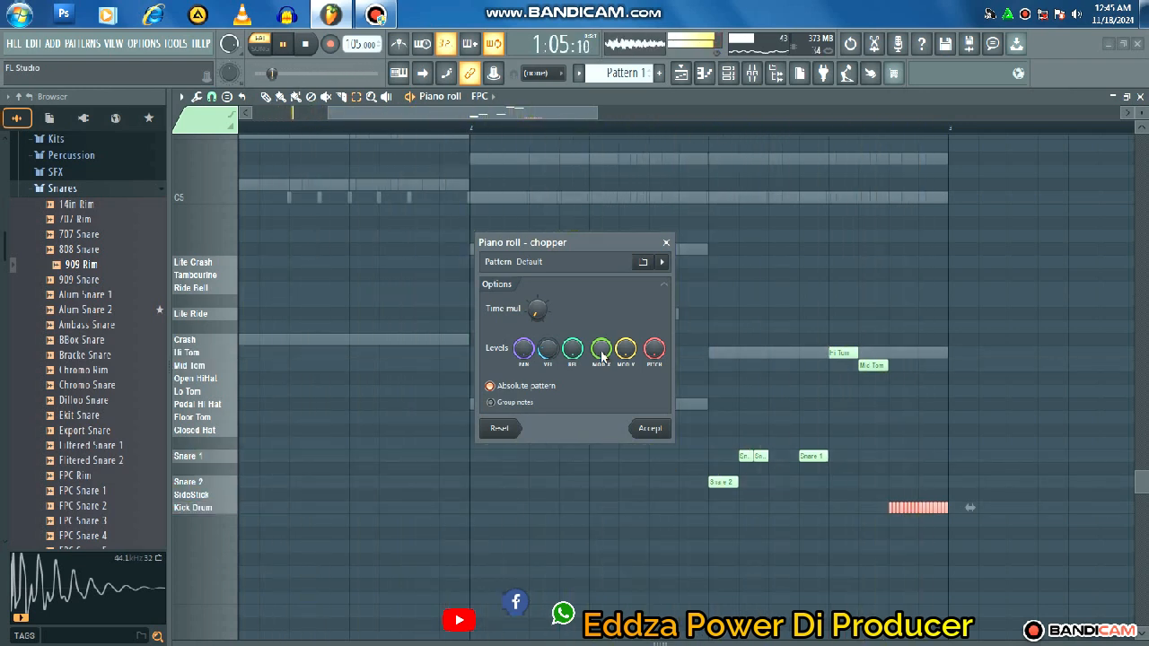
key(space)
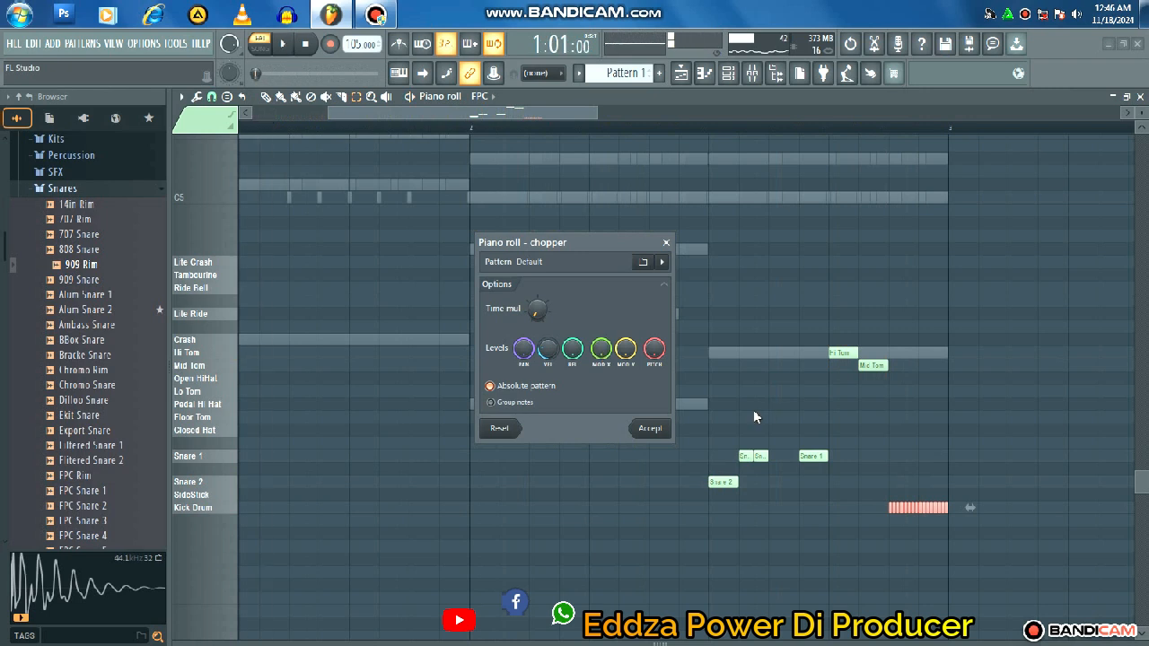
click(651, 429)
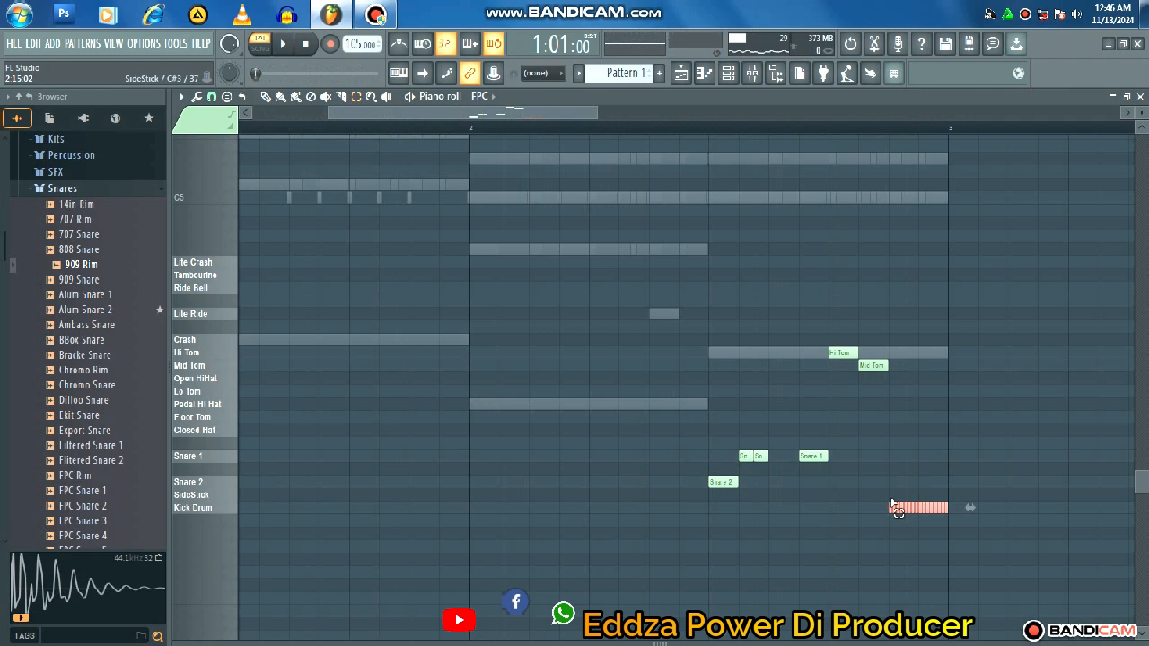
- Duplicate the Kick Drum slices onto Snare 2 directly above them, lower the copies' velocity, and play the pattern
key(ctrl+b)
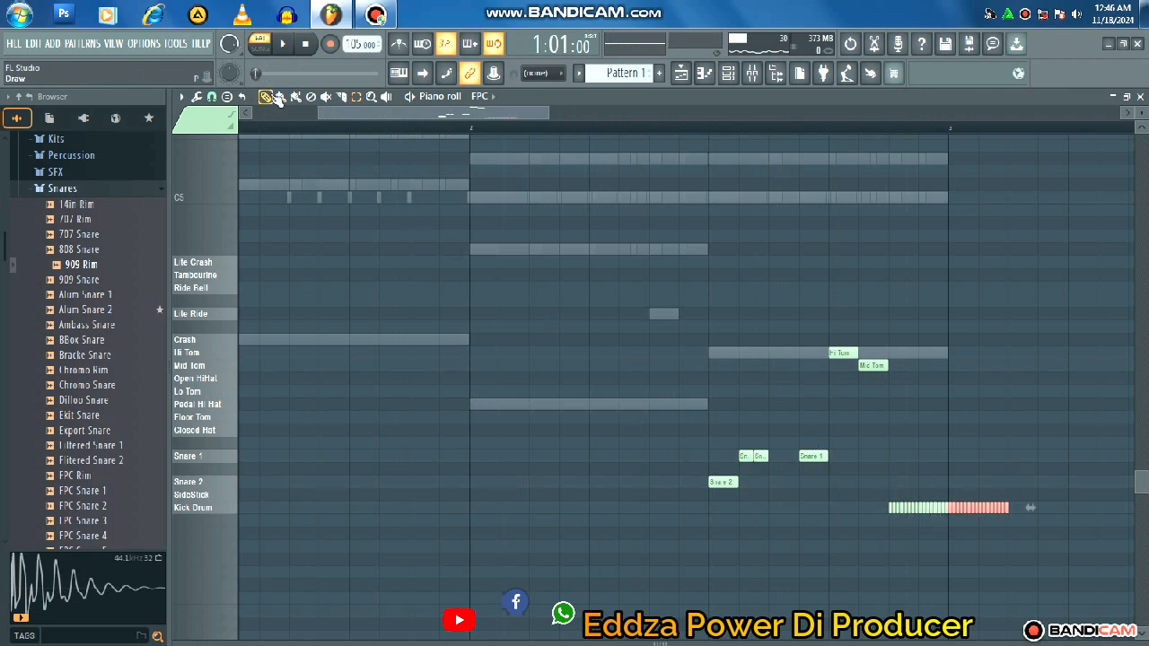
drag(959, 508, 898, 484)
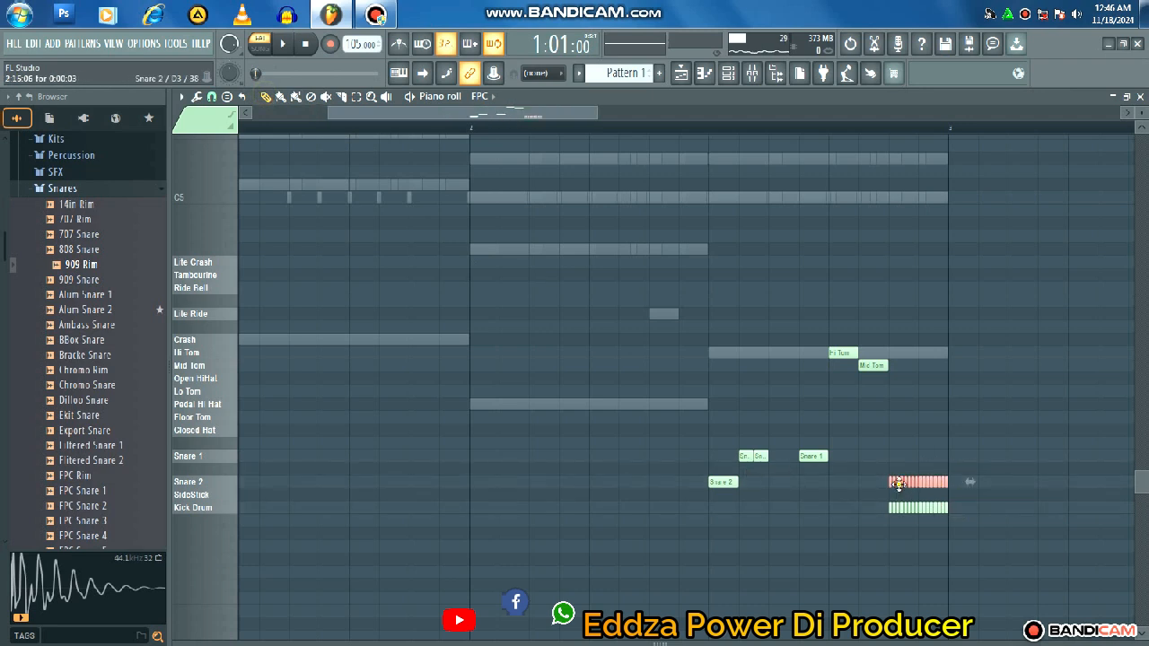
double_click(899, 487)
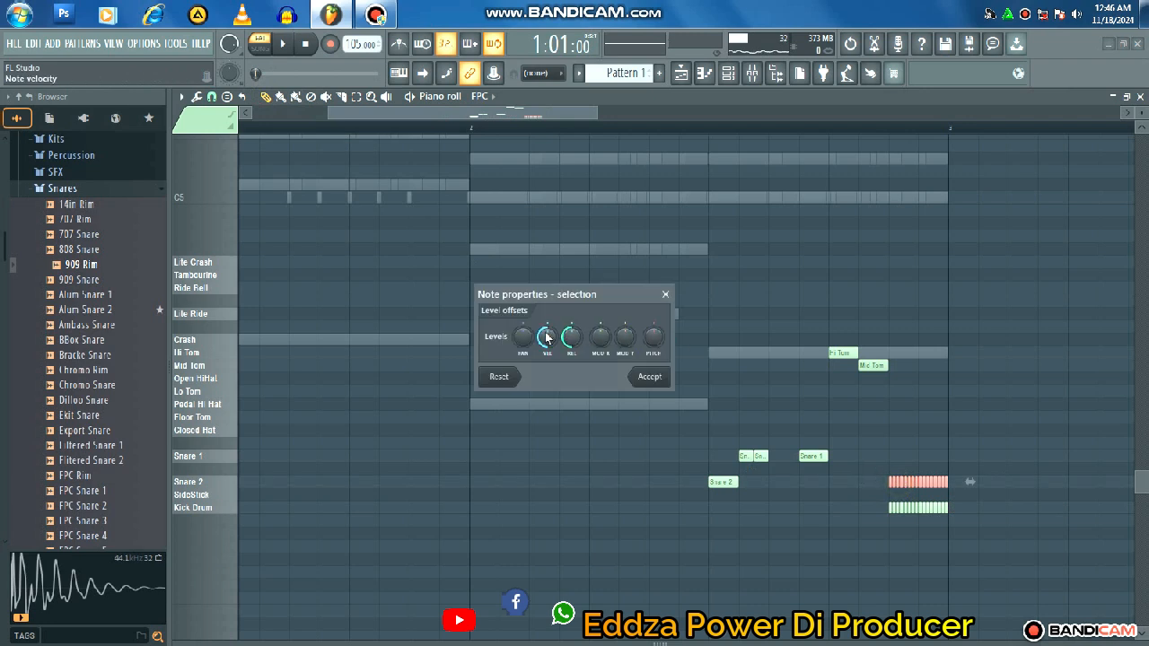
click(651, 377)
key(space)
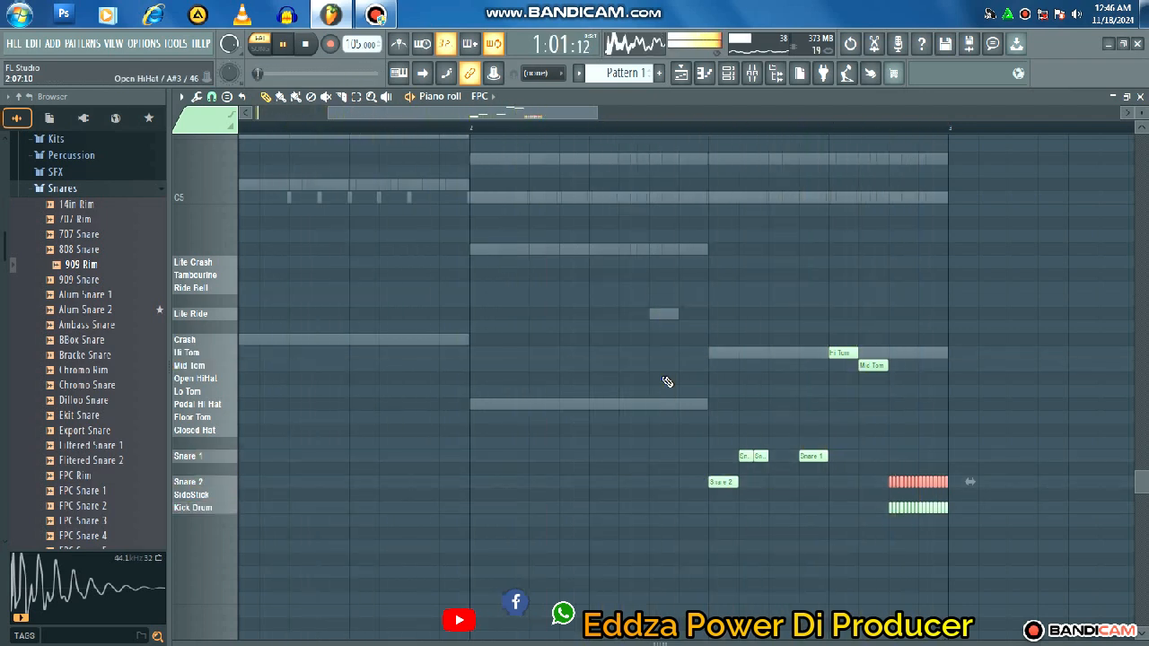
key(space)
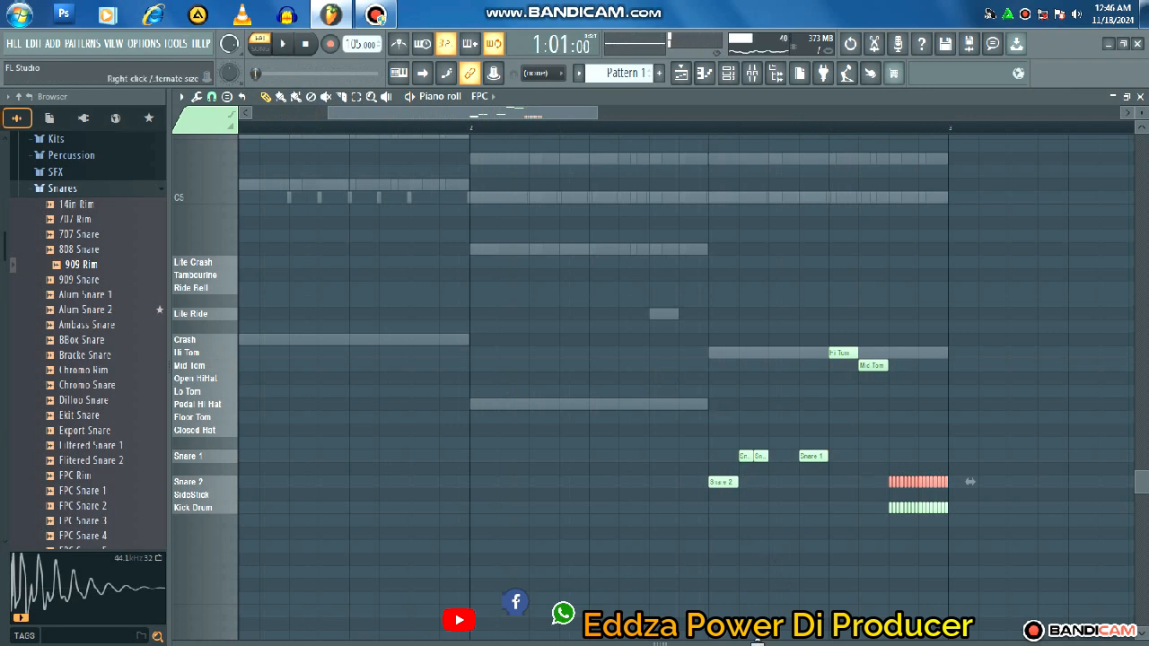
- Lower the velocities of the single Snare 2 note, the two short Snare 1 slices and the following Snare 1 note
drag(761, 643, 741, 401)
click(737, 395)
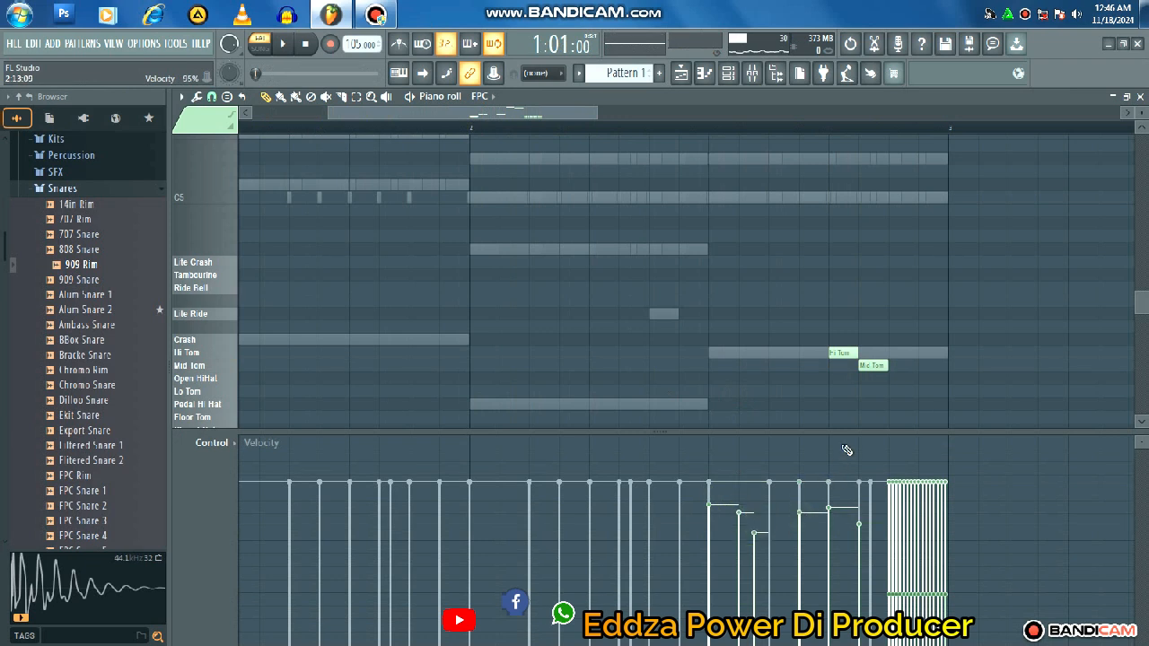
drag(853, 432, 854, 474)
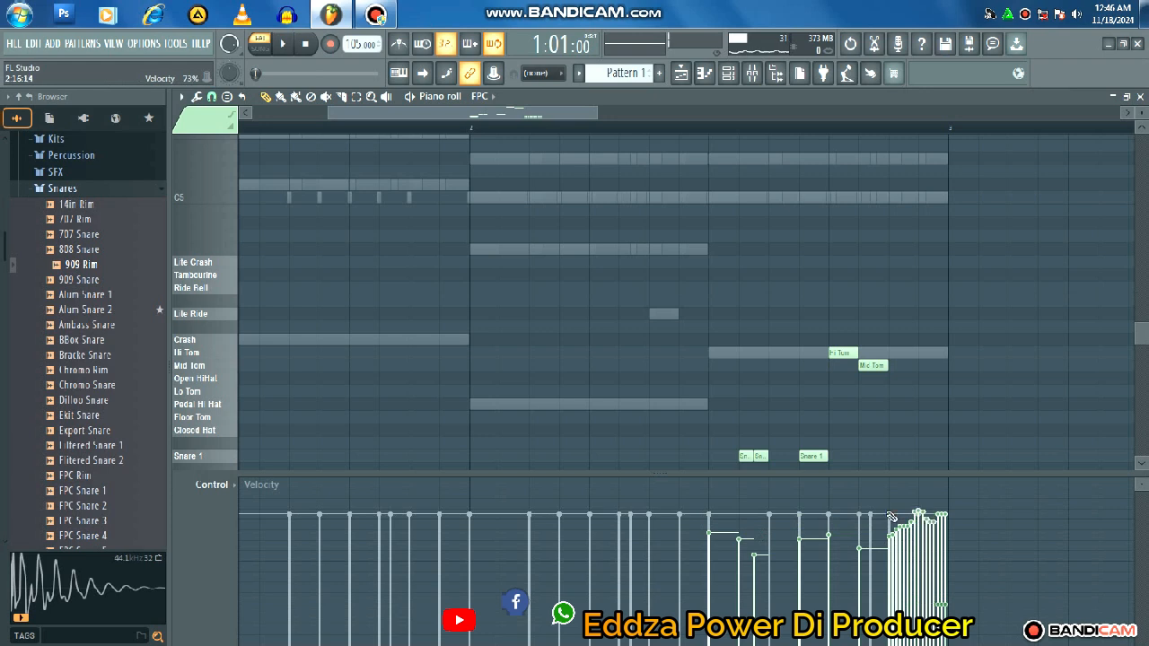
- Undo the last velocity edit on the chopped slices at the end of bar 2
click(38, 47)
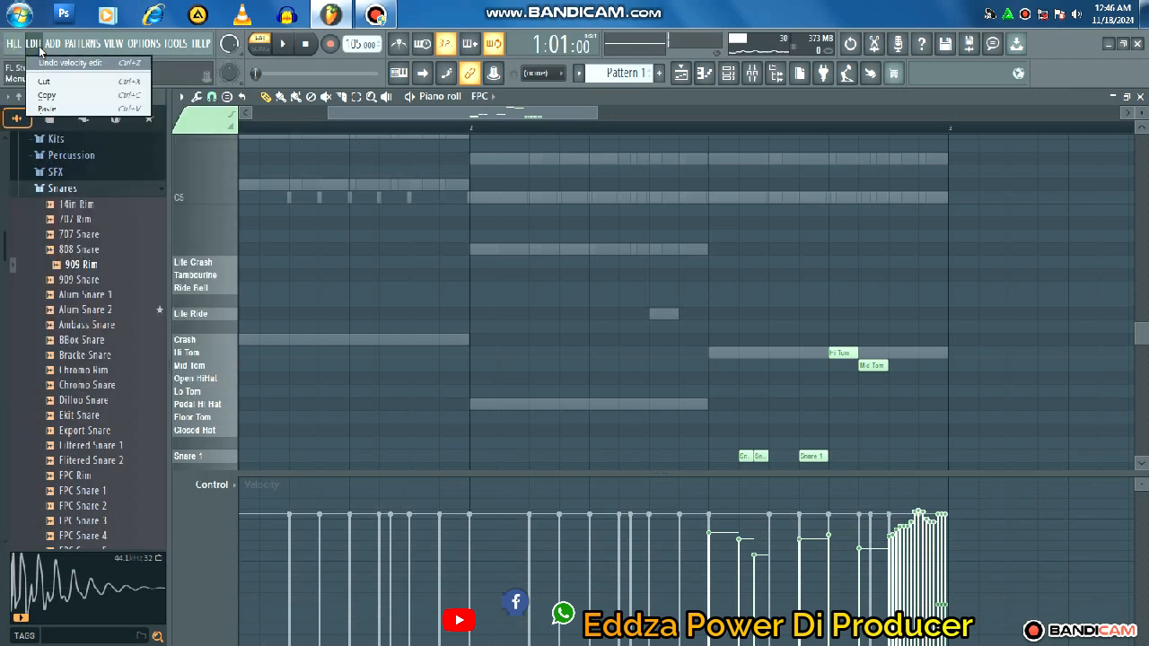
click(32, 44)
click(31, 43)
click(37, 63)
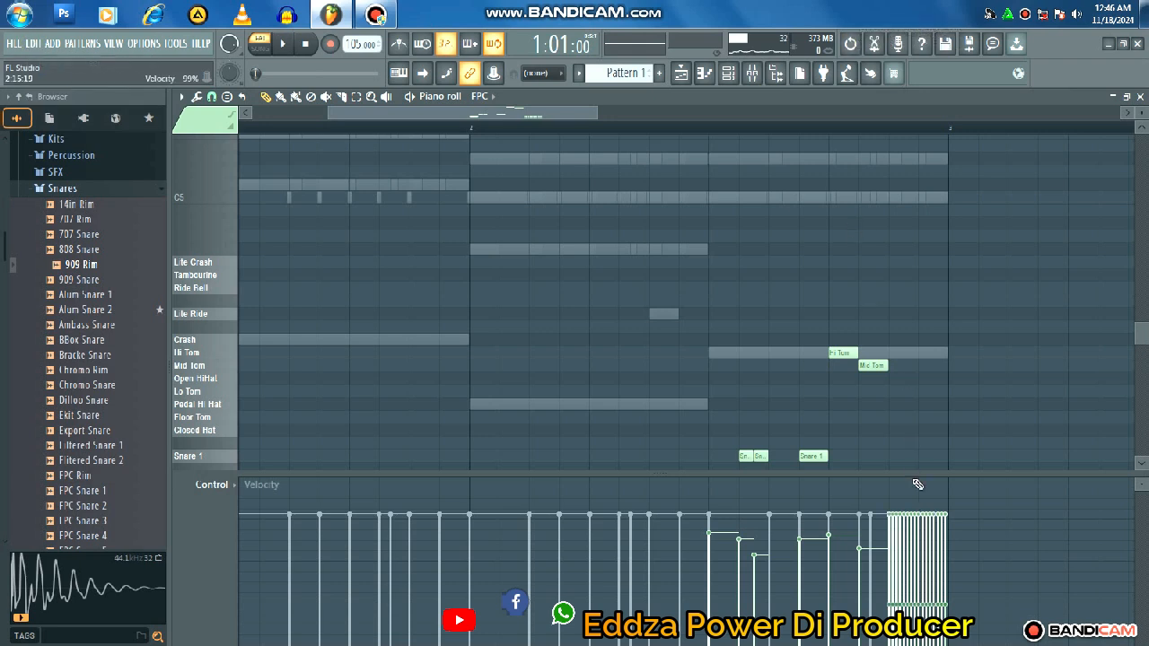
- Select only the Kick Drum slices, shape their velocities into a rising ramp, and play the pattern
drag(917, 475, 925, 590)
drag(955, 492, 900, 510)
drag(905, 593, 912, 492)
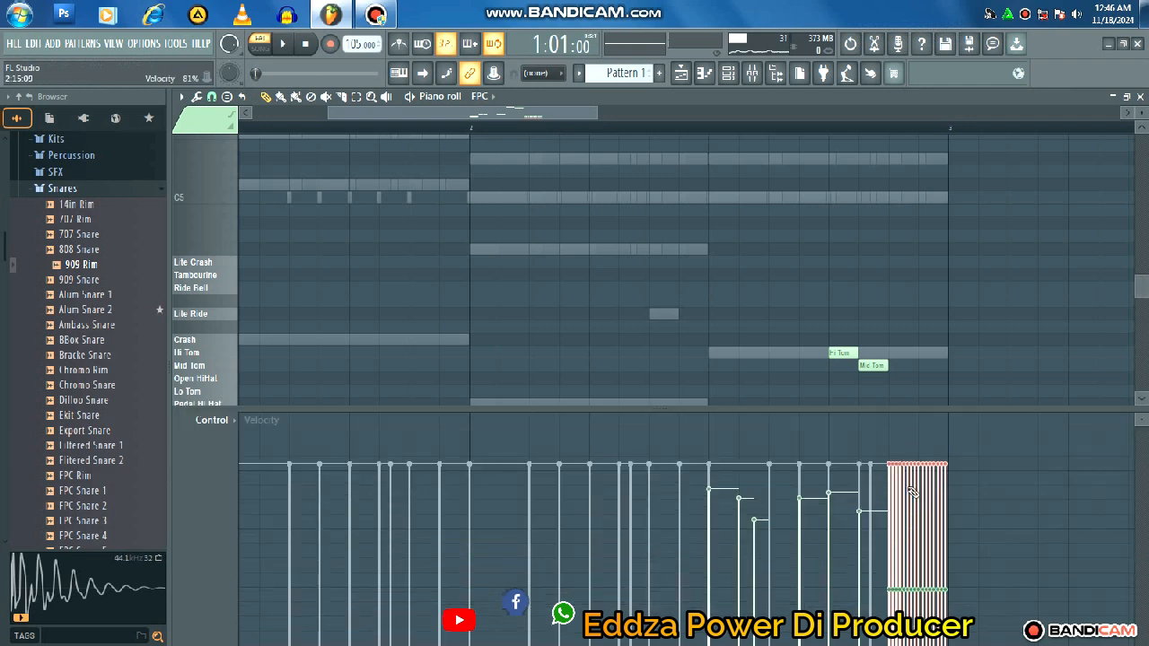
drag(888, 499, 934, 485)
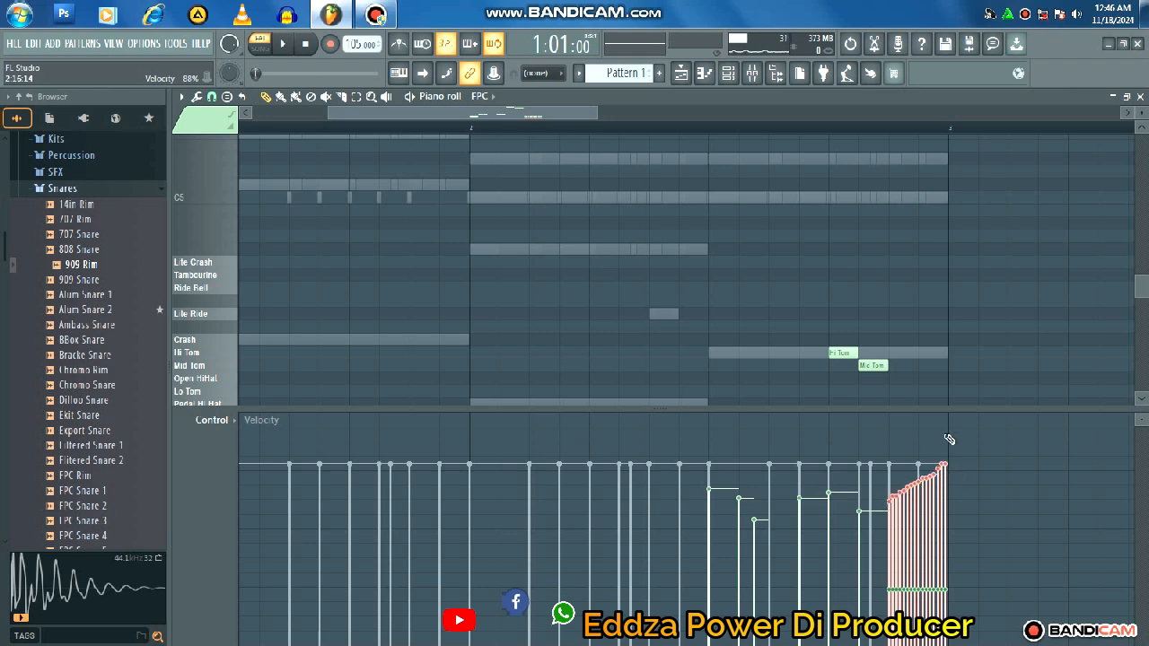
drag(964, 419, 943, 641)
key(space)
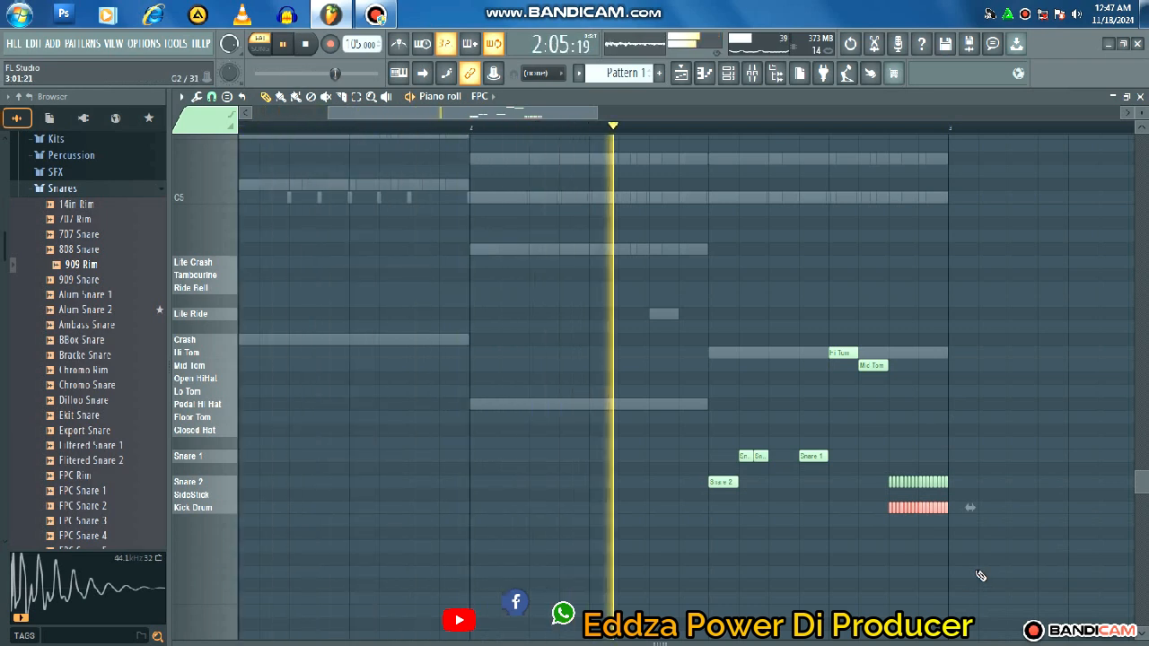
key(space)
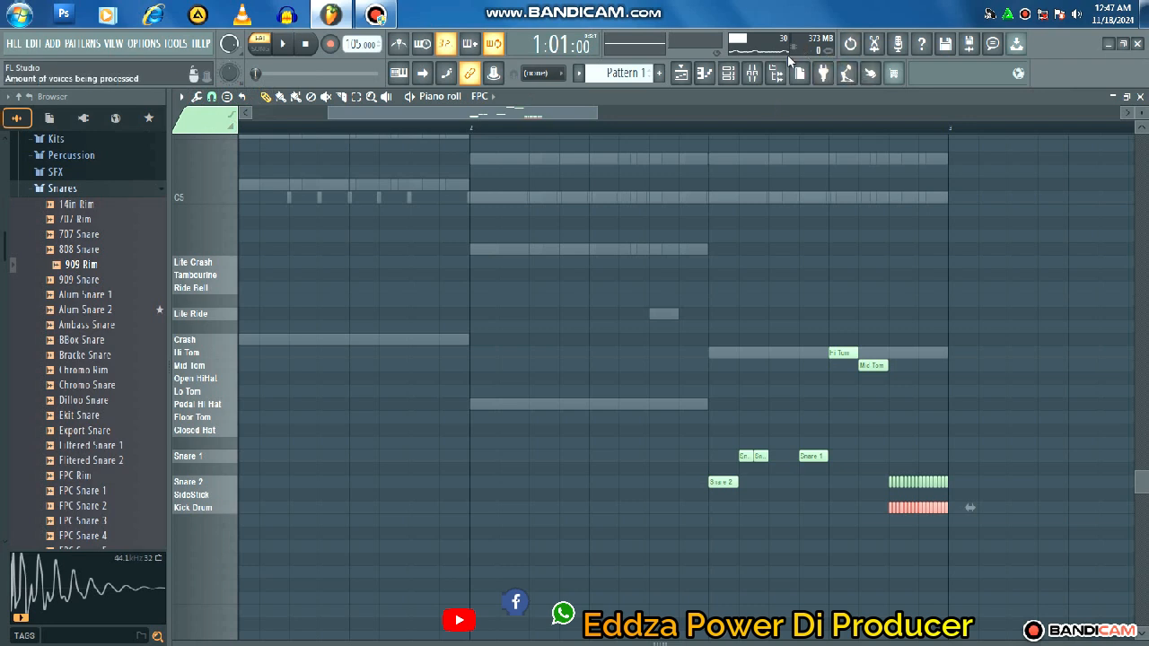
- Show the Channel rack and open the Groove Bias folder inside the Drums pack's Kits folder
click(729, 76)
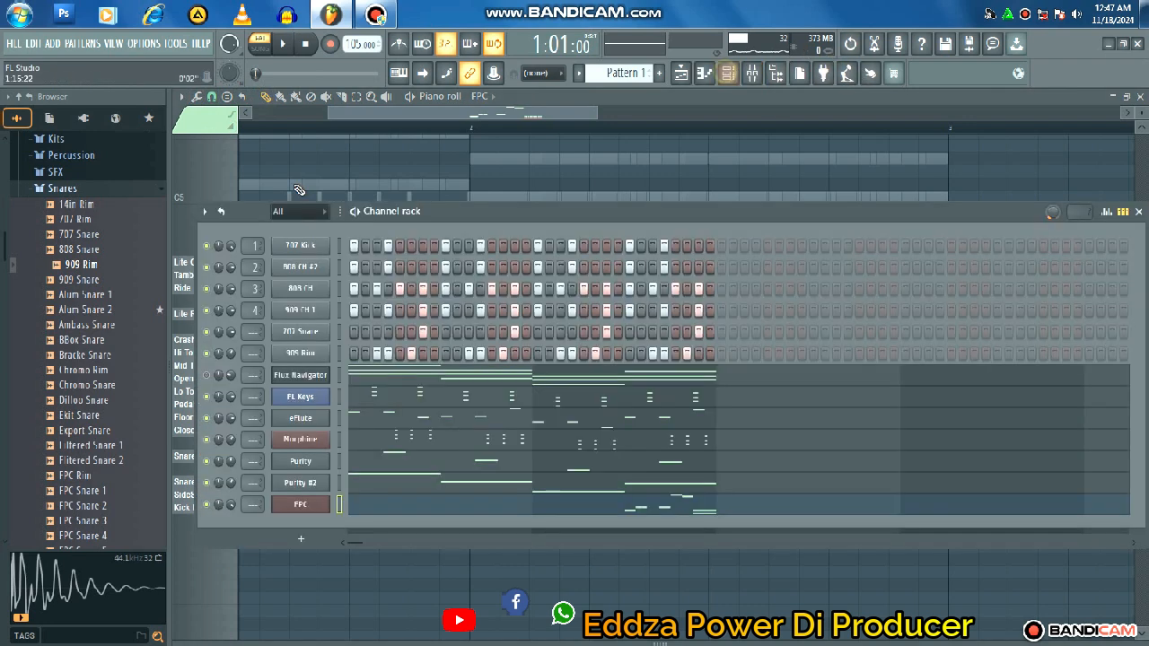
click(56, 191)
scroll(67, 215, up, 4)
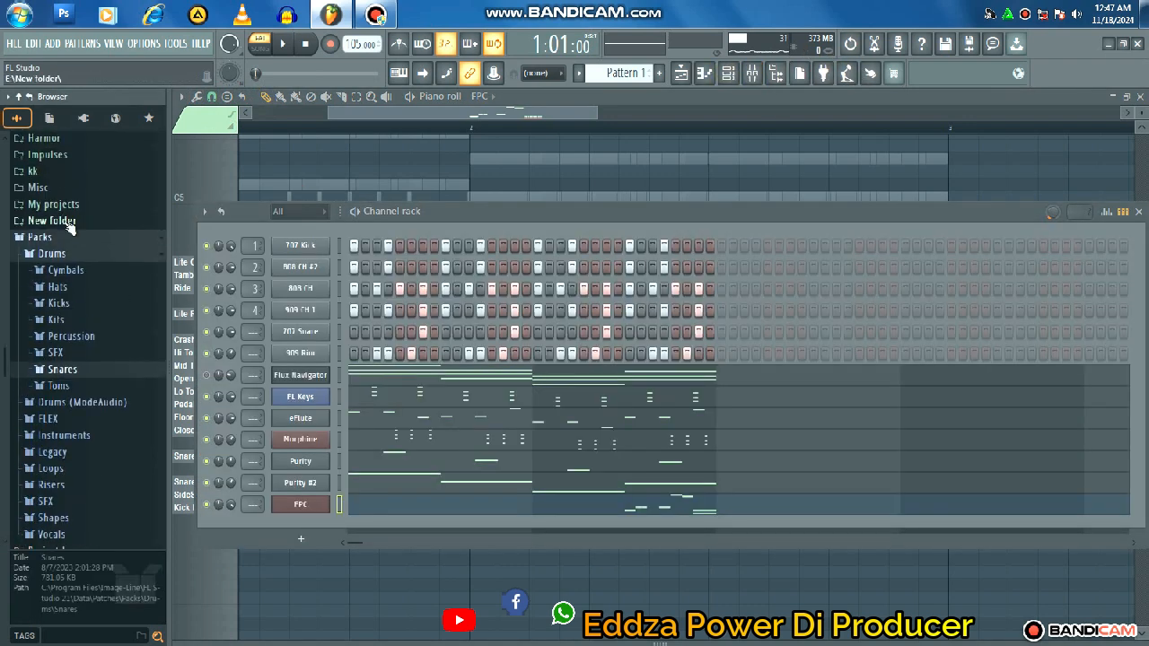
click(64, 323)
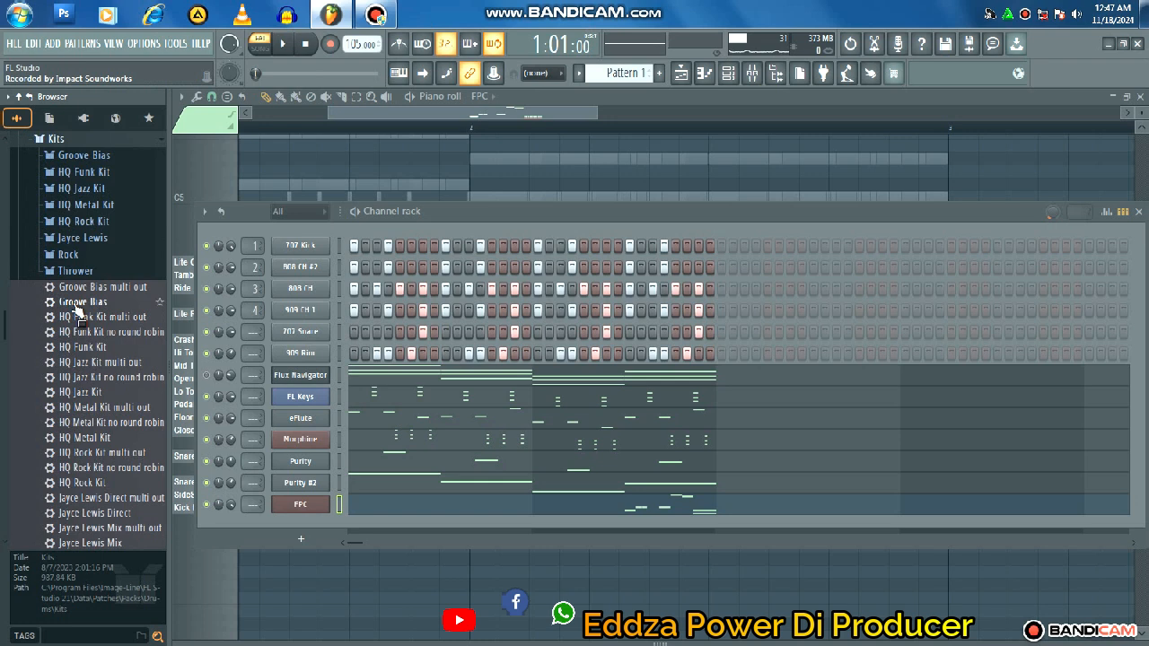
scroll(79, 310, up, 3)
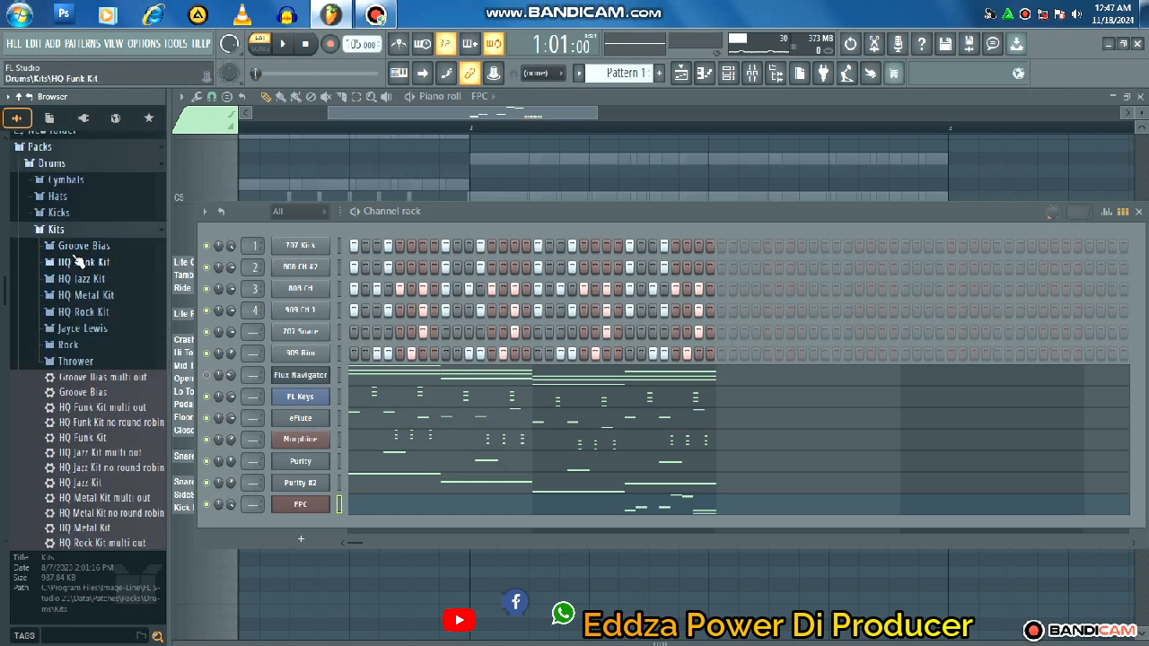
click(77, 247)
- Audition Groove Bias crash samples from the crash 1 and crash 2 series, ending with crash 2 v3 rr1
click(93, 244)
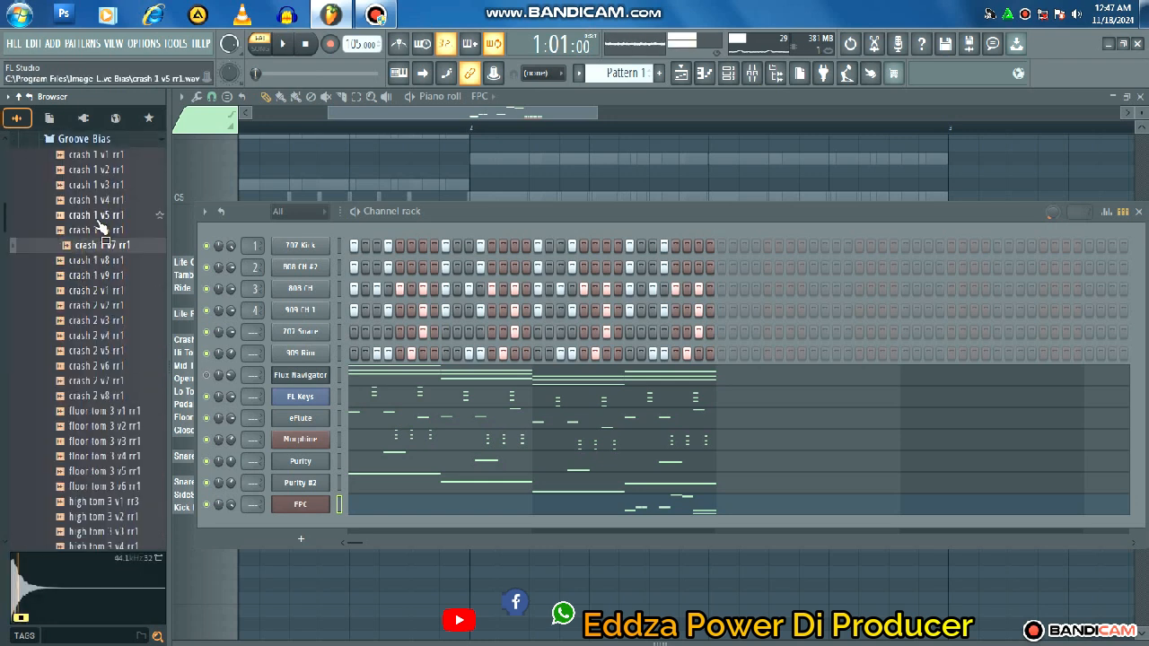
click(100, 224)
click(100, 275)
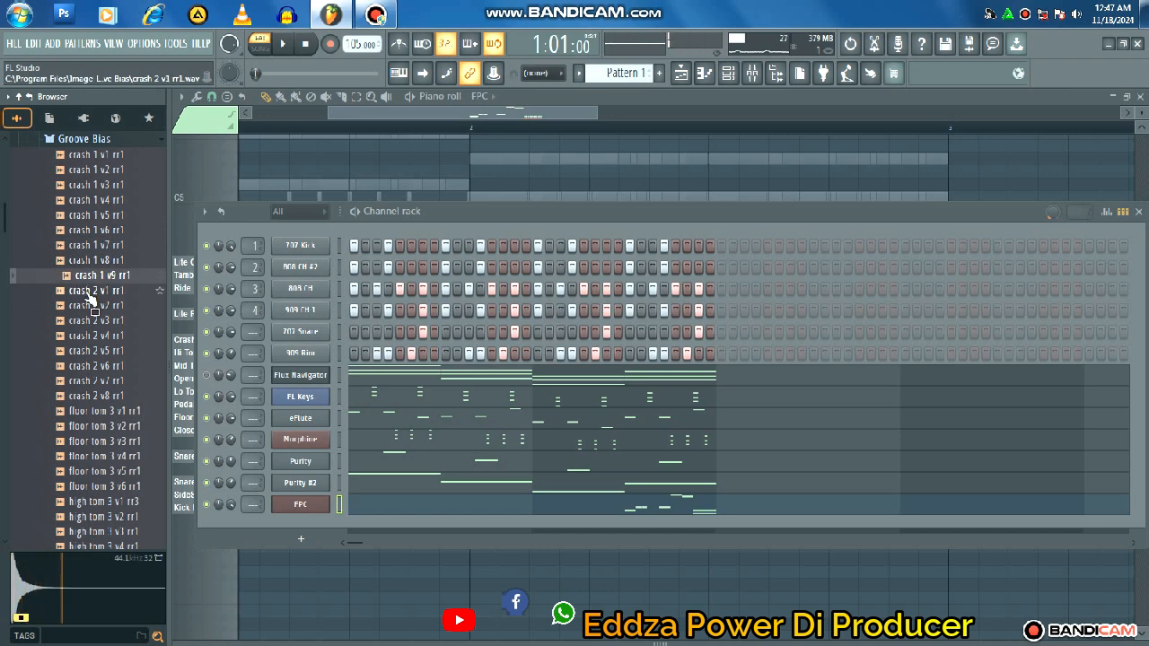
click(90, 293)
click(95, 308)
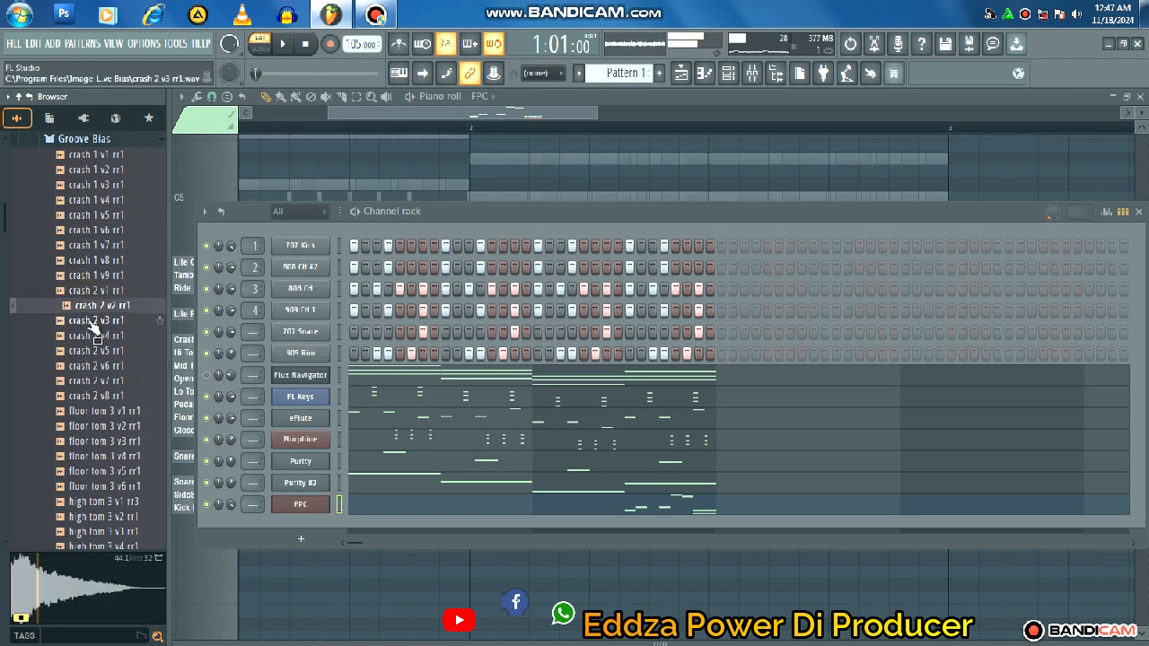
click(94, 325)
- Try loading crash 2 v3 rr1 onto the 909 Rim channel, and undo the sample load
drag(93, 325, 321, 359)
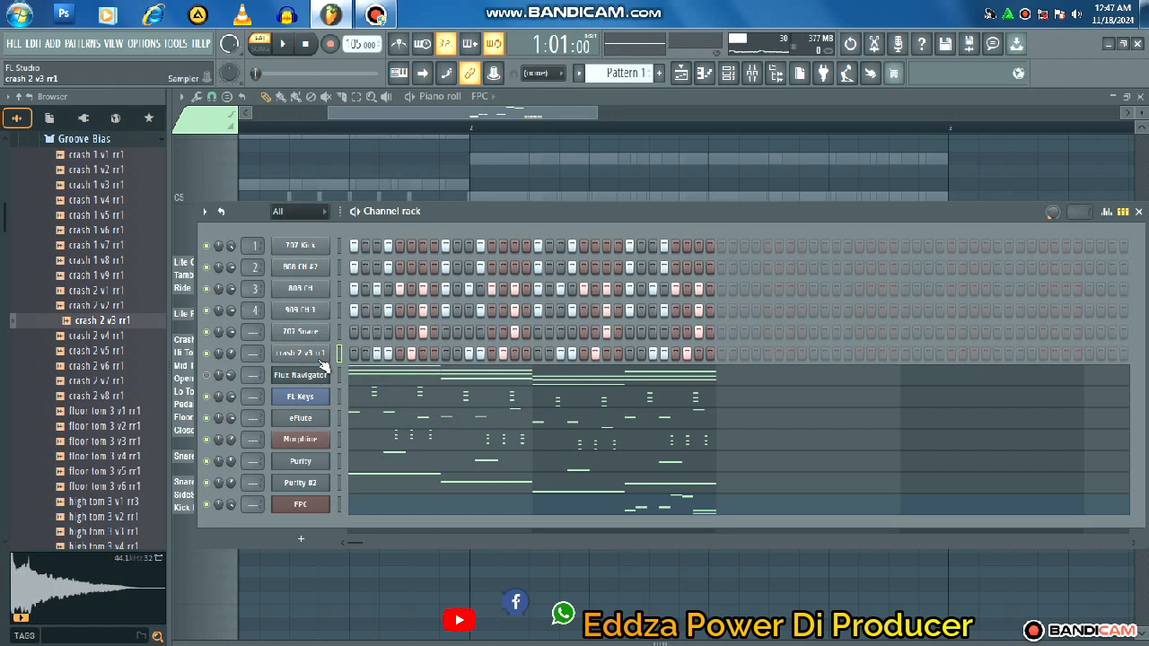
click(41, 45)
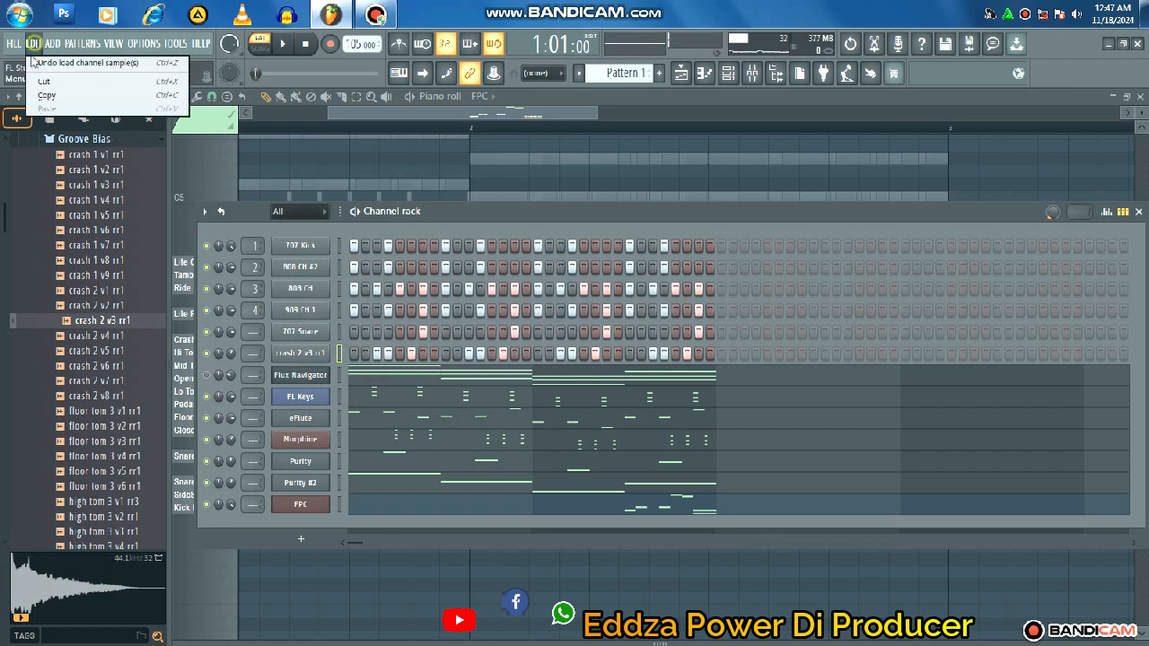
click(62, 70)
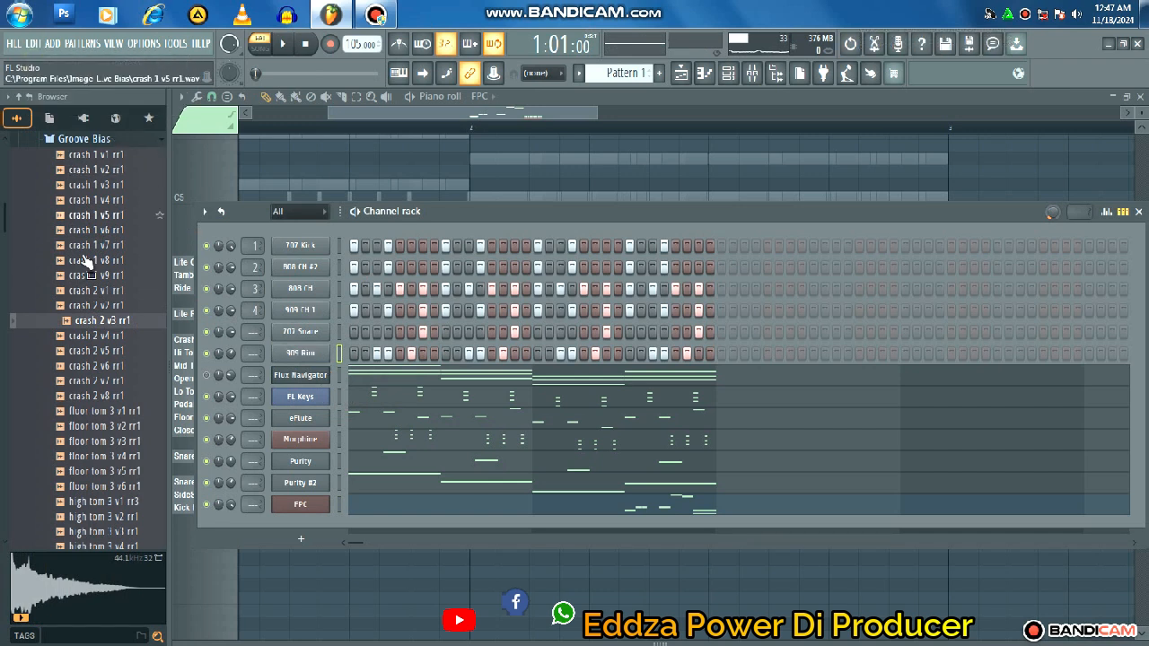
- Add crash 2 v3 rr1 as a new channel below 909 Rim with a first-step hit, set its volume to 55%, and play the pattern
drag(82, 321, 339, 377)
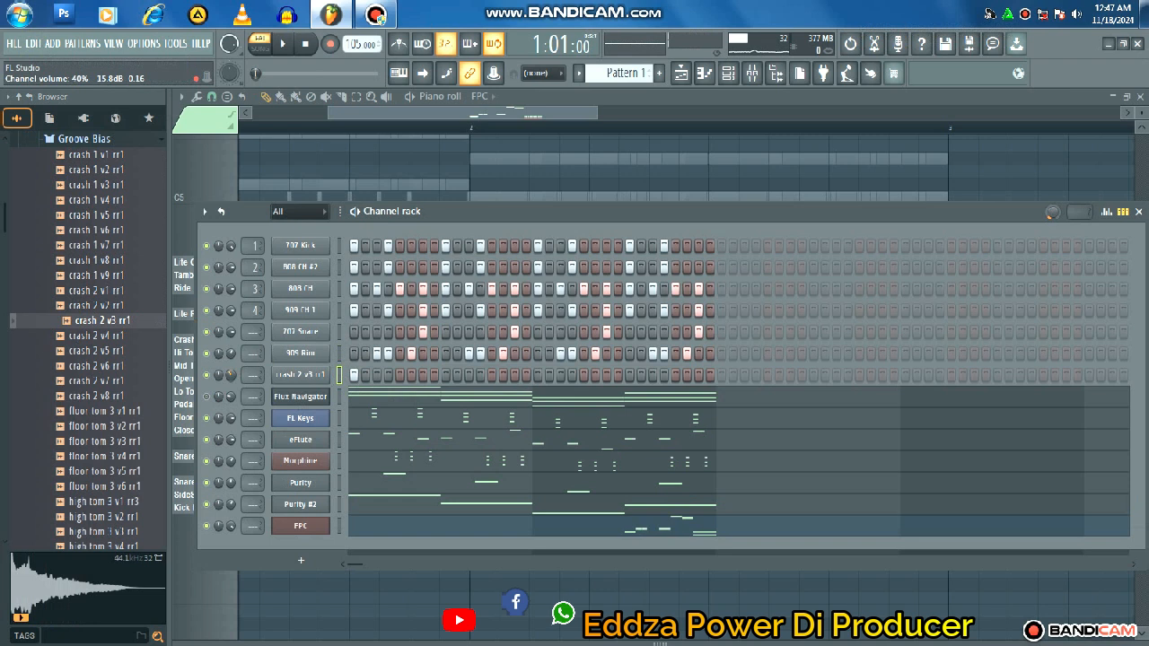
key(space)
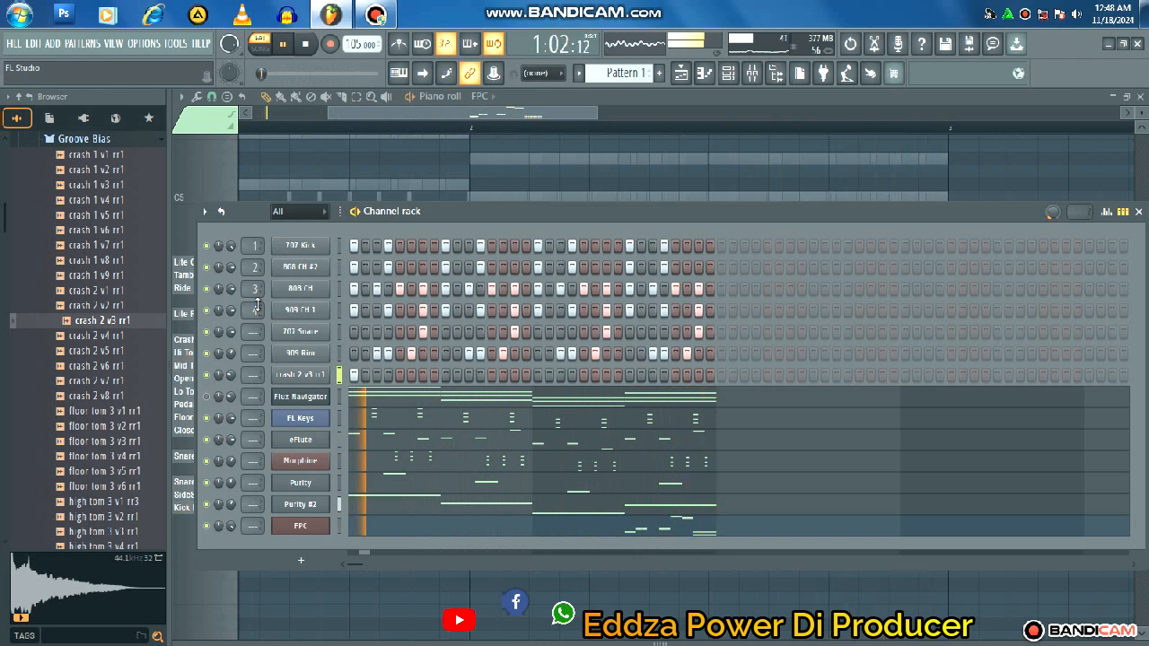
key(space)
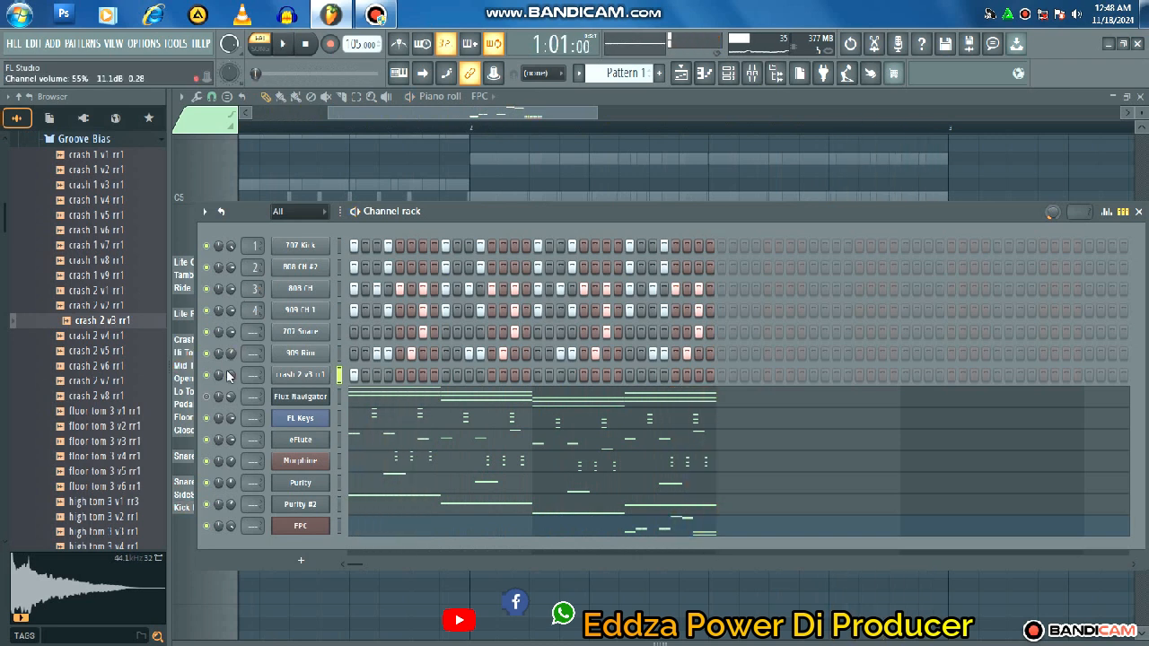
key(space)
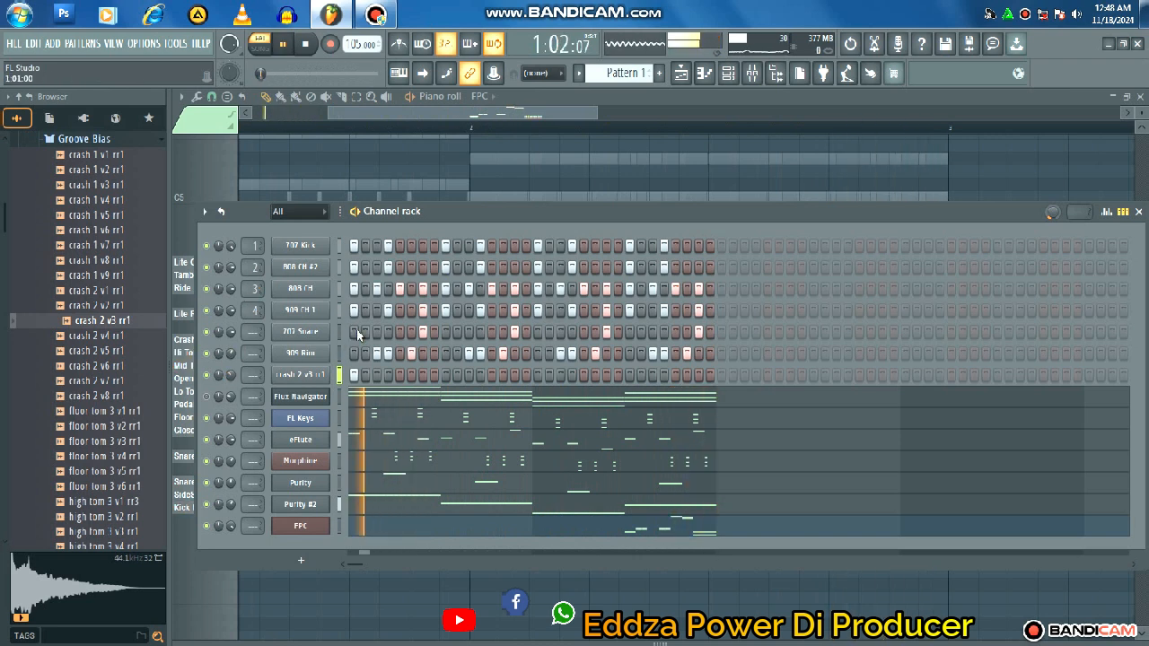
key(space)
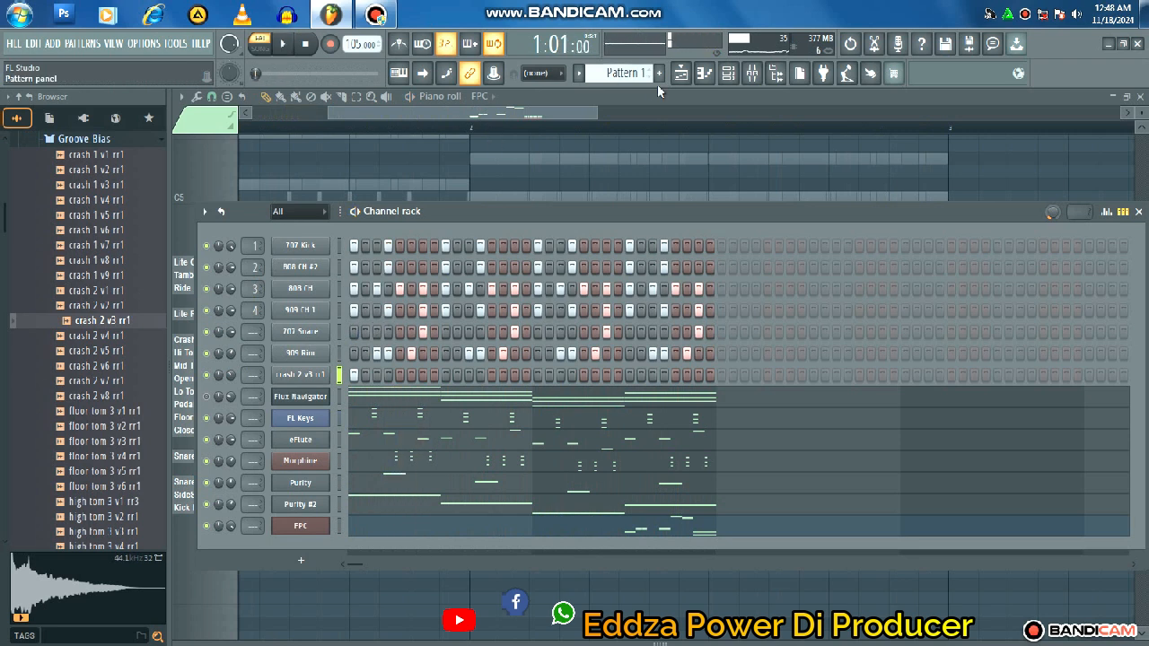
- Split Pattern 1 by channel and hide the Channel rack so the Playlist is unobstructed
click(610, 73)
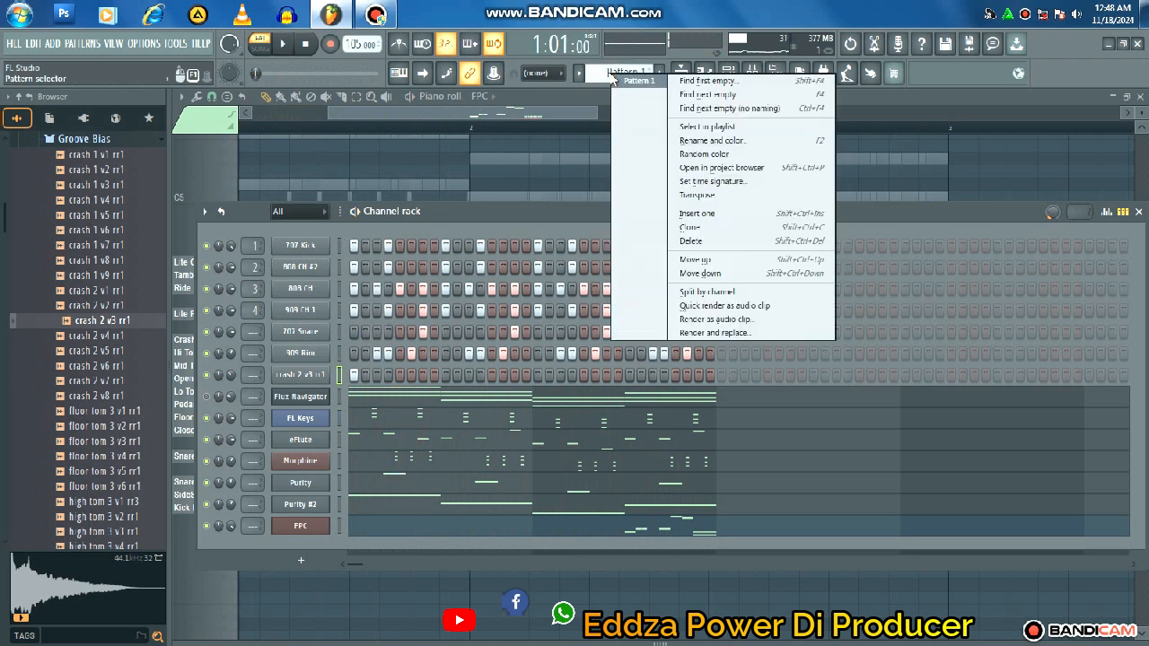
click(707, 292)
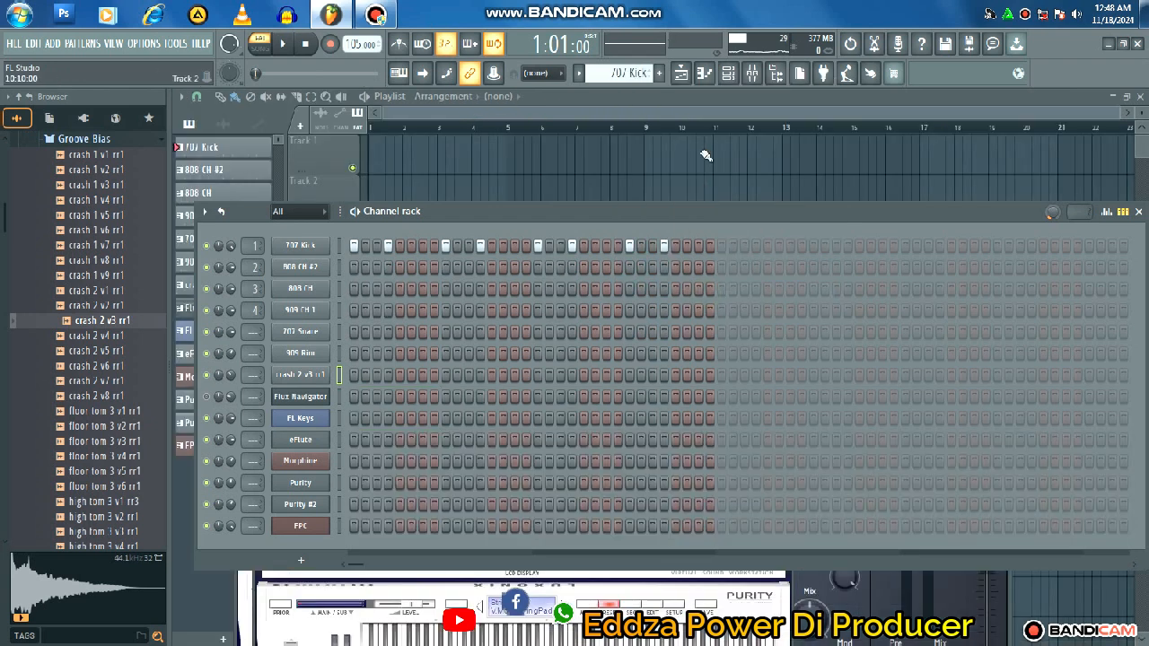
click(686, 78)
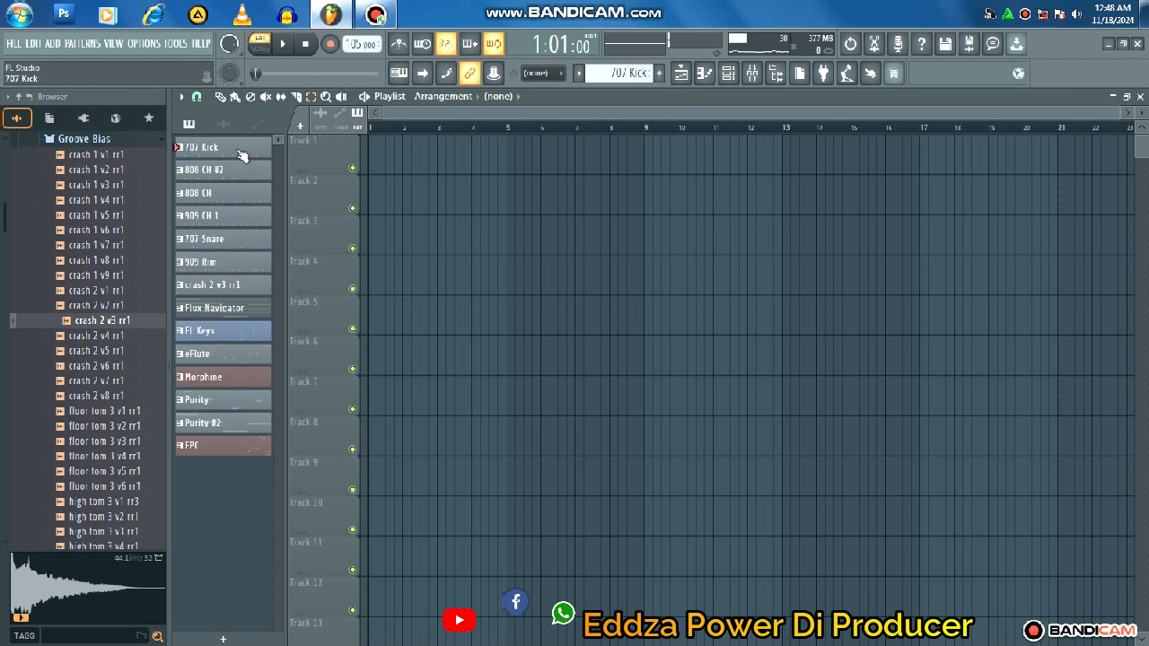
- Select all the split patterns from 707 Kick to FPC and place them at bar 1 on Playlist tracks 1 to 14
mouse_move(242, 155)
mouse_down()
mouse_move(221, 240)
mouse_move(226, 441)
mouse_up()
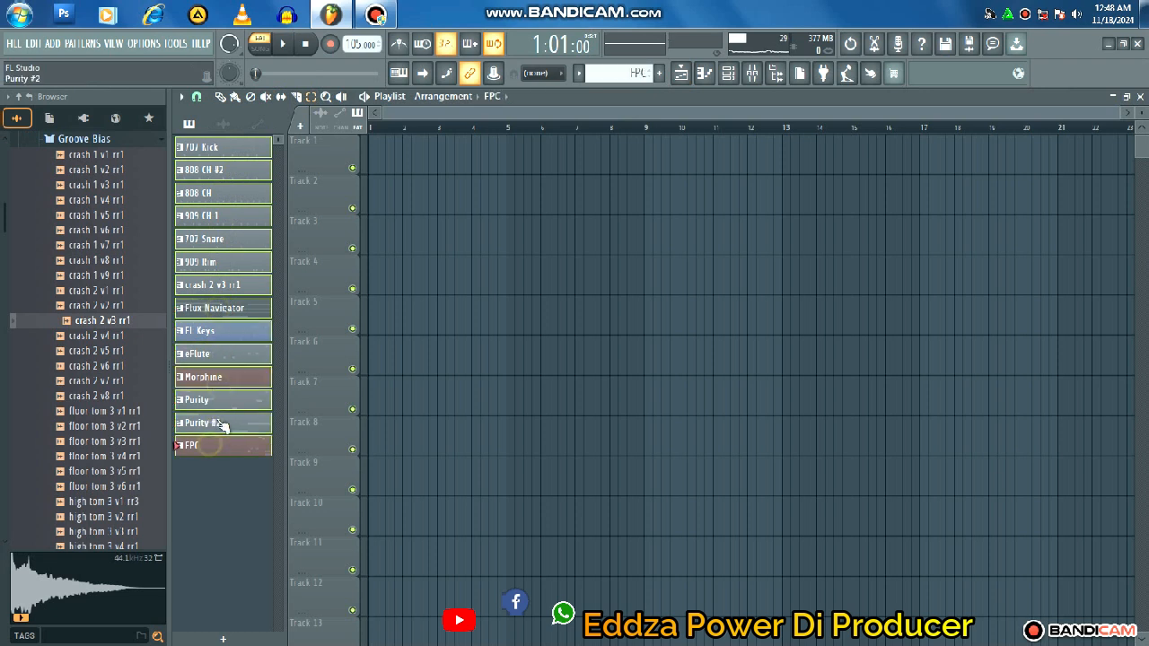
click(220, 96)
drag(225, 177, 387, 185)
click(409, 241)
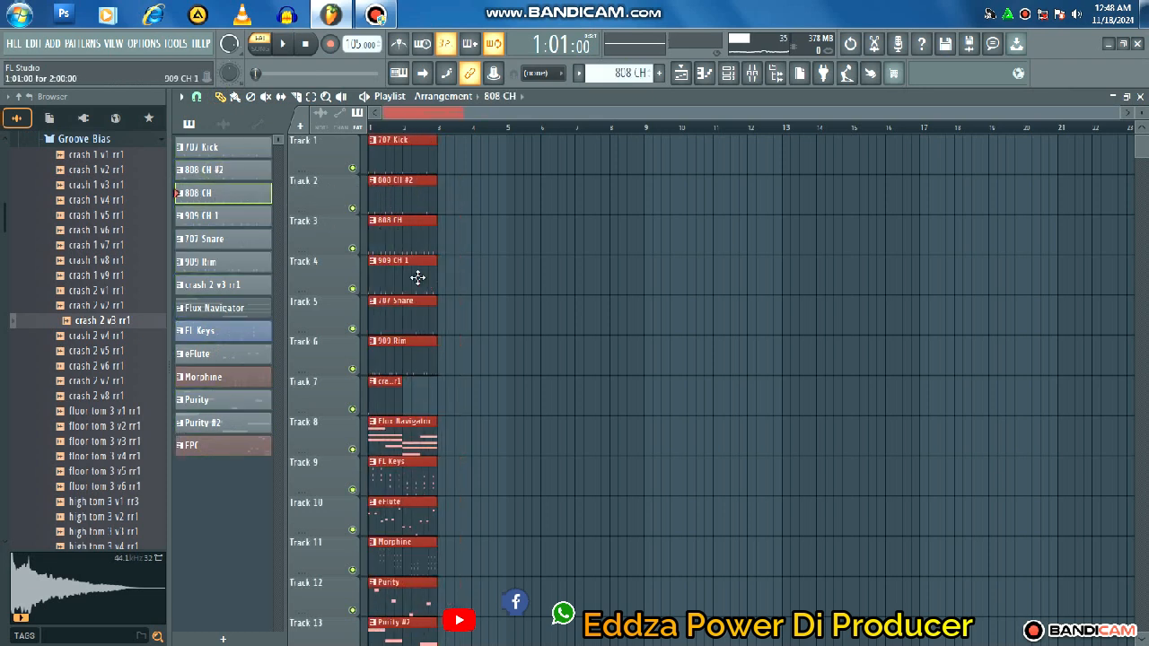
- Set the Playlist snap to Cell
scroll(419, 278, down, 1)
click(196, 96)
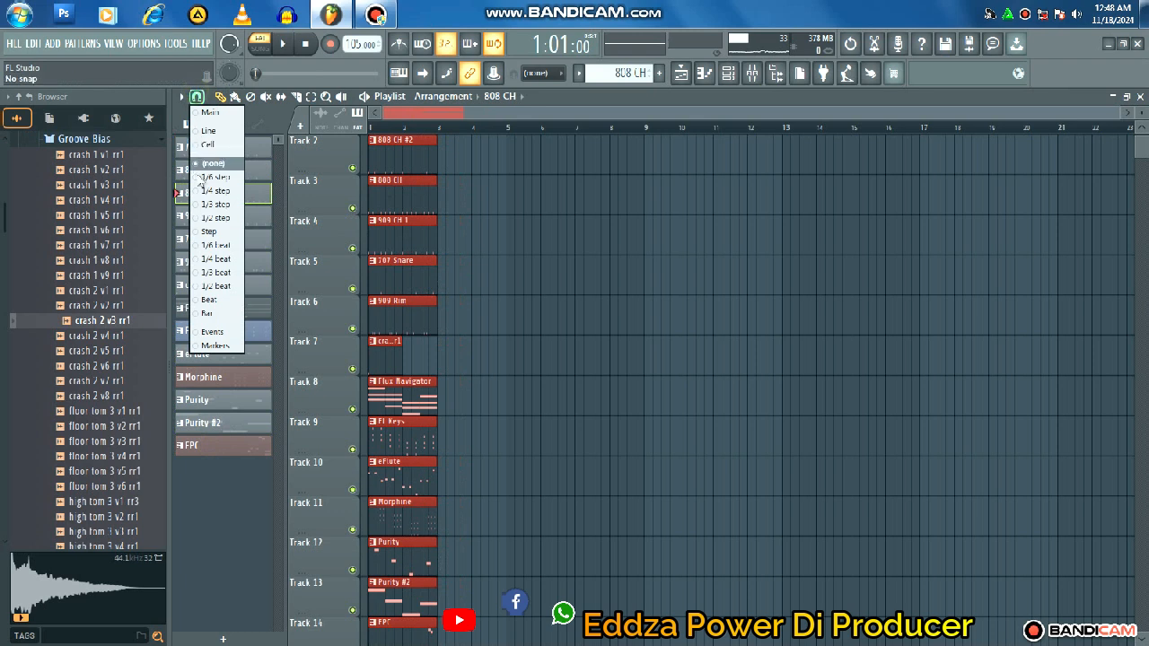
click(210, 145)
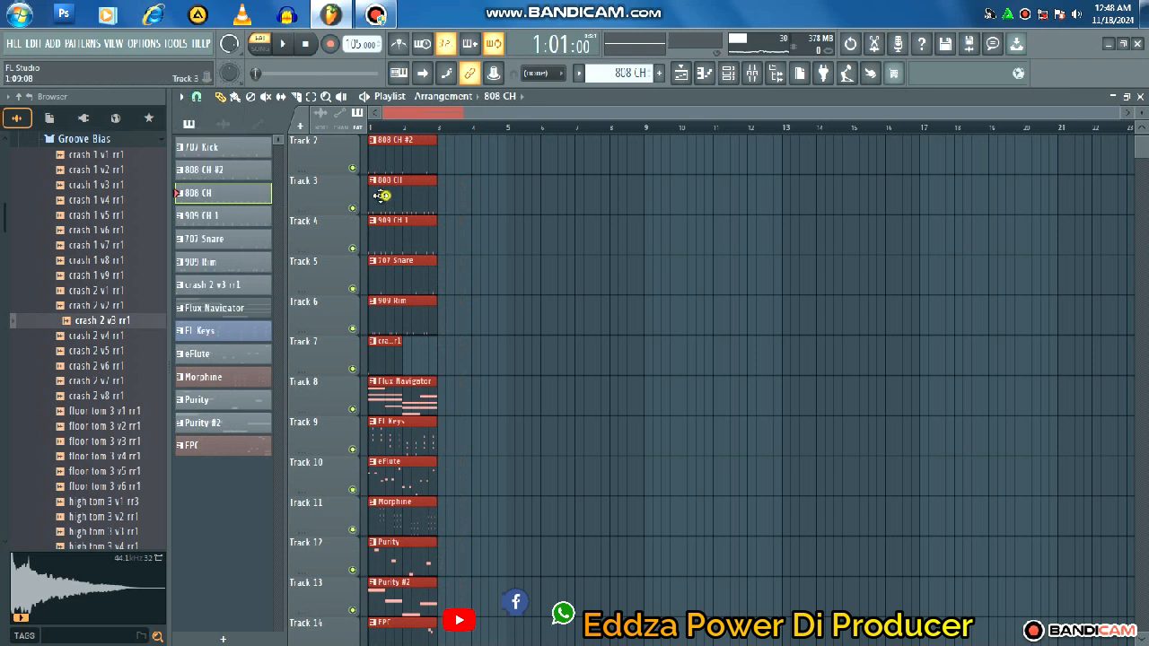
- Delete the crash and FPC clips from tracks 7 and 14, and move the Flux Navigator through Purity #2 clips up one track
scroll(386, 354, down, 2)
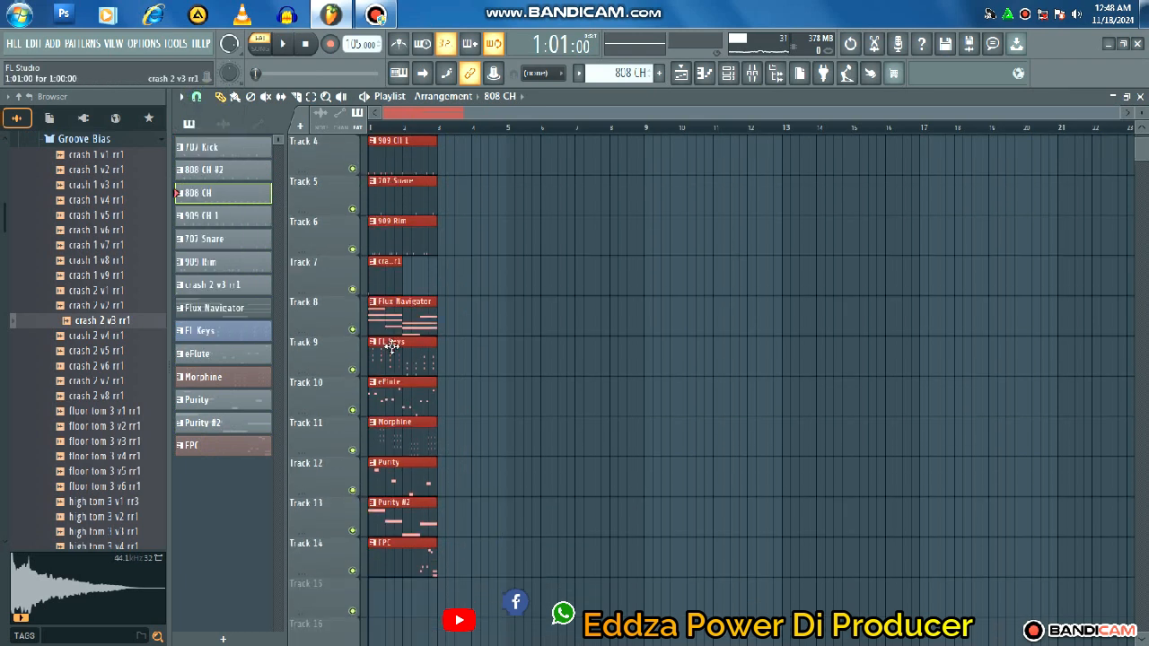
right_click(388, 286)
right_click(406, 562)
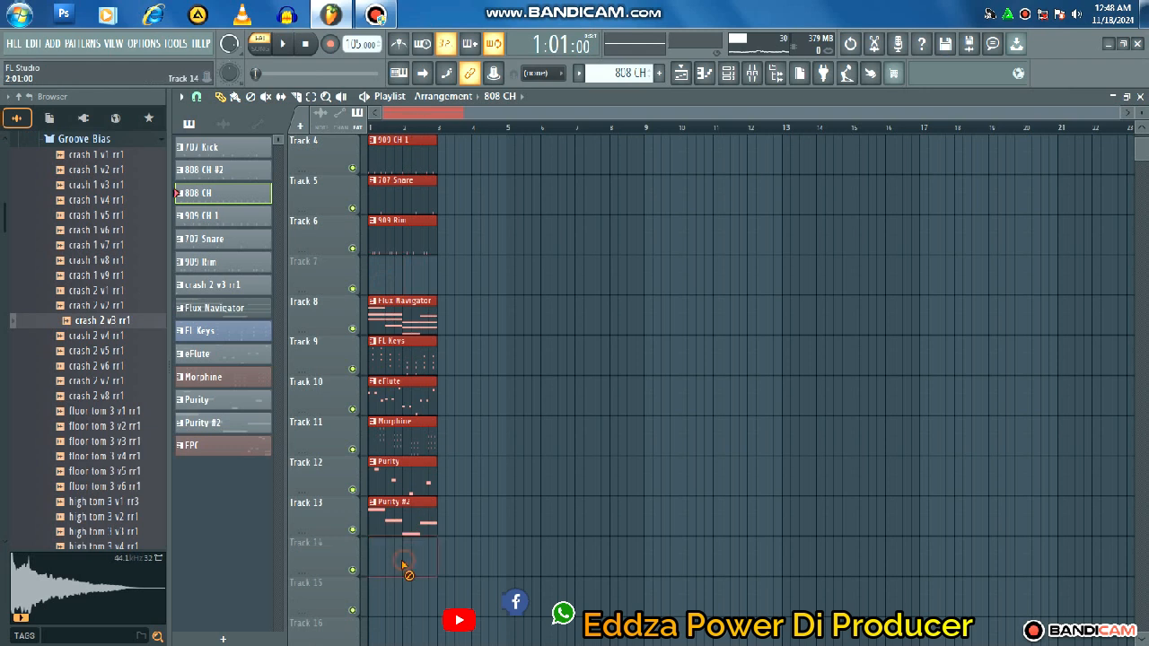
drag(462, 310, 337, 520)
key(shift+Up)
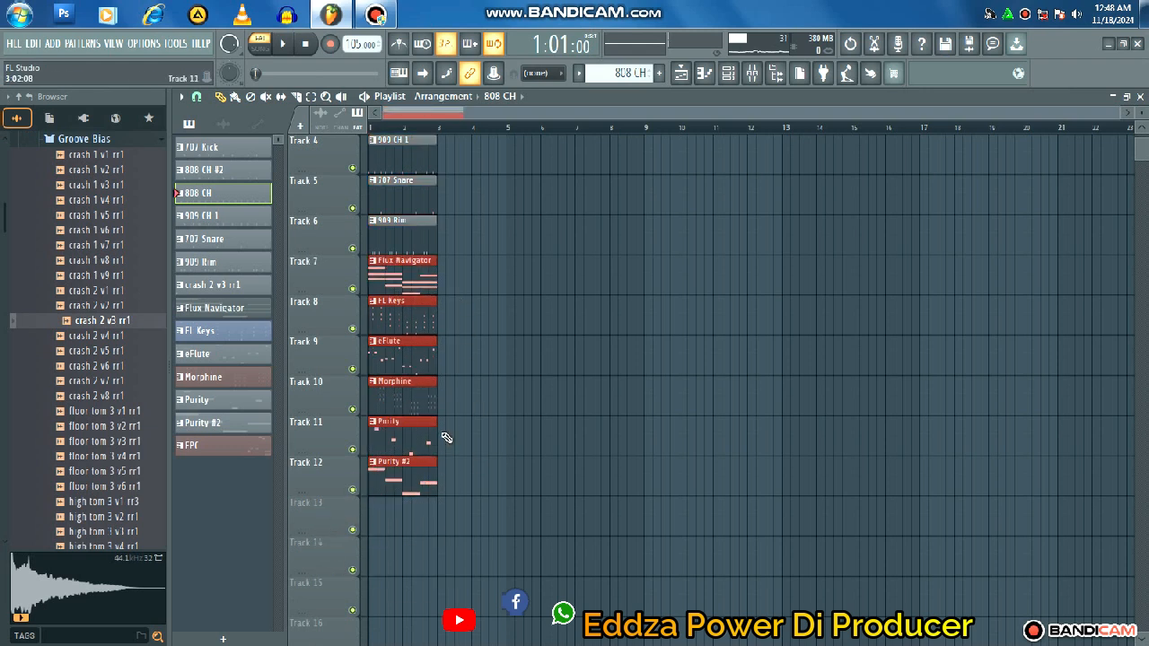
- Select all clips on tracks 1 to 12 and duplicate them ten times, filling the Playlist up to bar 23
scroll(451, 422, up, 2)
scroll(419, 141, up, 1)
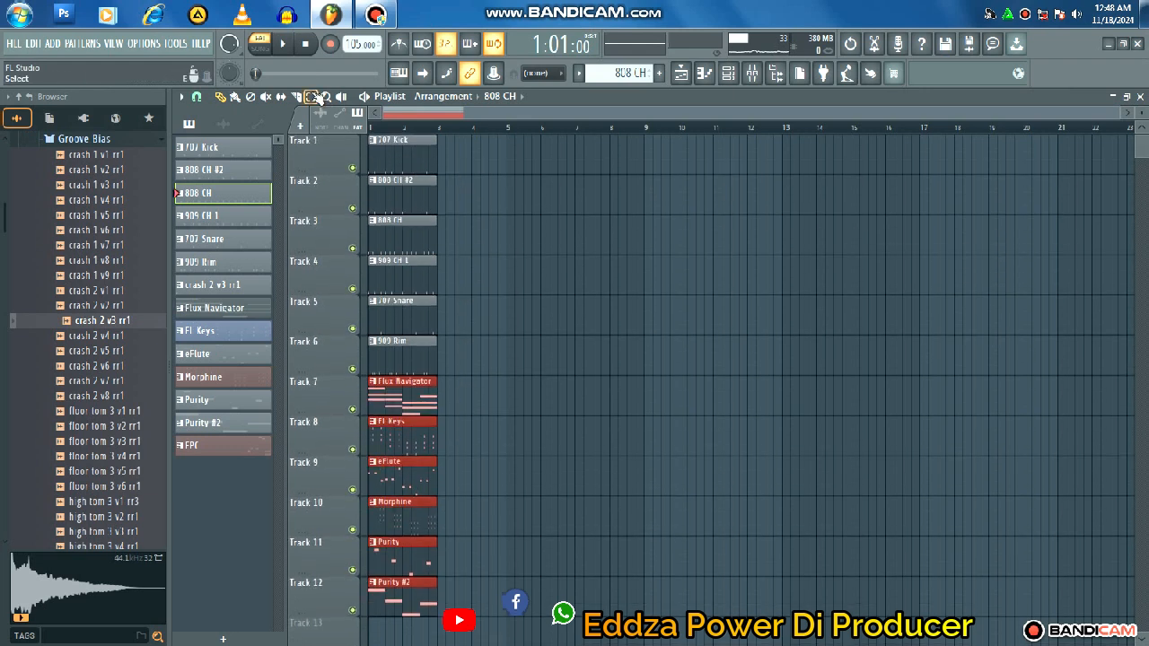
drag(454, 137, 364, 633)
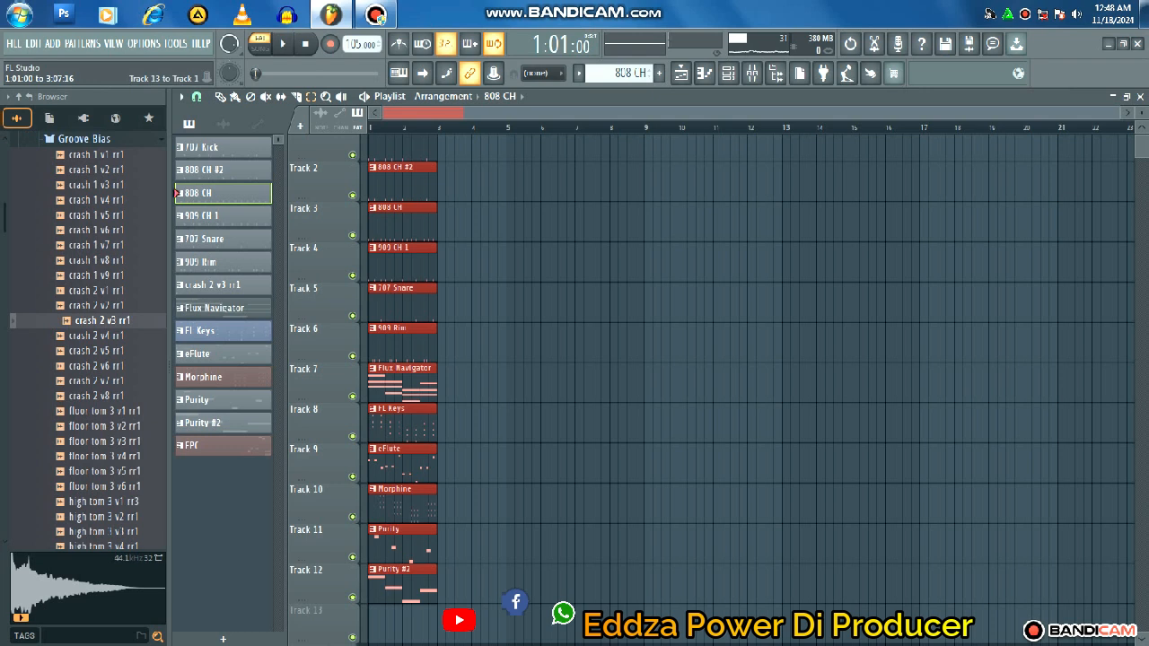
key(ctrl+b)
key(ctrl+b)
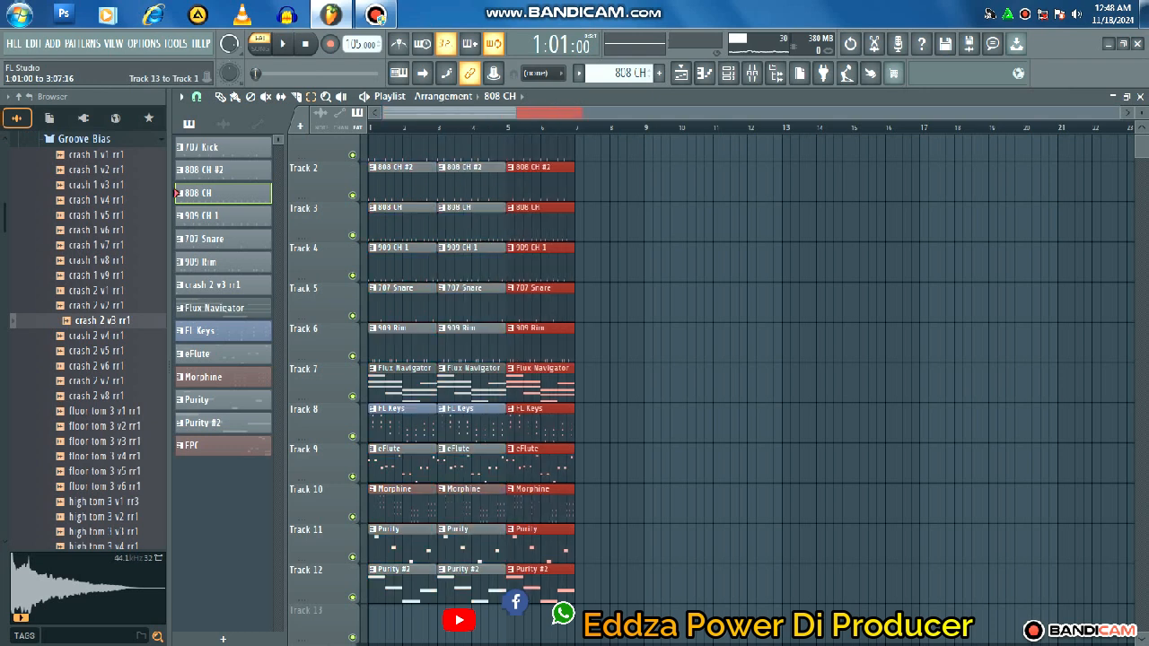
key(ctrl+b)
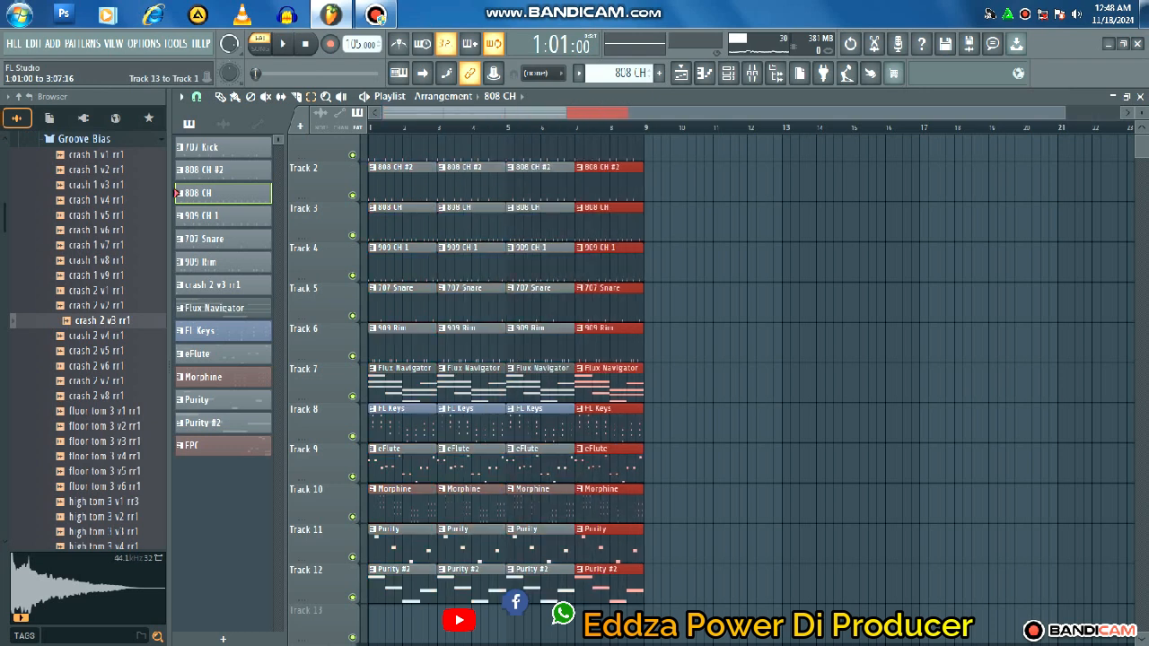
key(ctrl+b)
key(ctrl+b)
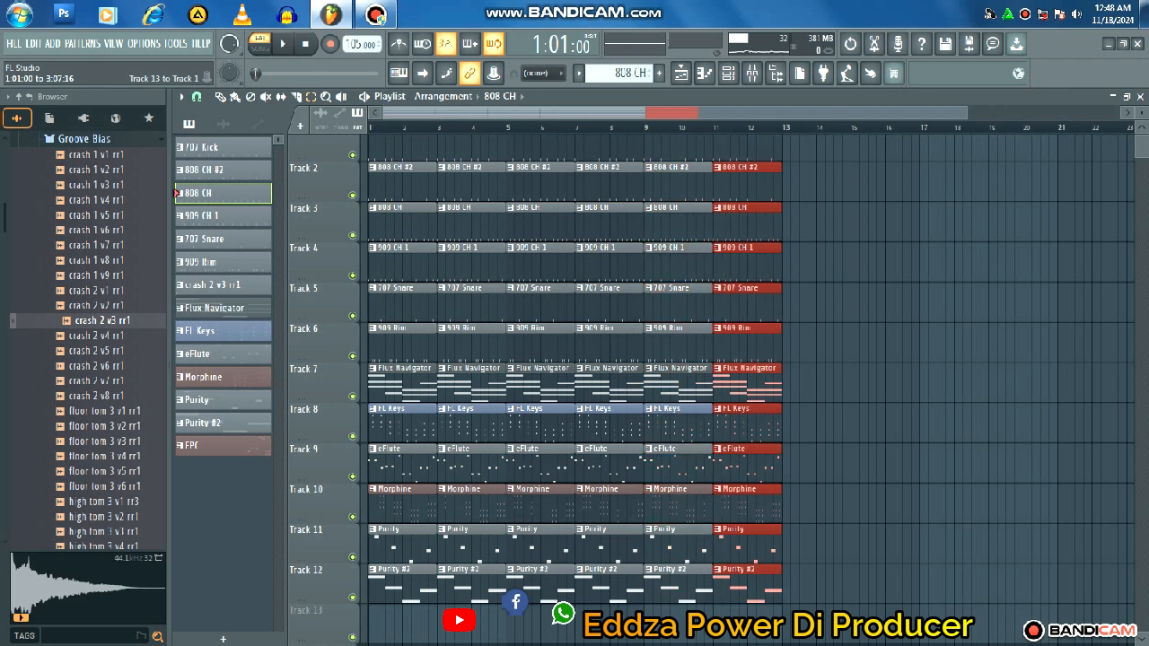
key(ctrl+b)
key(ctrl+b)
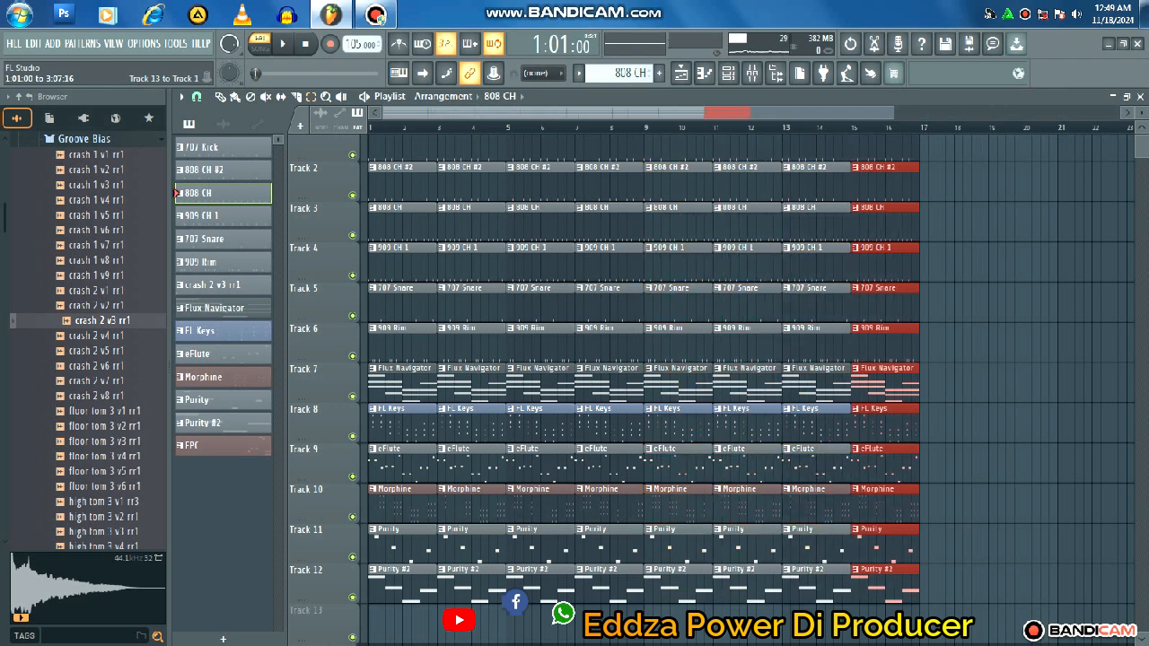
key(ctrl+b)
key(ctrl+b)
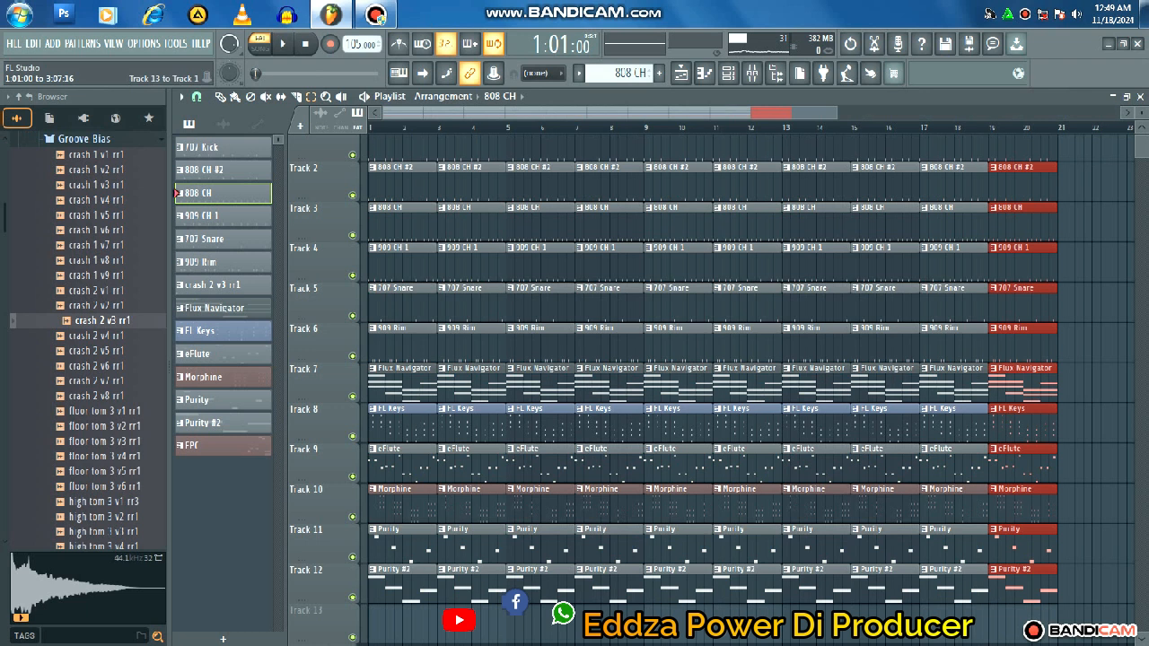
key(ctrl+b)
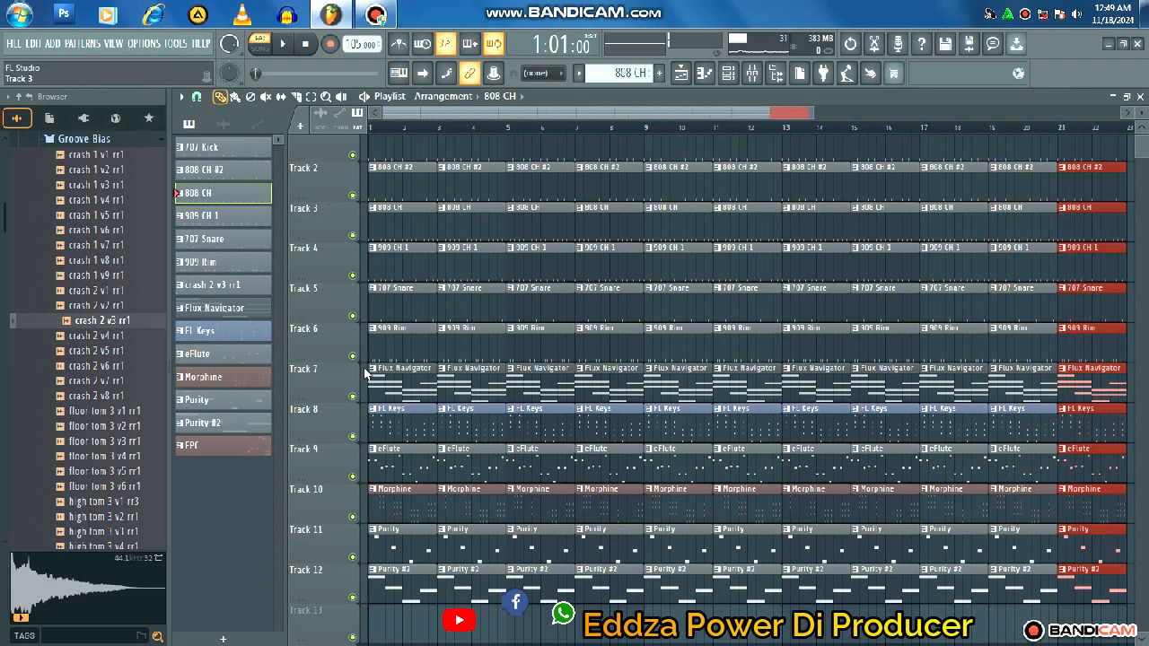
- Delete the eFlute and Purity #2 clips from bars 1 to 4
right_click(400, 472)
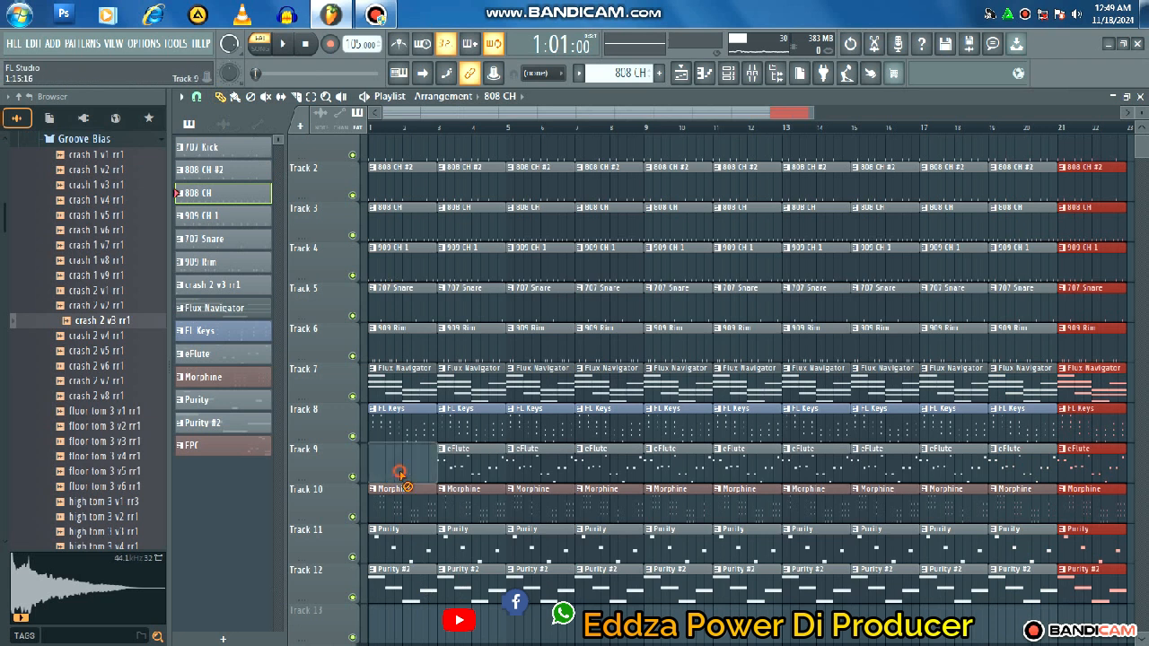
right_click(405, 599)
right_click(451, 482)
right_click(465, 599)
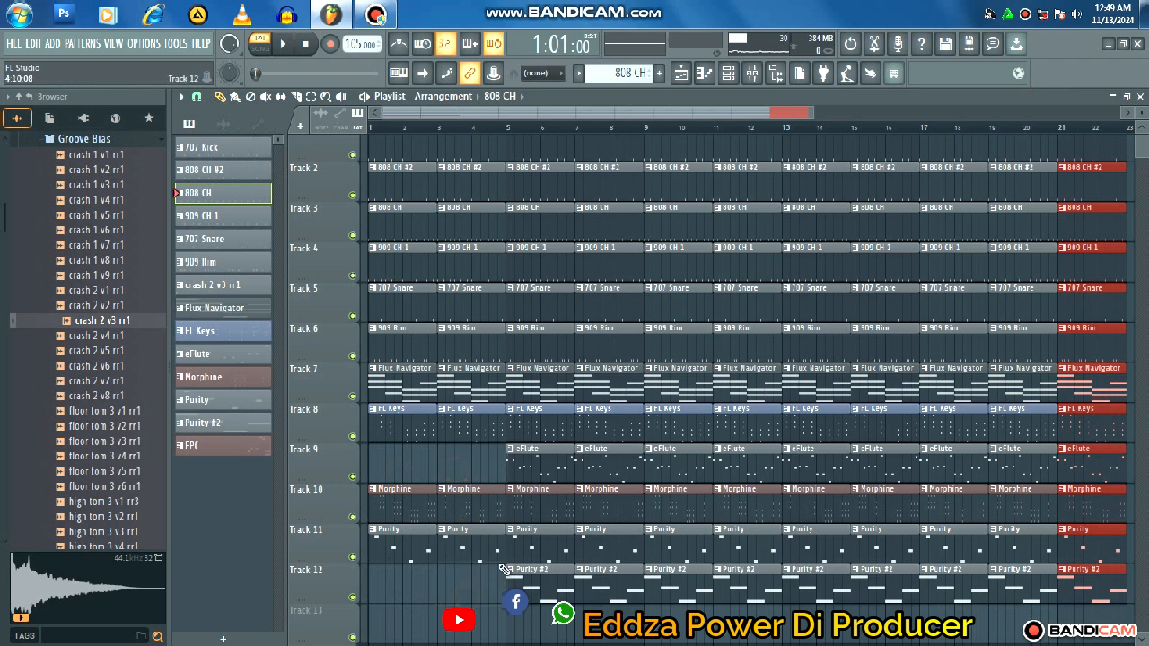
- Delete the Morphine and Purity #2 clips from bars 5 to 8
right_click(528, 512)
right_click(588, 510)
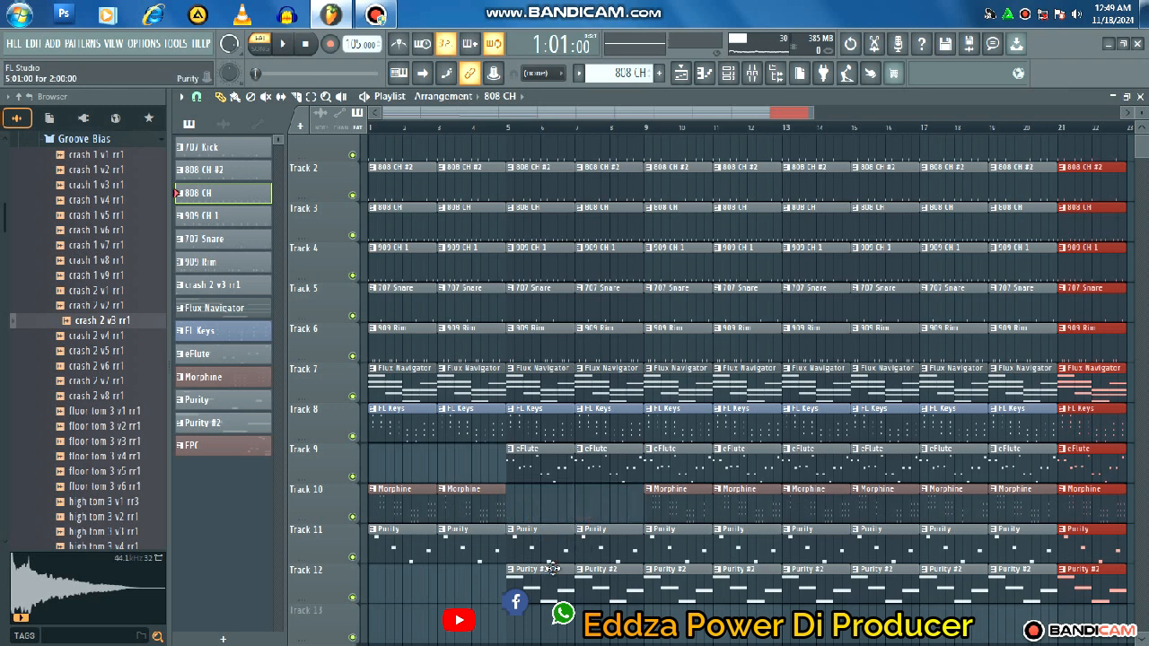
right_click(547, 595)
right_click(588, 591)
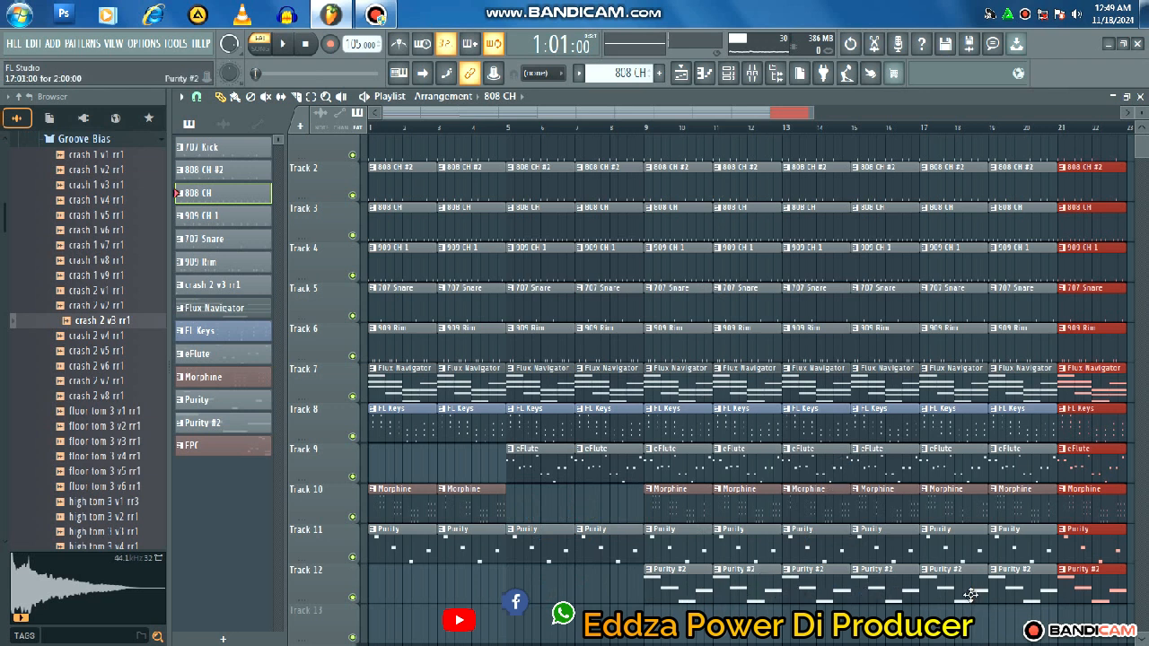
- Delete the two Morphine clips between bars 17 and 21, and the last eFlute clip at bar 21
right_click(951, 496)
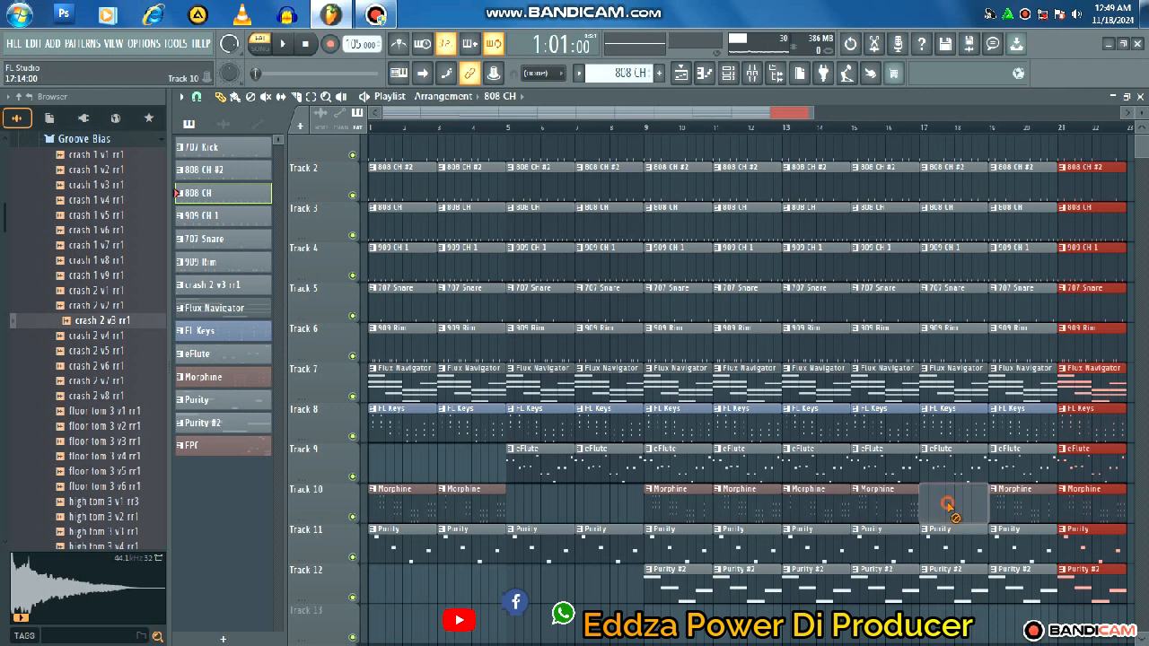
right_click(1010, 502)
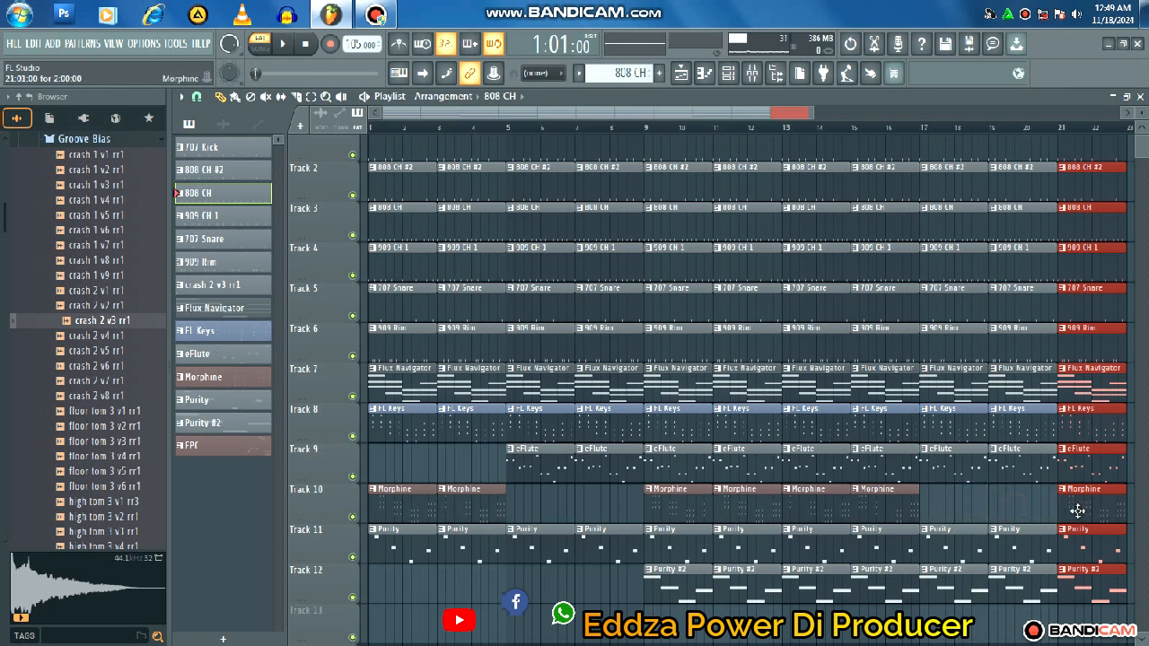
right_click(1093, 468)
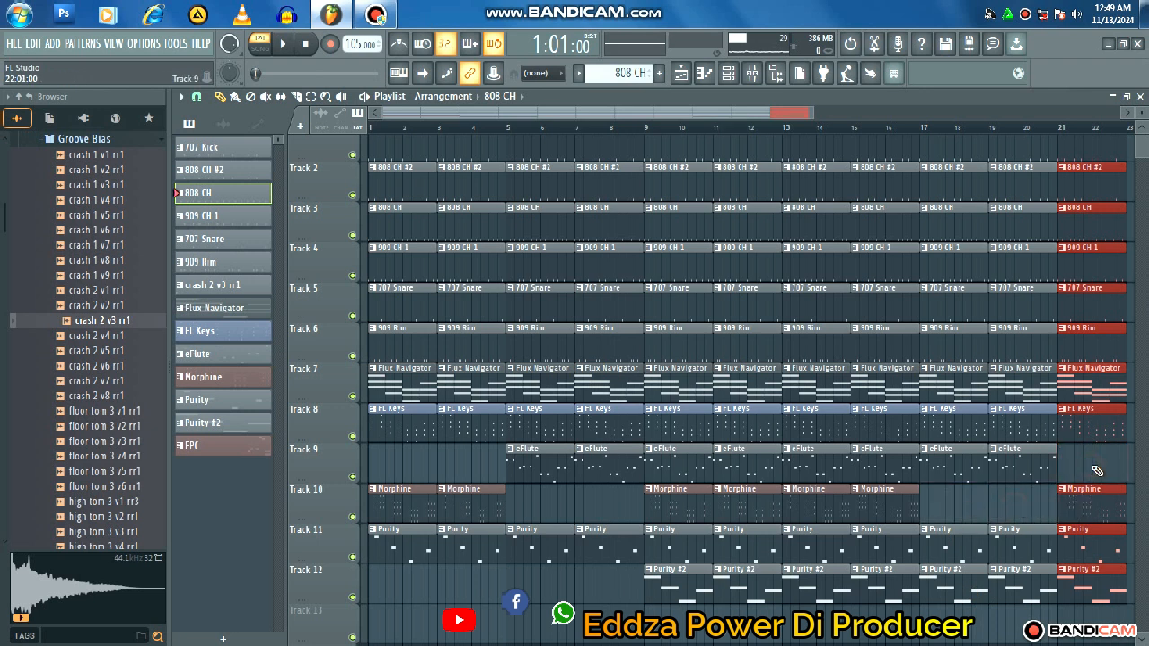
- Delete the last 707 Kick, 808 CH #2 and 808 CH clips at bar 21 on tracks 1 to 3
drag(812, 112, 927, 116)
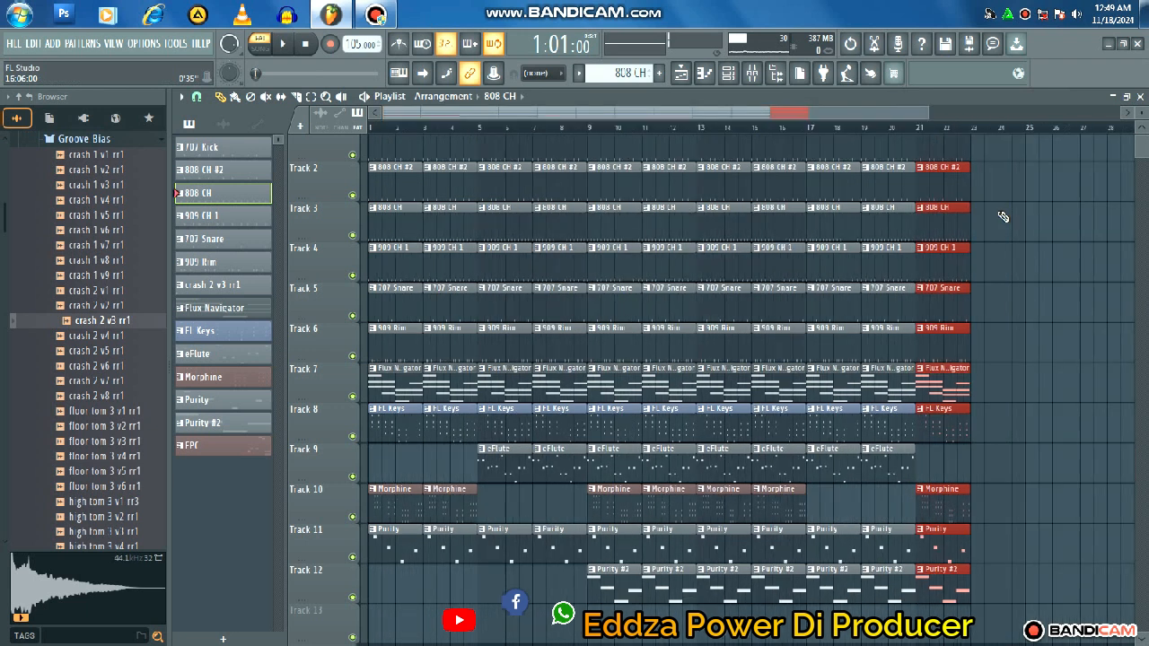
scroll(1010, 231, up, 1)
right_click(944, 158)
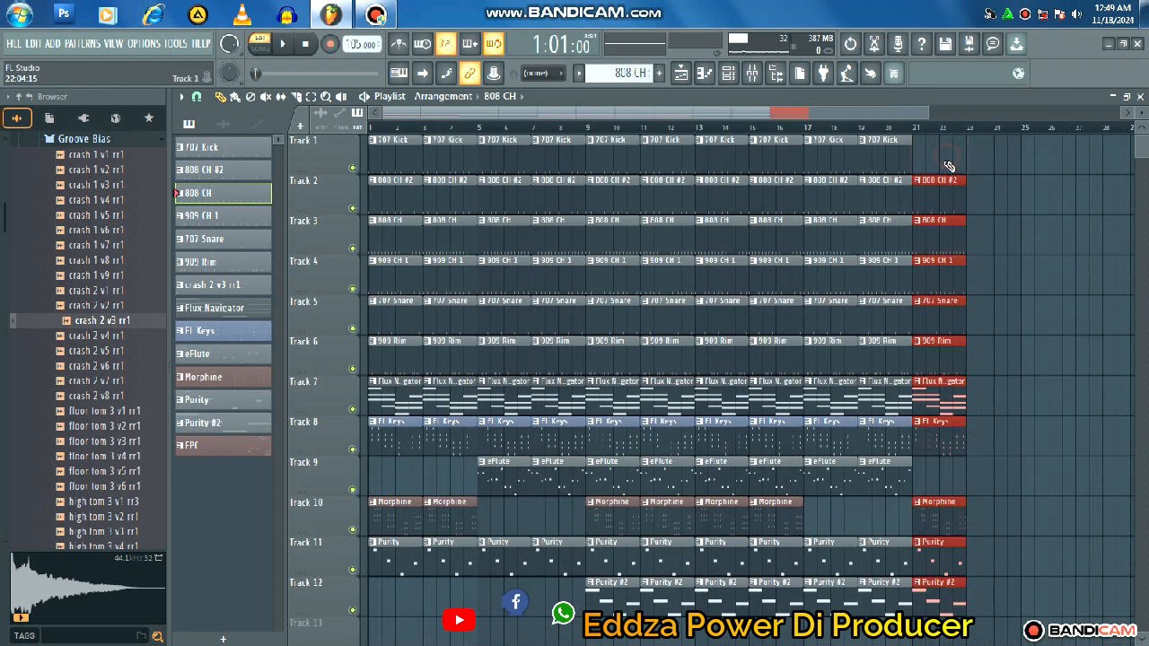
right_click(942, 198)
right_click(947, 241)
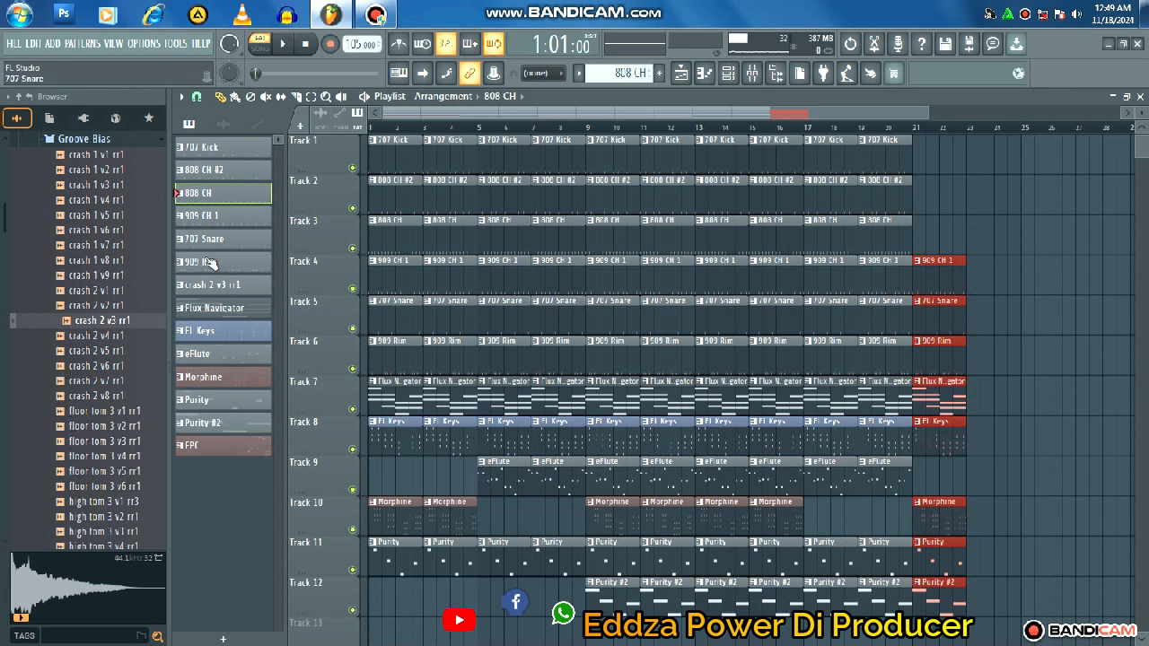
- Place an FPC fill clip at bar 3 on Track 12
click(190, 449)
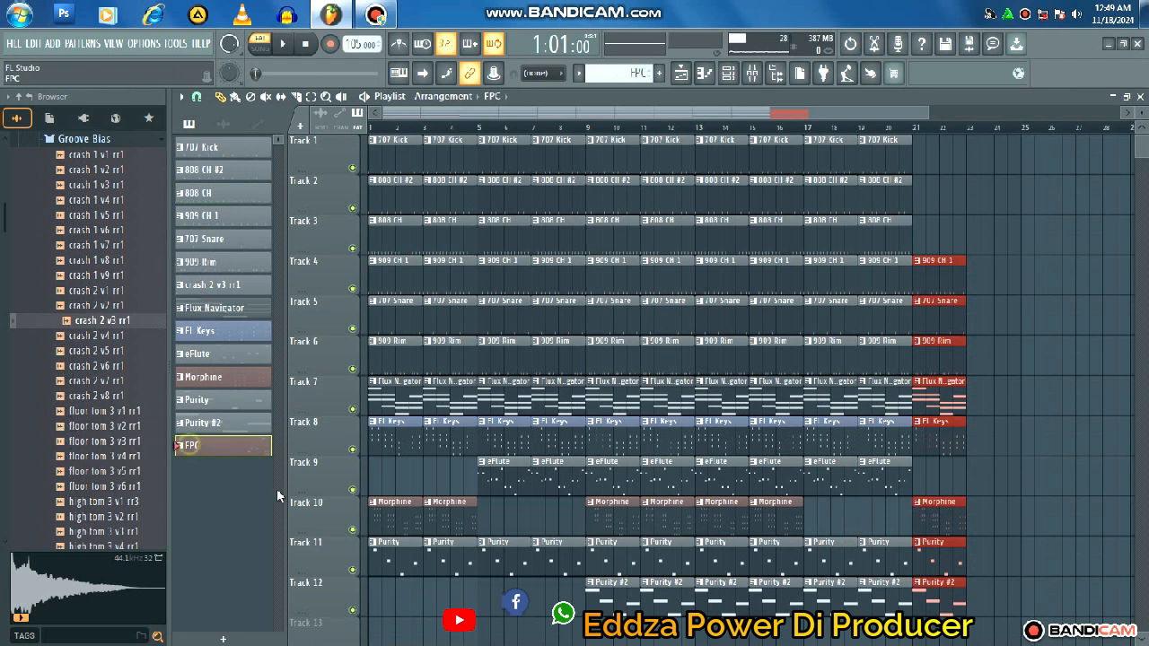
drag(223, 457, 422, 482)
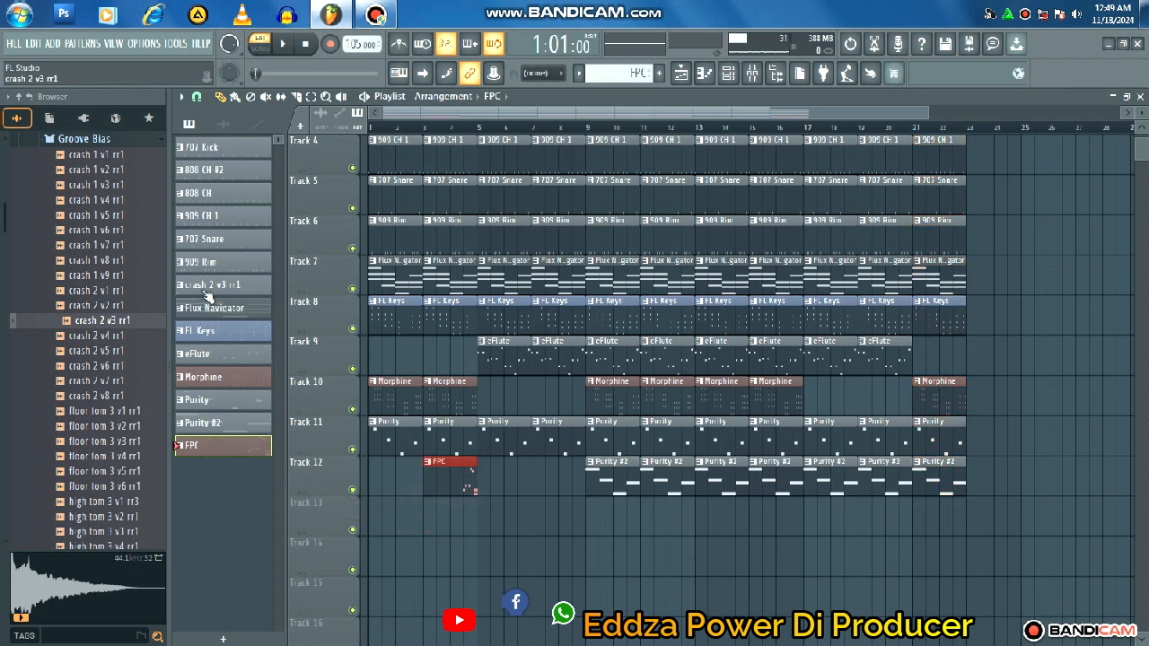
- Place a crash 2 v3 rr1 clip at bar 5 on Track 14 and move the FPC fill clip down to Track 13
drag(207, 290, 477, 521)
drag(445, 468, 482, 542)
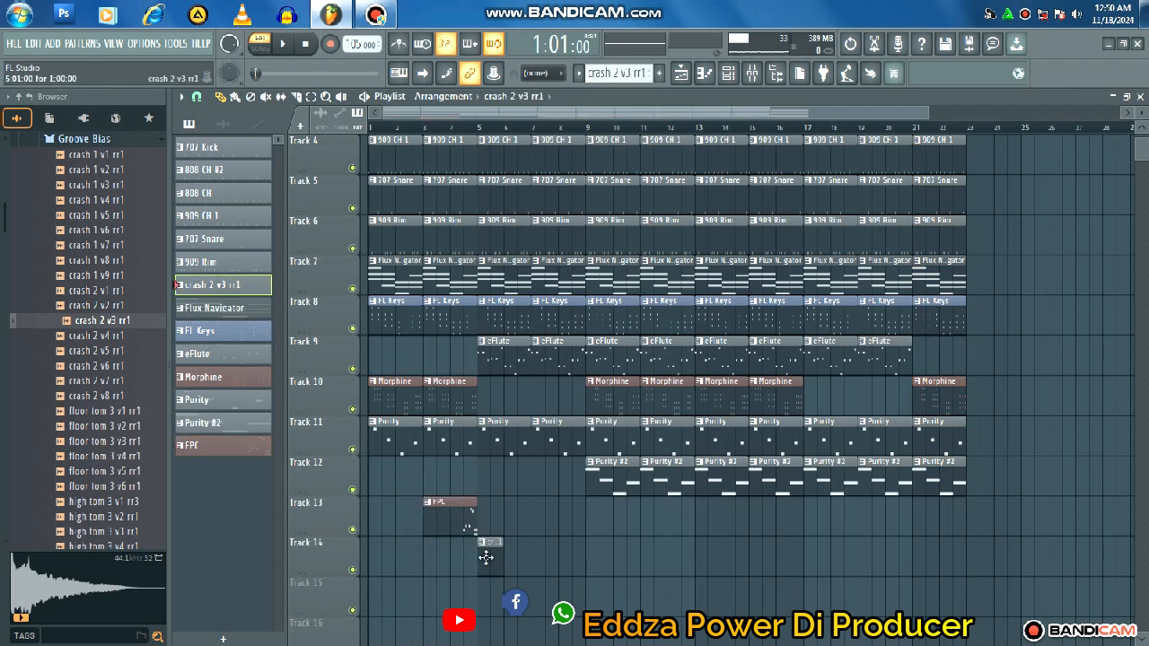
- Add an FPC fill clip at bar 7 on Track 13 and a crash clip at bar 9 on Track 14
click(457, 517)
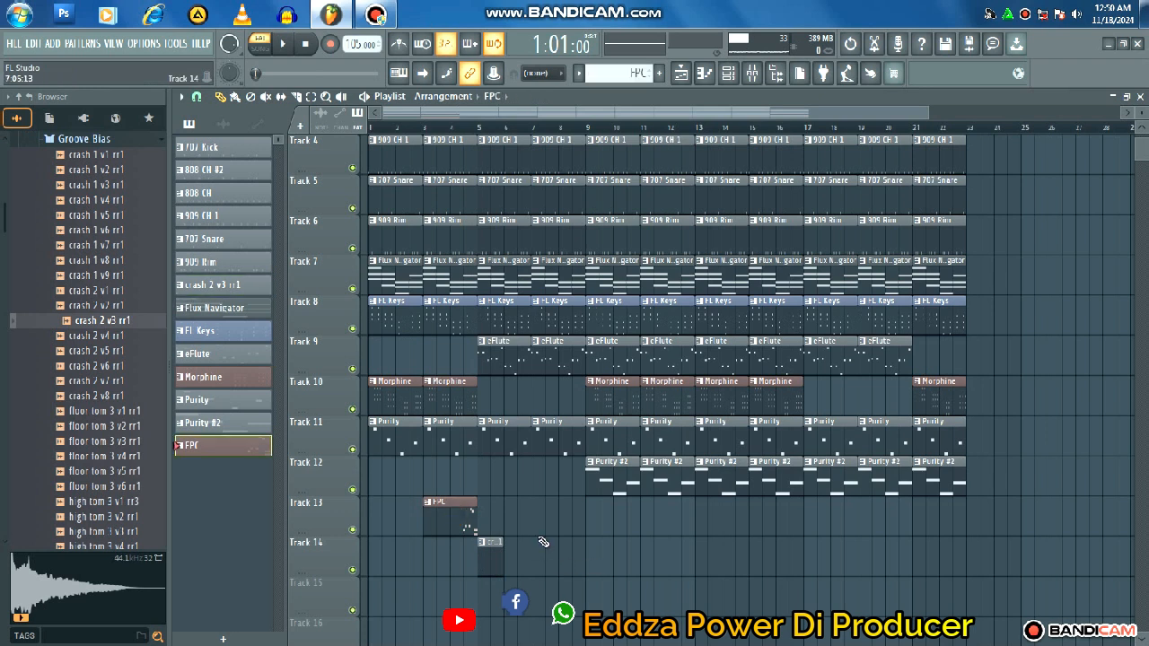
click(539, 529)
click(490, 558)
click(582, 558)
- Add an FPC fill clip at bar 15 on Track 13 and a crash clip at bar 17 on Track 14
click(547, 510)
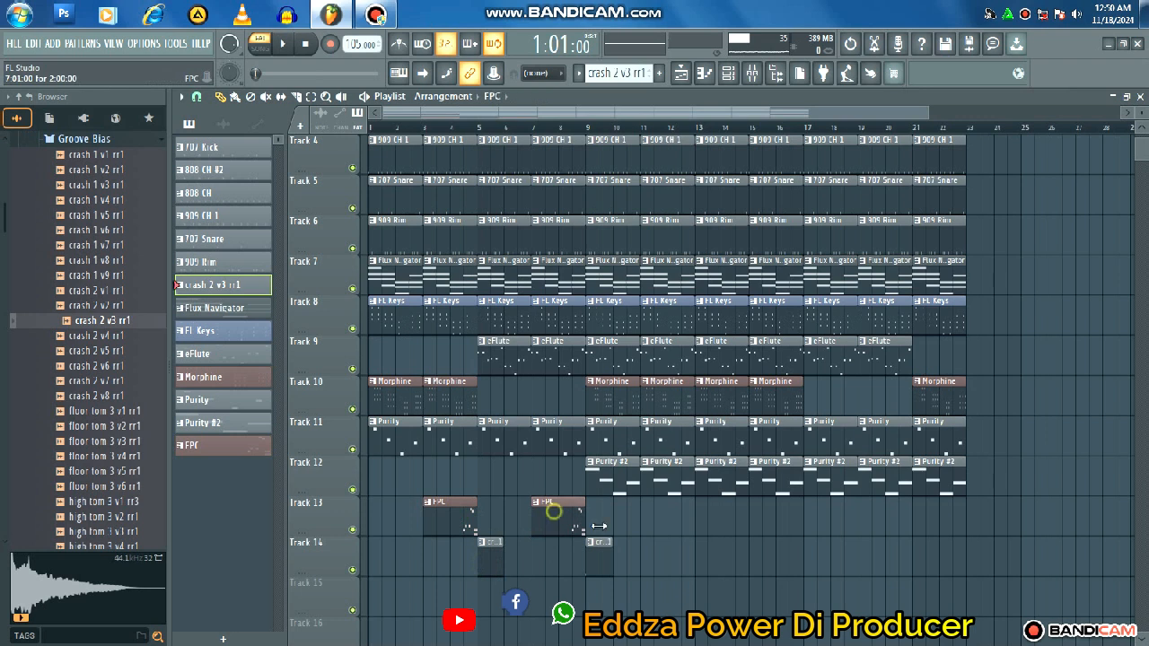
click(756, 528)
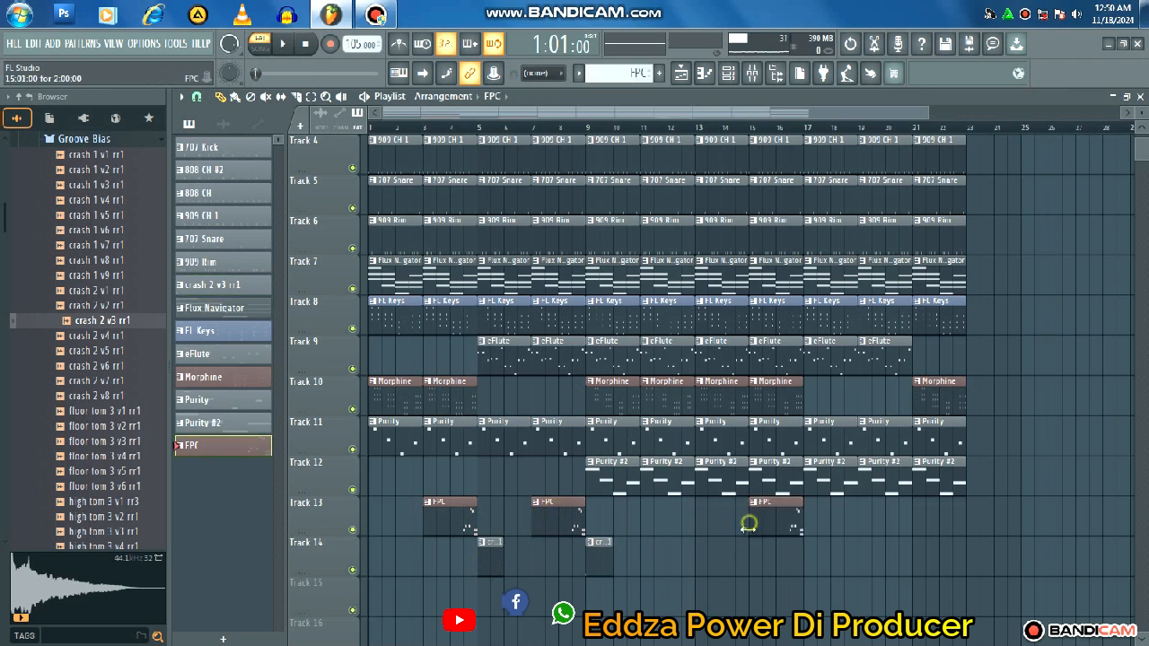
click(594, 559)
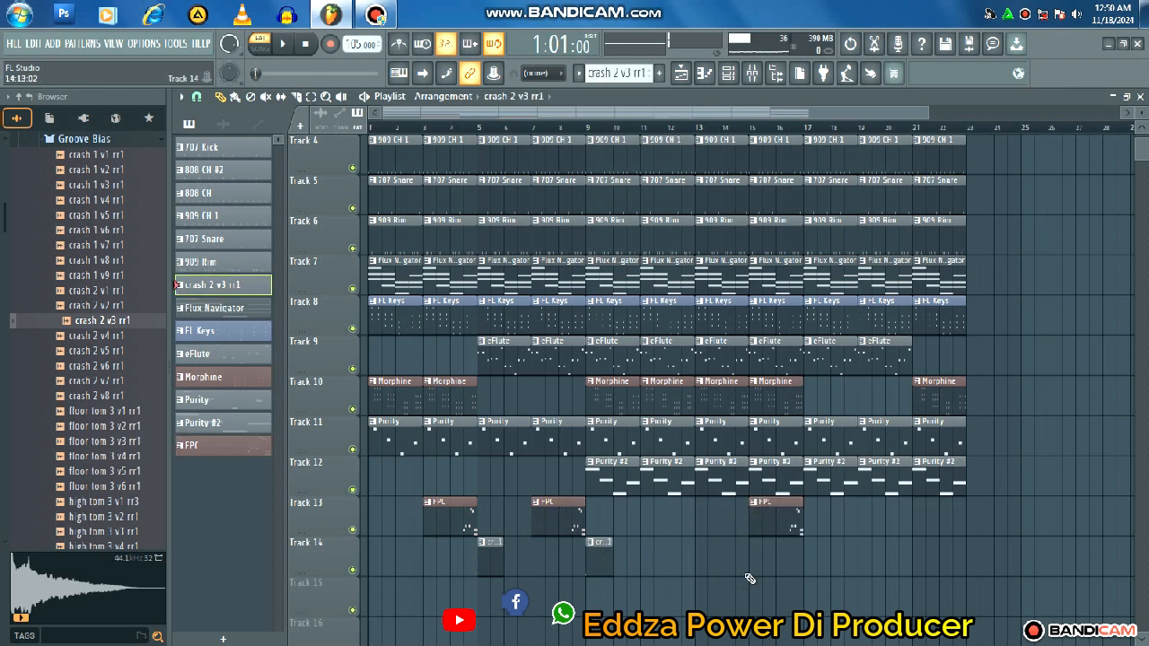
click(803, 568)
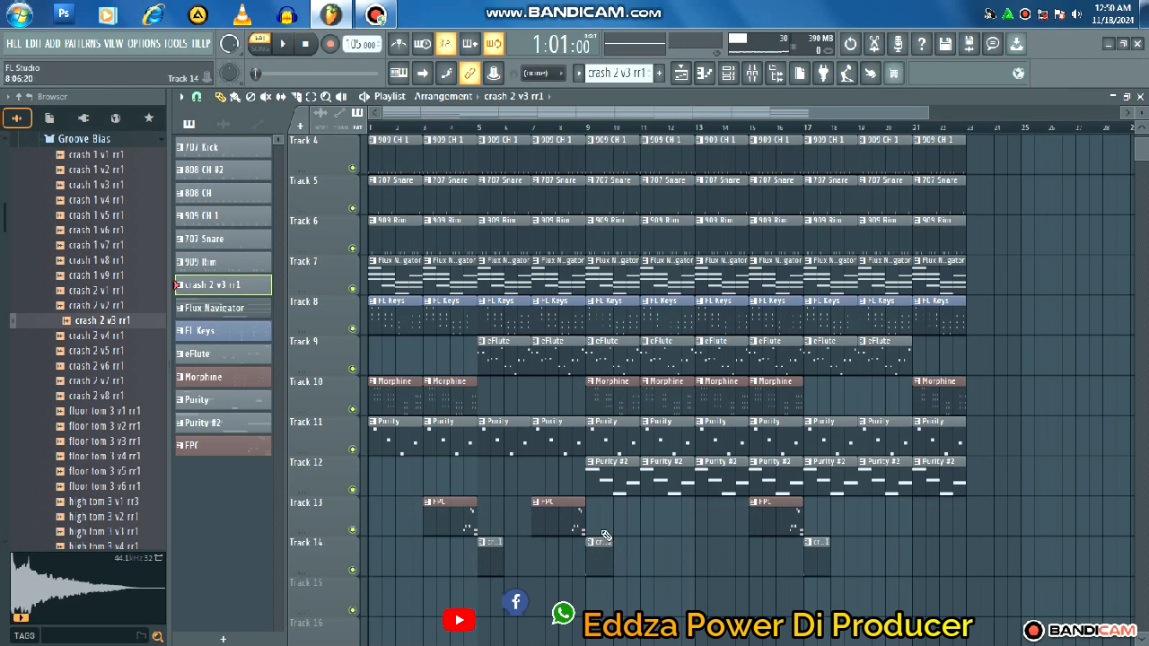
- Add an FPC fill clip at bar 21 on Track 13 and a closing crash clip at bar 23 on Track 14
click(784, 525)
click(914, 521)
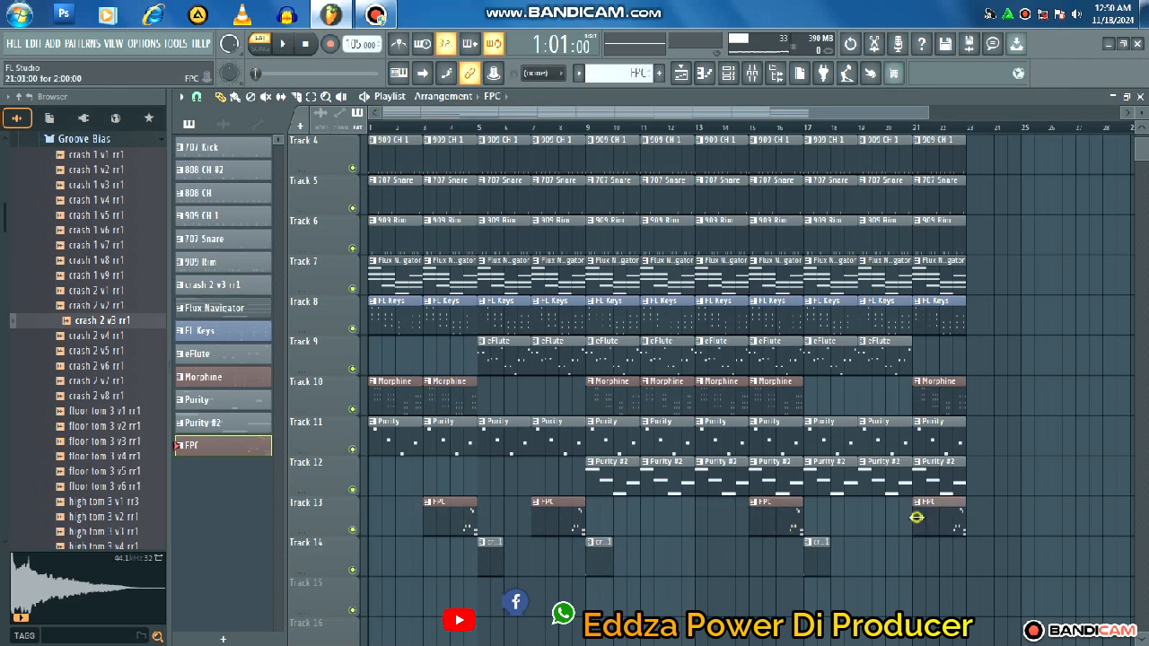
click(816, 549)
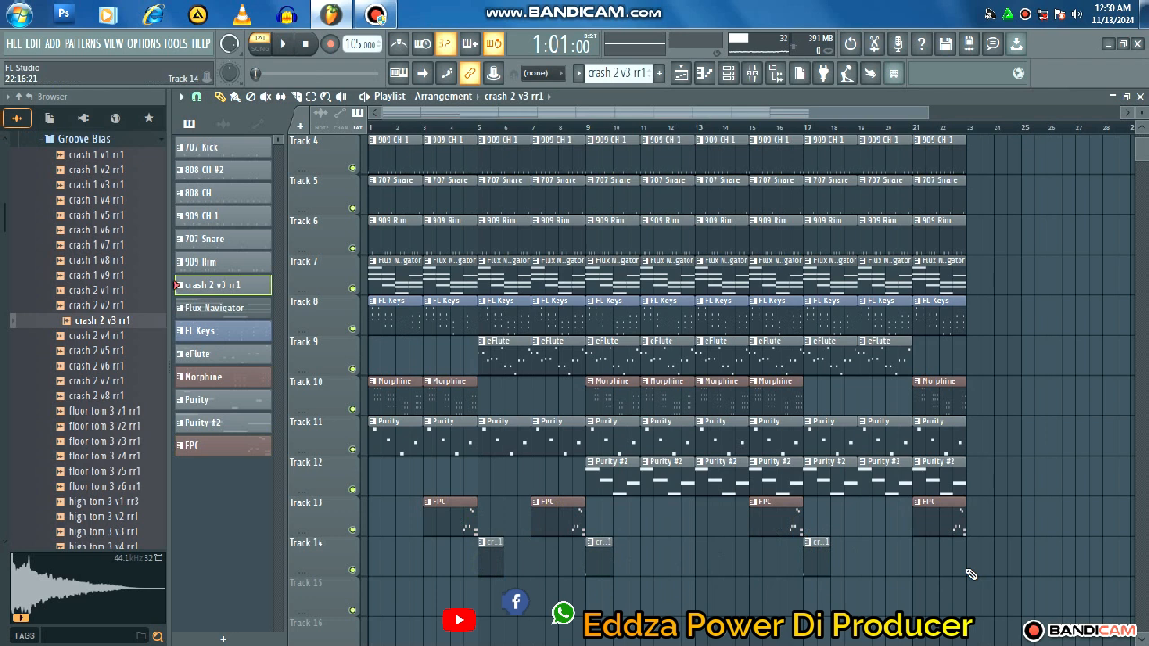
click(967, 572)
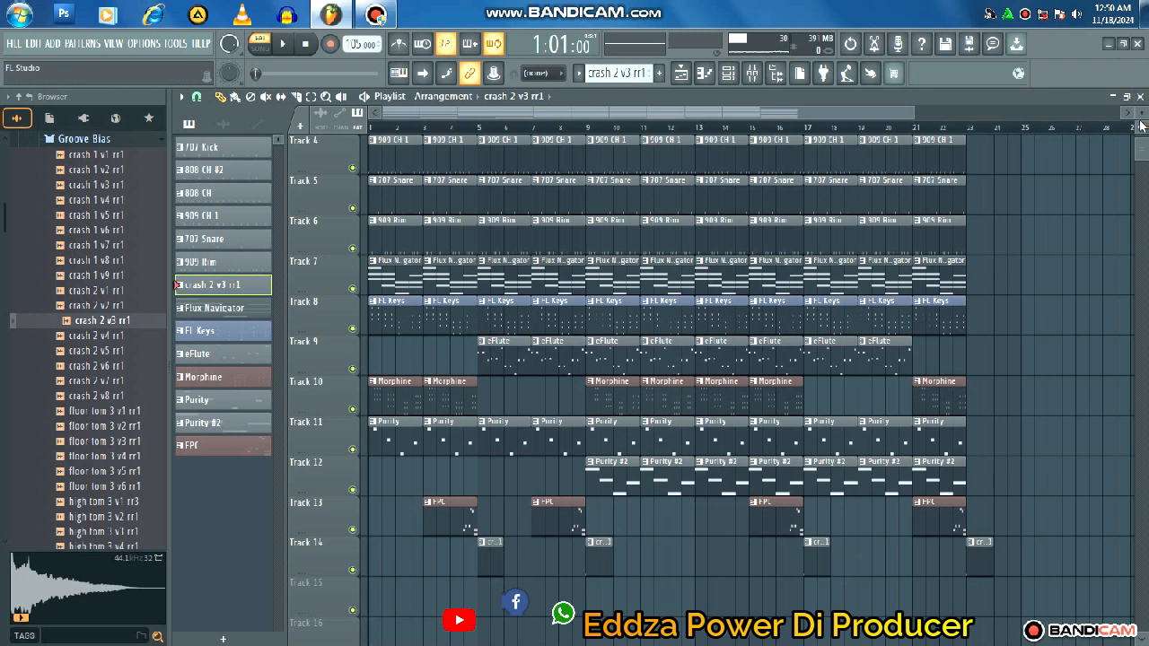
- Fit Tracks 1 to 14 in the Playlist and briefly test playback from bar 1
drag(1140, 126, 1133, 139)
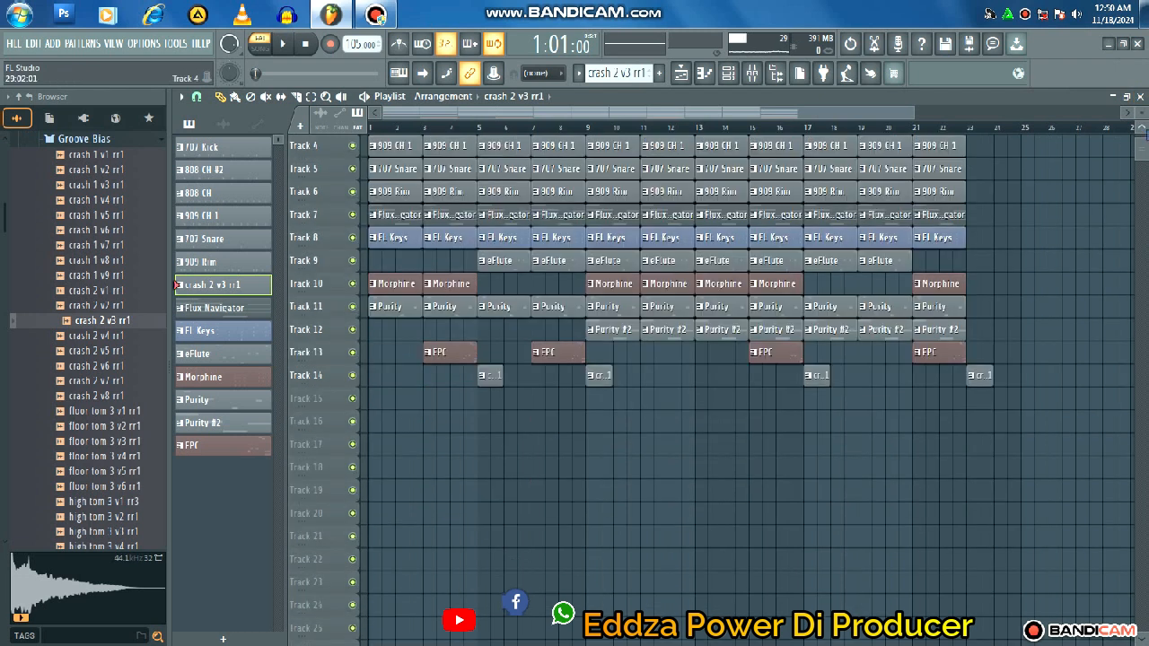
drag(1142, 127, 1142, 117)
scroll(1105, 202, up, 3)
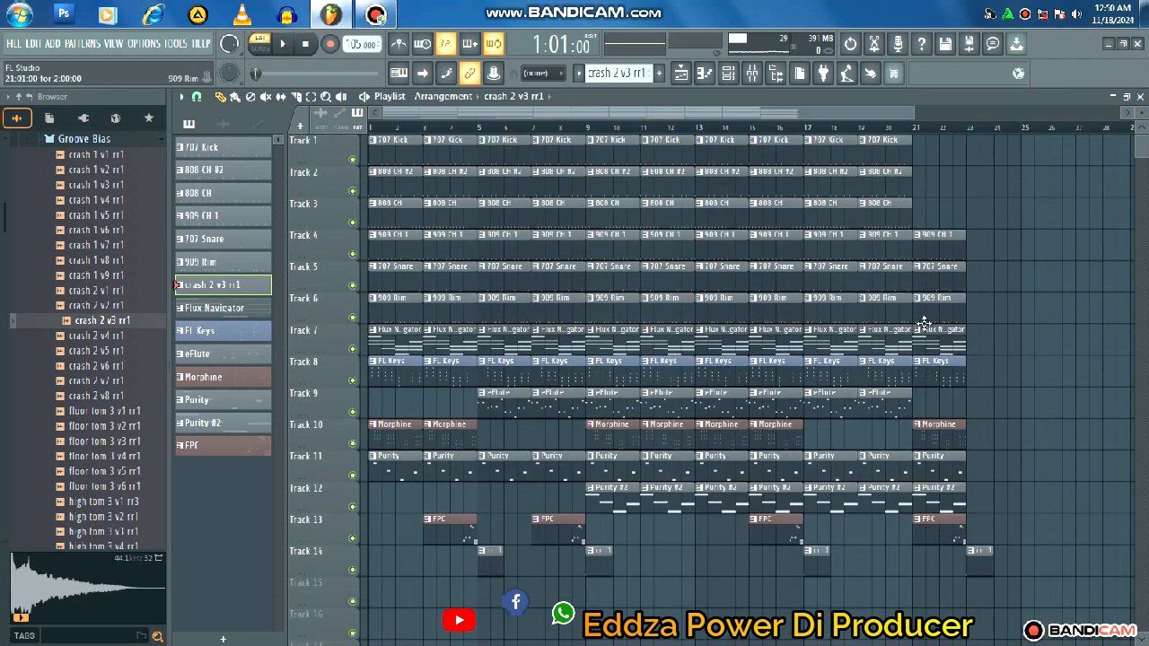
key(space)
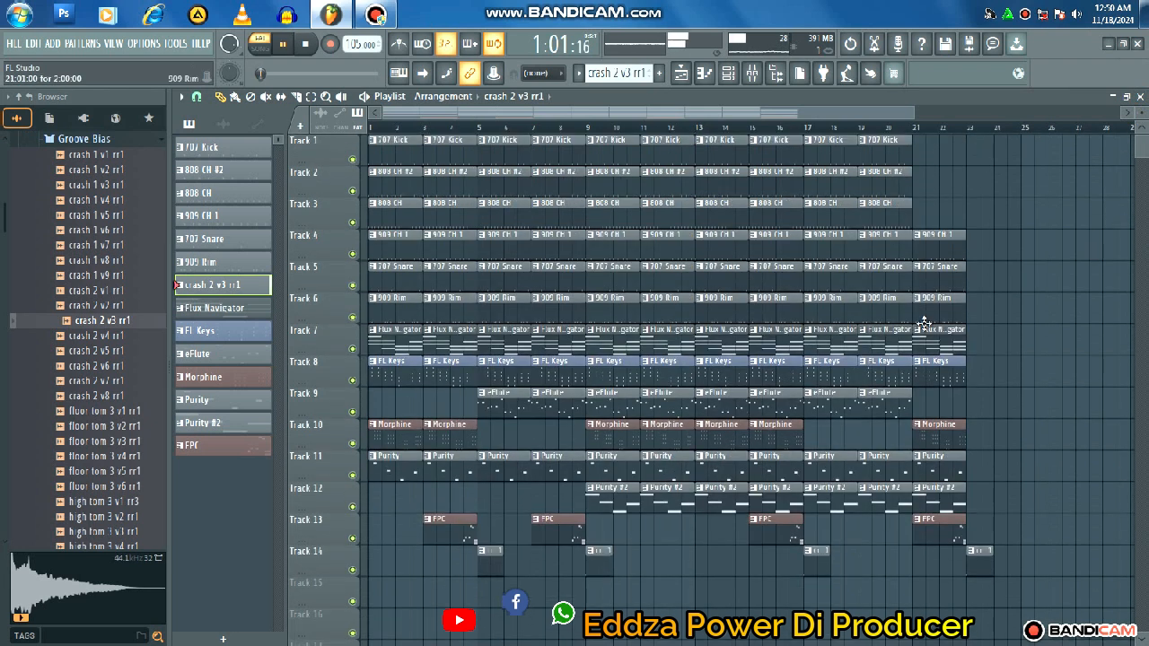
key(l)
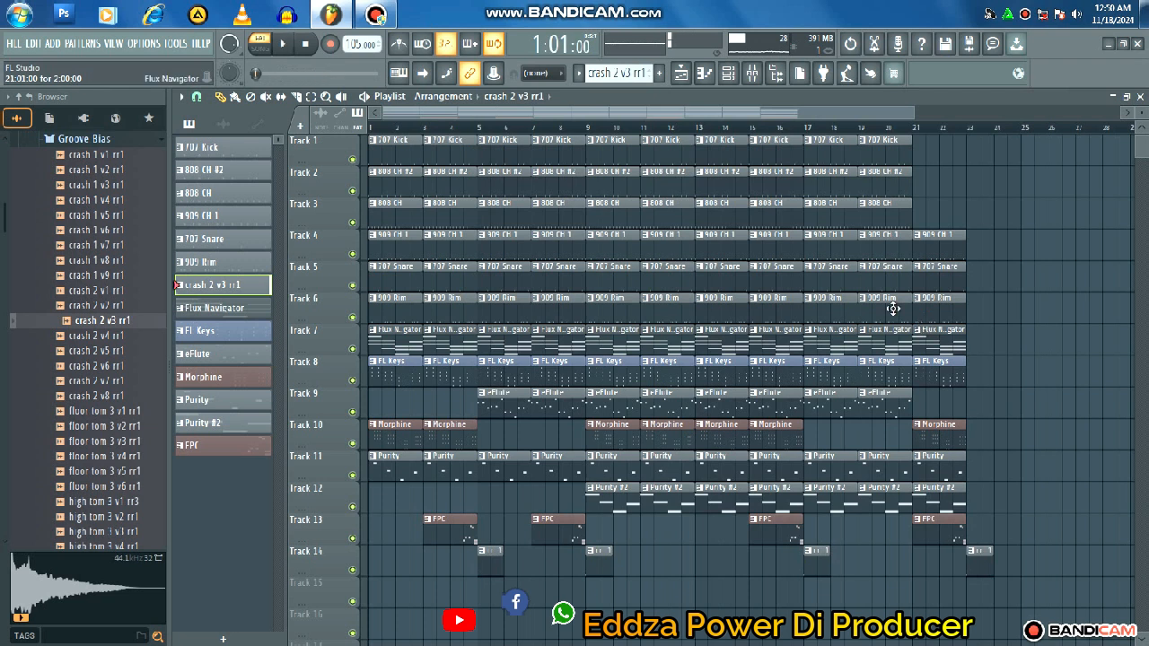